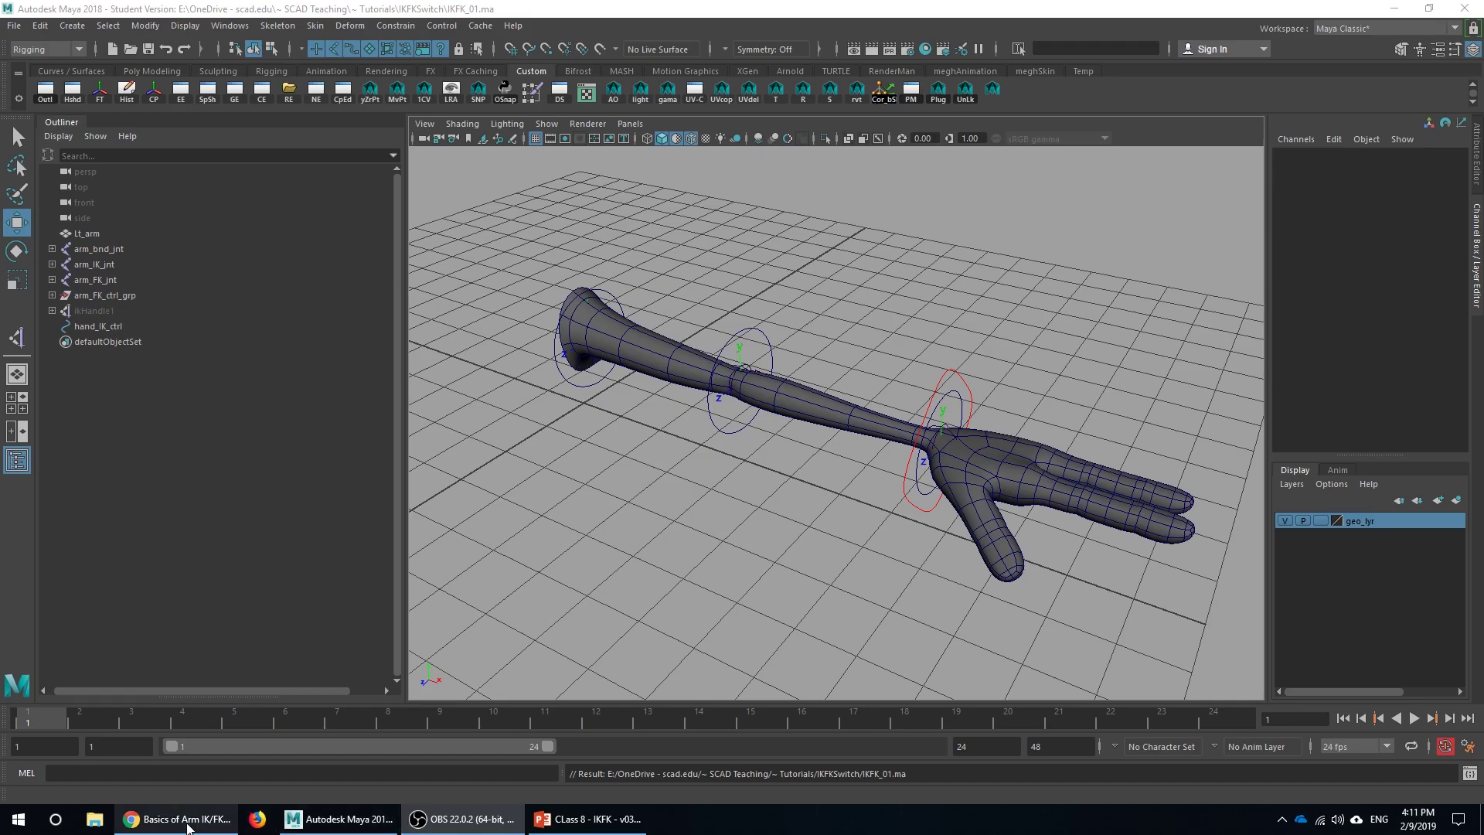
Switch to the browser and review the Basics of Arm IK/FK Switch video full screen, skipping ahead to 14:41 and 15:31
left_click(178, 819)
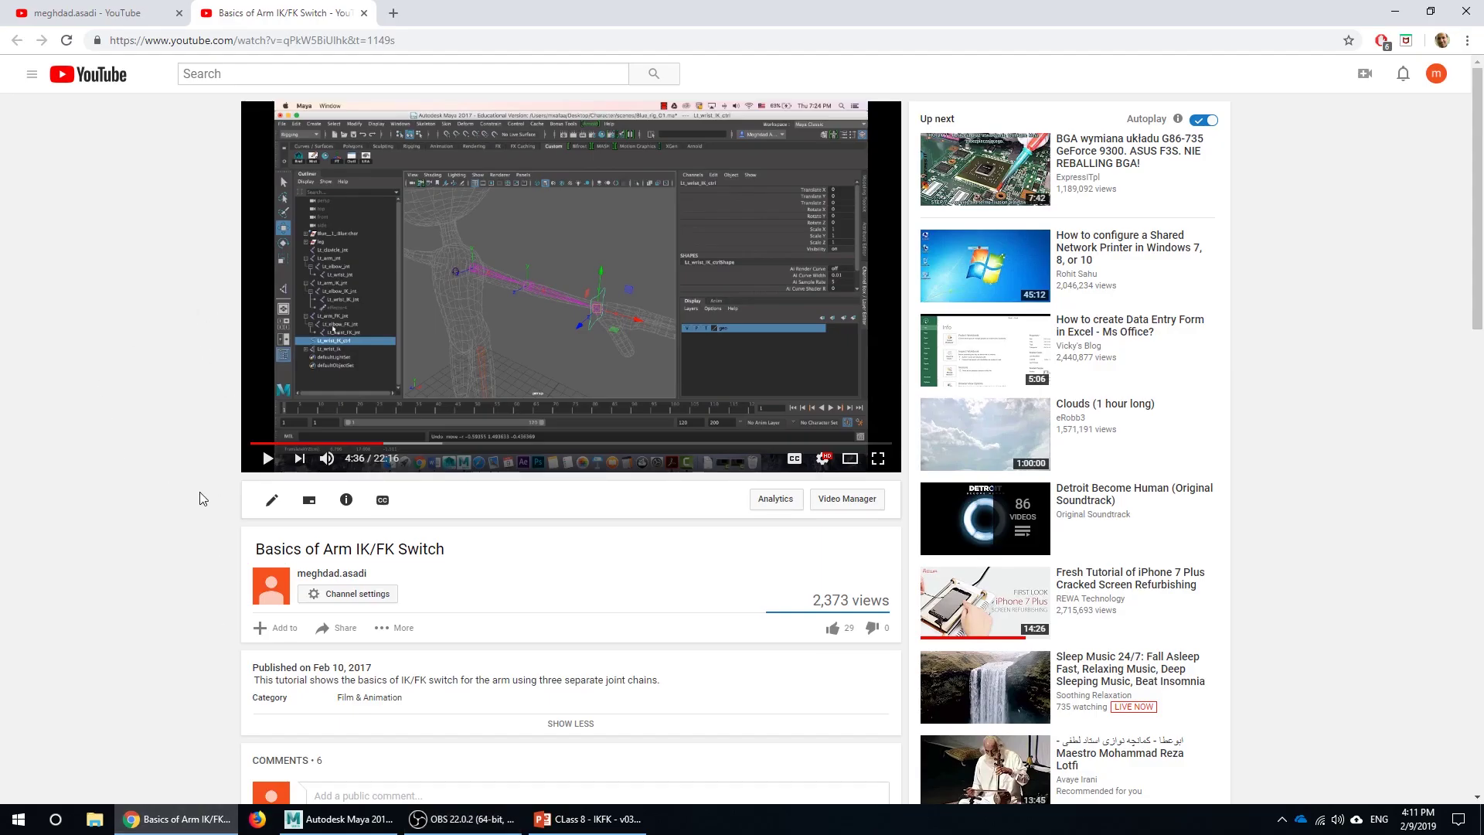
left_click(879, 458)
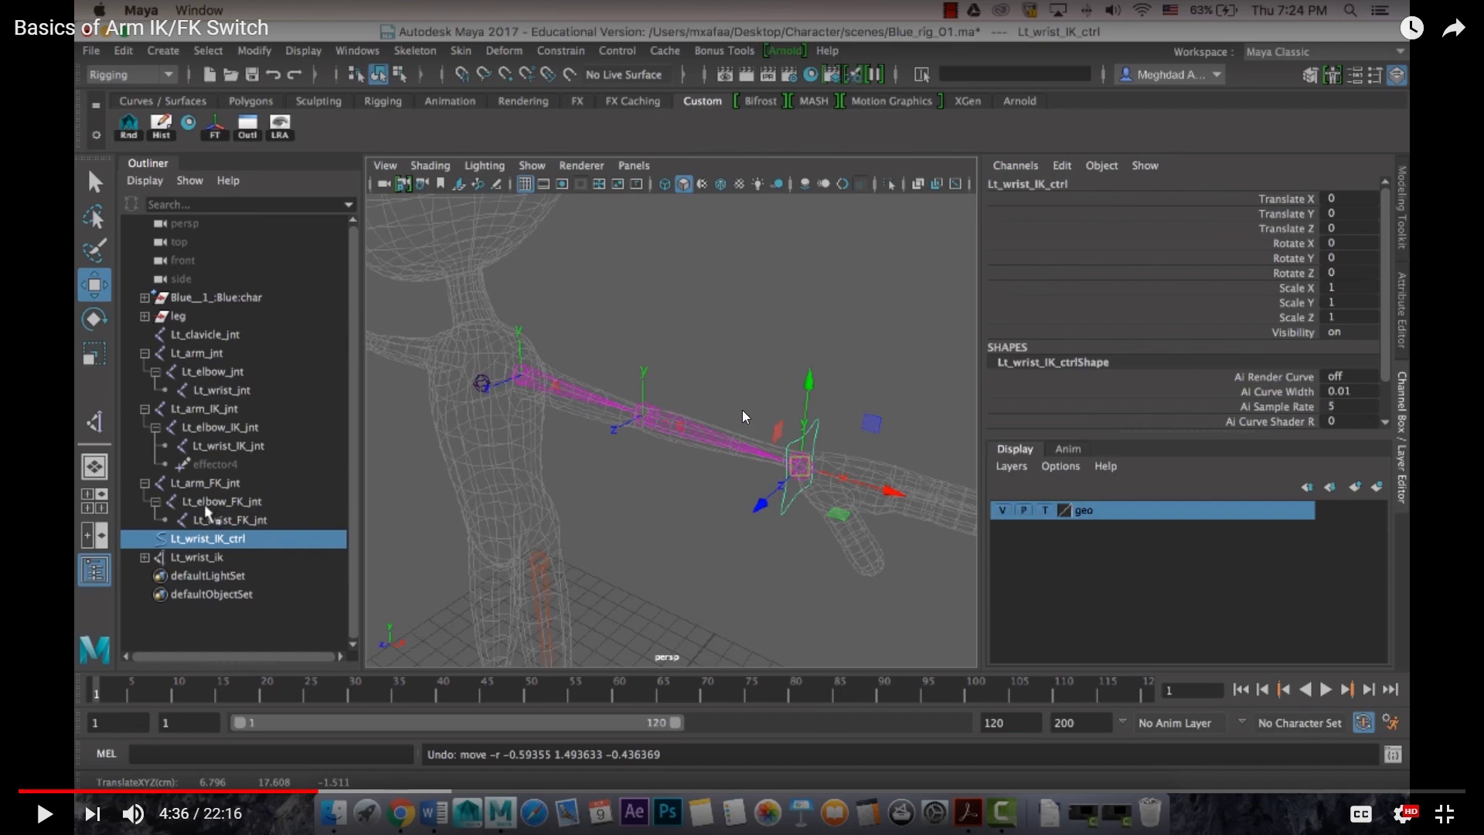
key("Escape")
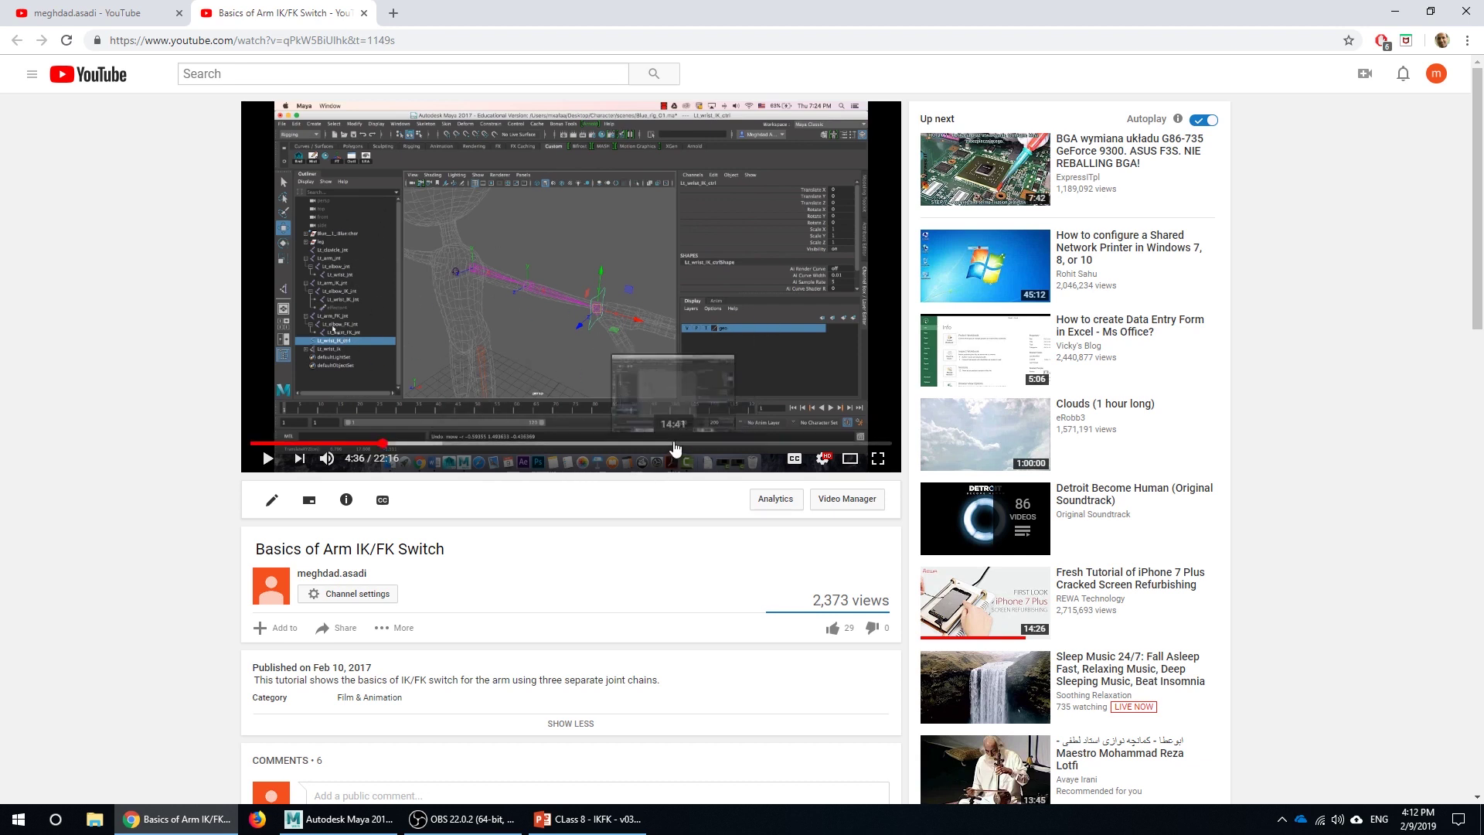
left_click(673, 445)
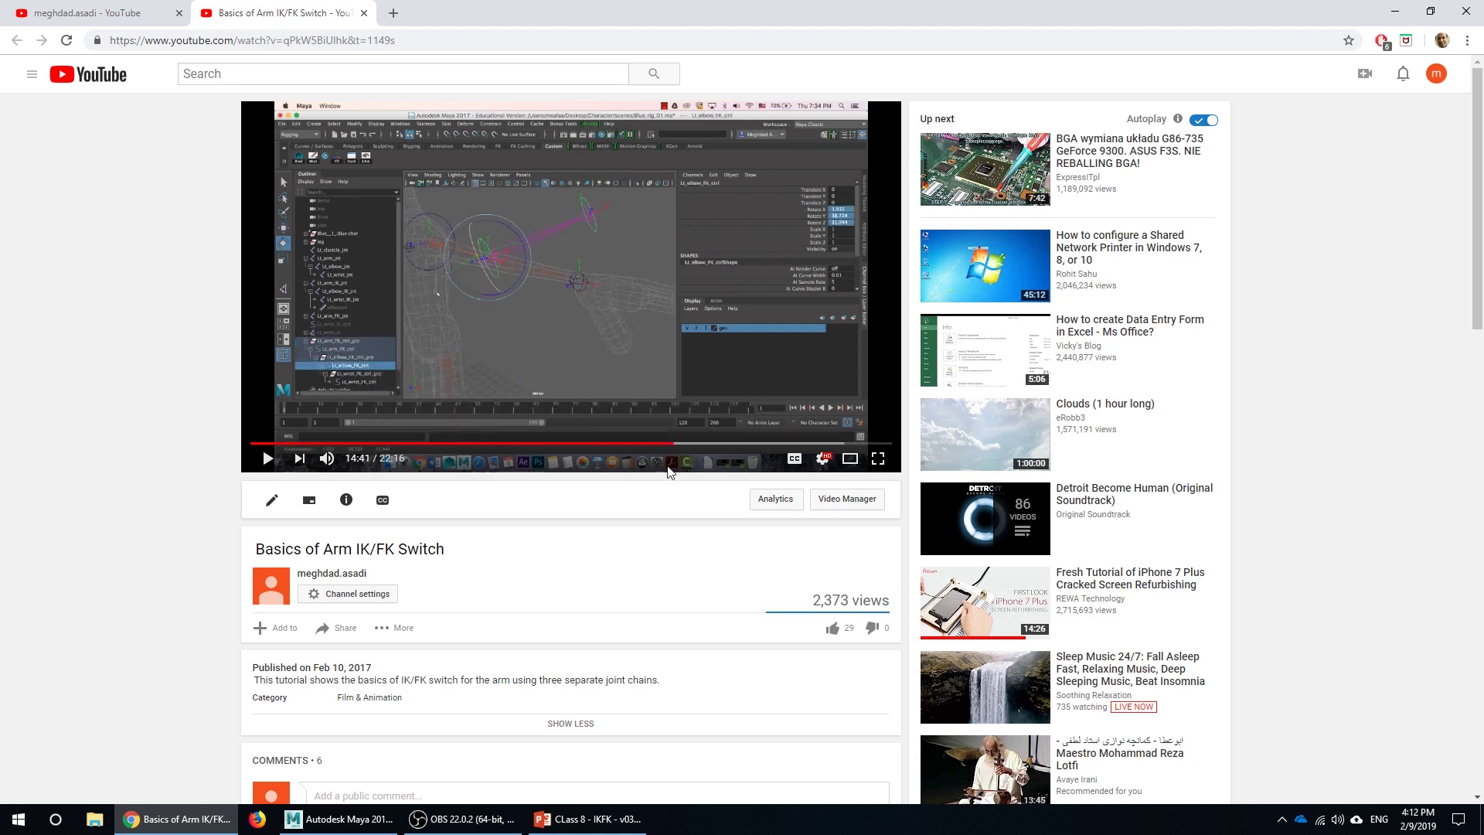
left_click(698, 444)
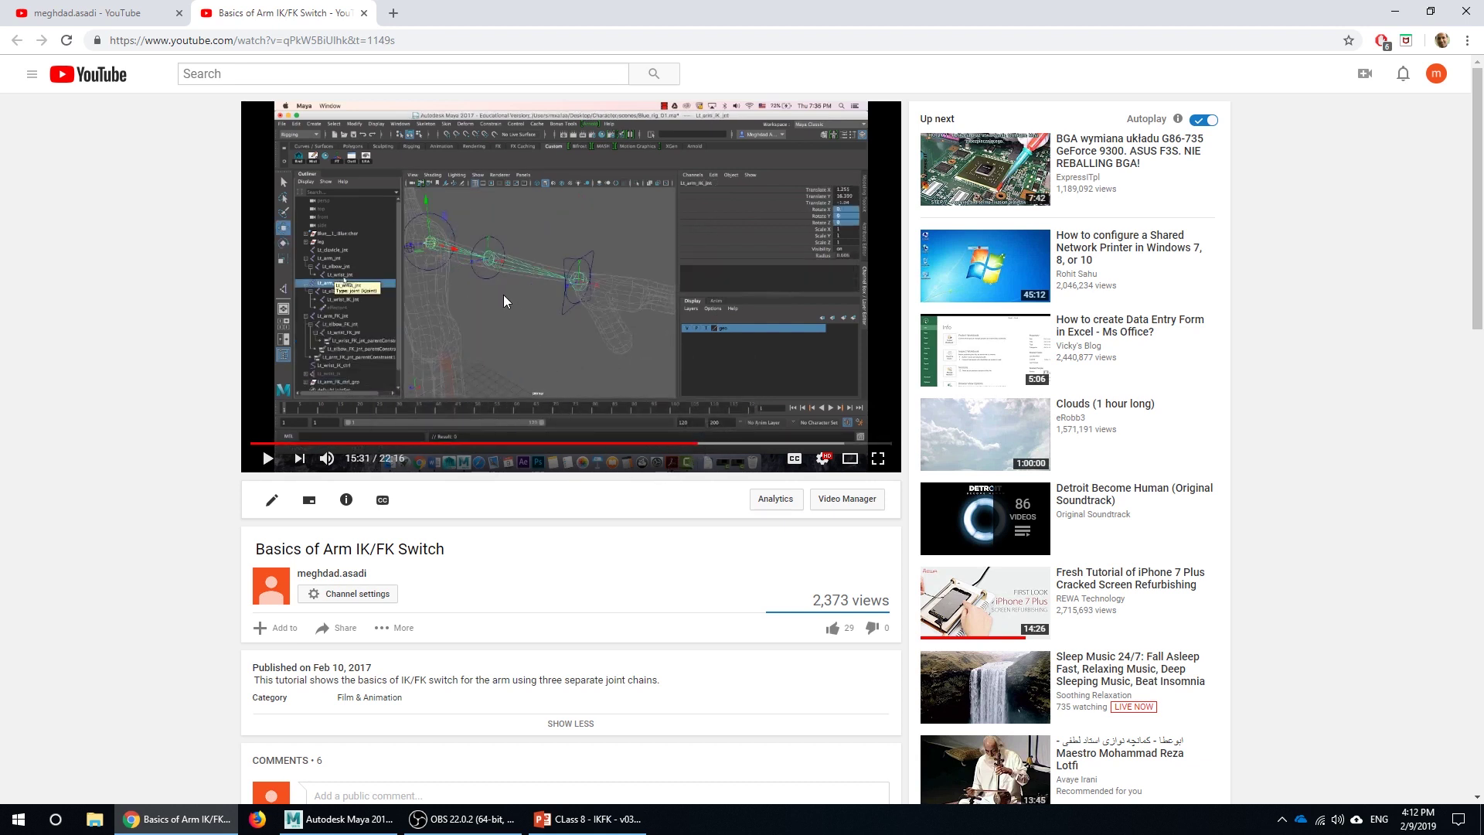
Switch to Maya, fully expand the arm_bnd_jnt, arm_IK_jnt, arm_FK_jnt and arm_FK_ctrl_grp hierarchies, and select ikHandle1
left_click(338, 818)
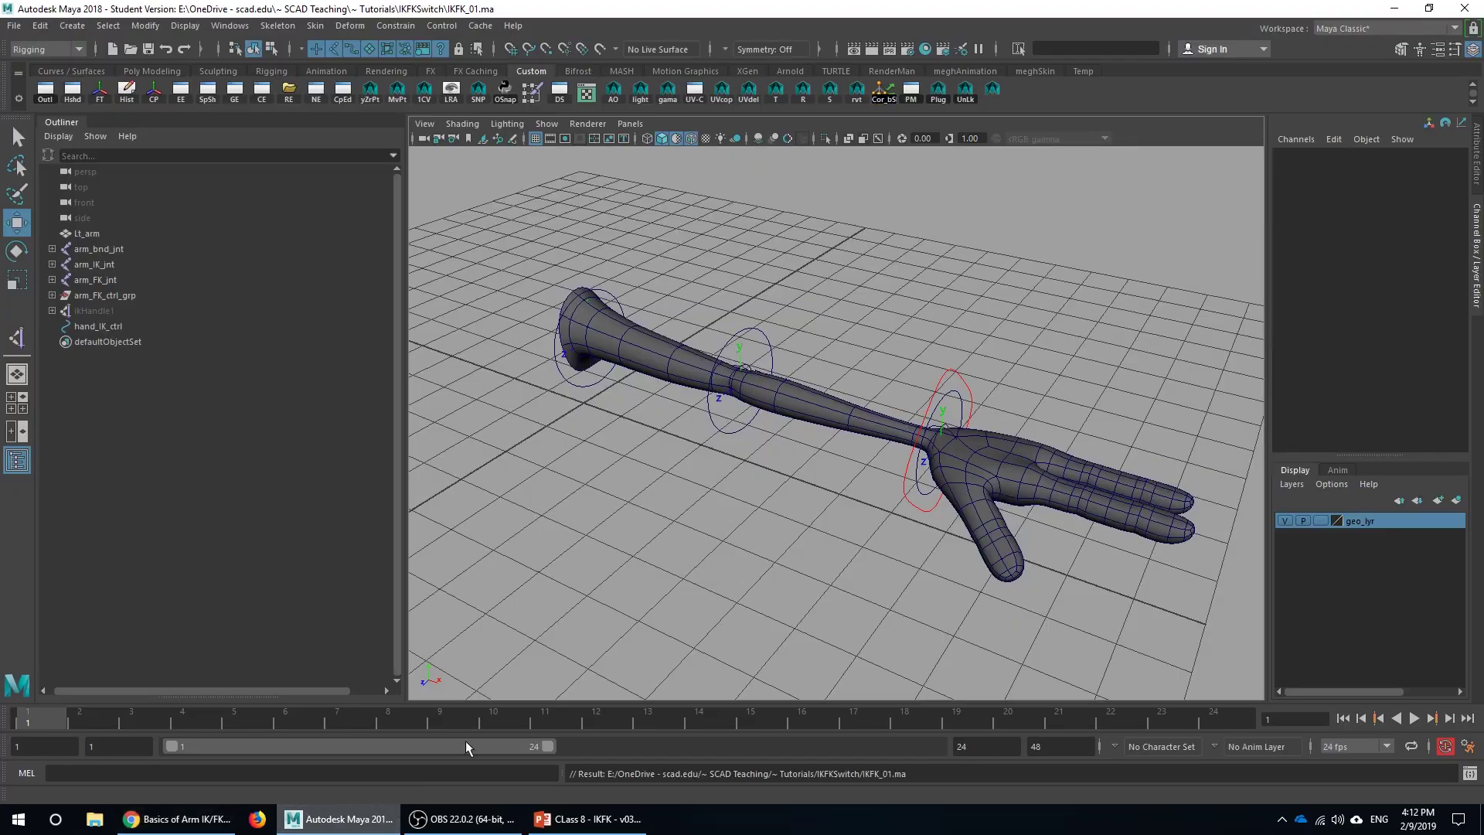
left_click_drag(711, 436, 696, 503, "alt")
scroll(696, 502, "up", 1)
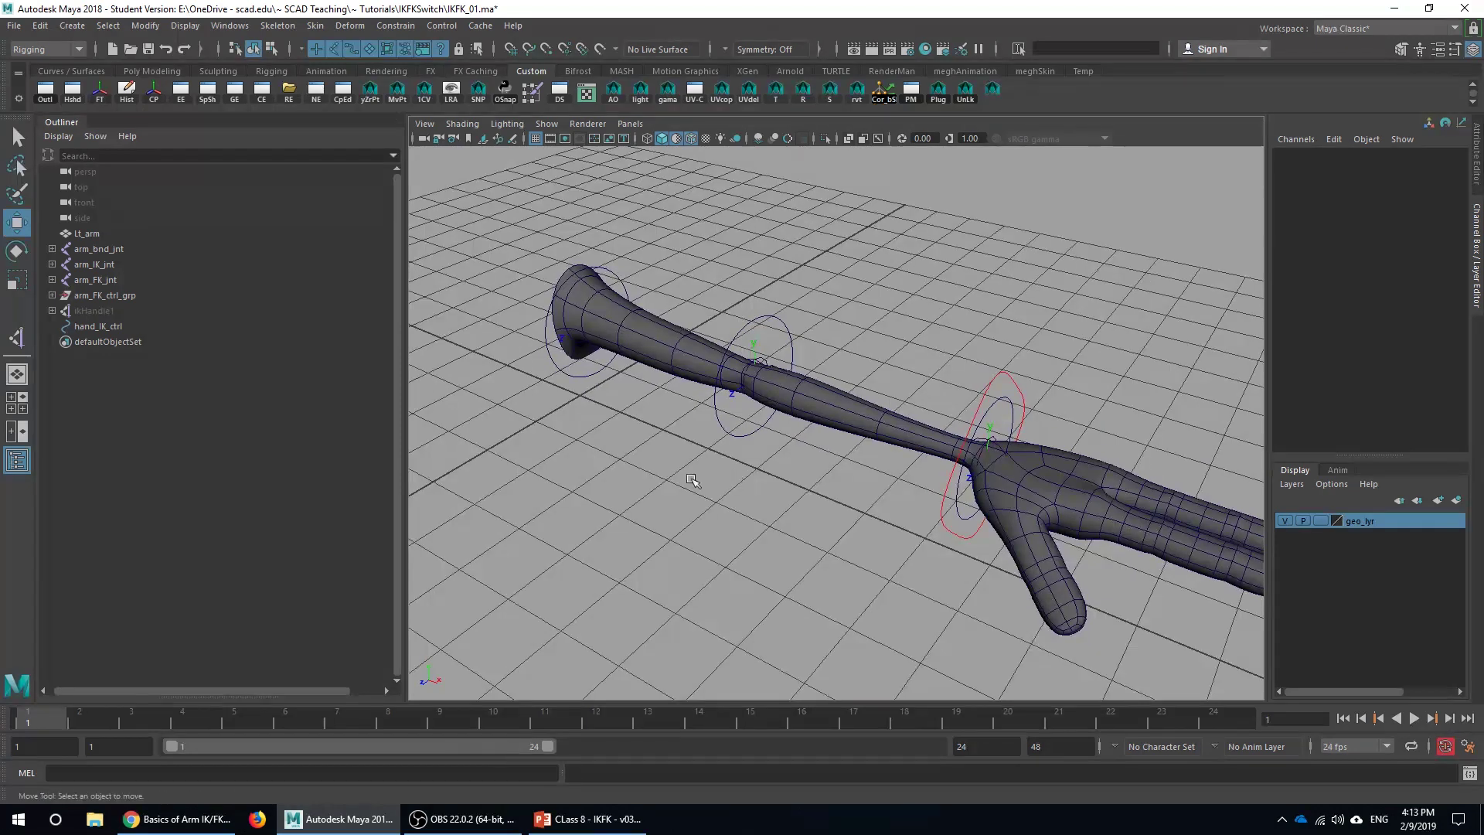
left_click(96, 252)
left_click(51, 249)
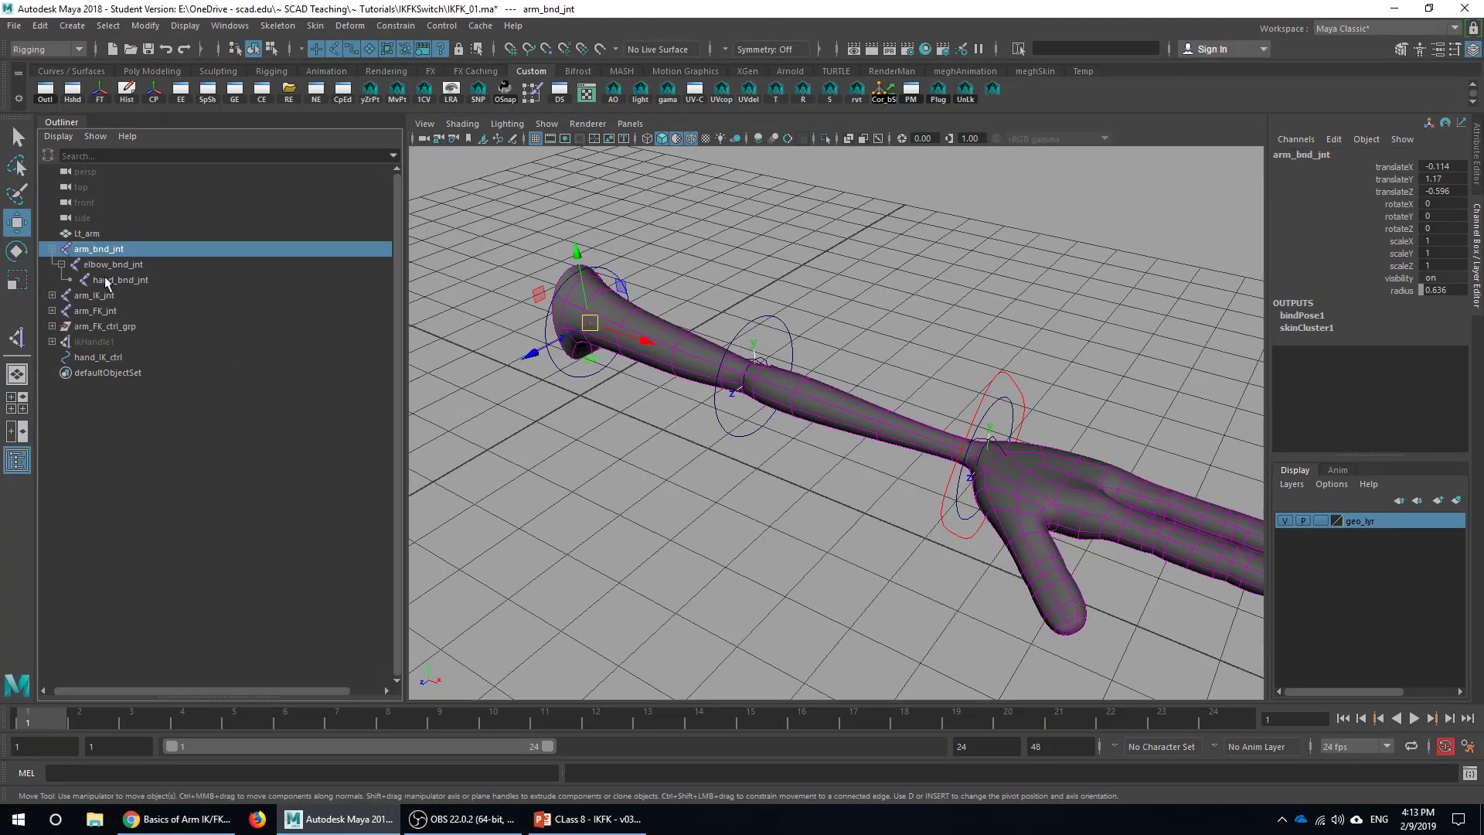
left_click(51, 295, "shift")
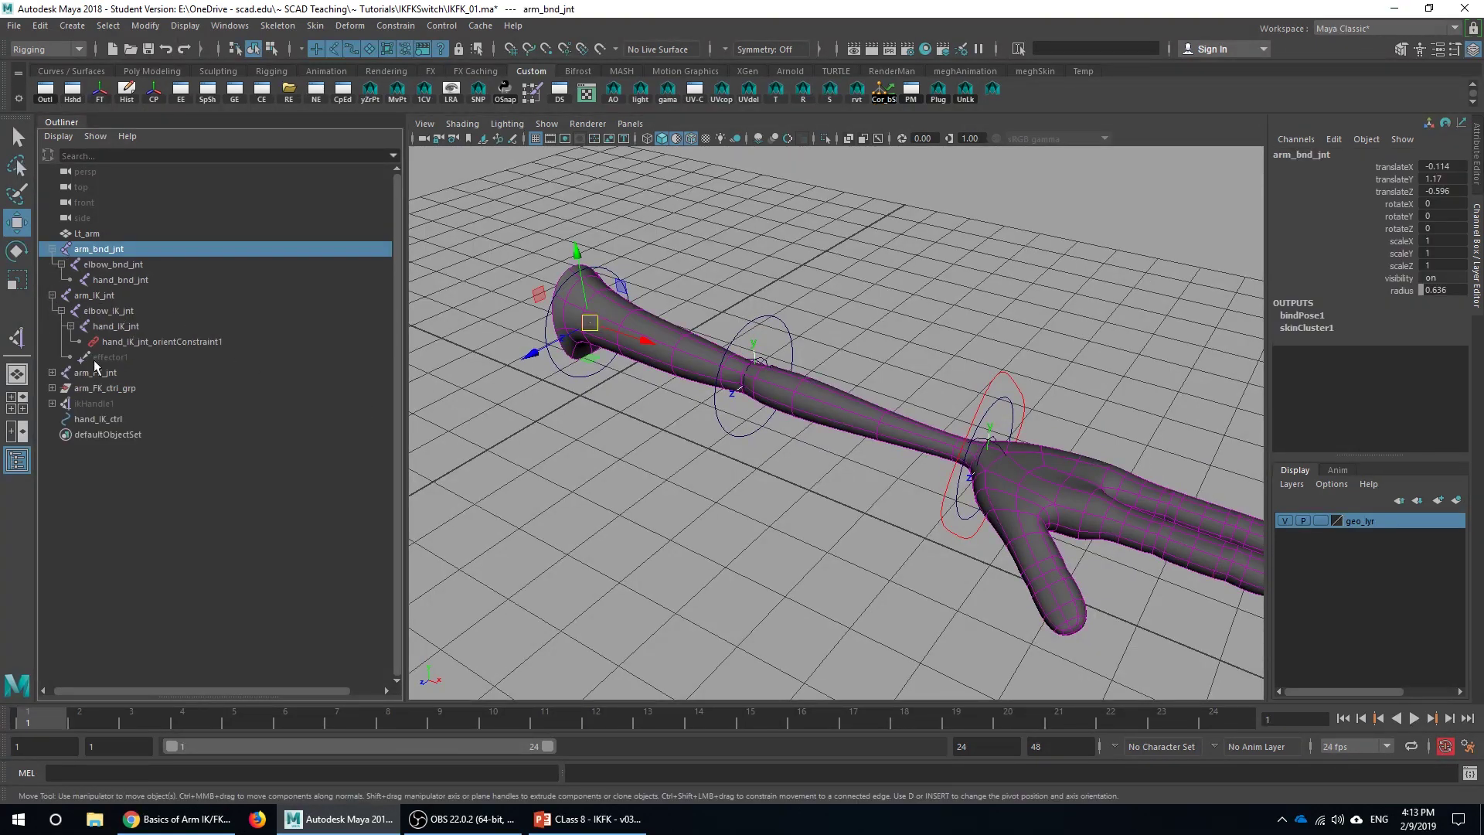
left_click(51, 372, "shift")
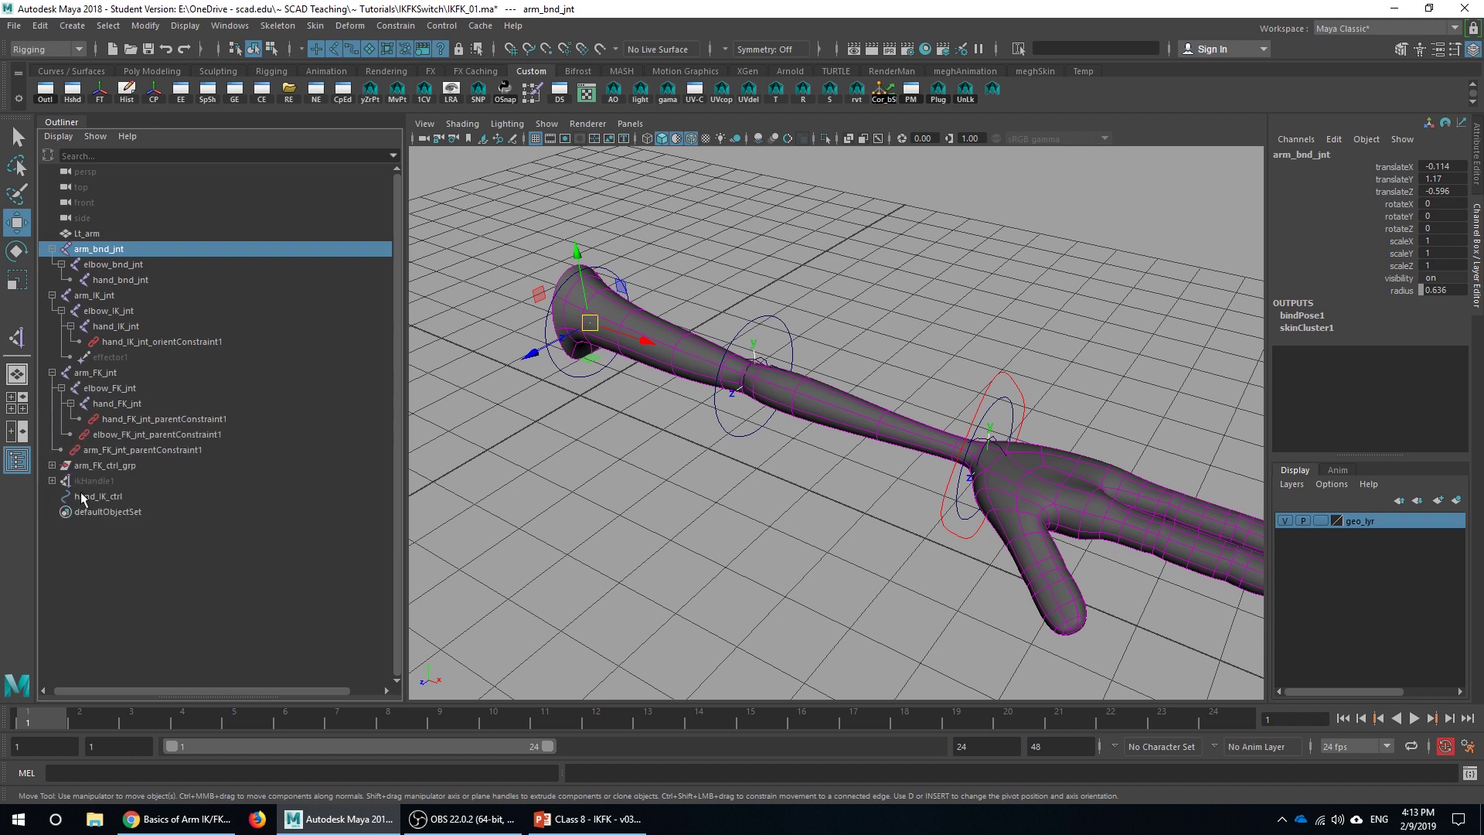
left_click(51, 465, "shift")
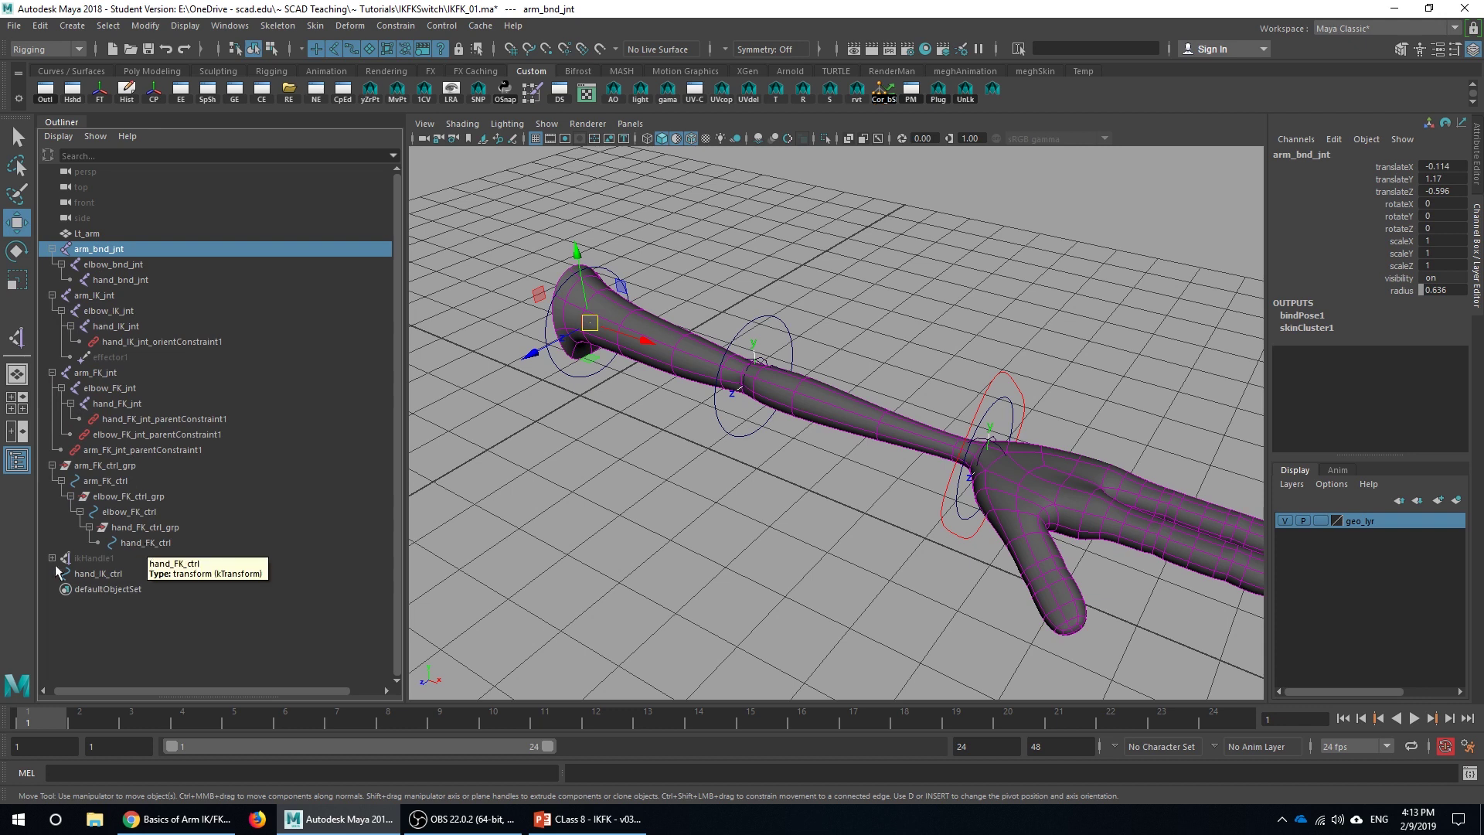
left_click(86, 558)
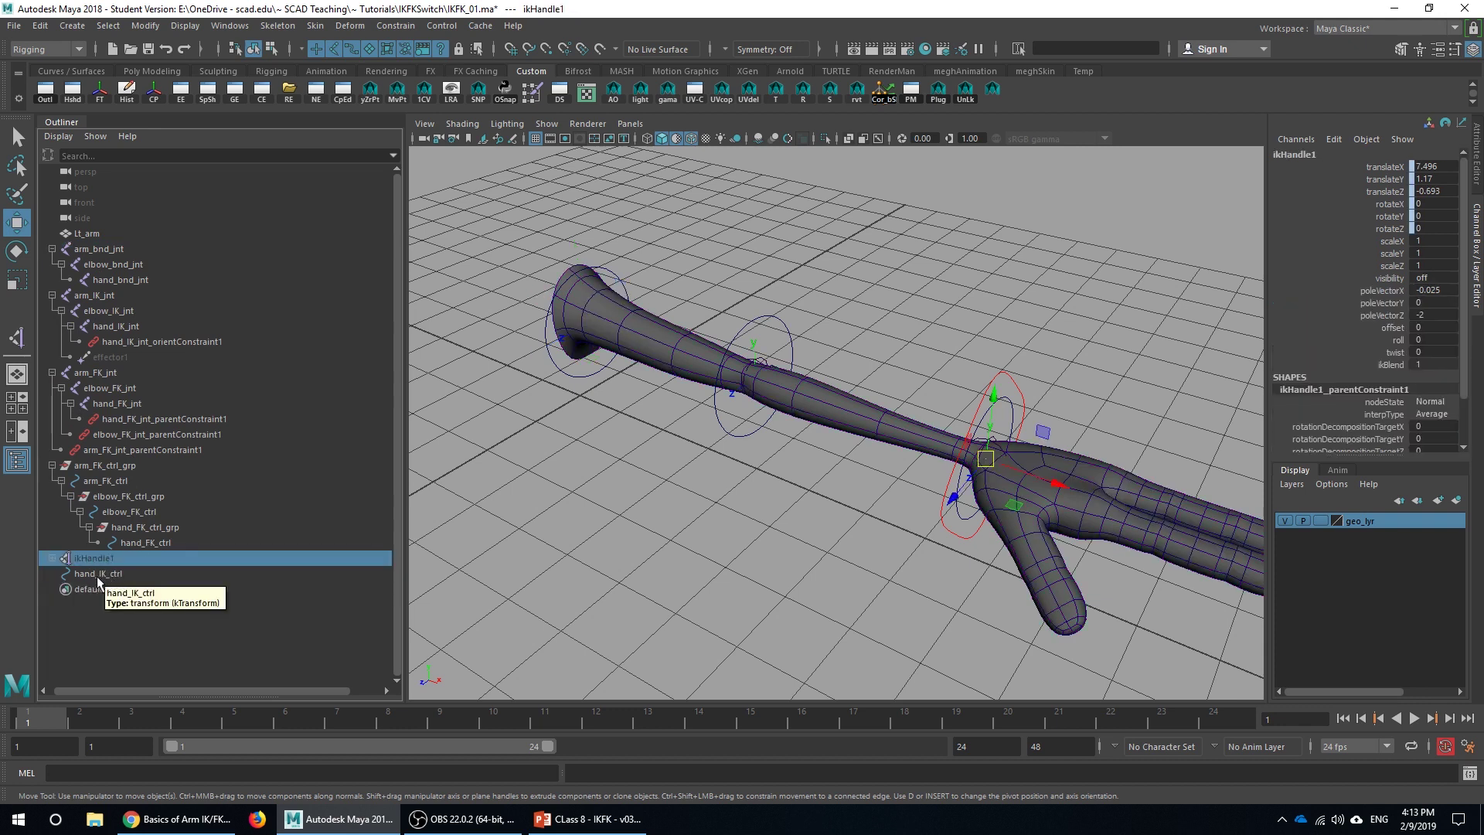
Hide the arm mesh by turning off visibility of the geo_lyr display layer
left_click_drag(1035, 531, 1085, 525, "alt")
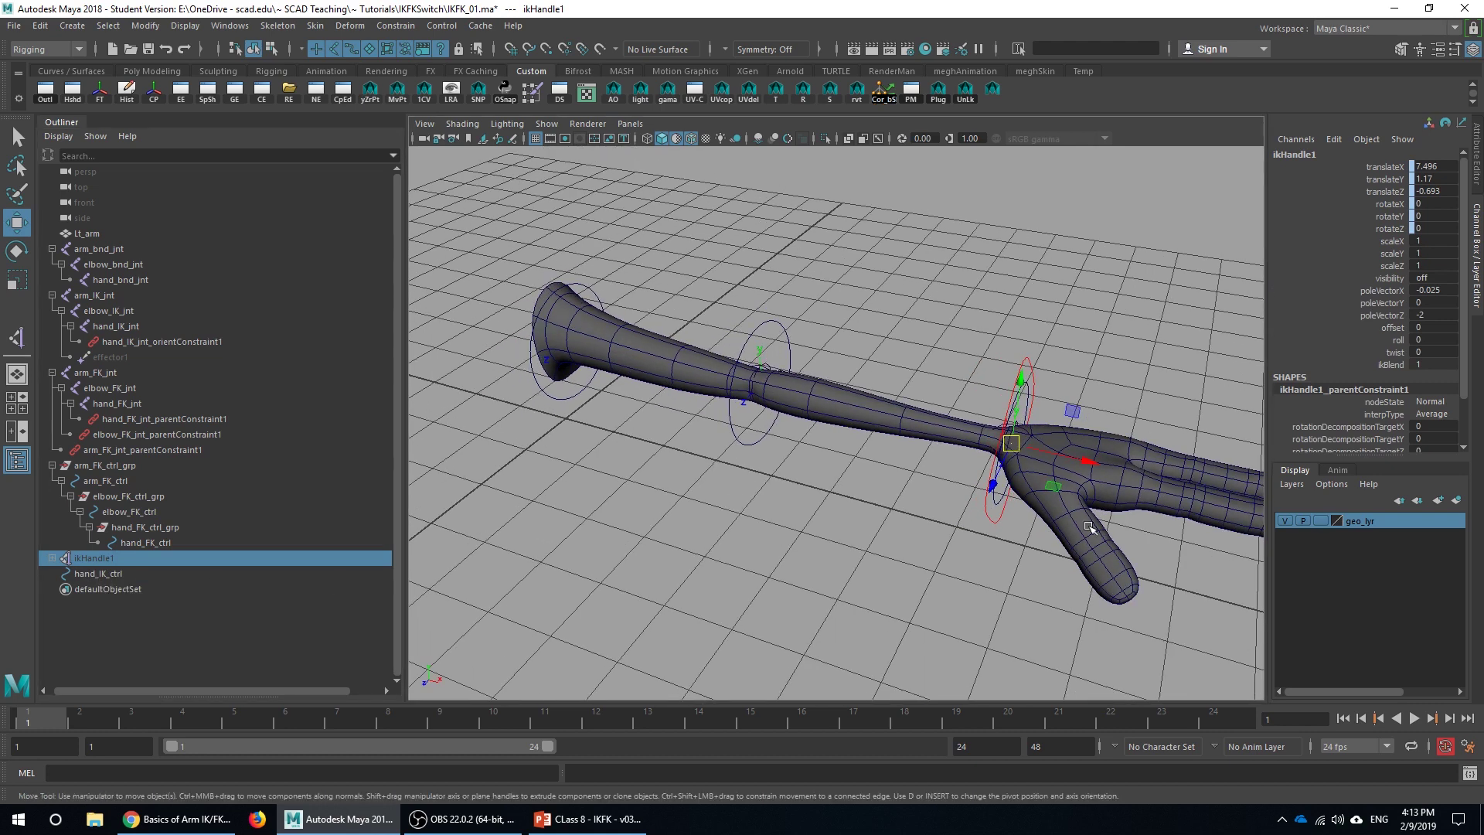
left_click(1285, 521)
mouse_move(819, 495)
left_mouse_down("alt")
mouse_move(799, 474)
mouse_move(725, 464)
mouse_move(800, 481)
left_mouse_up("alt")
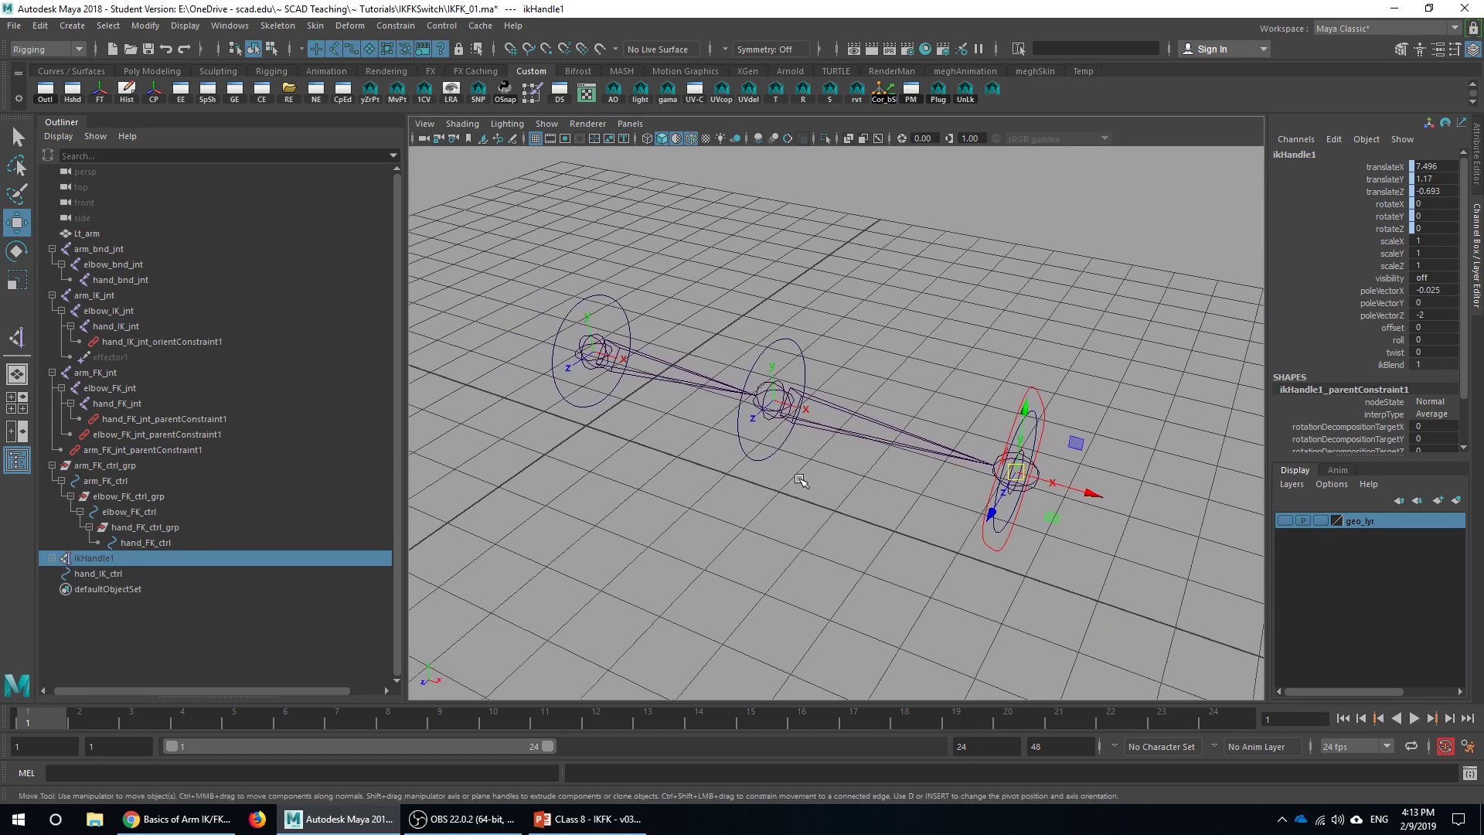
Bend the FK chain by rotating elbow_FK_ctrl about -61° and arm_FK_ctrl about -31° around Y
left_click(796, 346)
key("e")
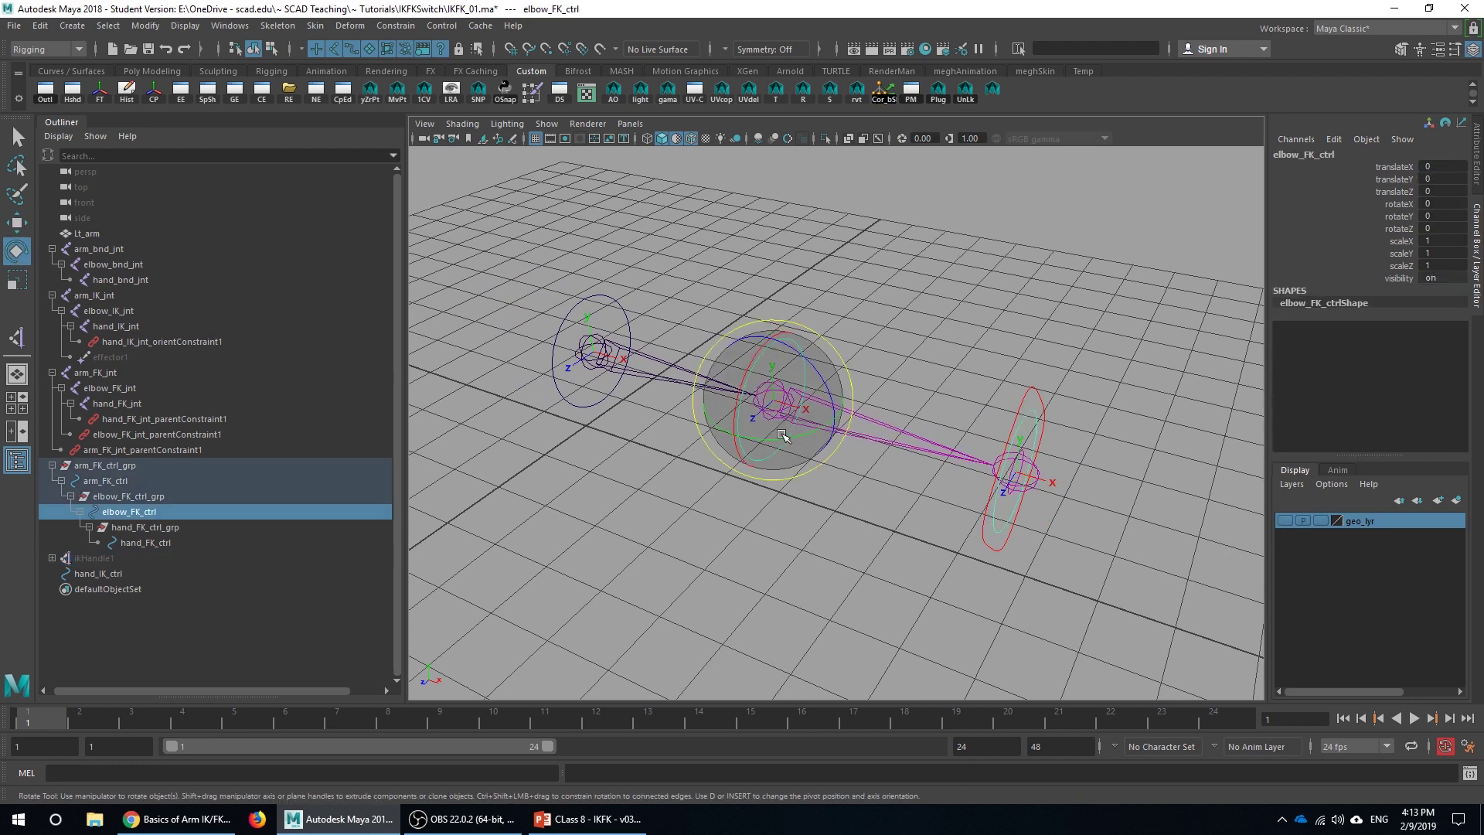
left_click_drag(782, 435, 562, 294)
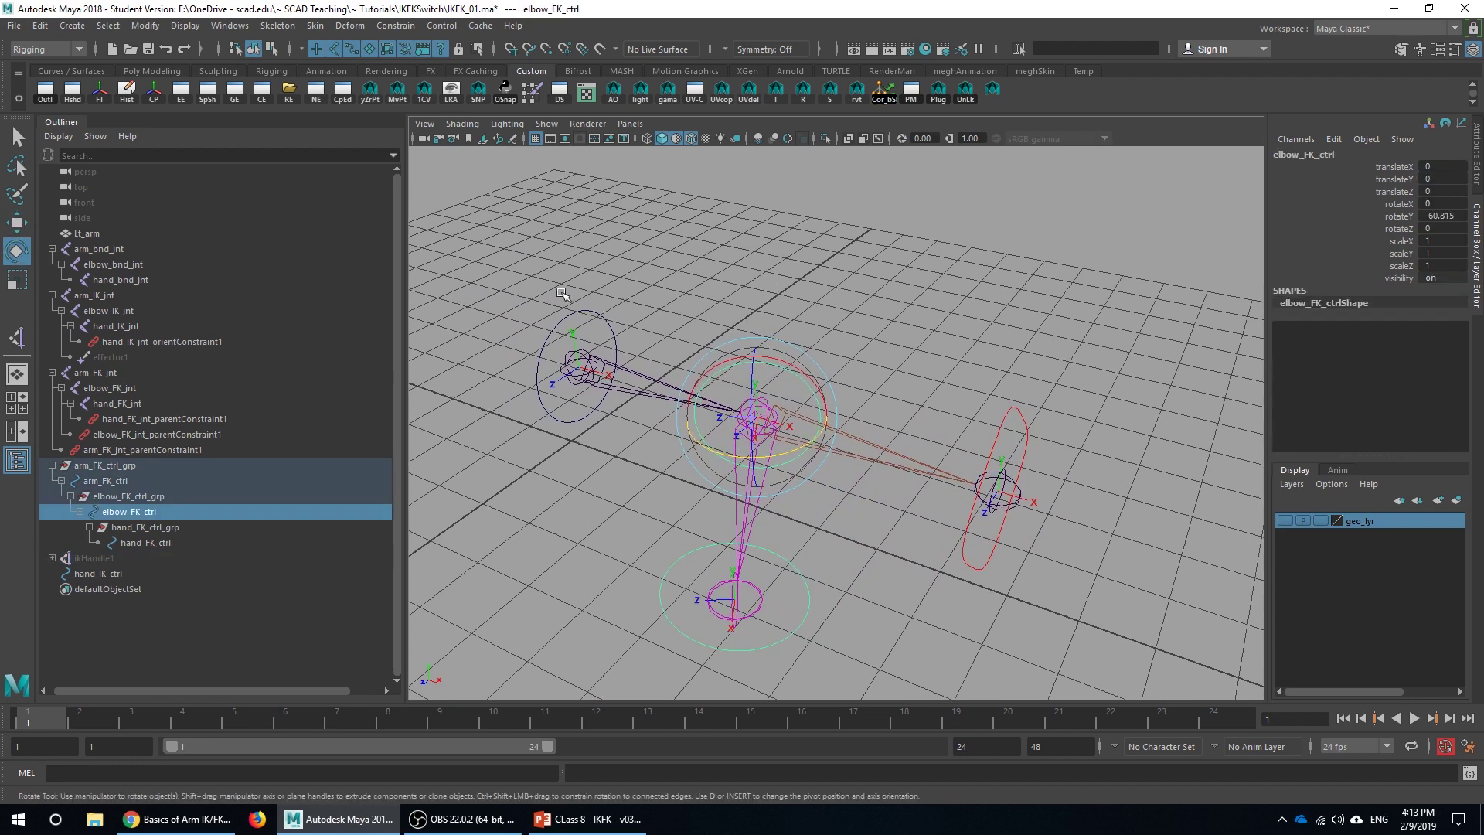
left_click(570, 314)
left_click_drag(586, 404, 552, 402)
scroll(916, 460, "down", 2)
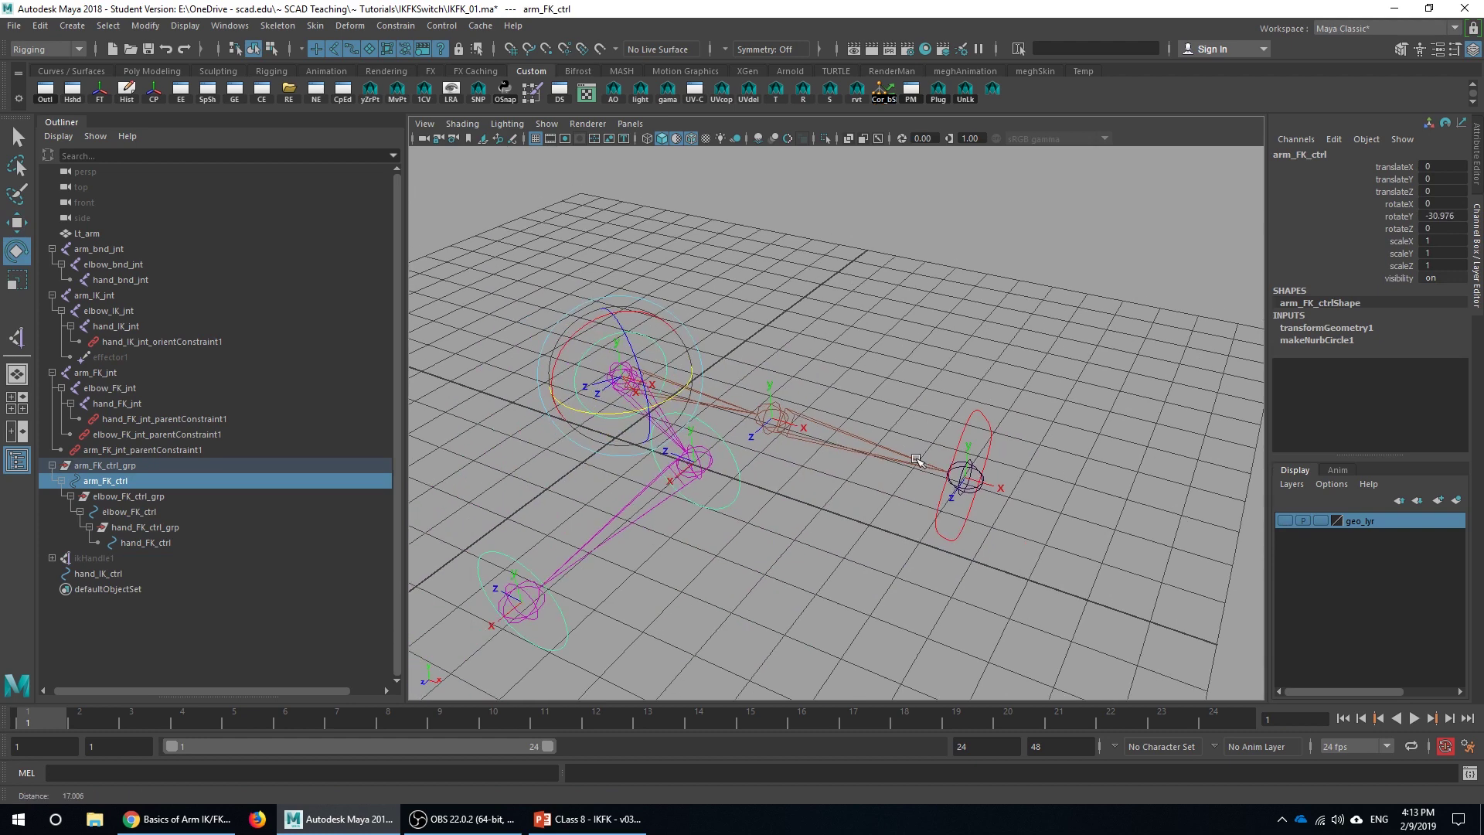
Raise the IK chain by moving hand_IK_ctrl to about X -3.14, Y 3.36, Z -0.83
left_click(978, 421)
key("w")
left_click_drag(962, 466, 811, 246)
left_click_drag(803, 433, 867, 435, "alt")
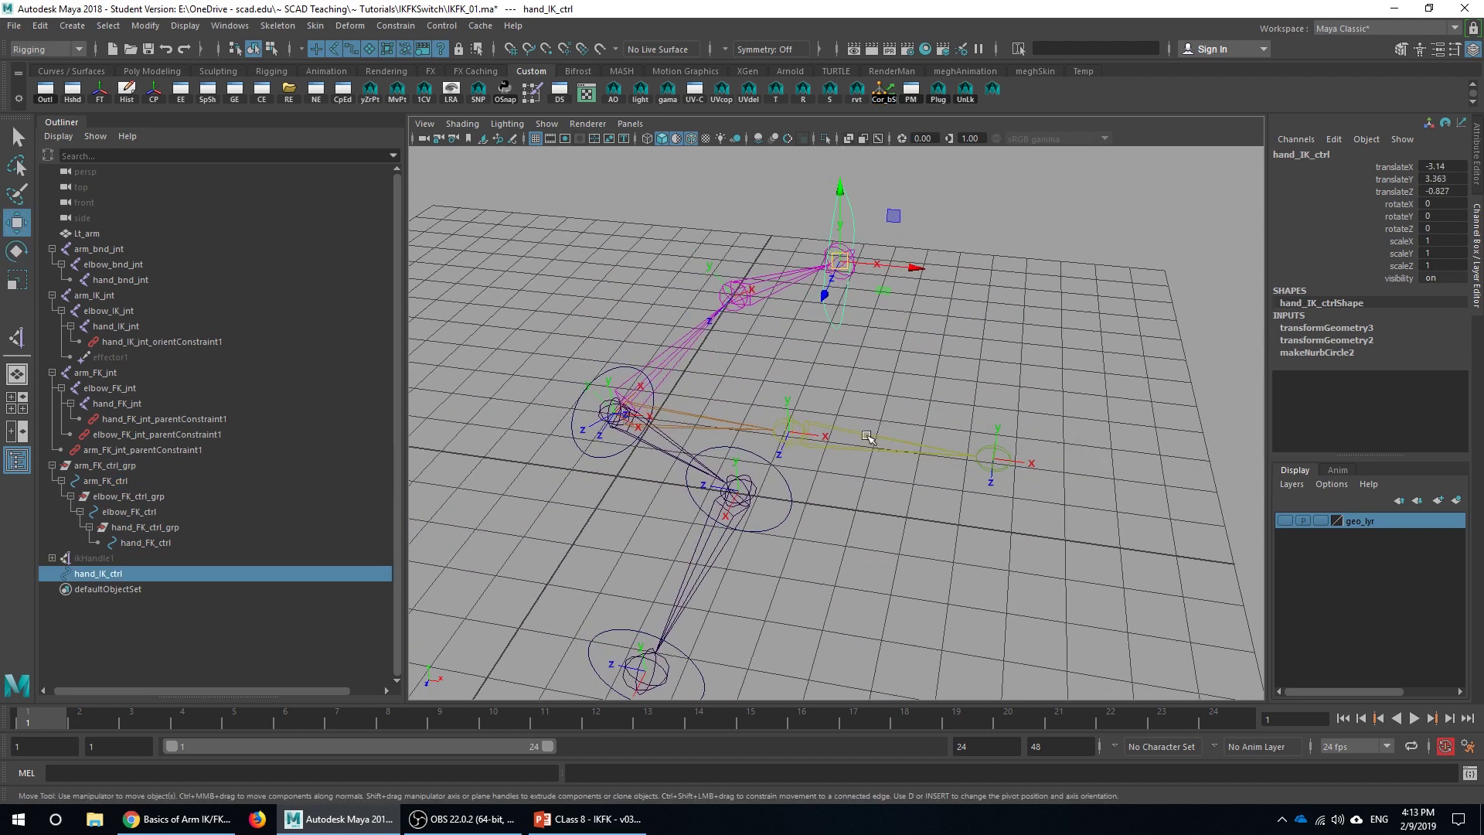
Show the geo_lyr mesh with elbow_bnd_jnt selected, test the skinning by freely rotating that joint, and undo the rotation
left_click(147, 264)
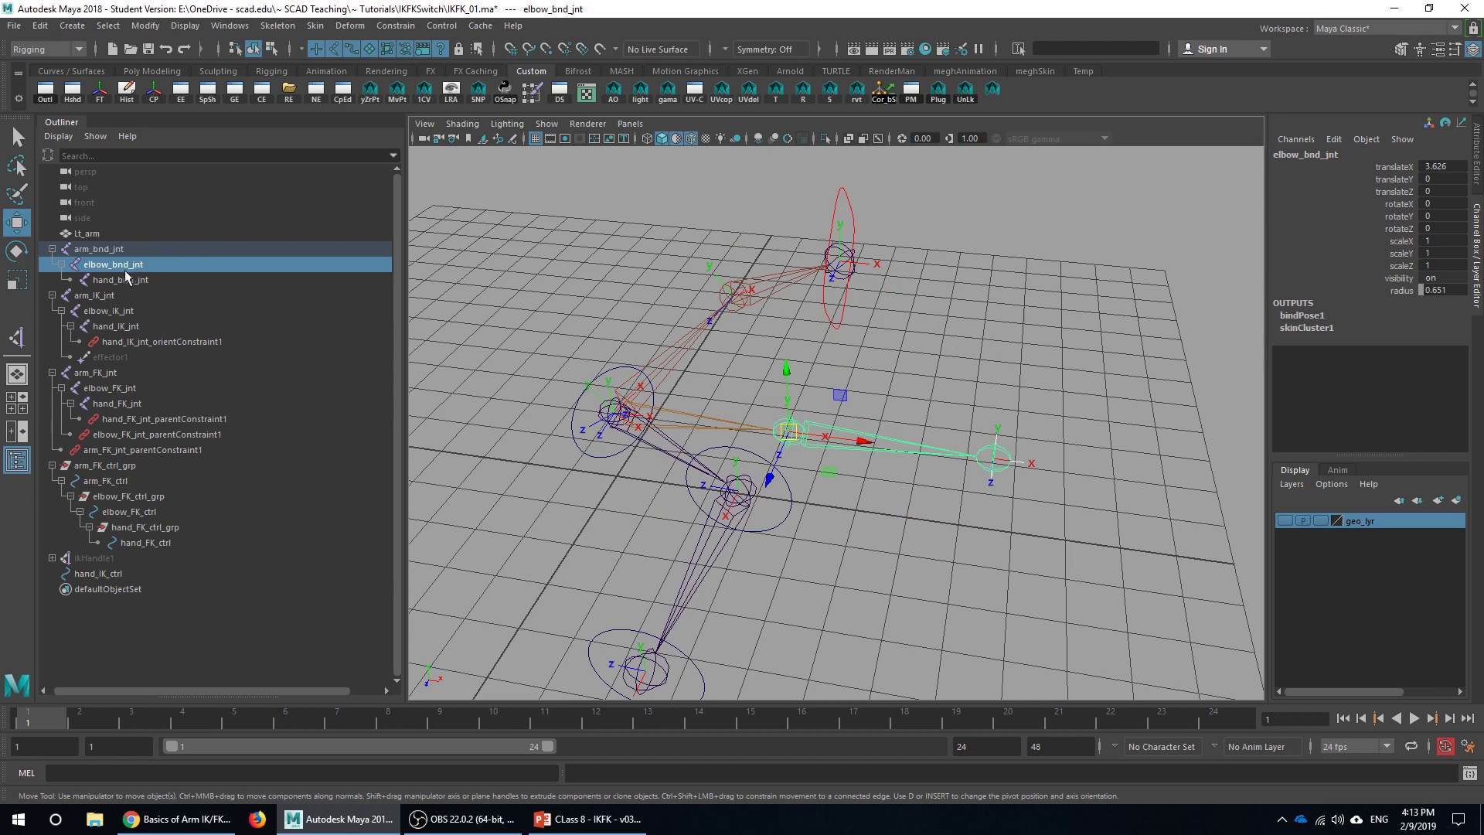
left_click_drag(864, 449, 841, 449, "alt")
left_click(1284, 521)
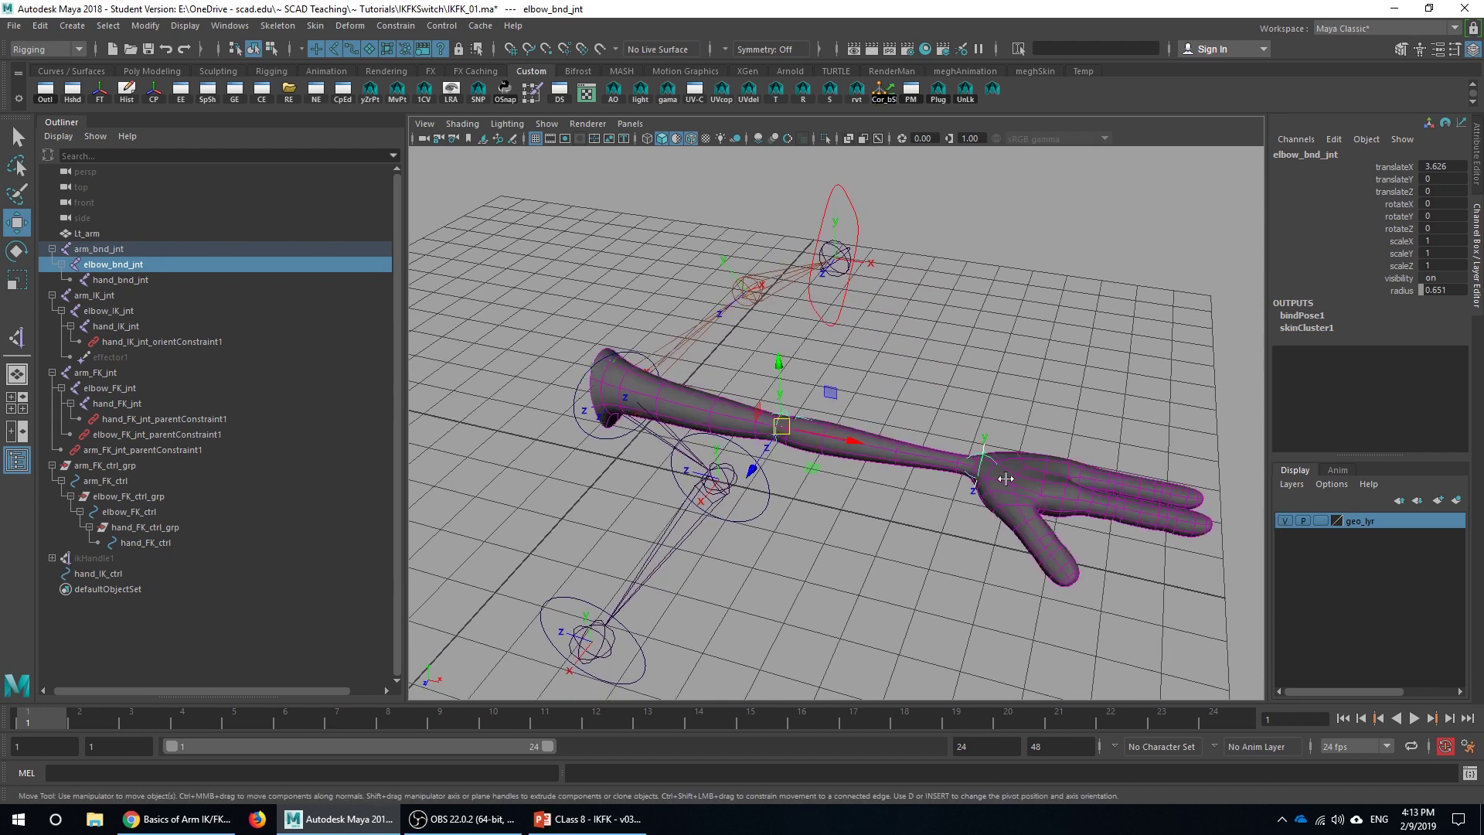
left_click_drag(1006, 479, 966, 463, "alt")
key("e")
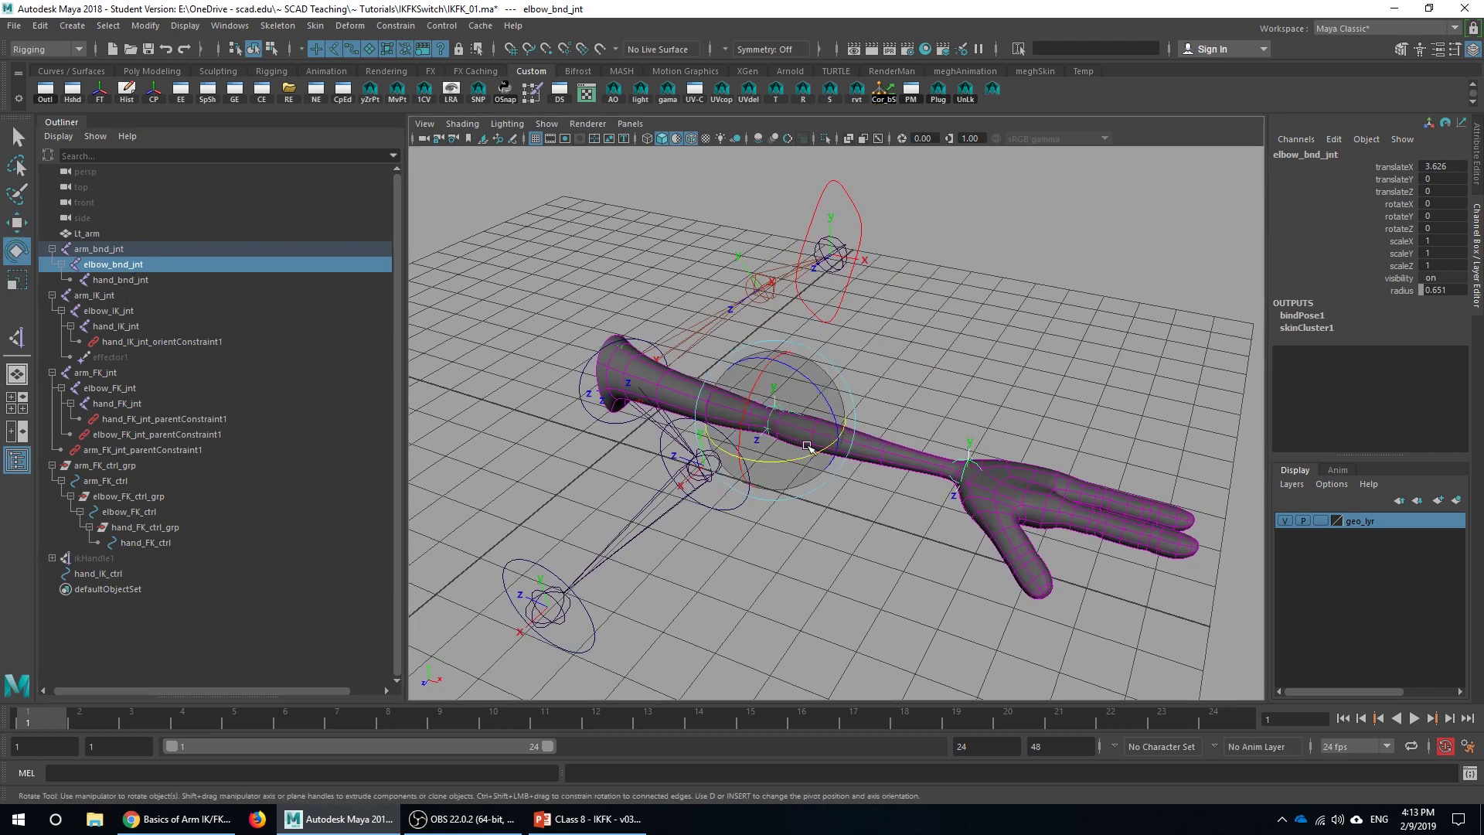
left_click_drag(808, 447, 827, 492)
key("ctrl+z")
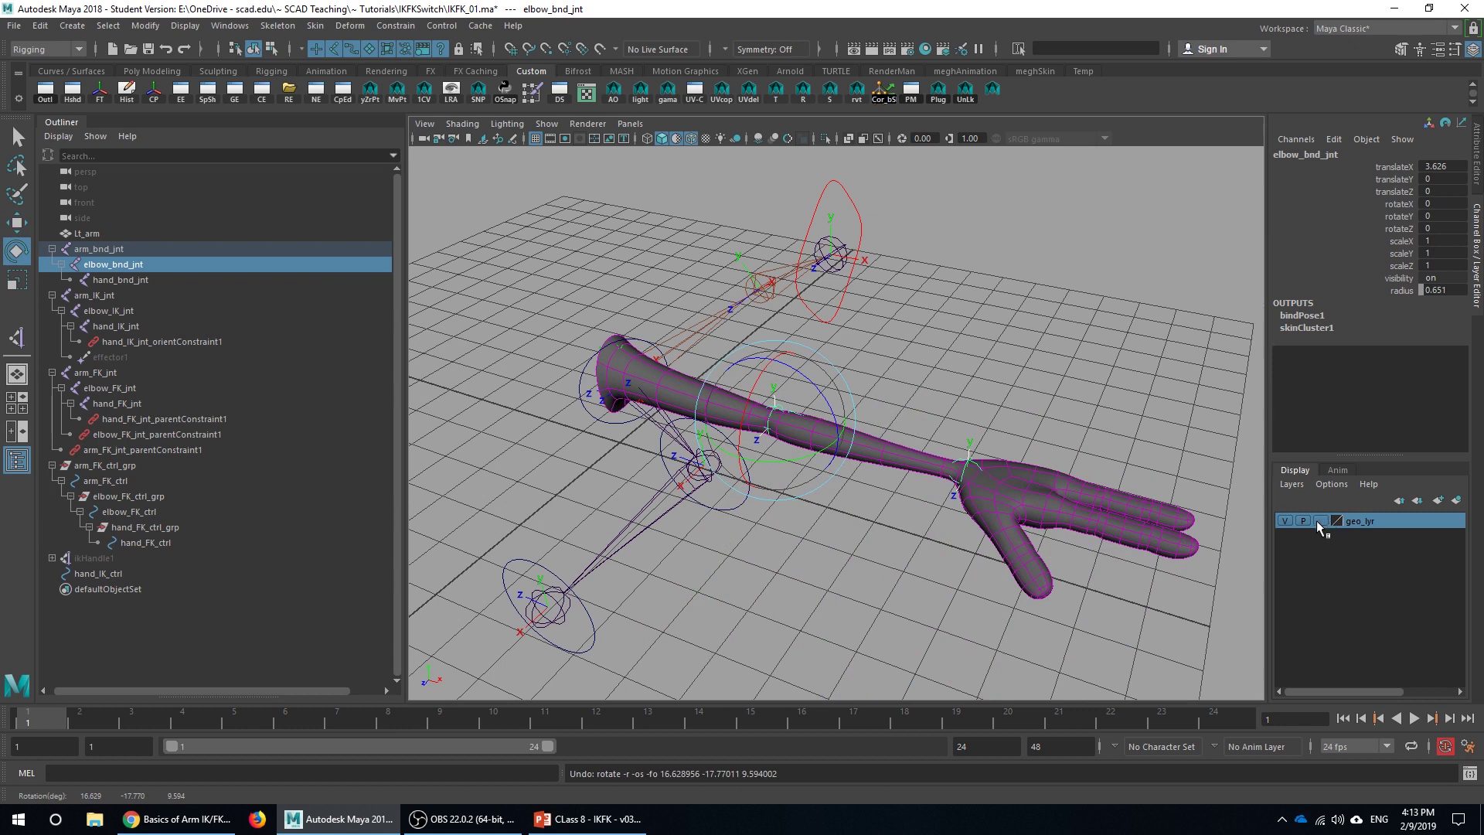
Reset the hand_IK_ctrl control by setting its translate X, Y and Z to 0
left_click(820, 186)
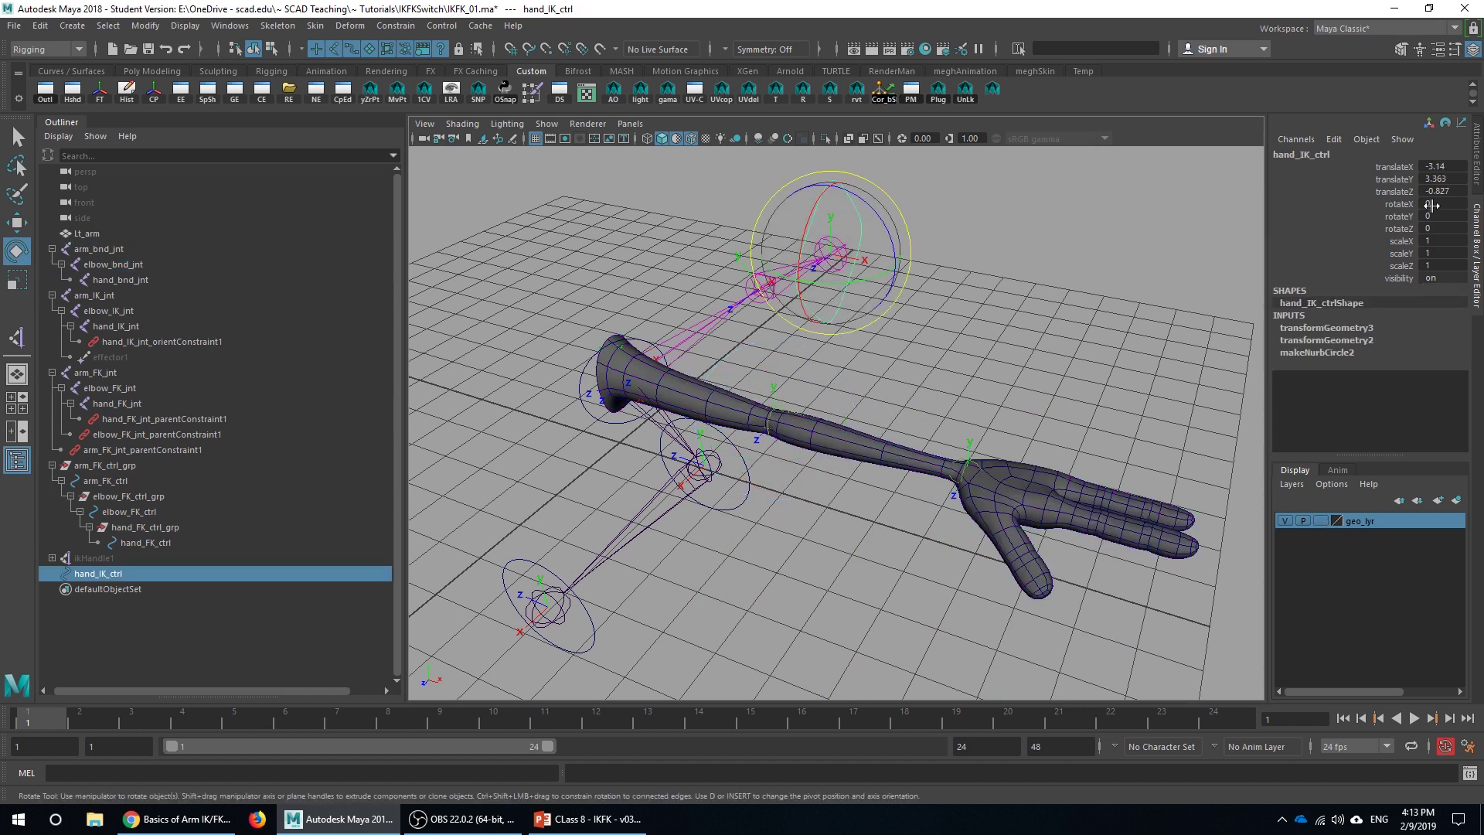
left_click_drag(1436, 166, 1439, 191)
type("0")
key("Return")
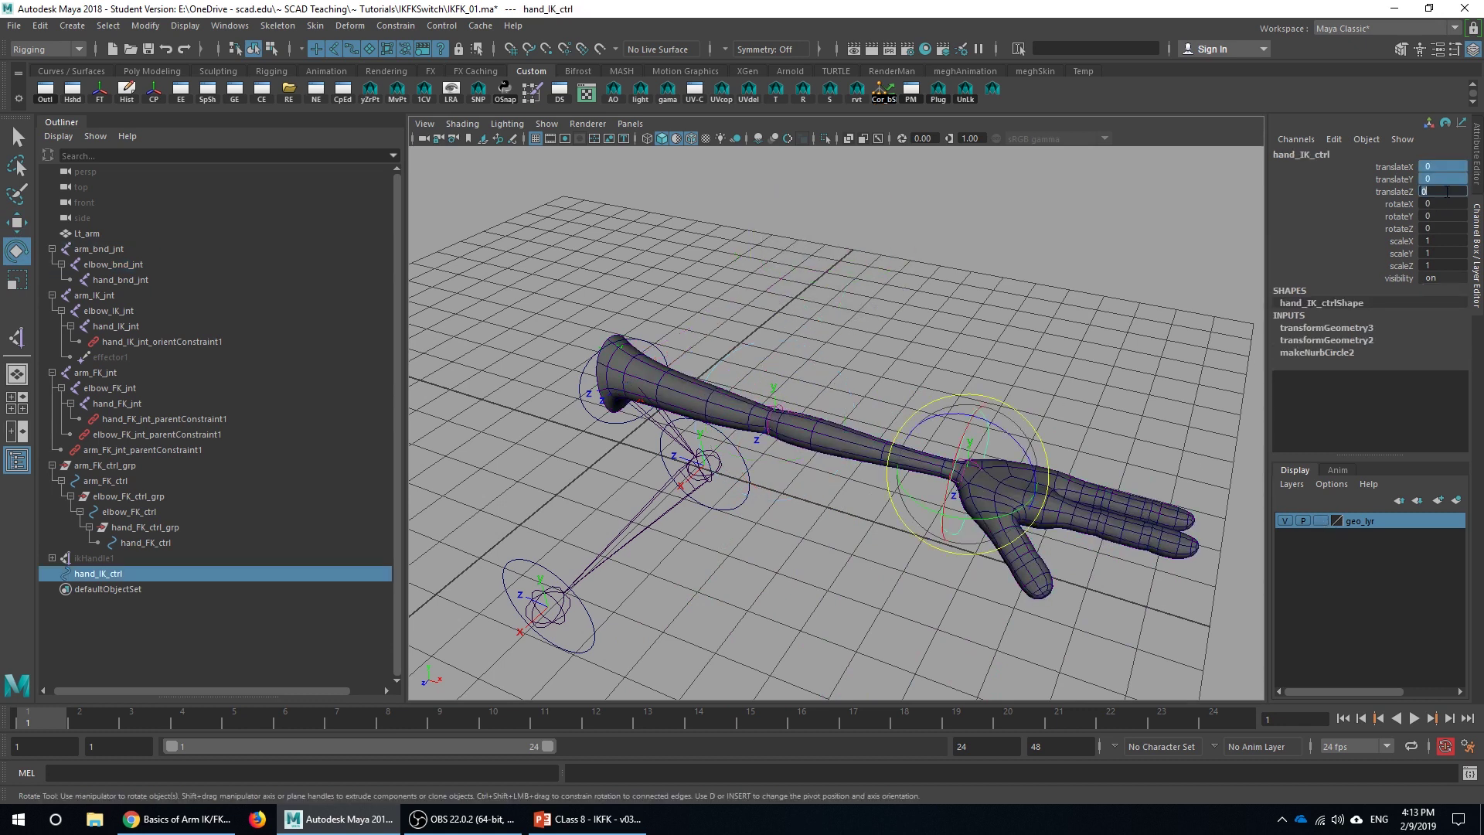
Reset arm_FK_ctrl, elbow_FK_ctrl and hand_FK_ctrl together by setting their translate and rotate values to 0
left_click(736, 509)
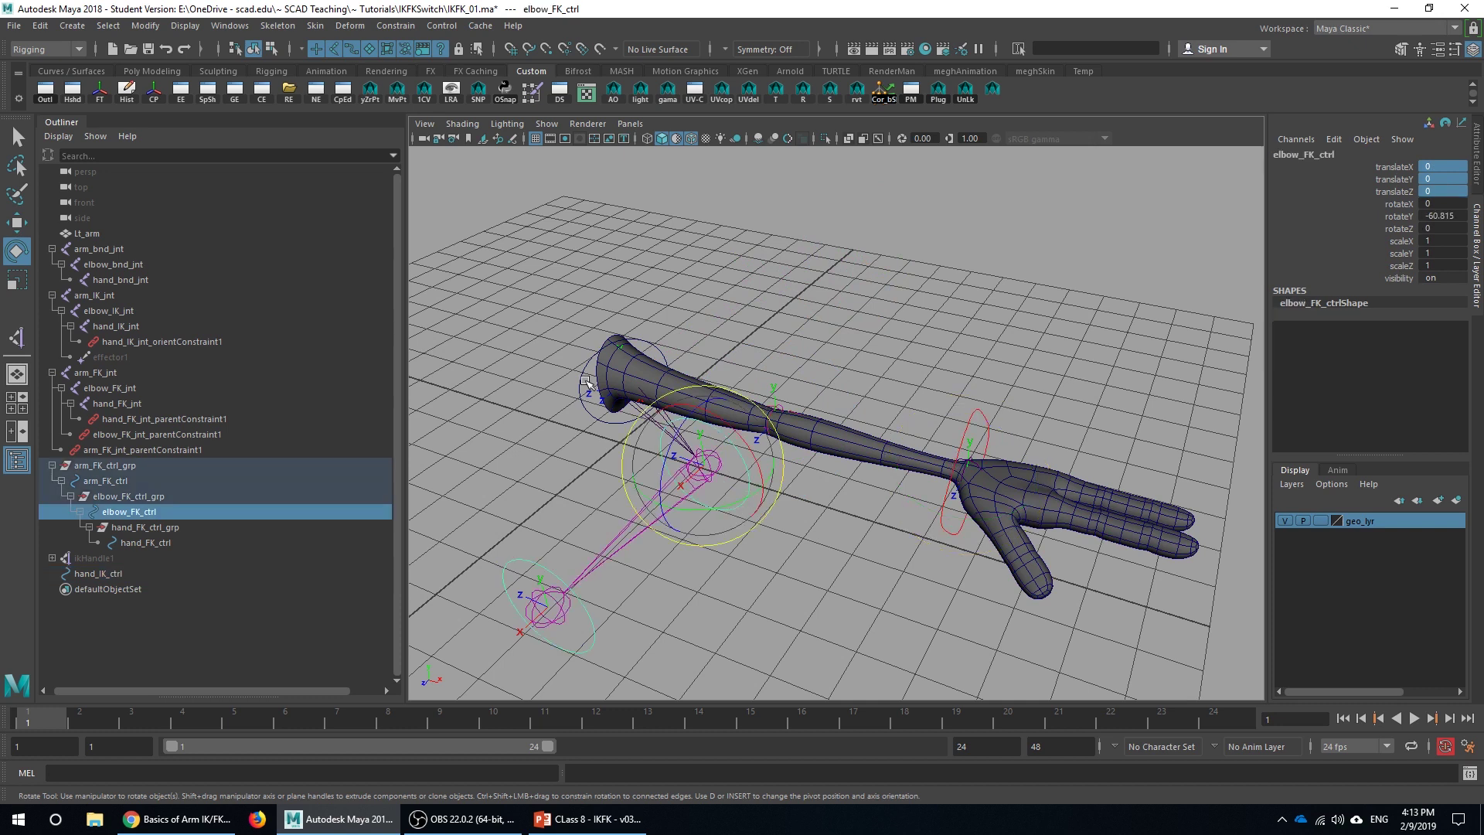
left_click(579, 378, "shift")
left_click(520, 563, "shift")
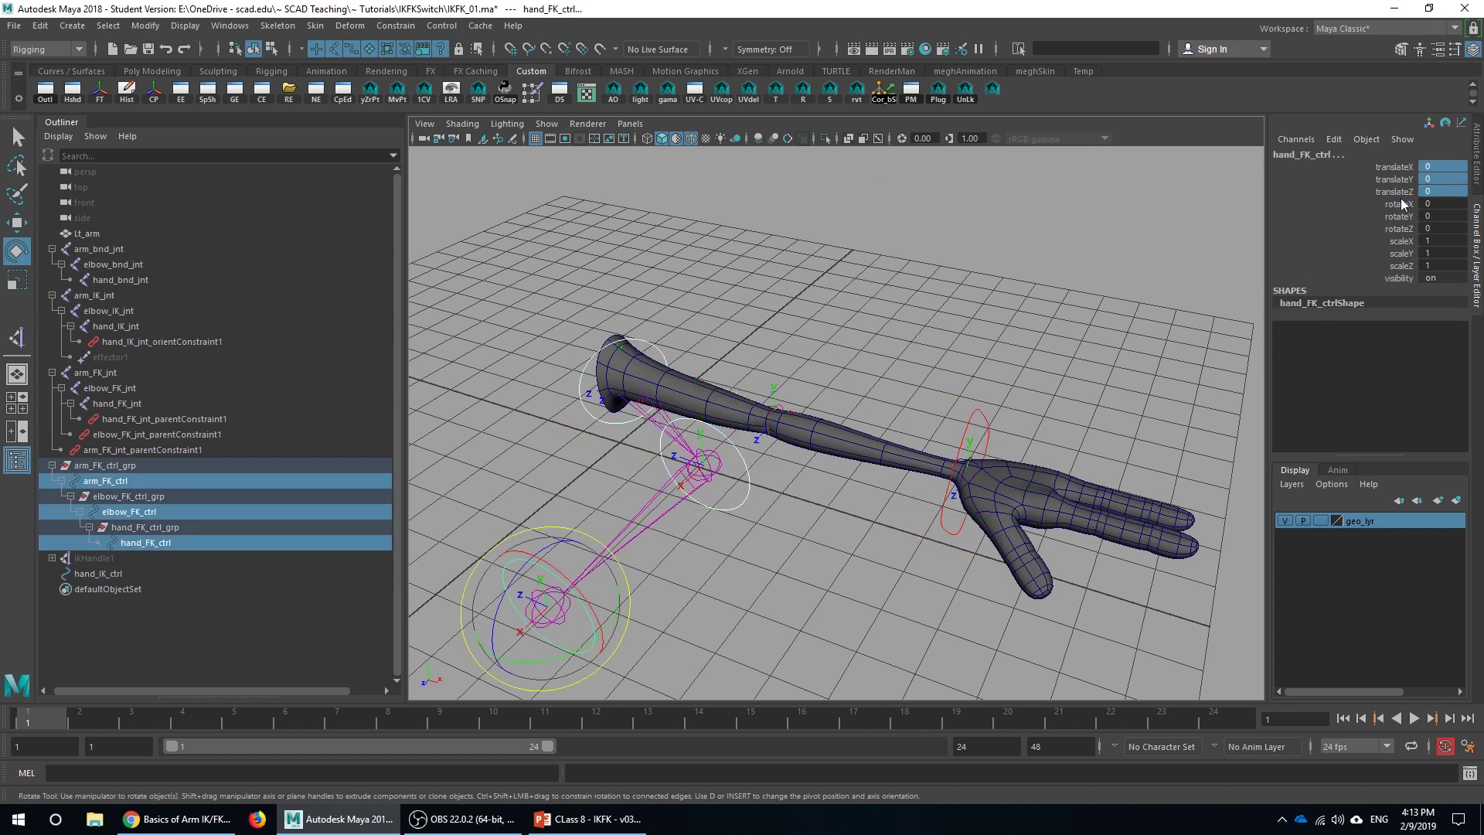
left_click_drag(1437, 172, 1436, 229)
type("0")
key("Return")
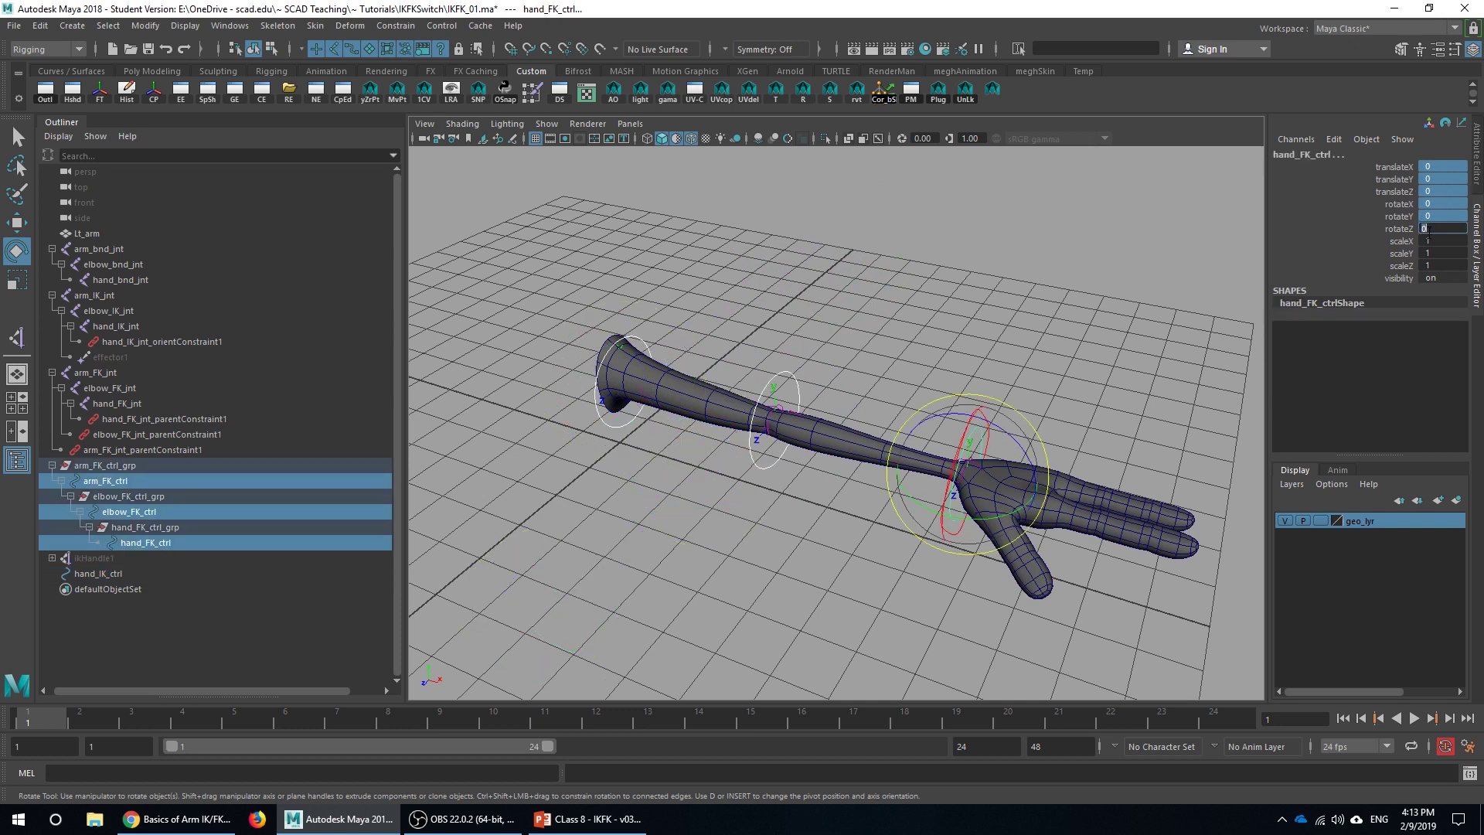
Hide the geo_lyr display layer so only the arm's joints and control curves are displayed
left_click_drag(967, 454, 812, 490, "alt")
right_click_drag(811, 490, 966, 499, "alt")
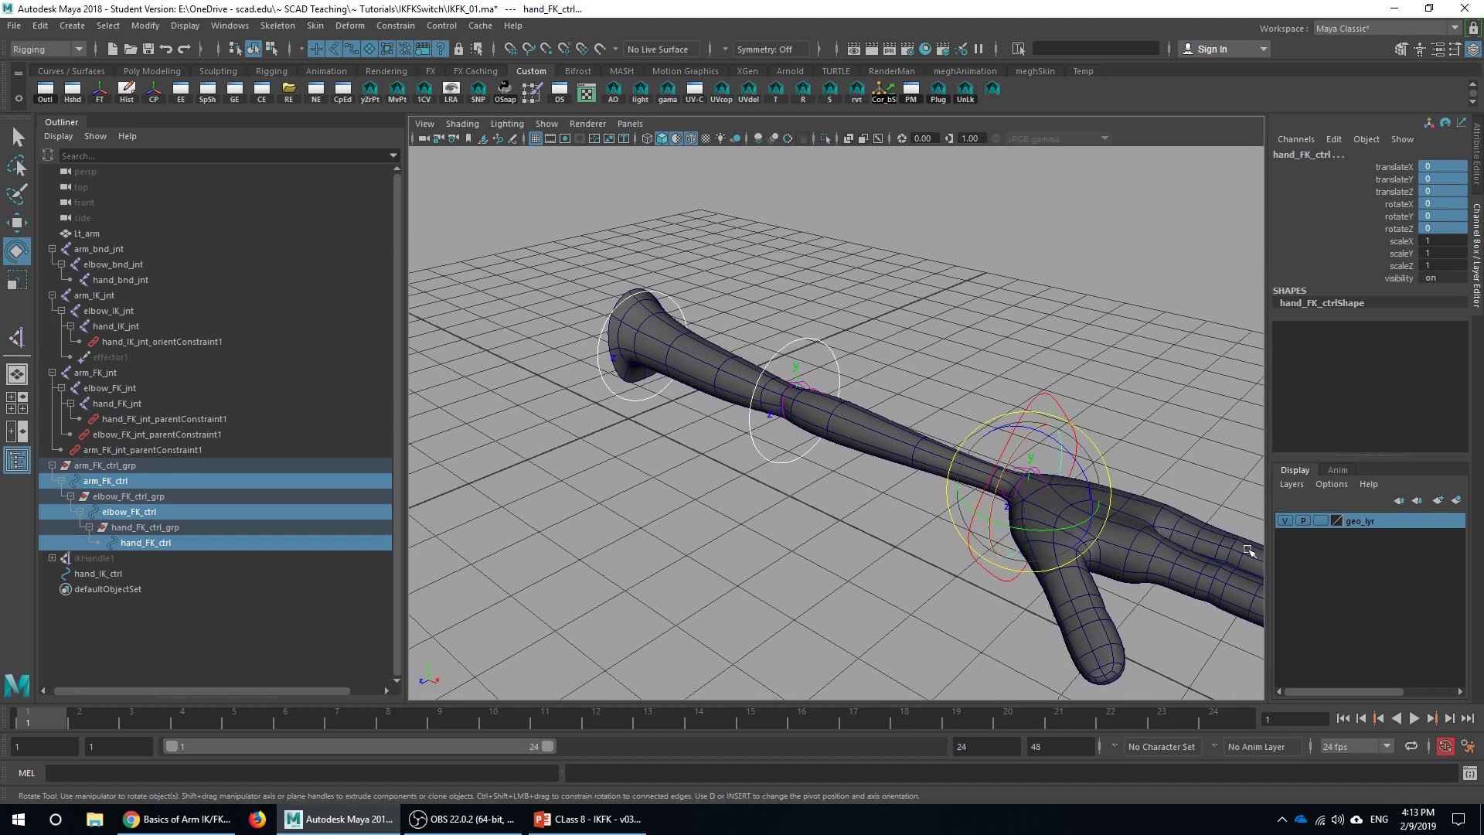
left_click(1285, 522)
middle_click_drag(774, 457, 779, 461, "alt")
left_click_drag(778, 460, 755, 494, "alt")
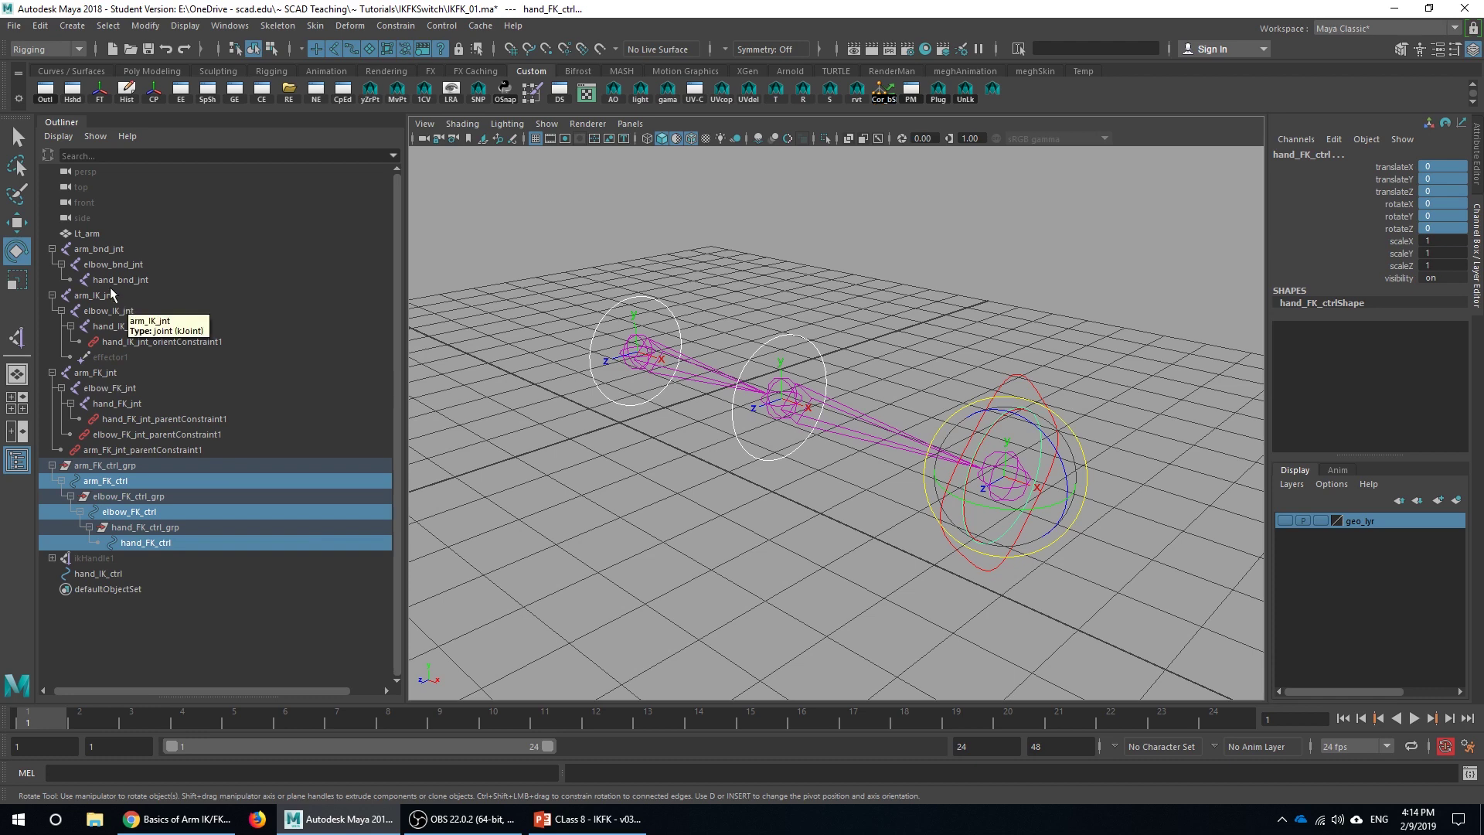
left_click_drag(599, 374, 667, 422, "alt")
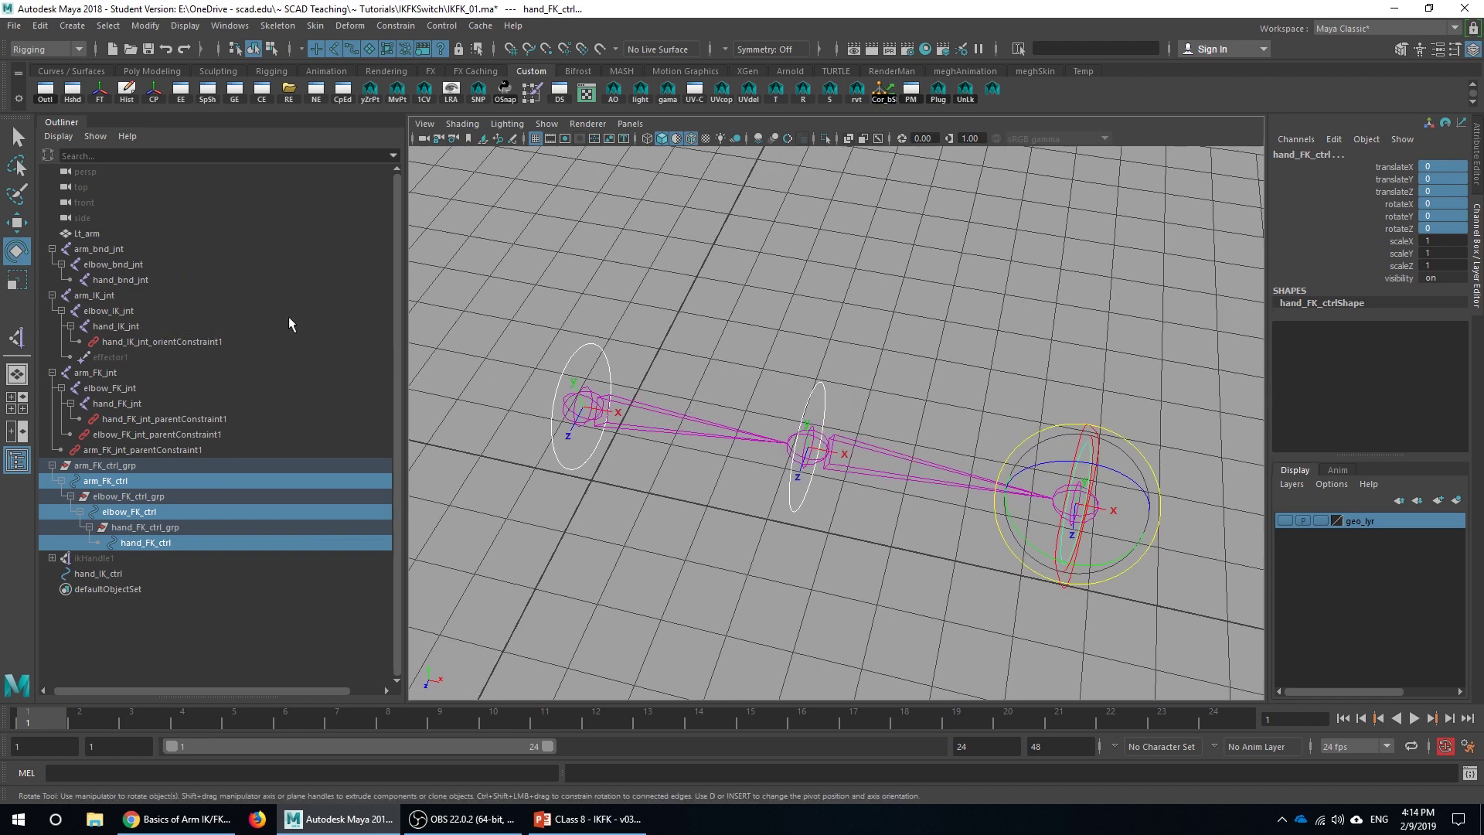
Examine the rig by selecting arm_bnd_jnt, arm_FK_ctrl, elbow_FK_ctrl and hand_FK_ctrl one after another
left_click(119, 250)
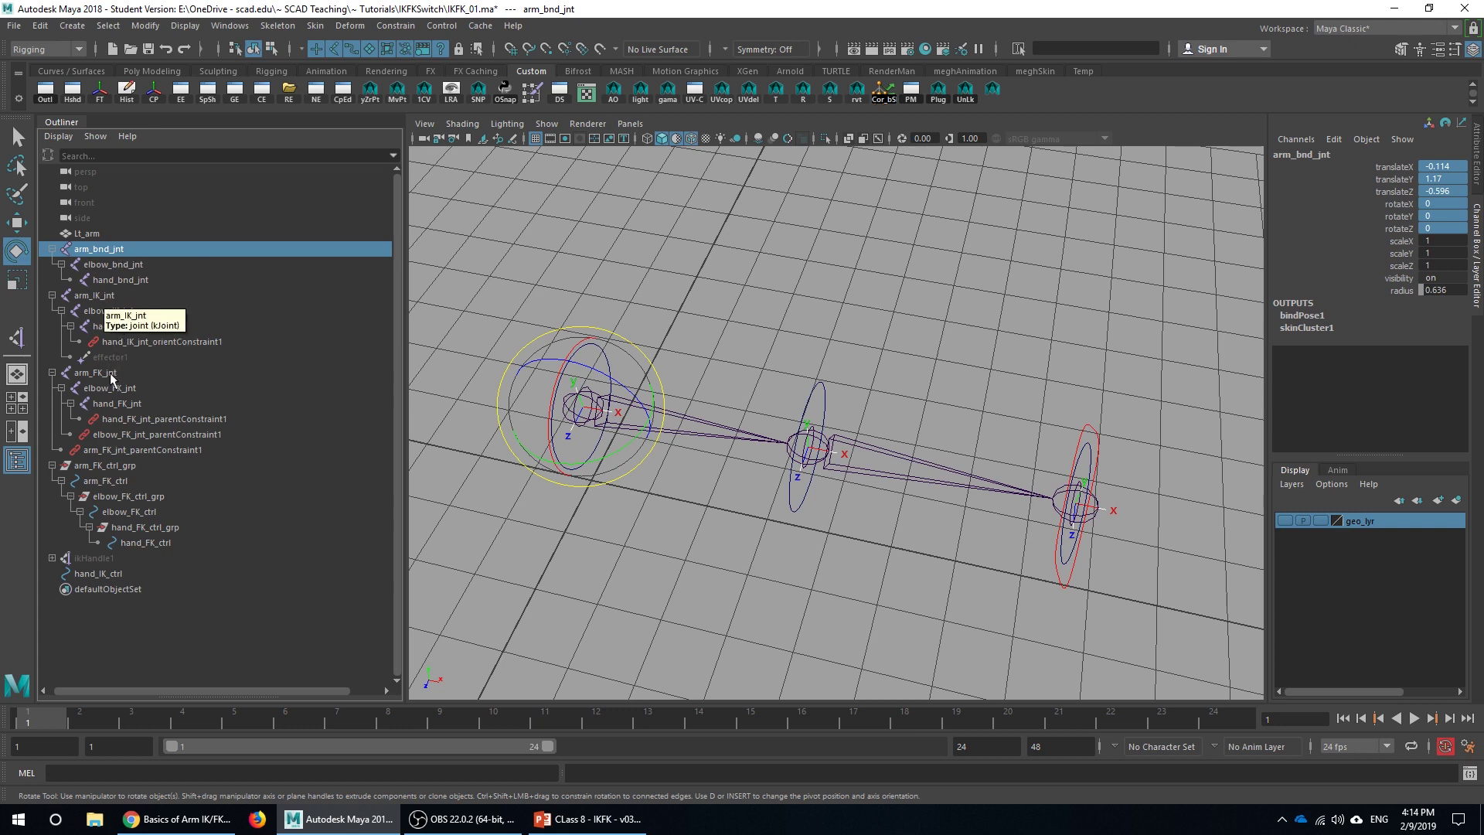
left_click(116, 481)
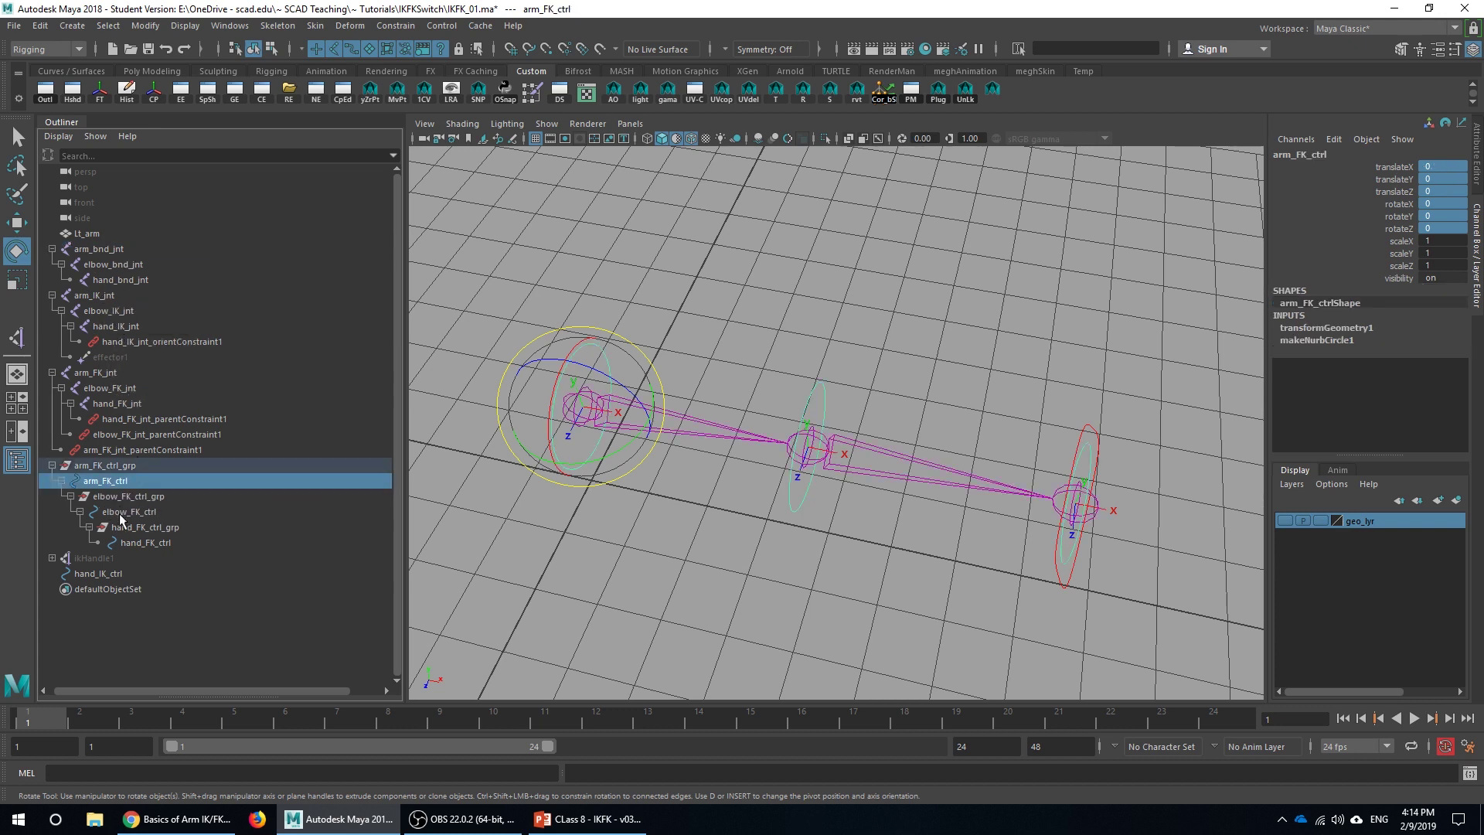
left_click(124, 511)
left_click(158, 543)
left_click_drag(707, 452, 702, 510, "alt")
mouse_move(702, 510)
right_mouse_down("alt")
mouse_move(768, 514)
mouse_move(731, 513)
right_mouse_up("alt")
middle_click_drag(730, 513, 797, 485, "alt")
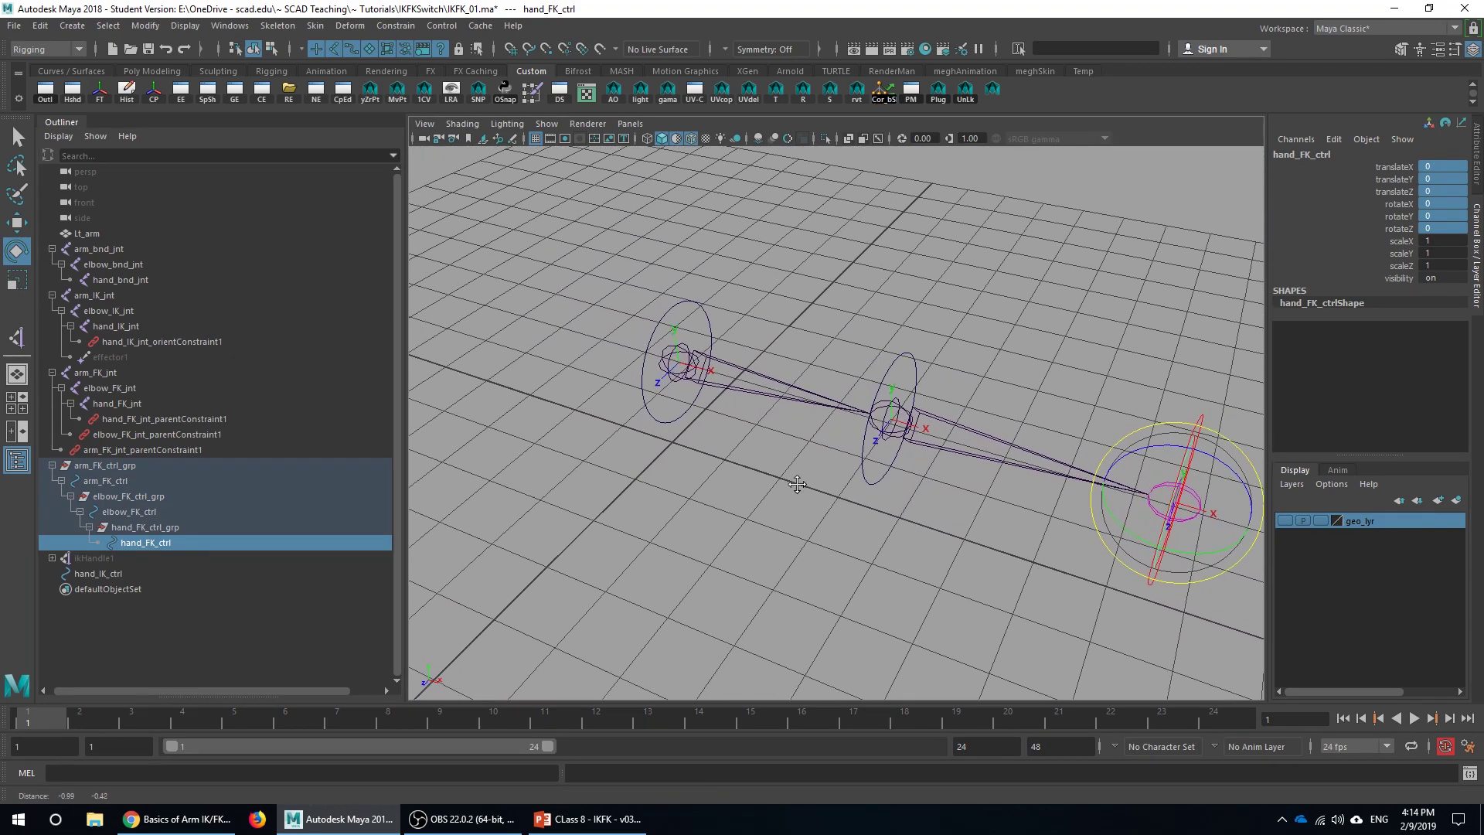
left_click_drag(797, 484, 818, 450, "alt")
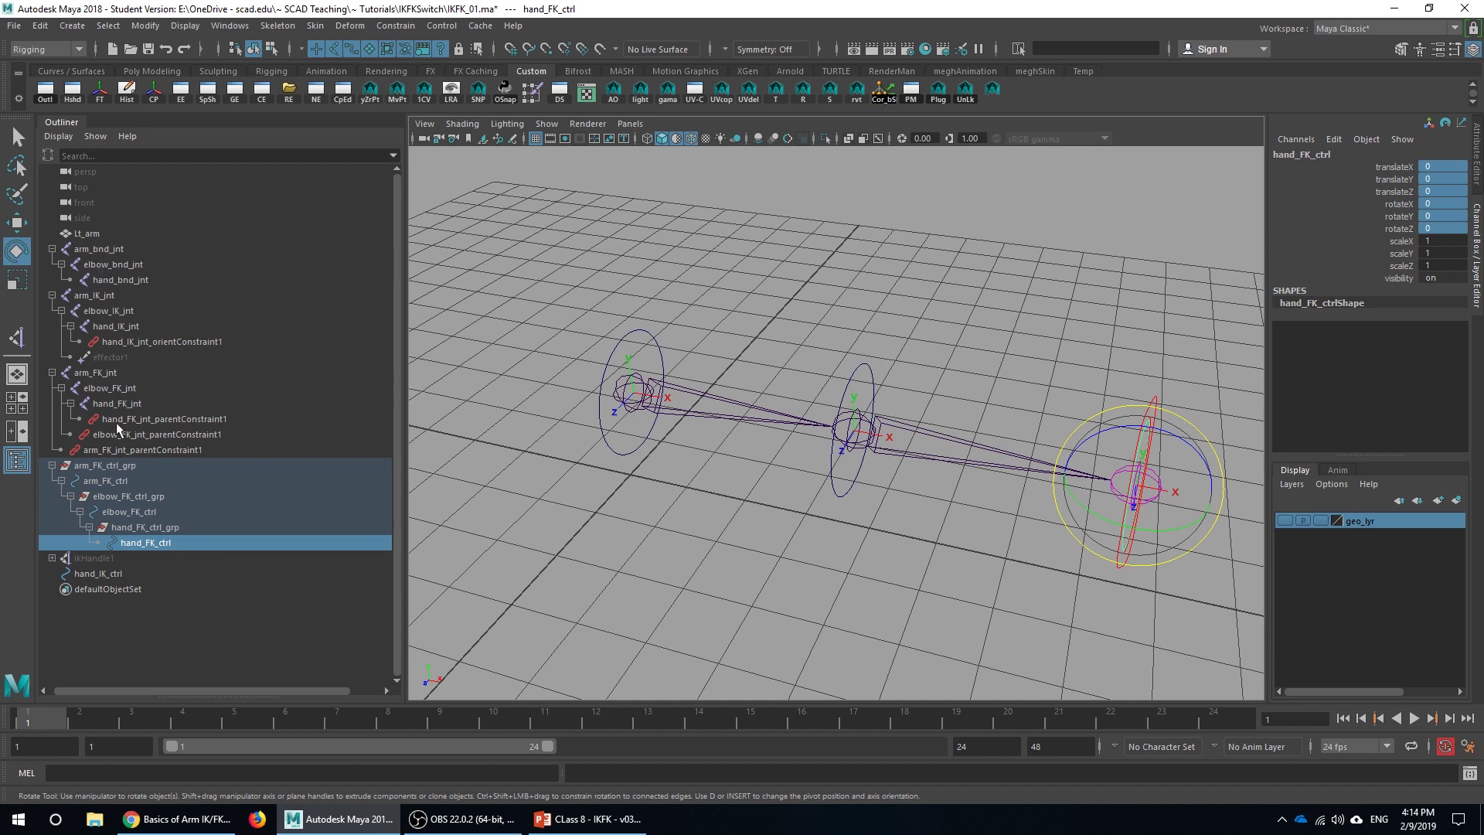
left_click_drag(728, 424, 698, 411, "alt")
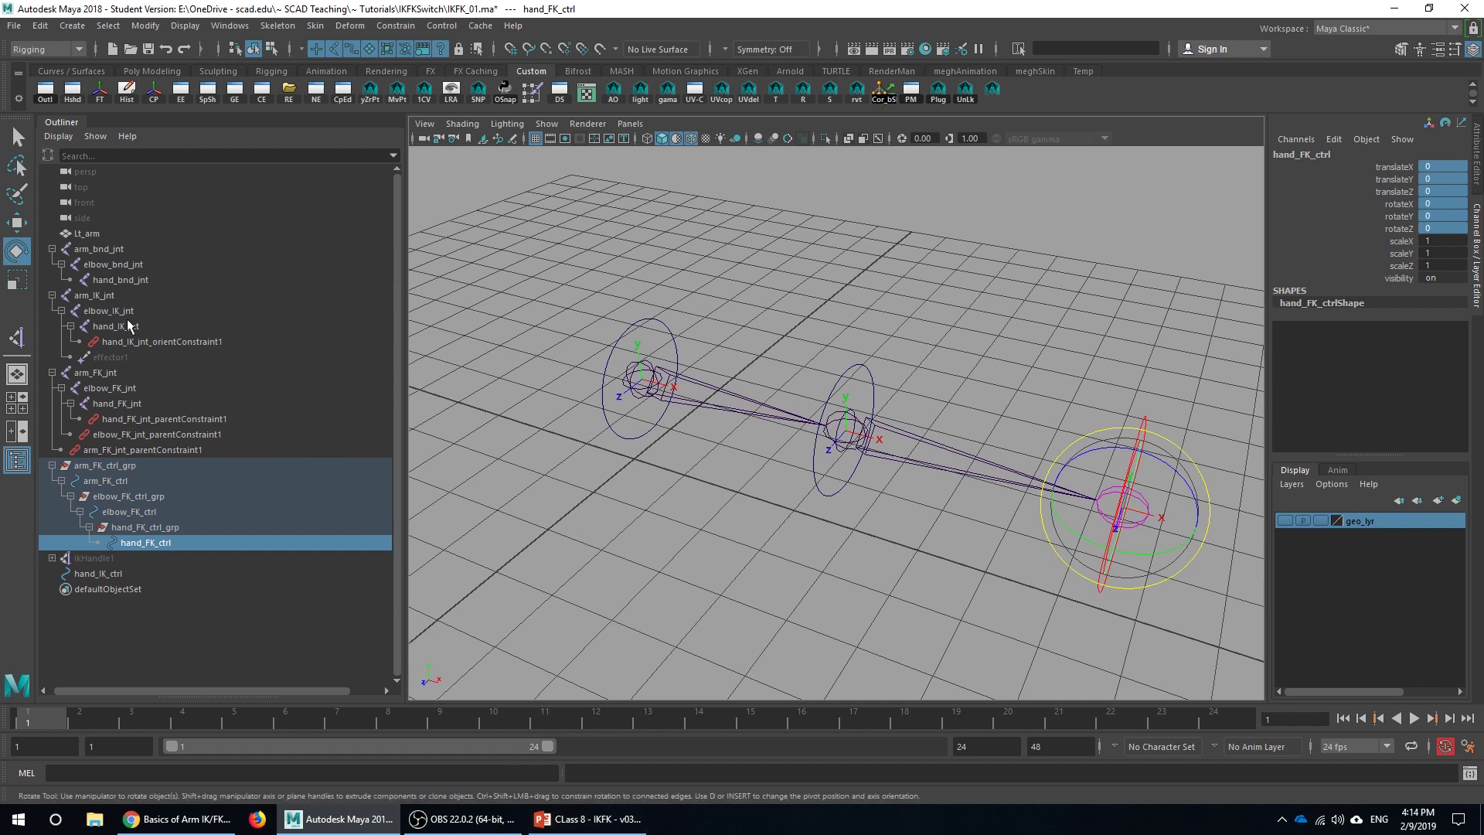
Parent constrain arm_bnd_jnt to both arm_FK_jnt and arm_IK_jnt
left_click(52, 373)
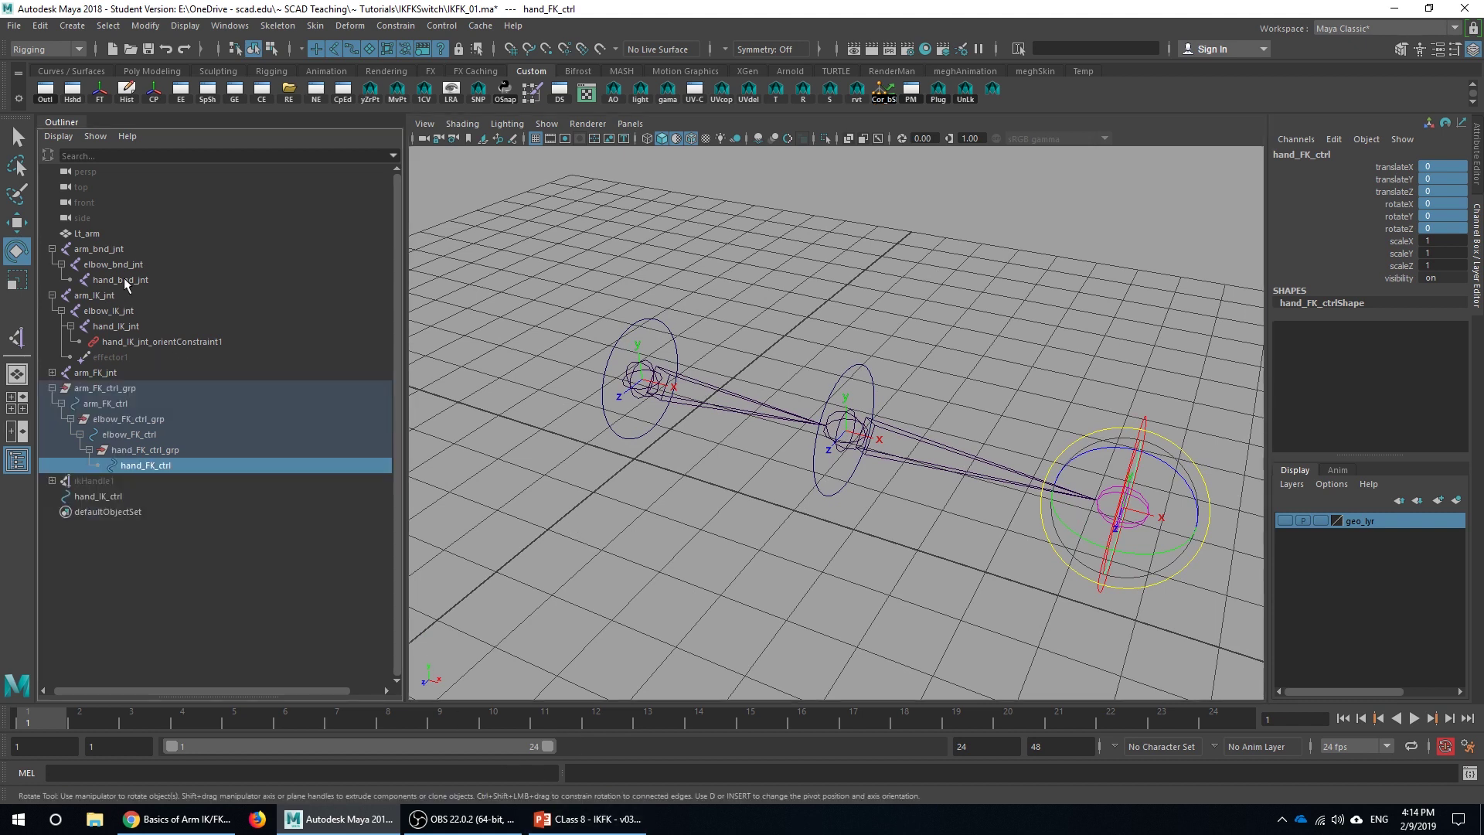
left_click(52, 372)
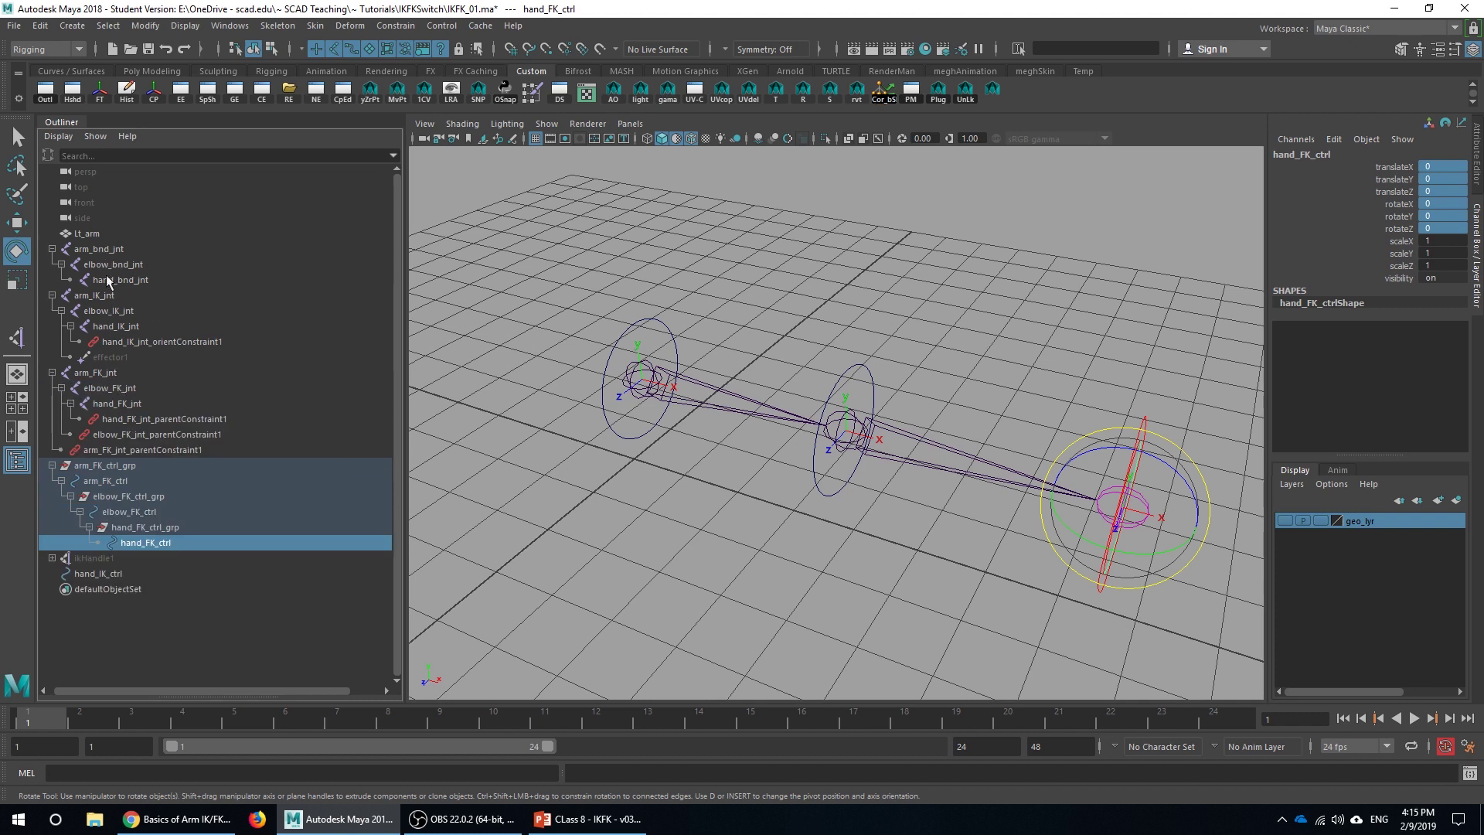
left_click(104, 371)
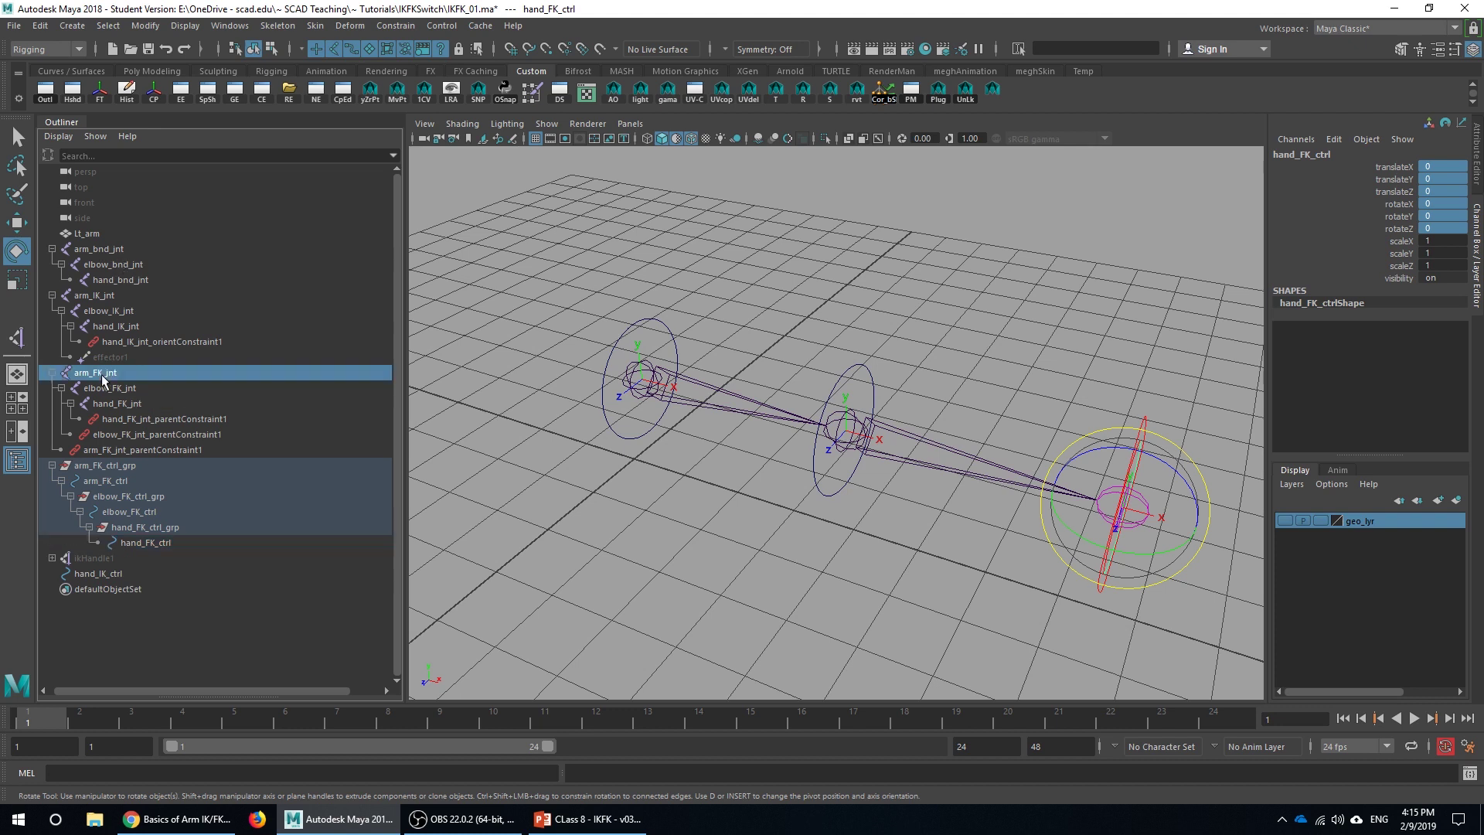
left_click(99, 296, "ctrl")
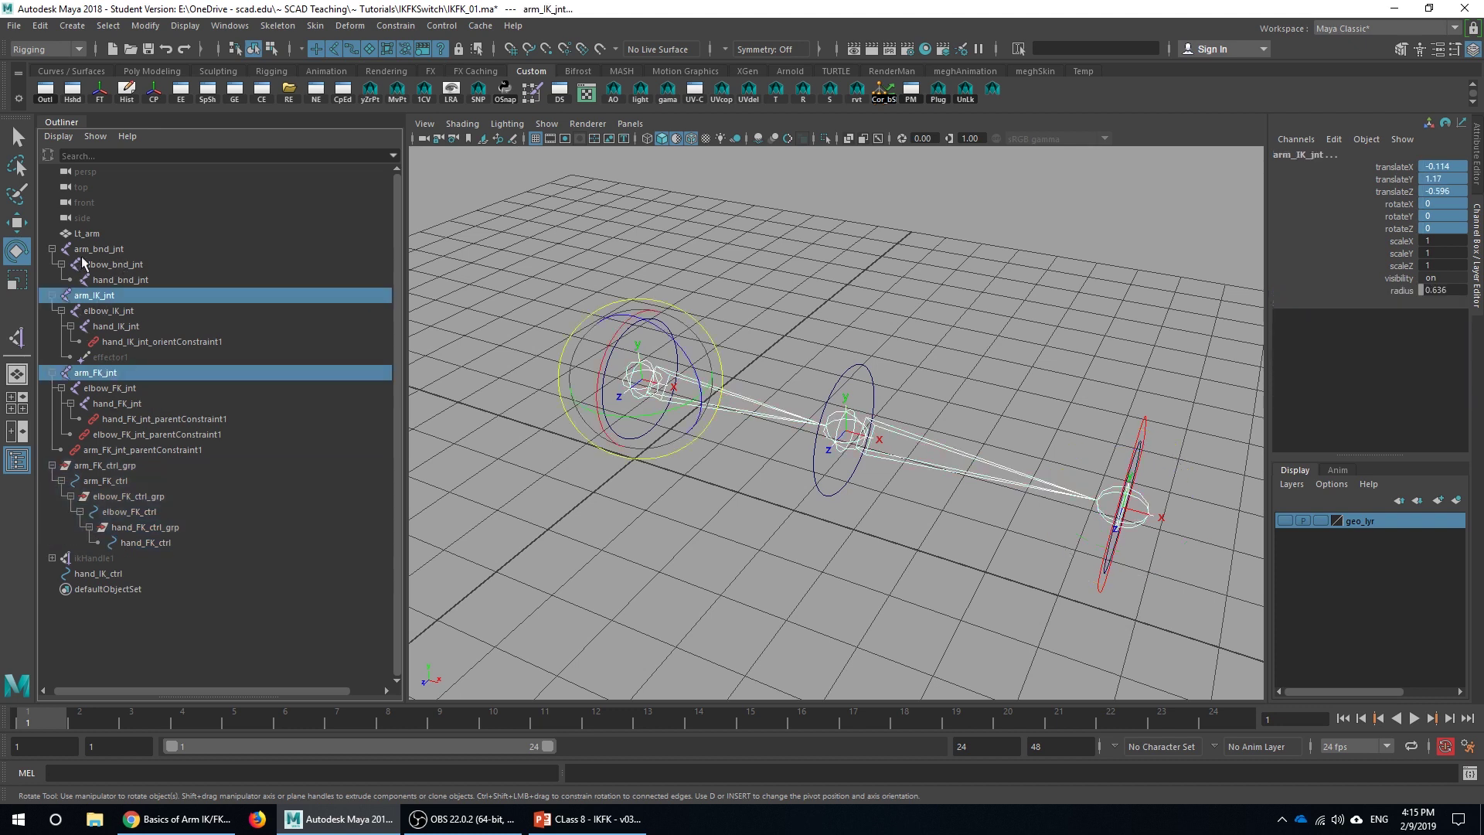
left_click(111, 294, "ctrl")
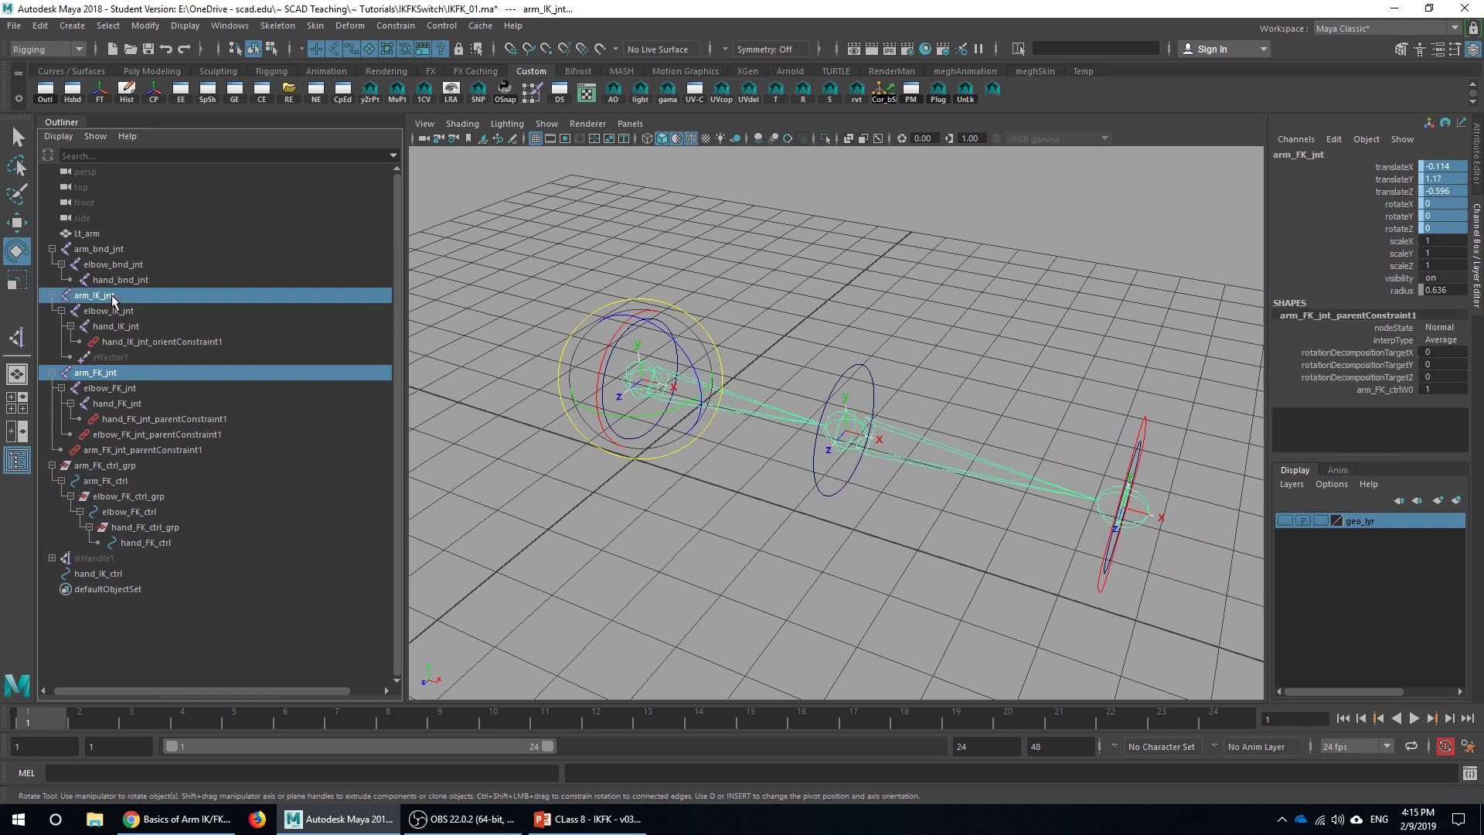
left_click(105, 249, "ctrl")
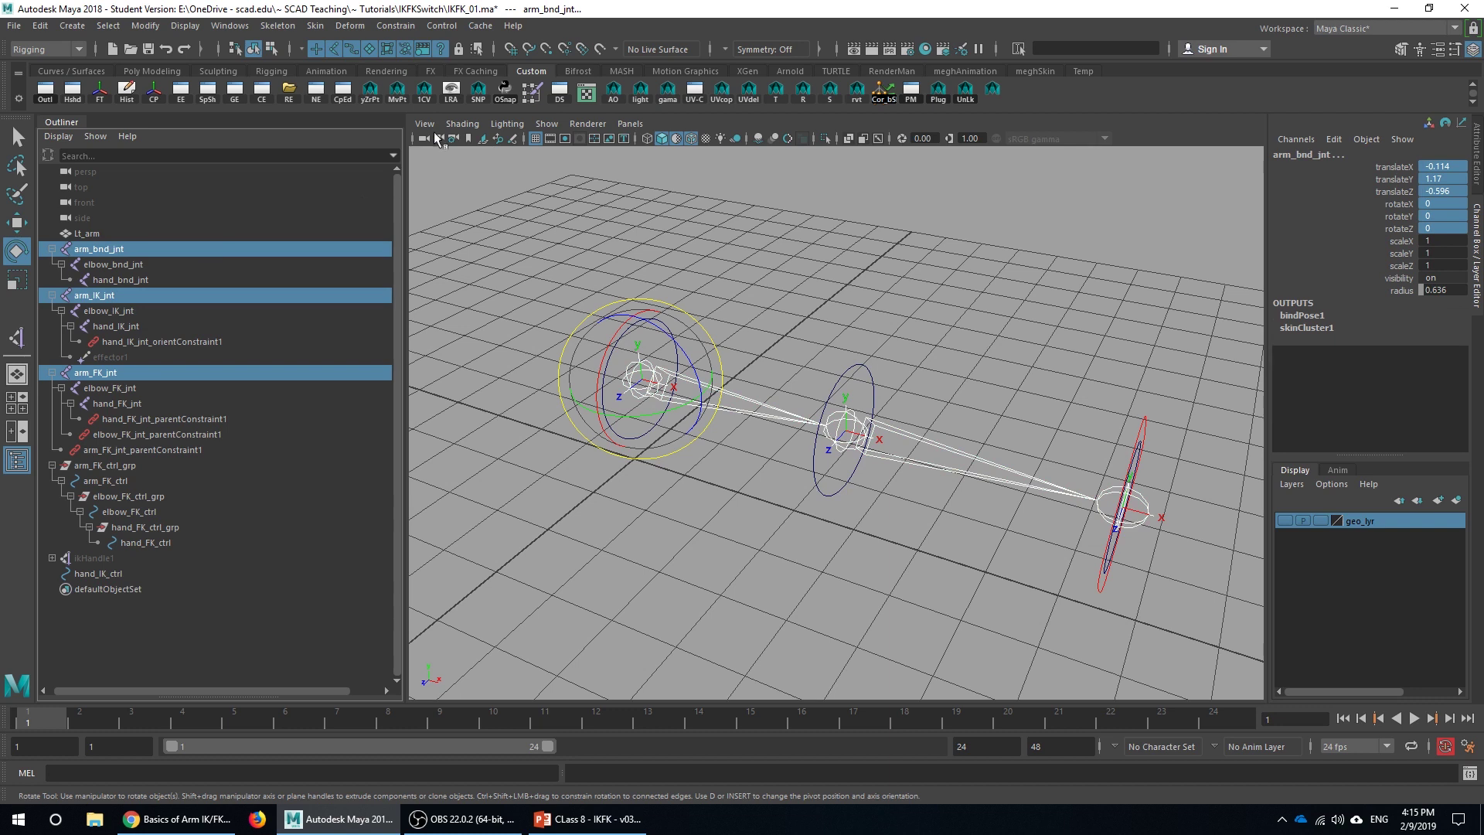
left_click(406, 25)
left_click(399, 62)
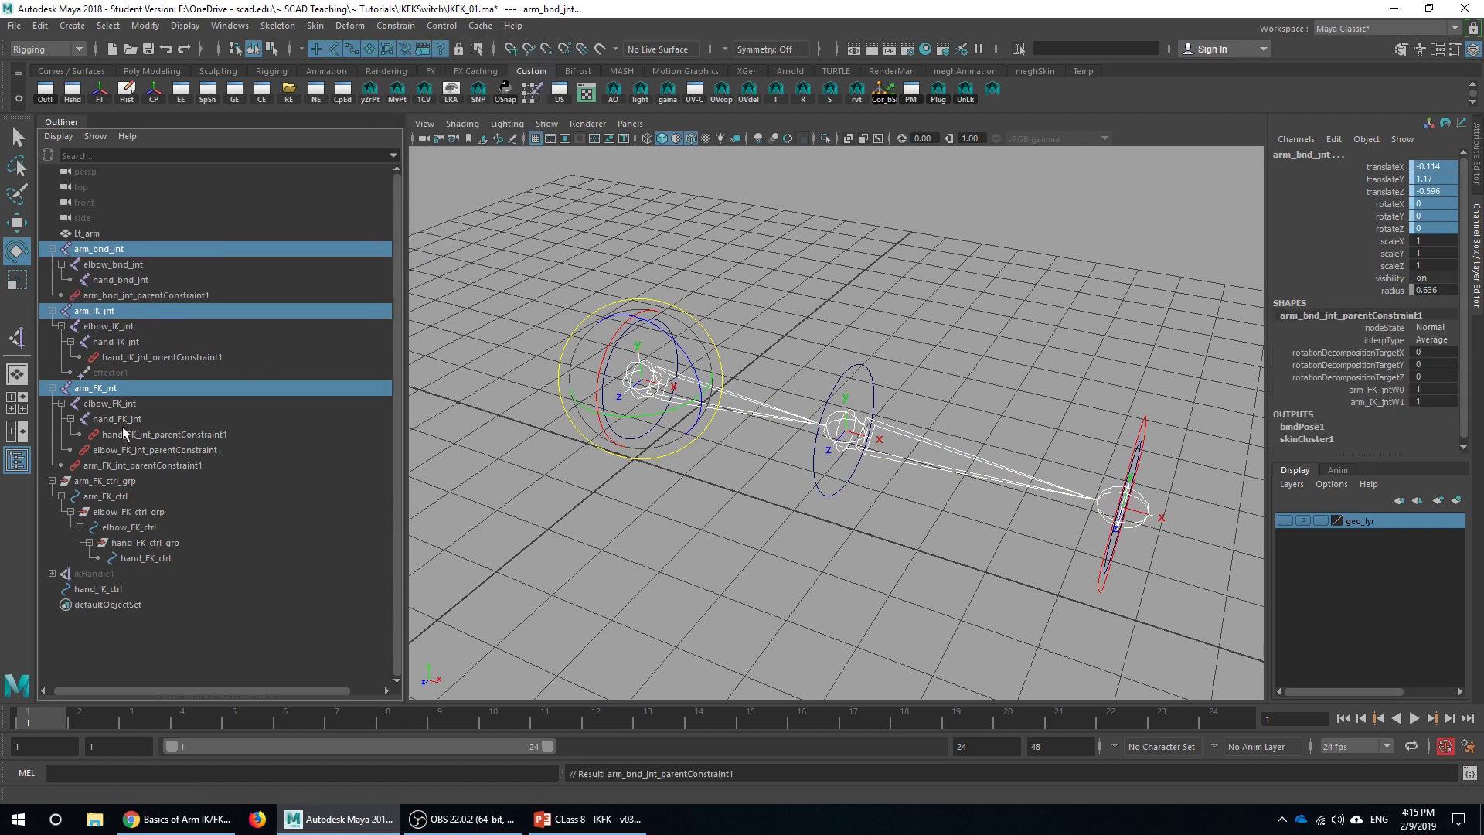
Parent constrain elbow_bnd_jnt to both elbow_FK_jnt and elbow_IK_jnt
left_click(120, 403)
left_click(114, 326, "ctrl")
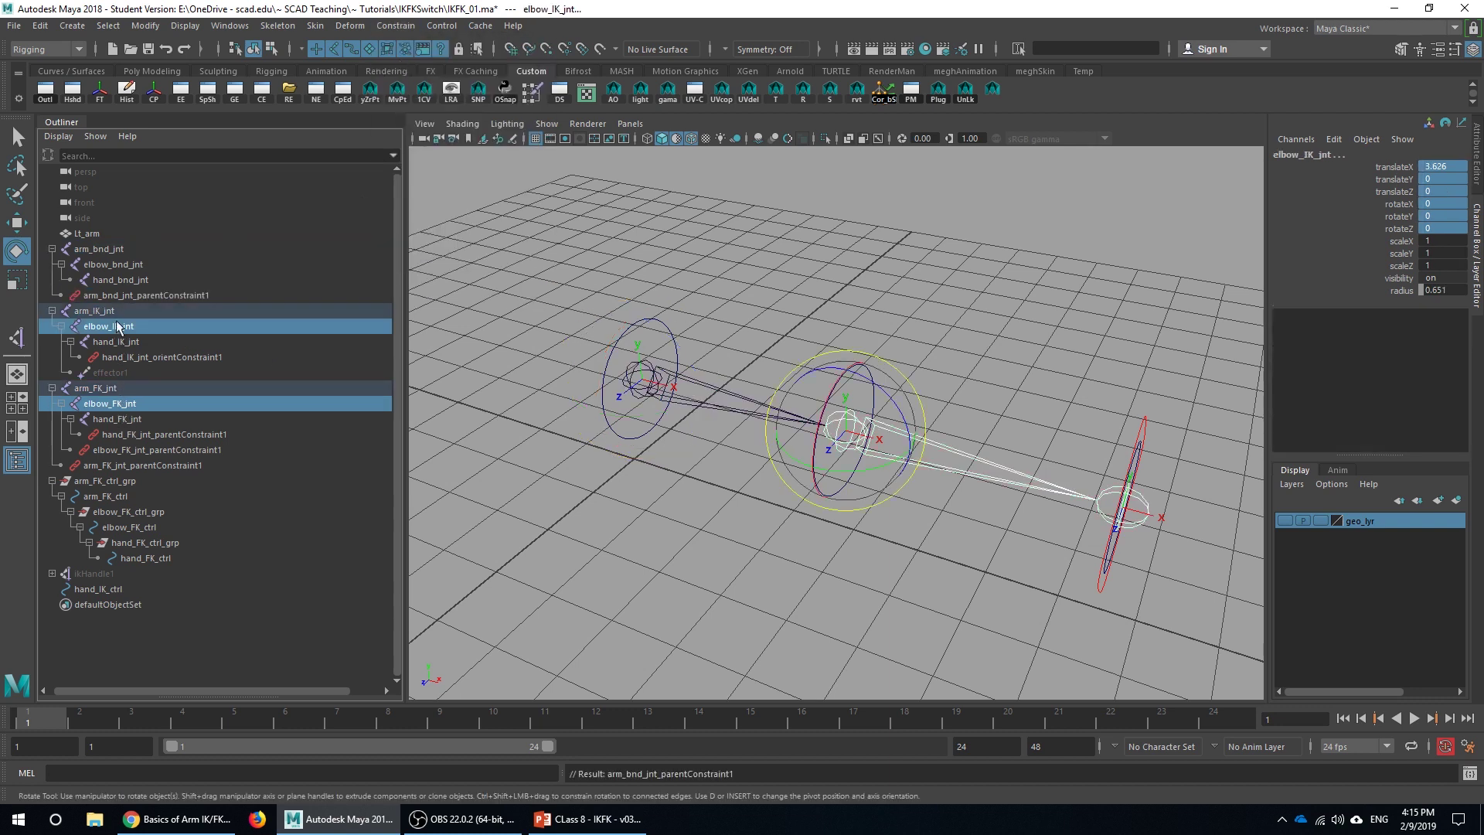
left_click(112, 279, "ctrl")
left_click(113, 280, "ctrl")
left_click(112, 264, "ctrl")
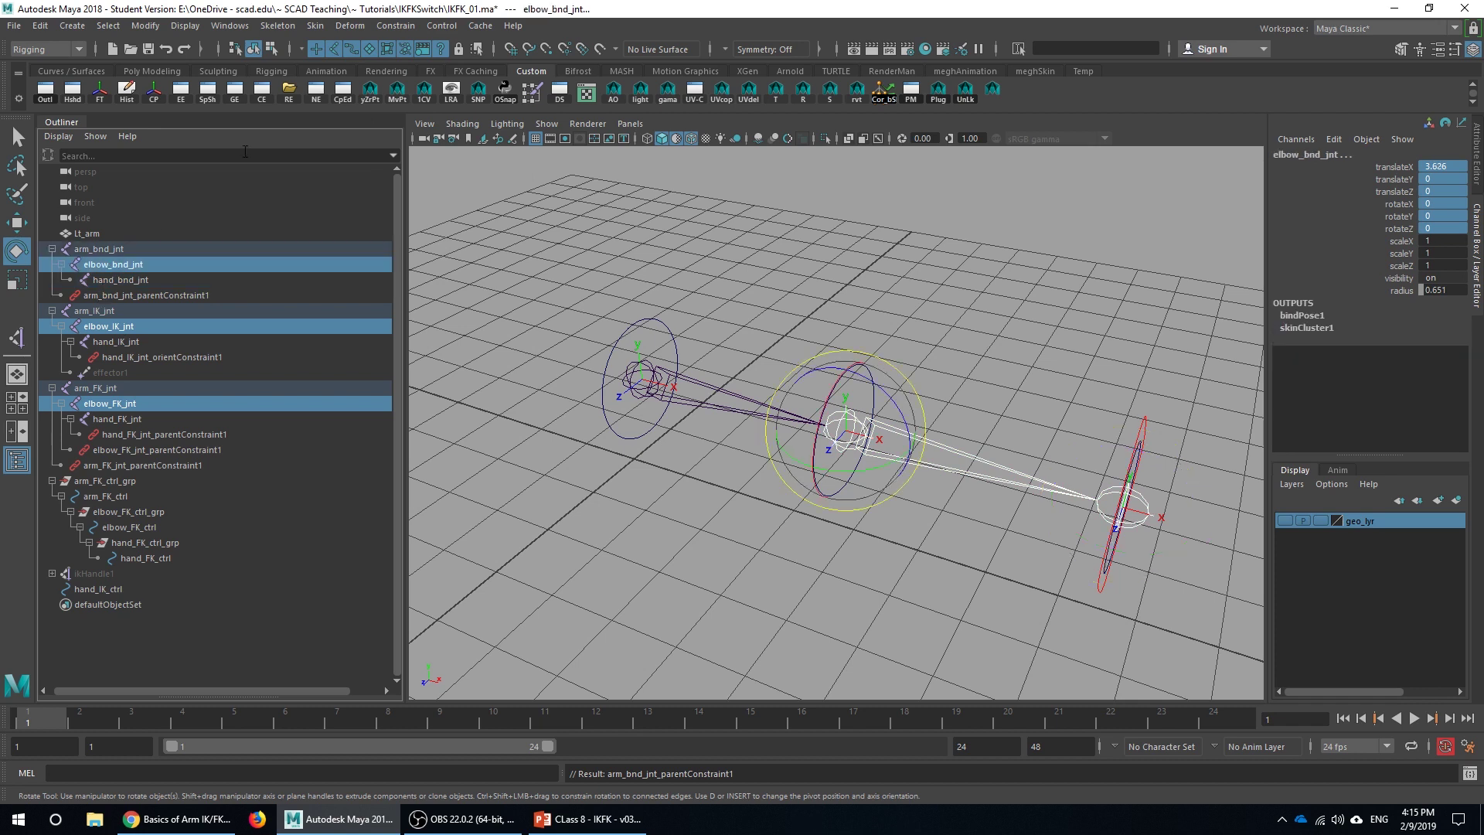
left_click(396, 25)
left_click(402, 62)
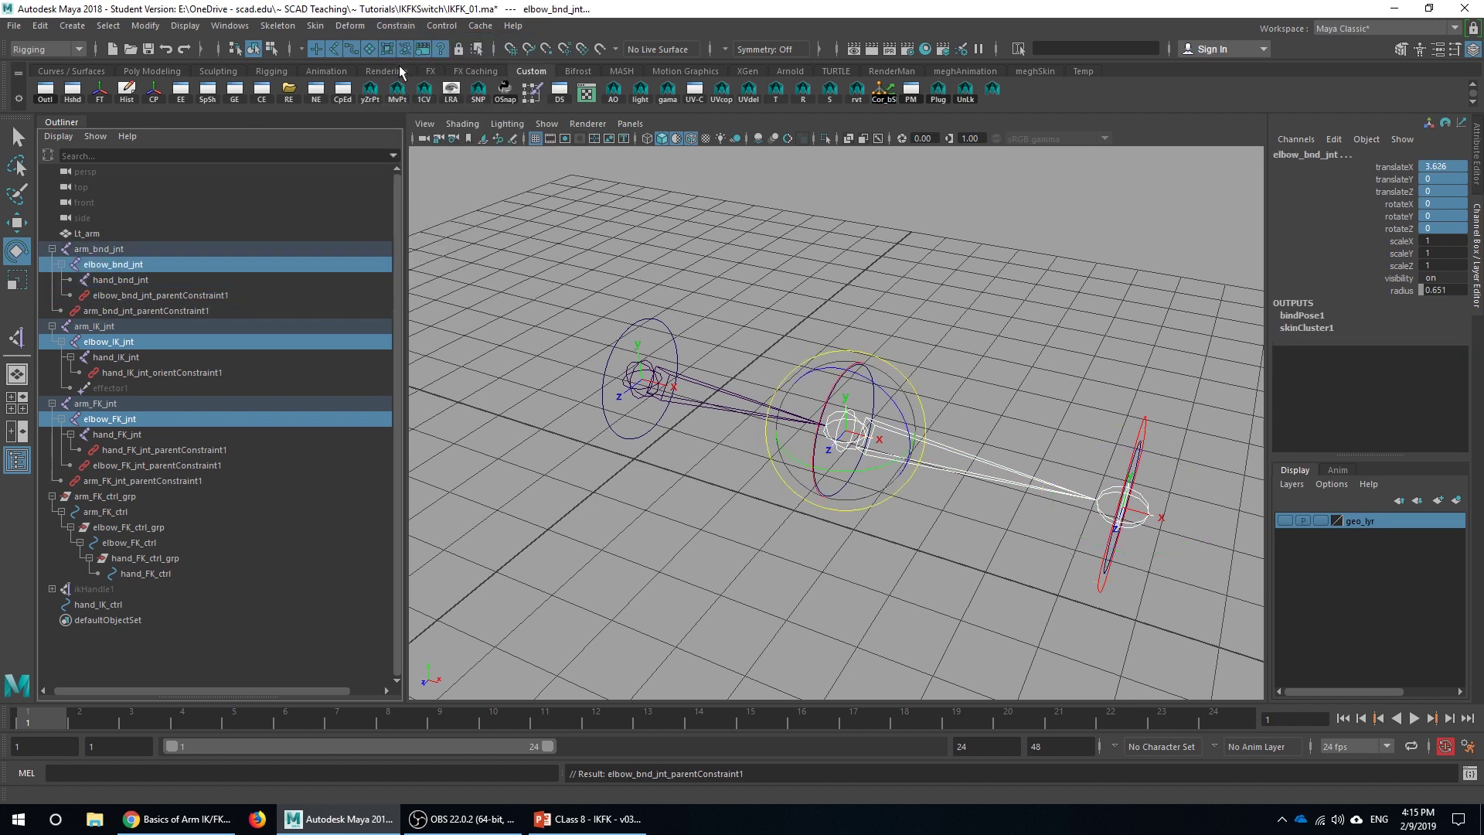
Parent constrain hand_bnd_jnt to both hand_FK_jnt and hand_IK_jnt
left_click(129, 436)
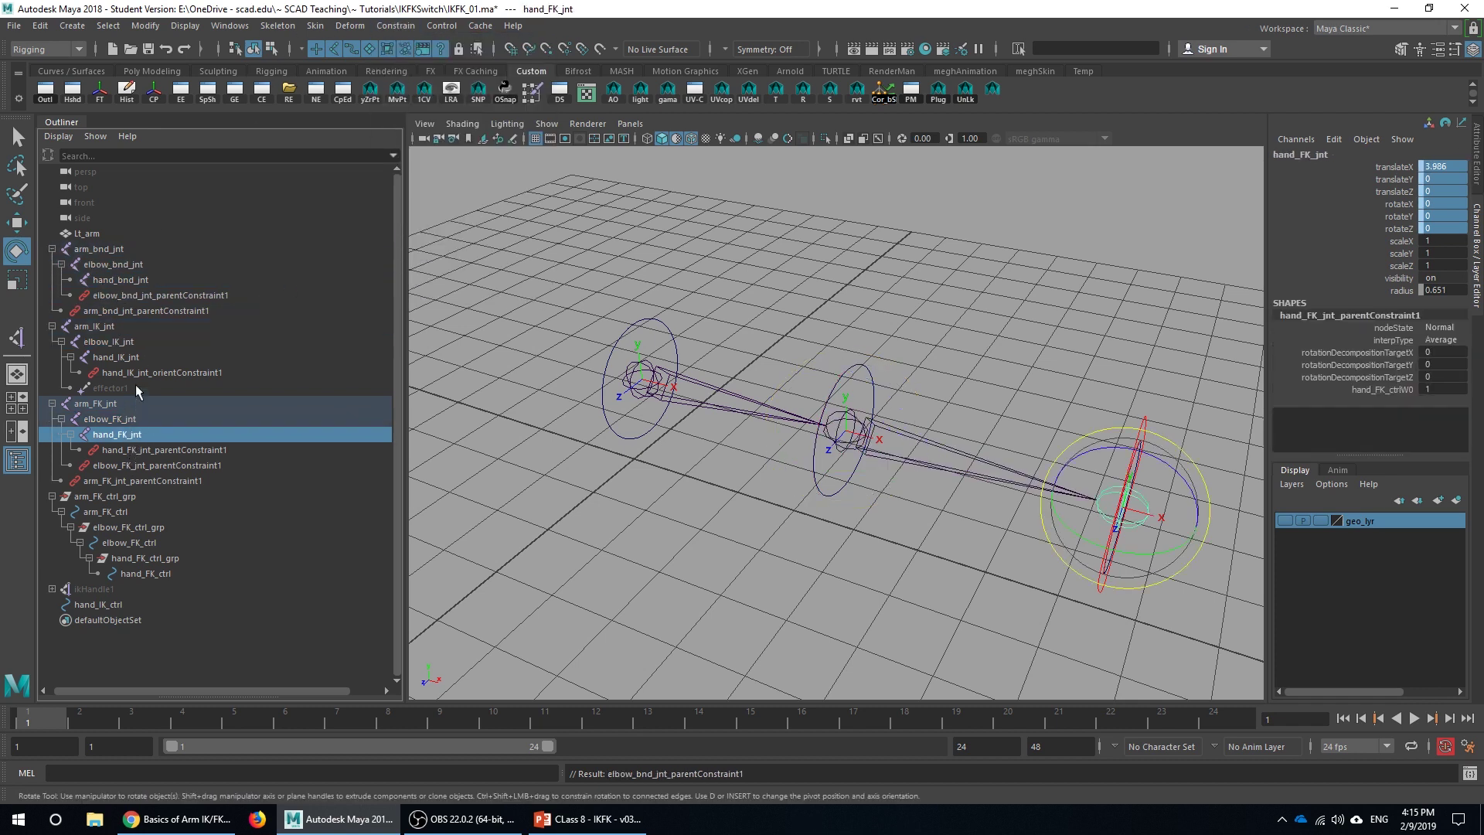
left_click(130, 359, "ctrl")
left_click(122, 281, "ctrl")
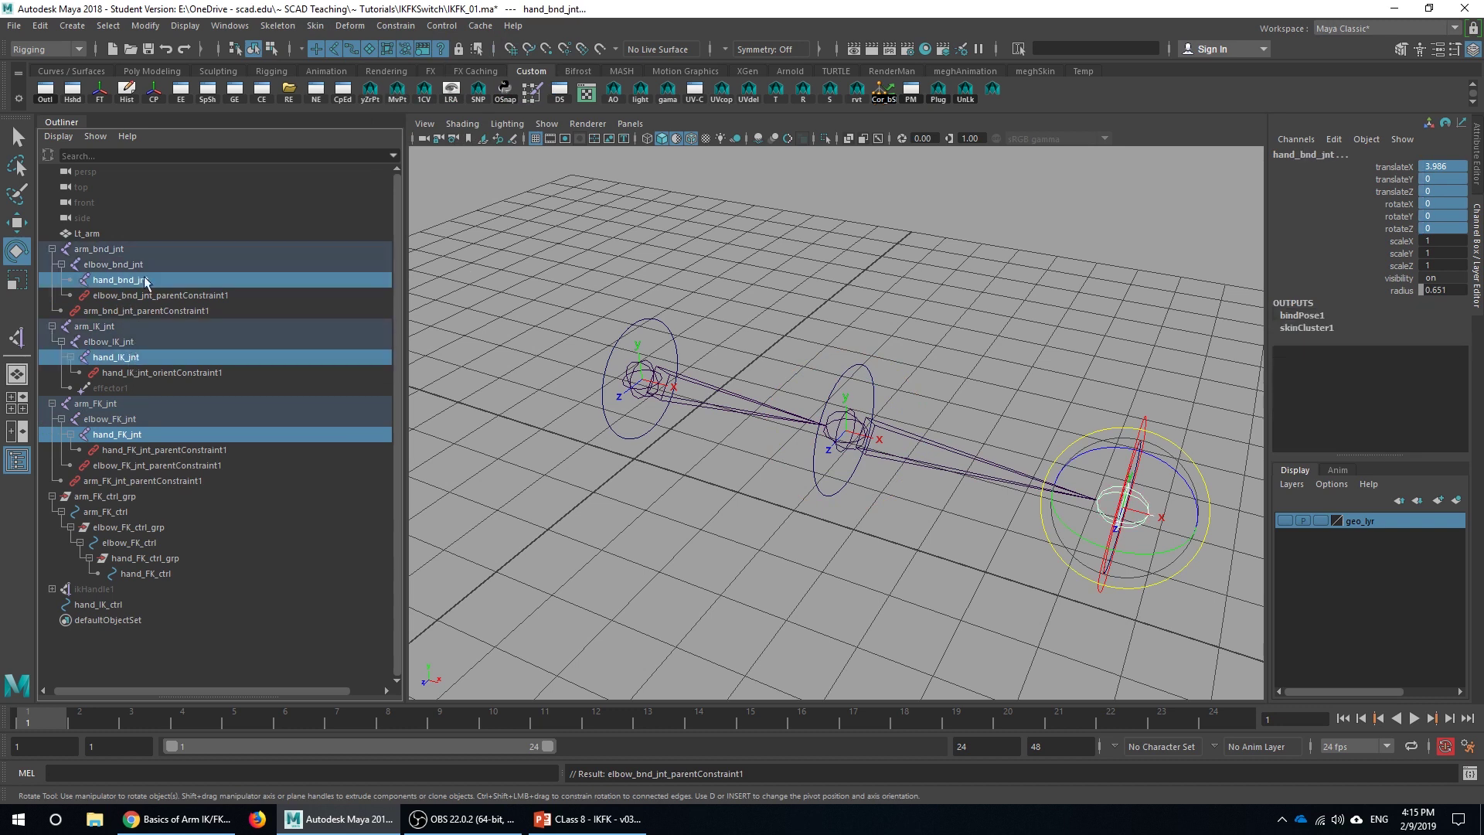
left_click(396, 25)
left_click(402, 62)
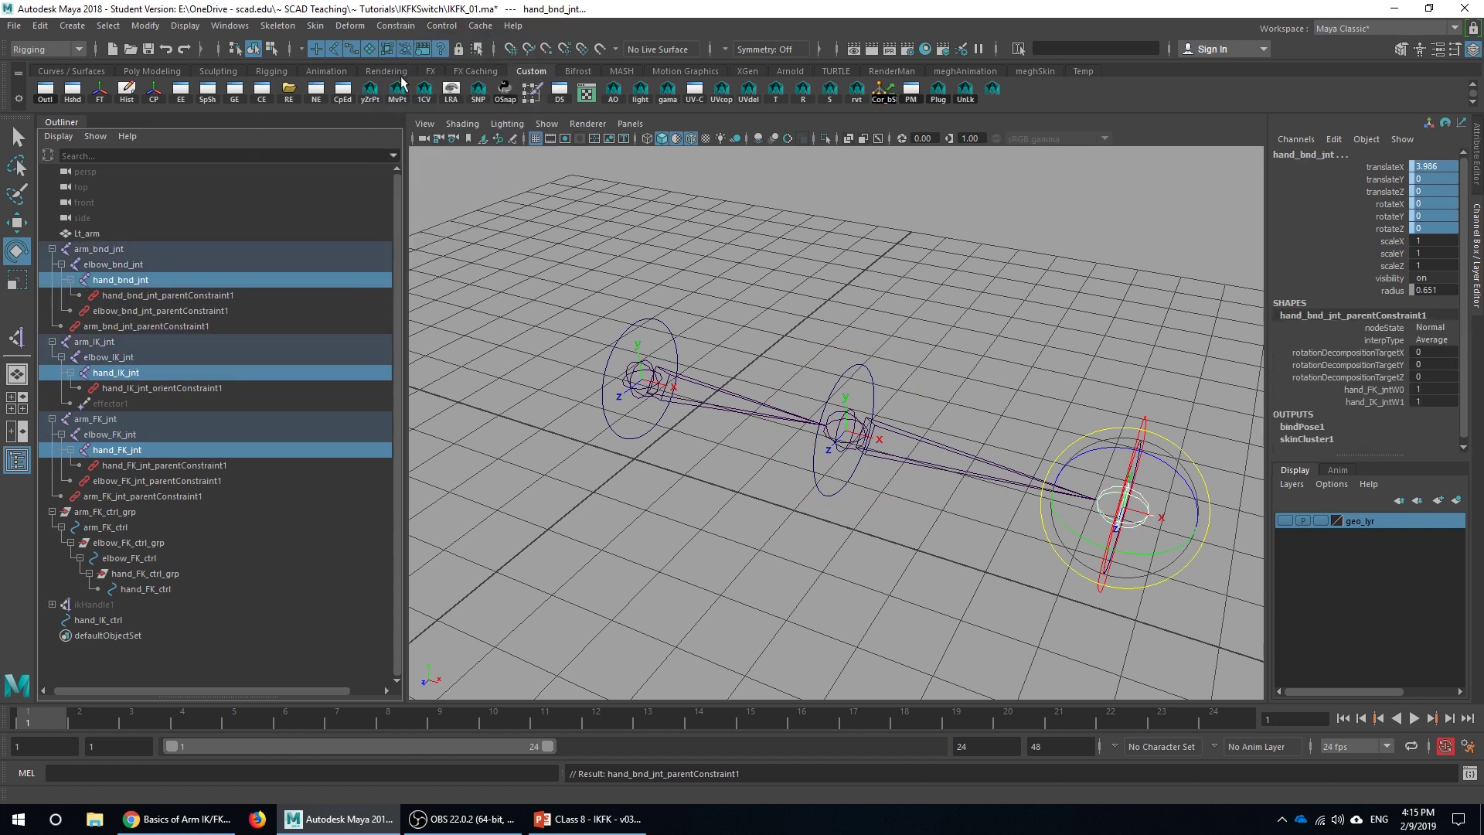
Collapse the arm_FK_jnt and arm_IK_jnt hierarchies and inspect the parent constraints under the bind joints
left_click(52, 419)
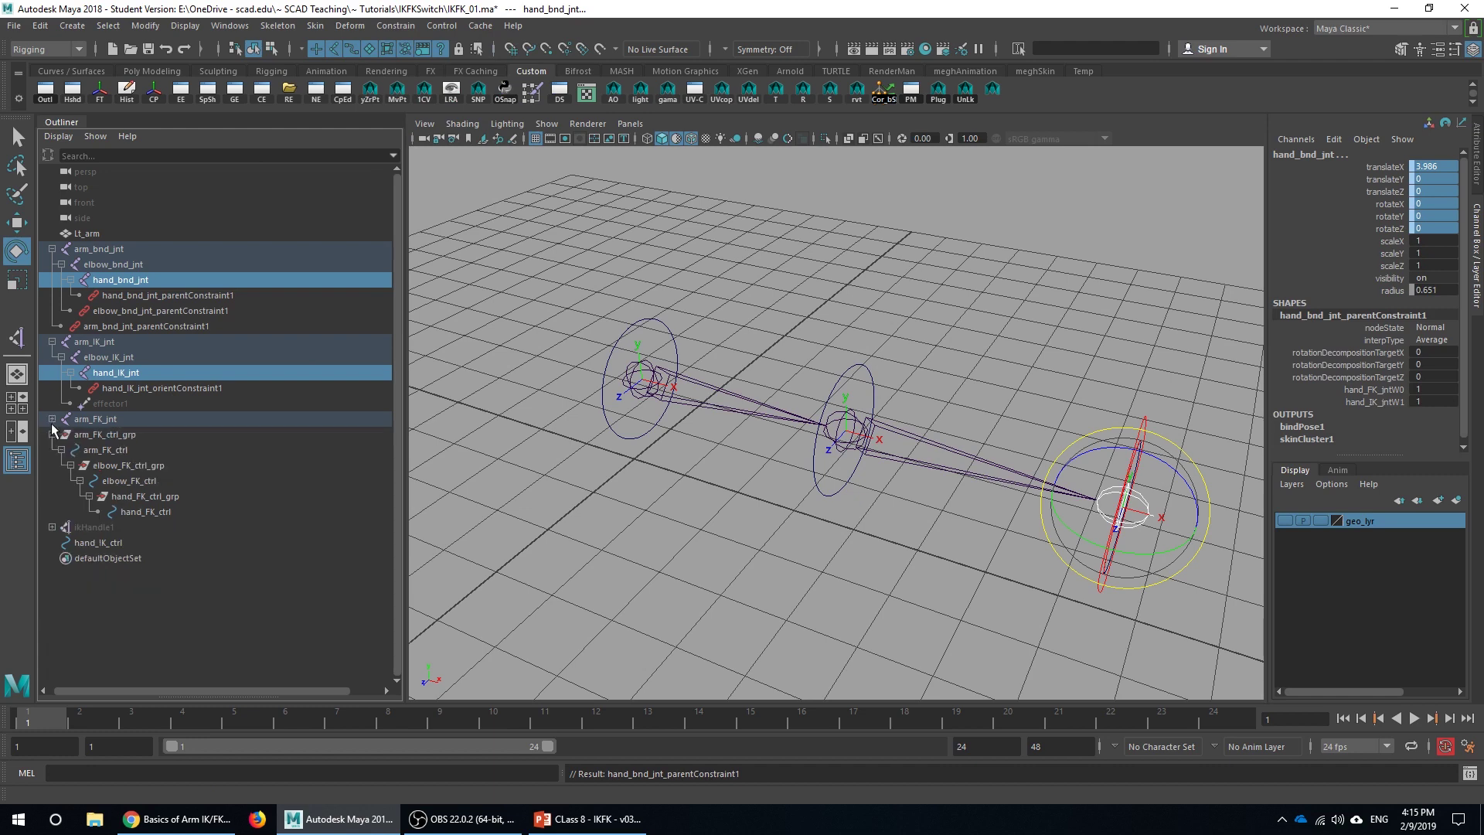
left_click(50, 343)
left_click(161, 310)
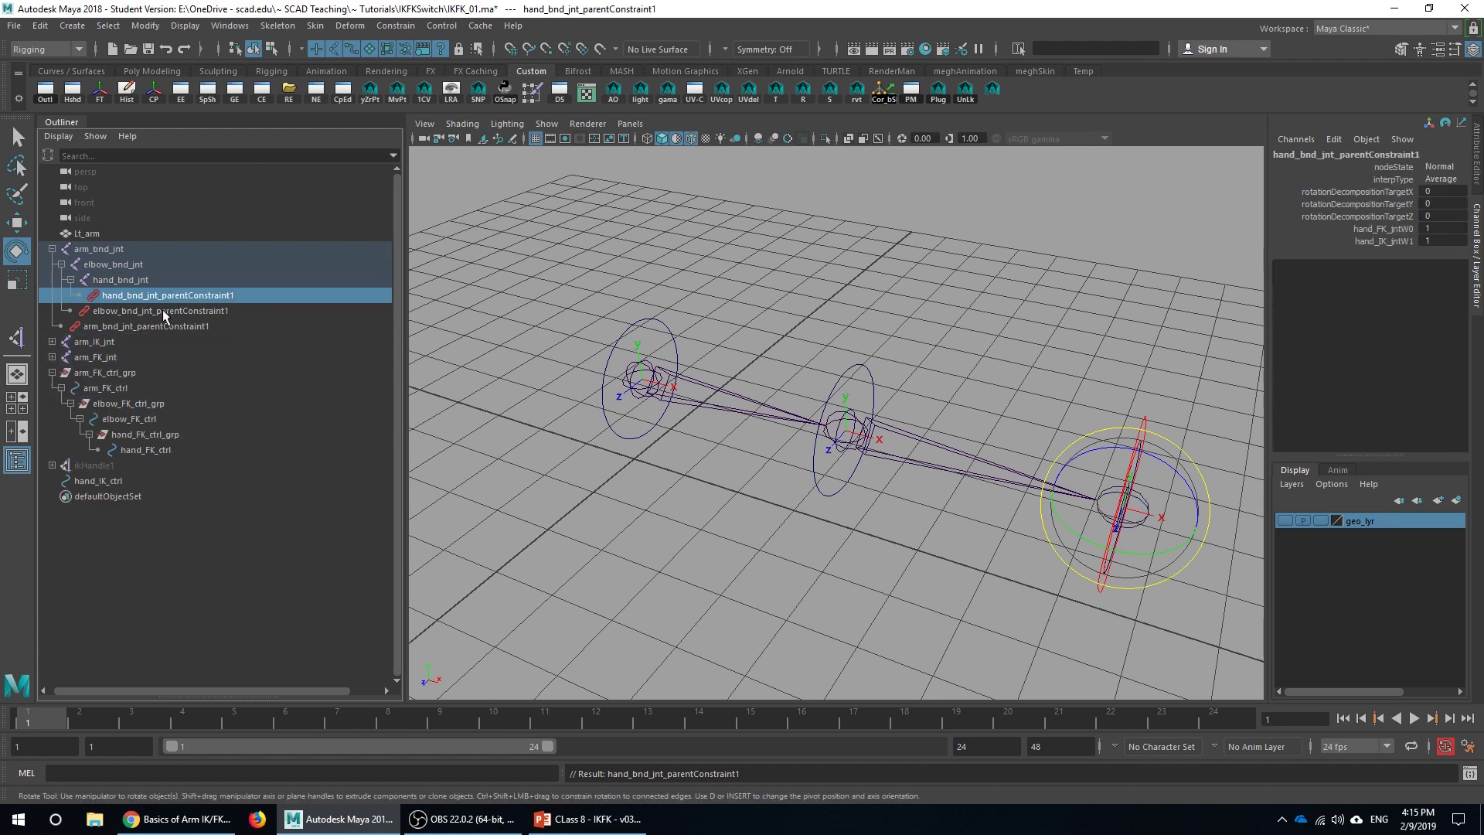
left_click(161, 327)
left_click(164, 296)
Pose elbow_FK_ctrl and hand_IK_ctrl apart to test how the constrained bind chain follows both chains
left_click_drag(873, 449, 798, 553, "alt")
left_click(872, 371)
left_click(906, 563)
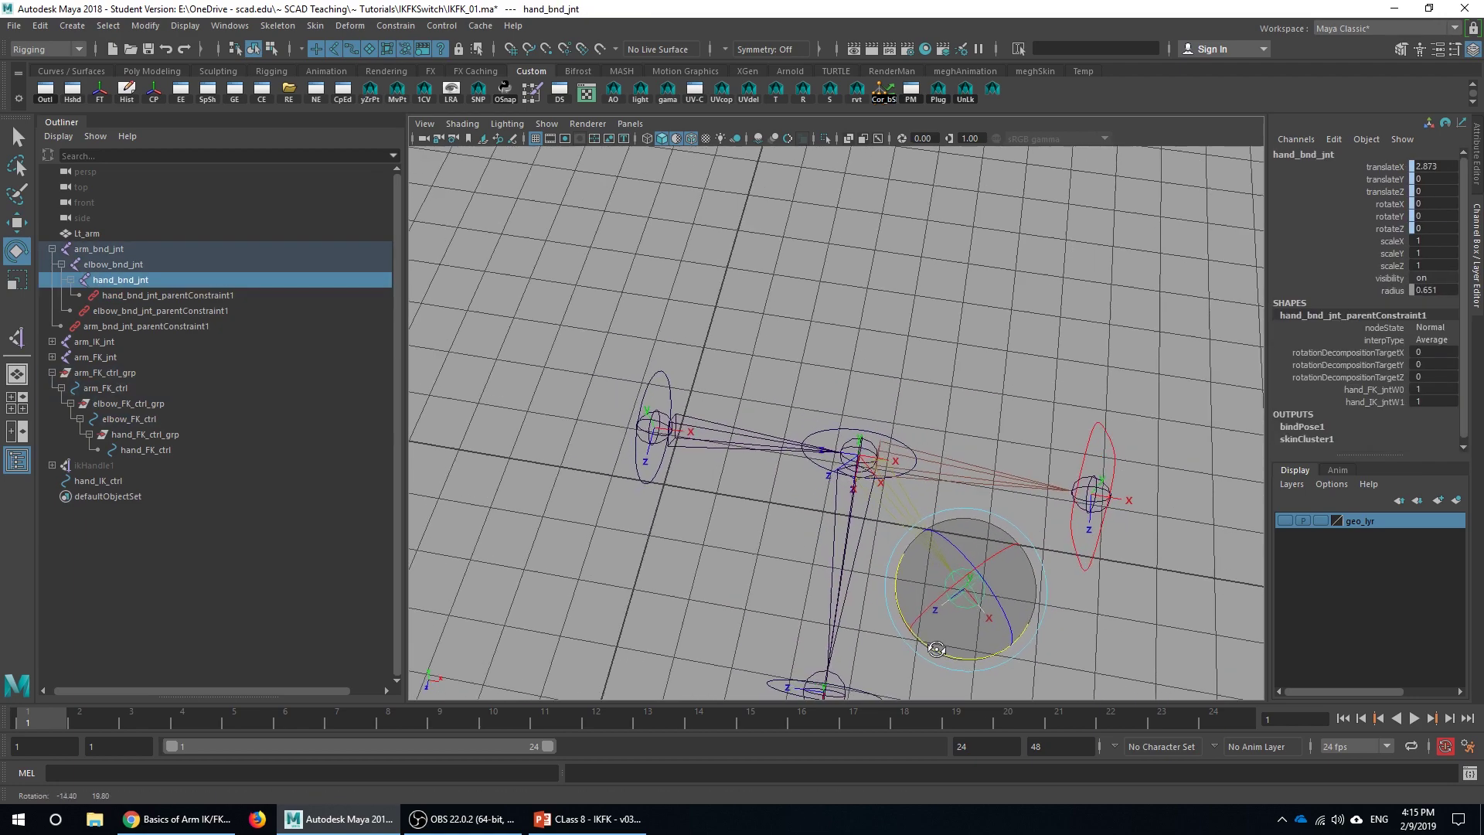
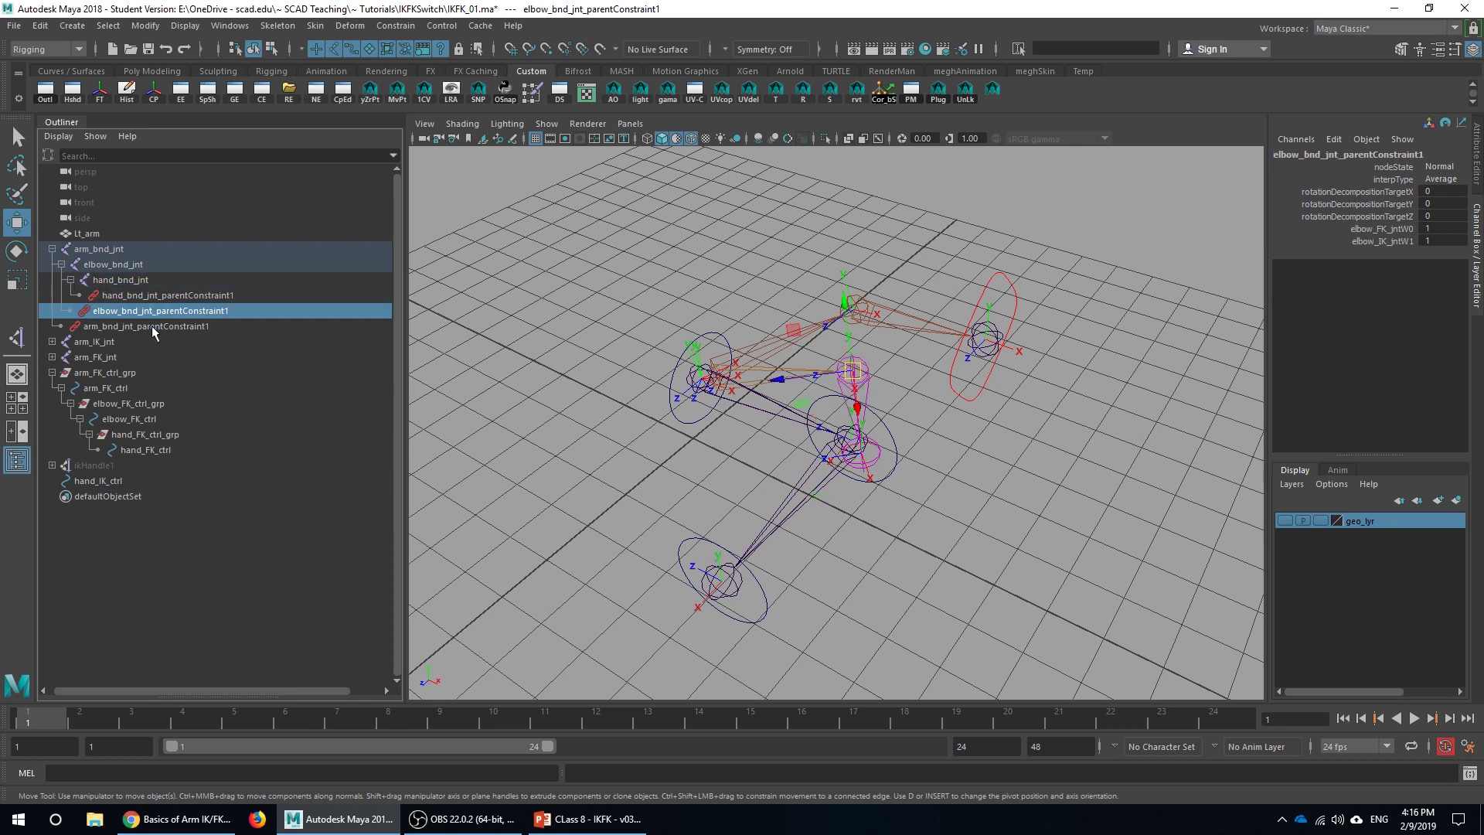
Examine the elbow_FK_jntW0 and elbow_IK_jntW1 weights of elbow_bnd_jnt_parentConstraint1 under 300% screen magnification, and close the magnifier
left_click(158, 326)
left_click(158, 311)
key("super+plus")
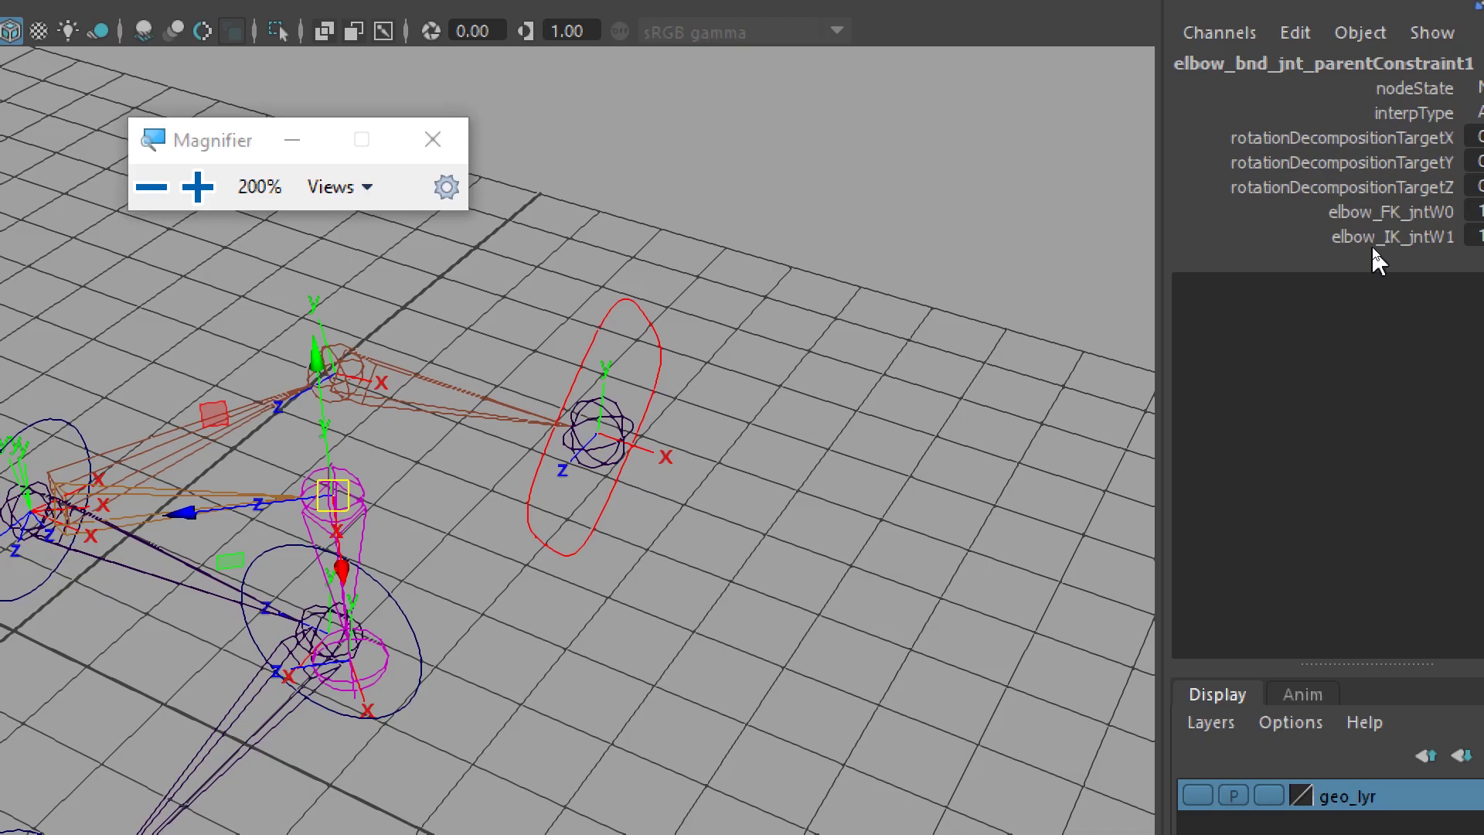
key("super+plus")
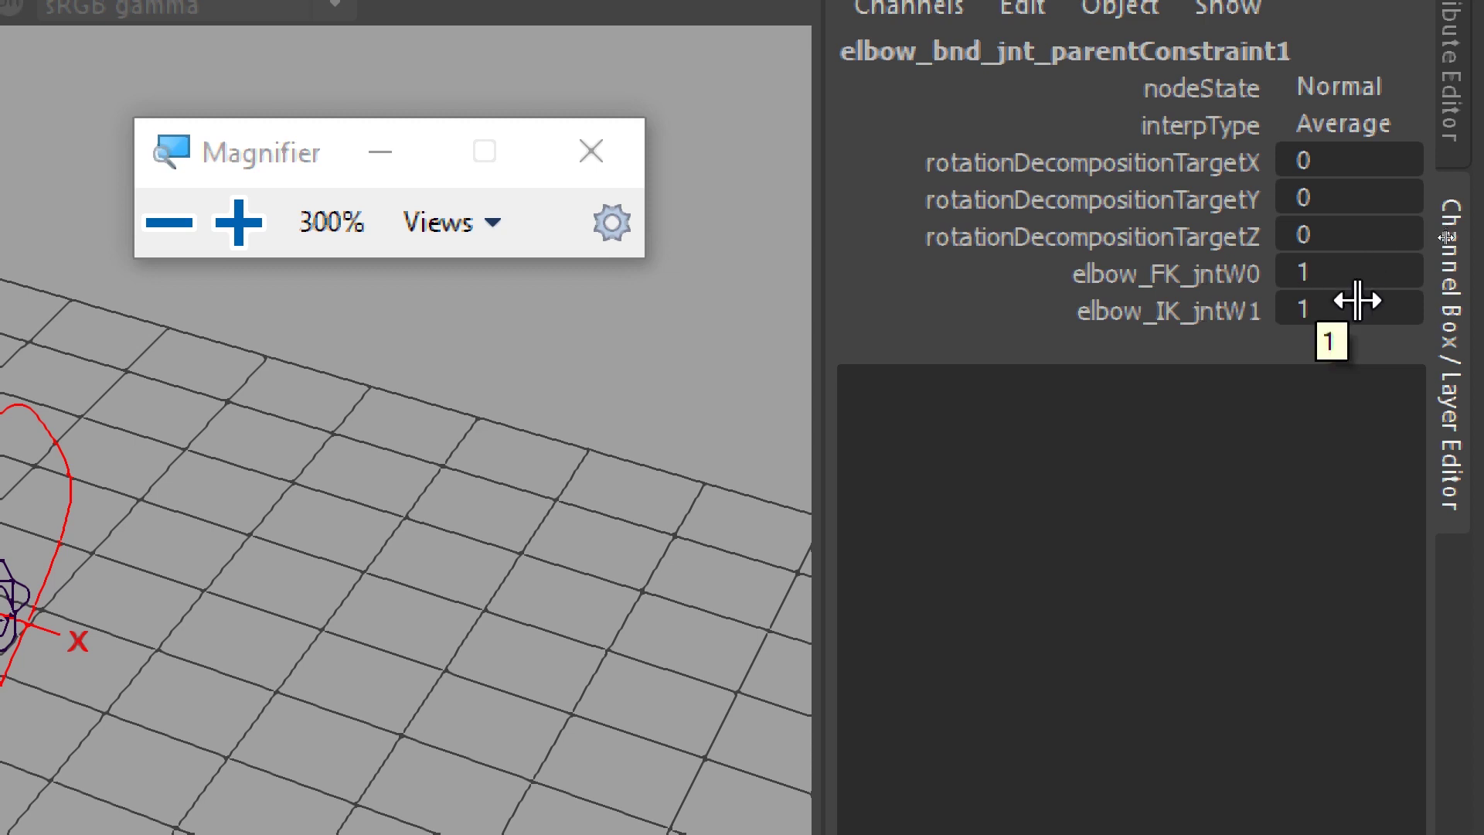
key("super+minus")
key("super+minus")
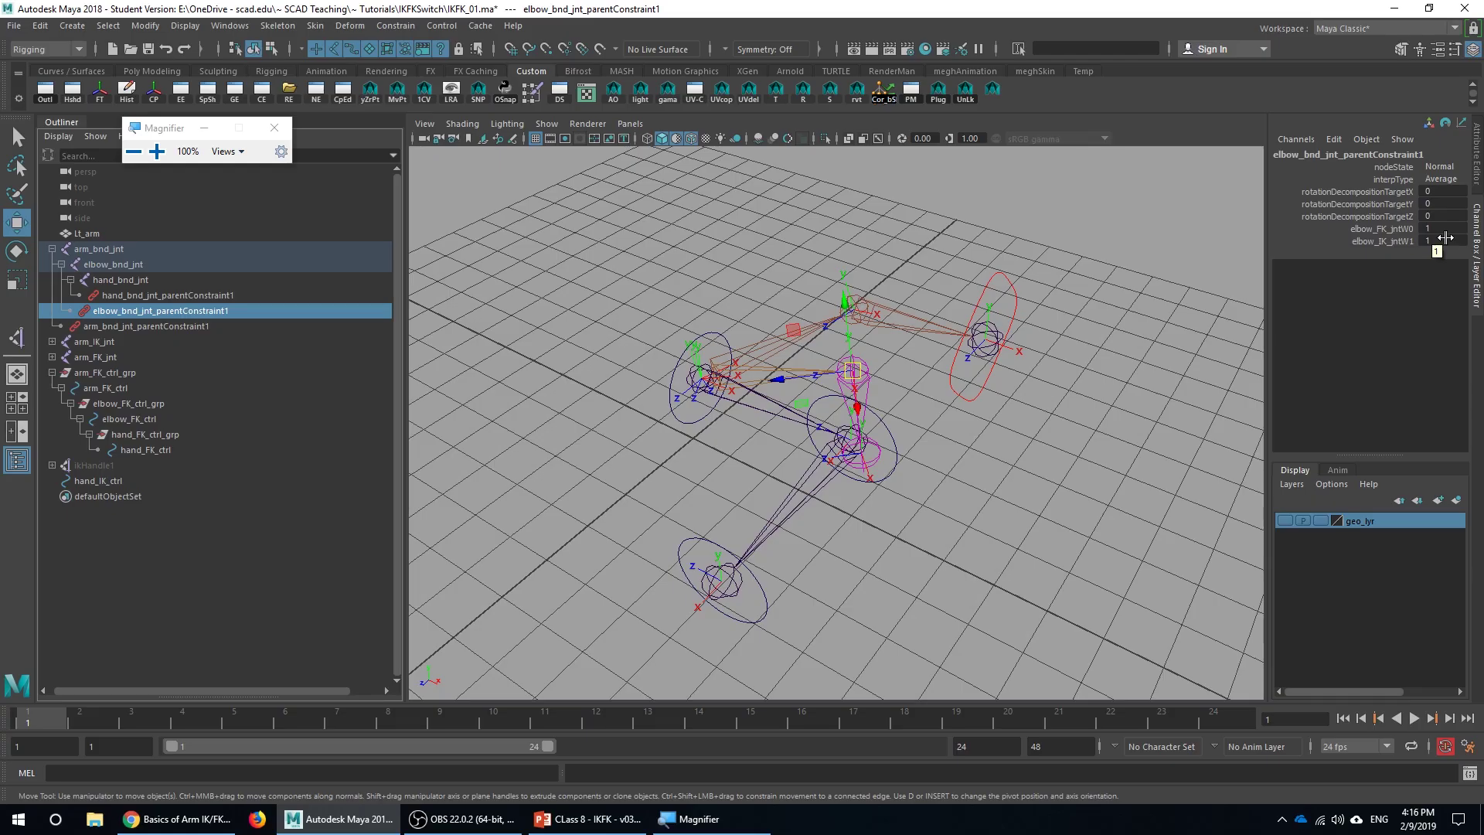
left_click_drag(959, 325, 916, 323, "alt")
scroll(850, 317, "up", 1)
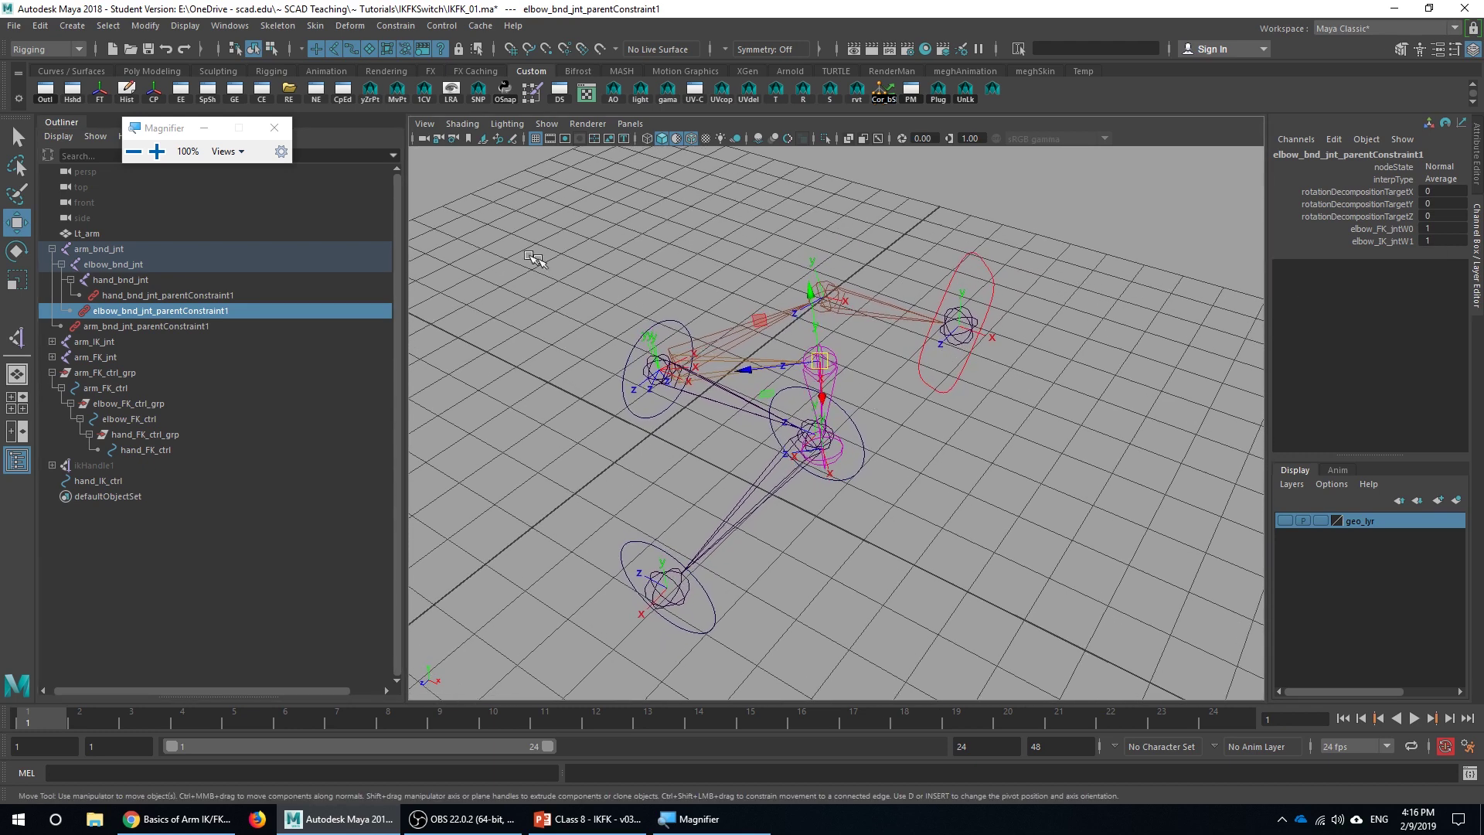
left_click(286, 131)
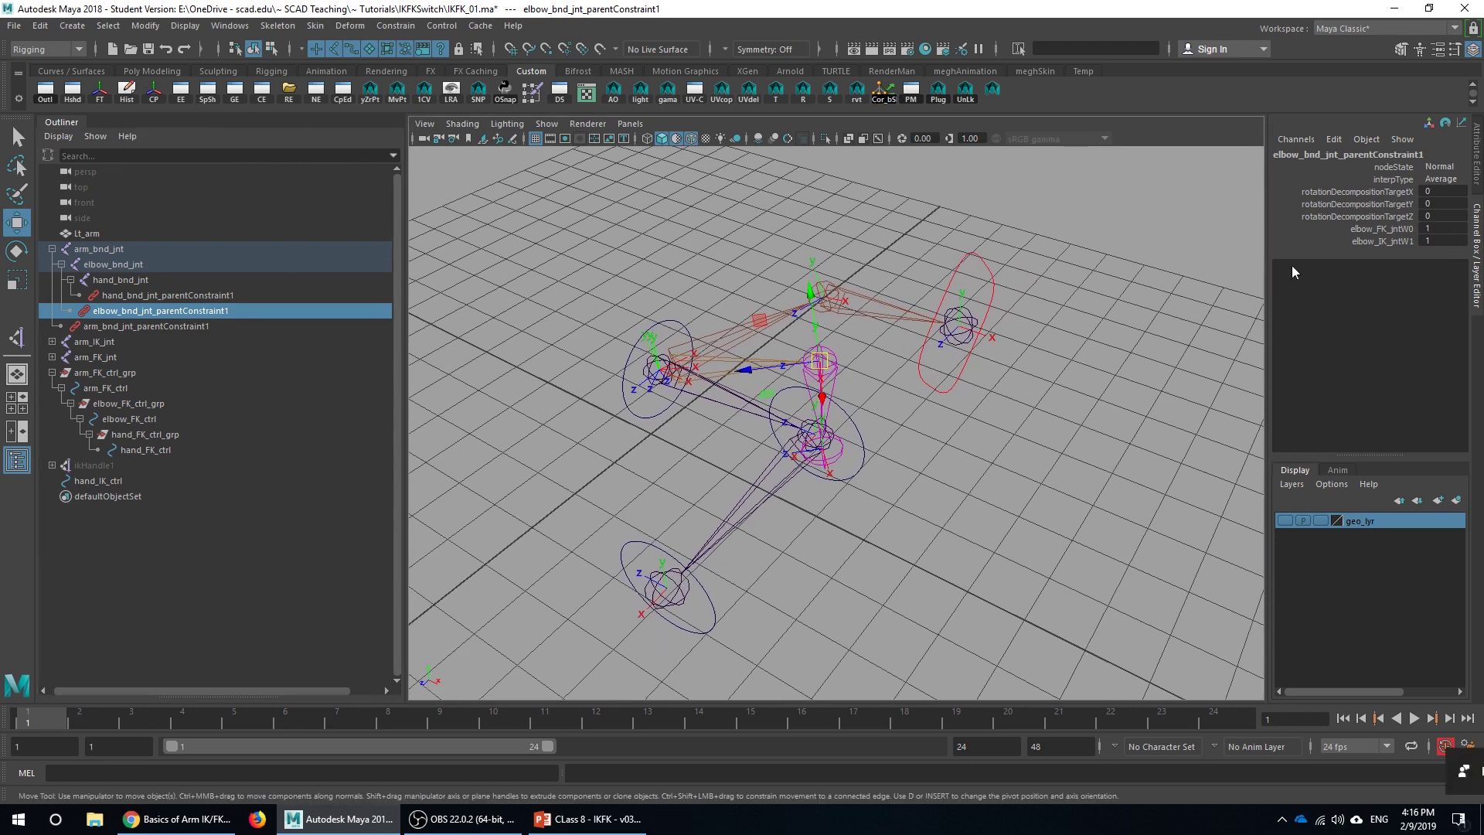
Examine the FK and IK weight attributes of the hand, elbow and arm bind joints' parent constraints one after another
left_click(123, 265)
left_click(124, 295)
left_click_drag(878, 402, 765, 424, "alt")
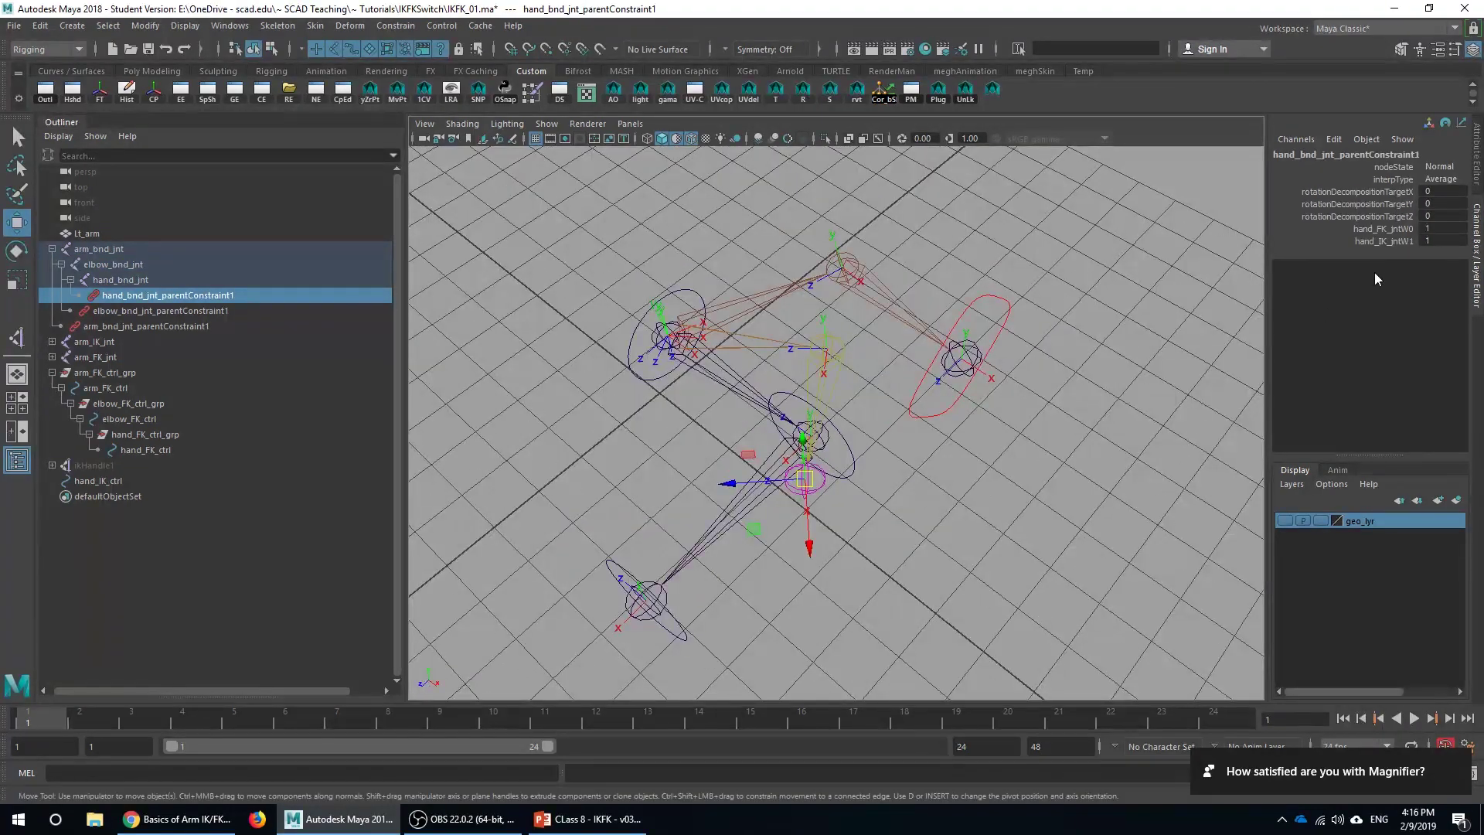
left_click(1397, 229)
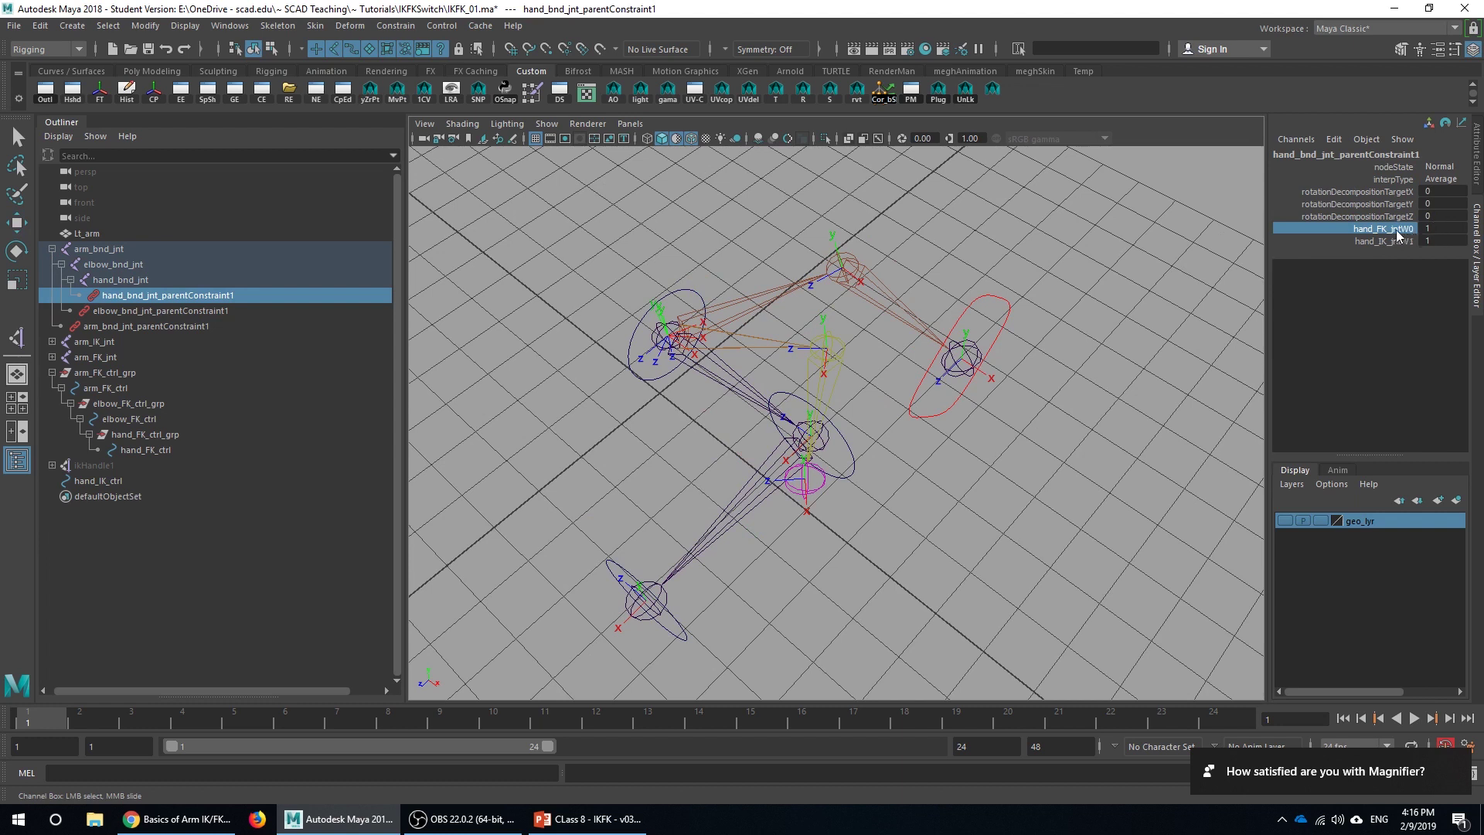
left_click(161, 311)
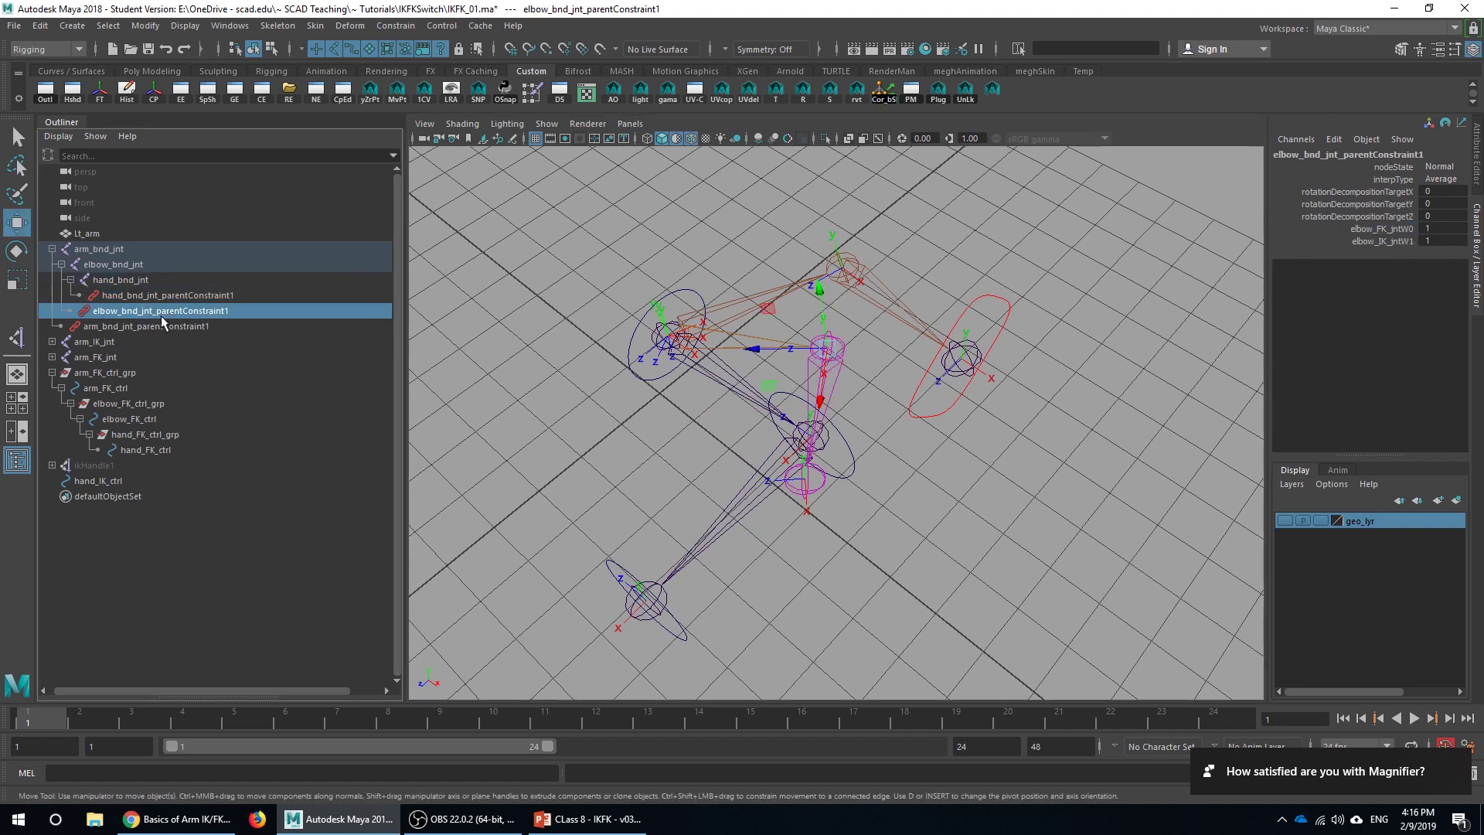
left_click(156, 325)
key("w")
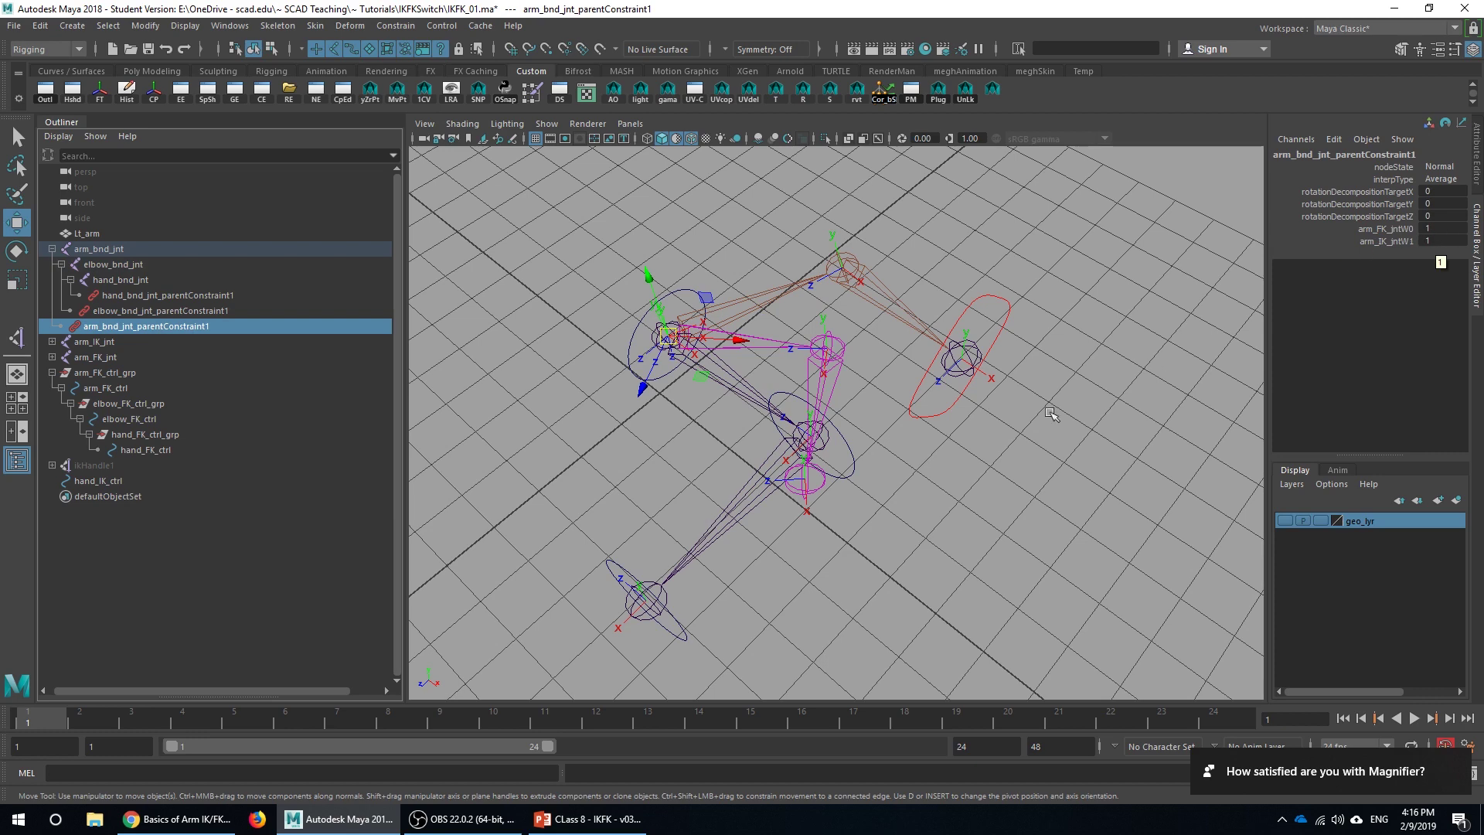
middle_click_drag(887, 380, 885, 321, "alt")
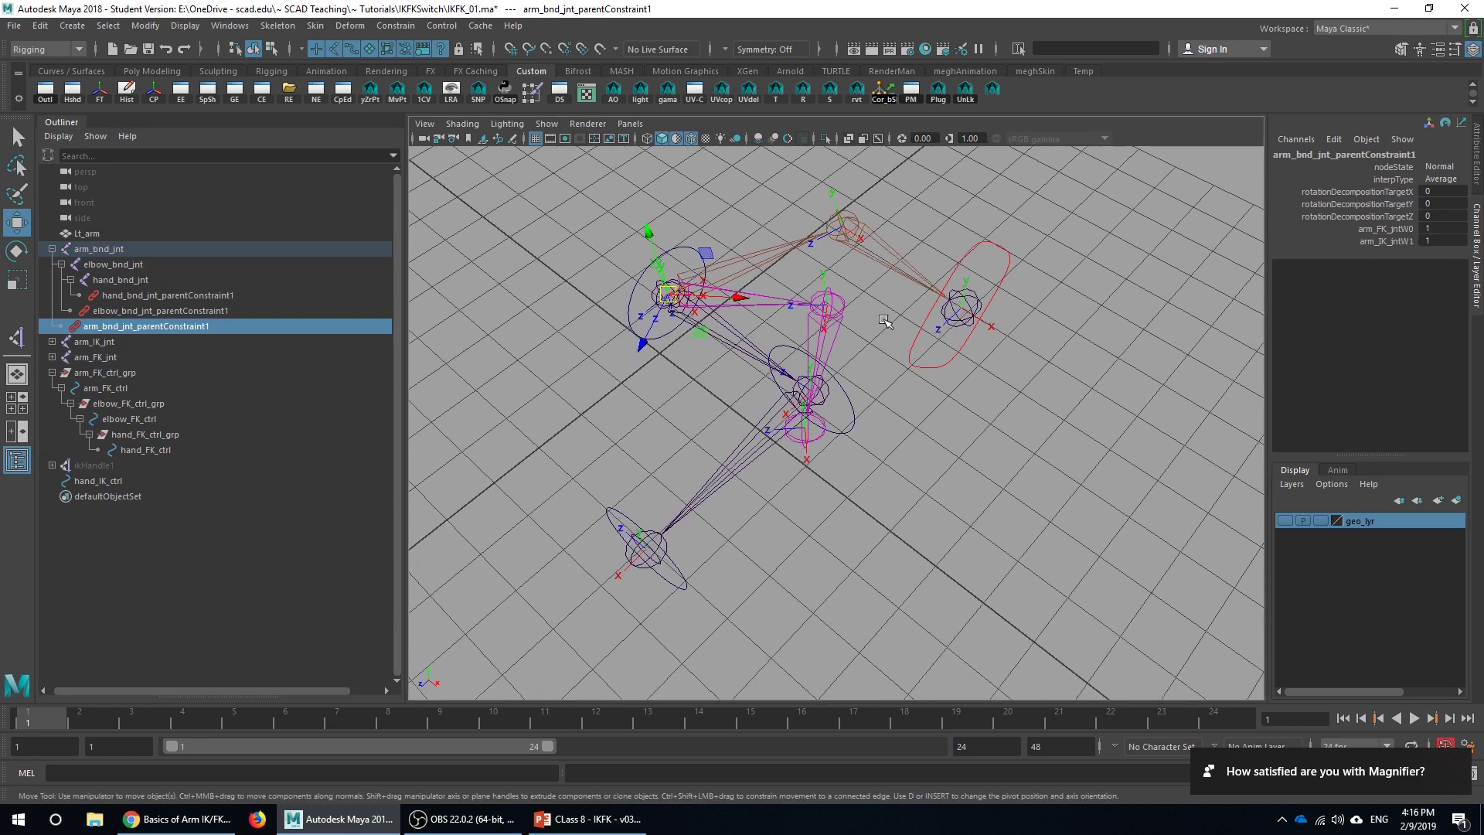
left_click(202, 310)
left_click(191, 295)
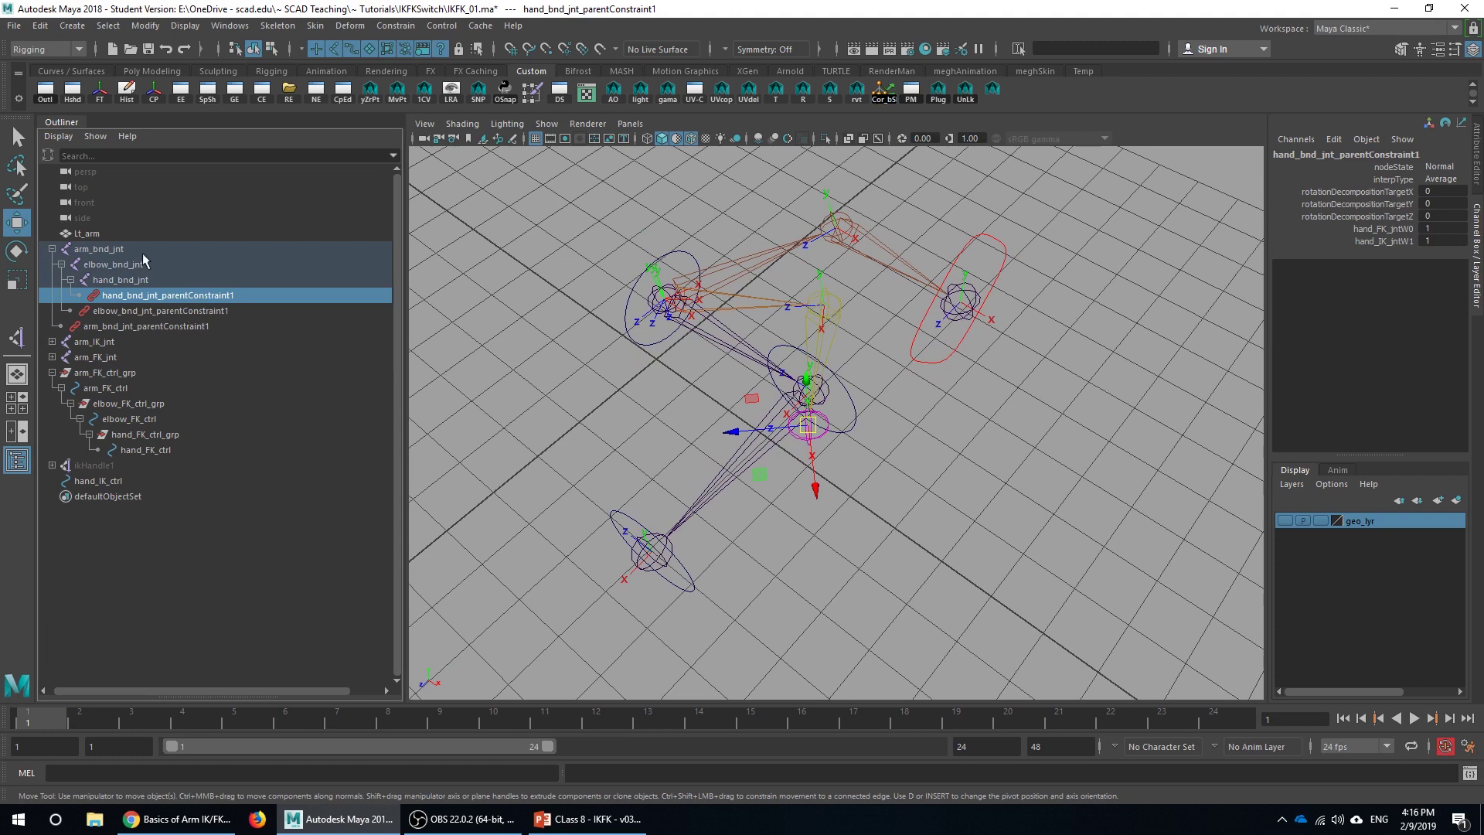
left_click(193, 310)
left_click(170, 325)
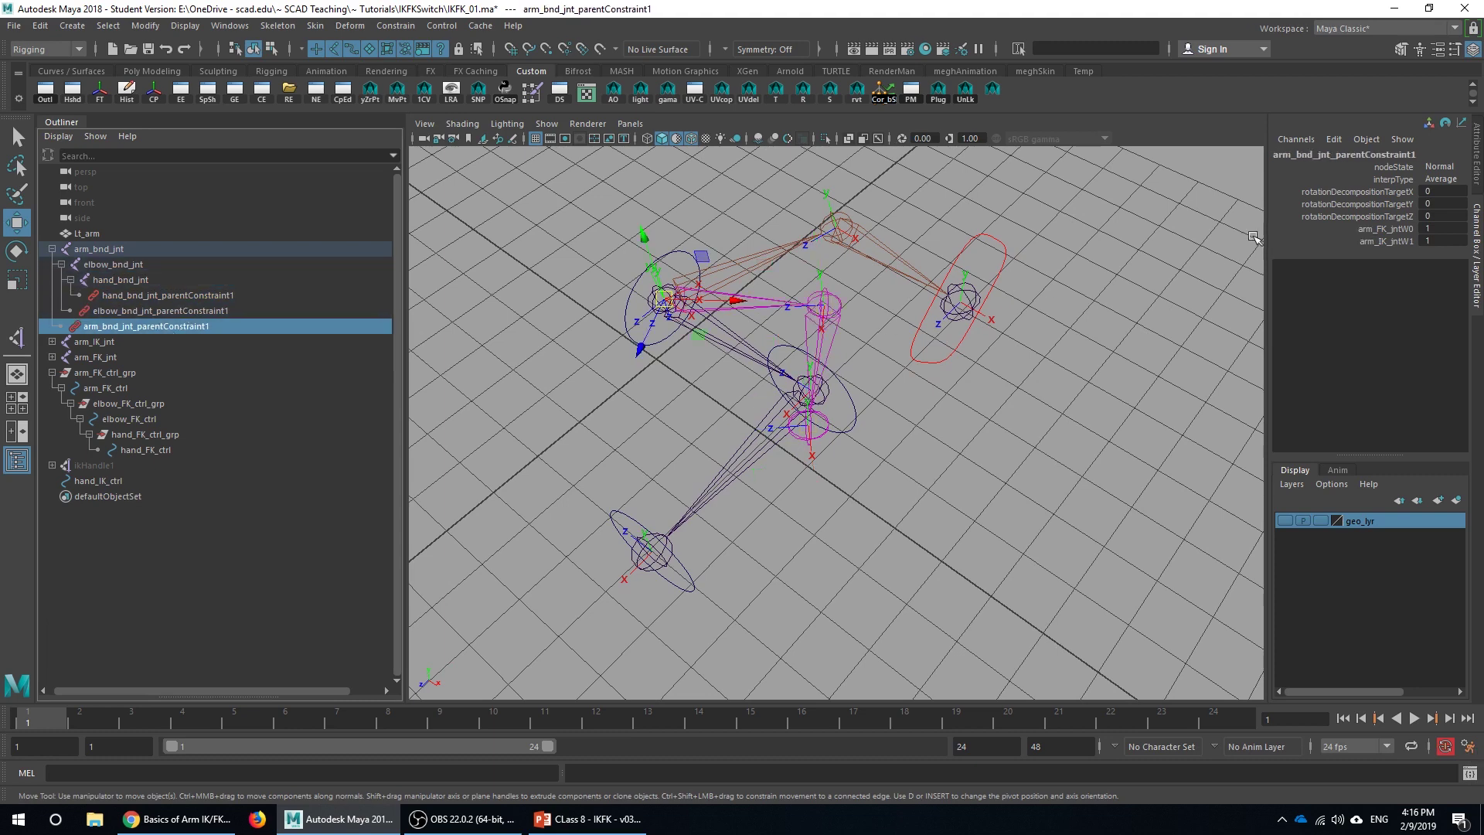
Reset arm_FK_ctrl, elbow_FK_ctrl, hand_FK_ctrl and hand_IK_ctrl together by setting their translate and rotate values to 0
left_click_drag(889, 394, 870, 334, "alt")
middle_click_drag(869, 334, 882, 339, "alt")
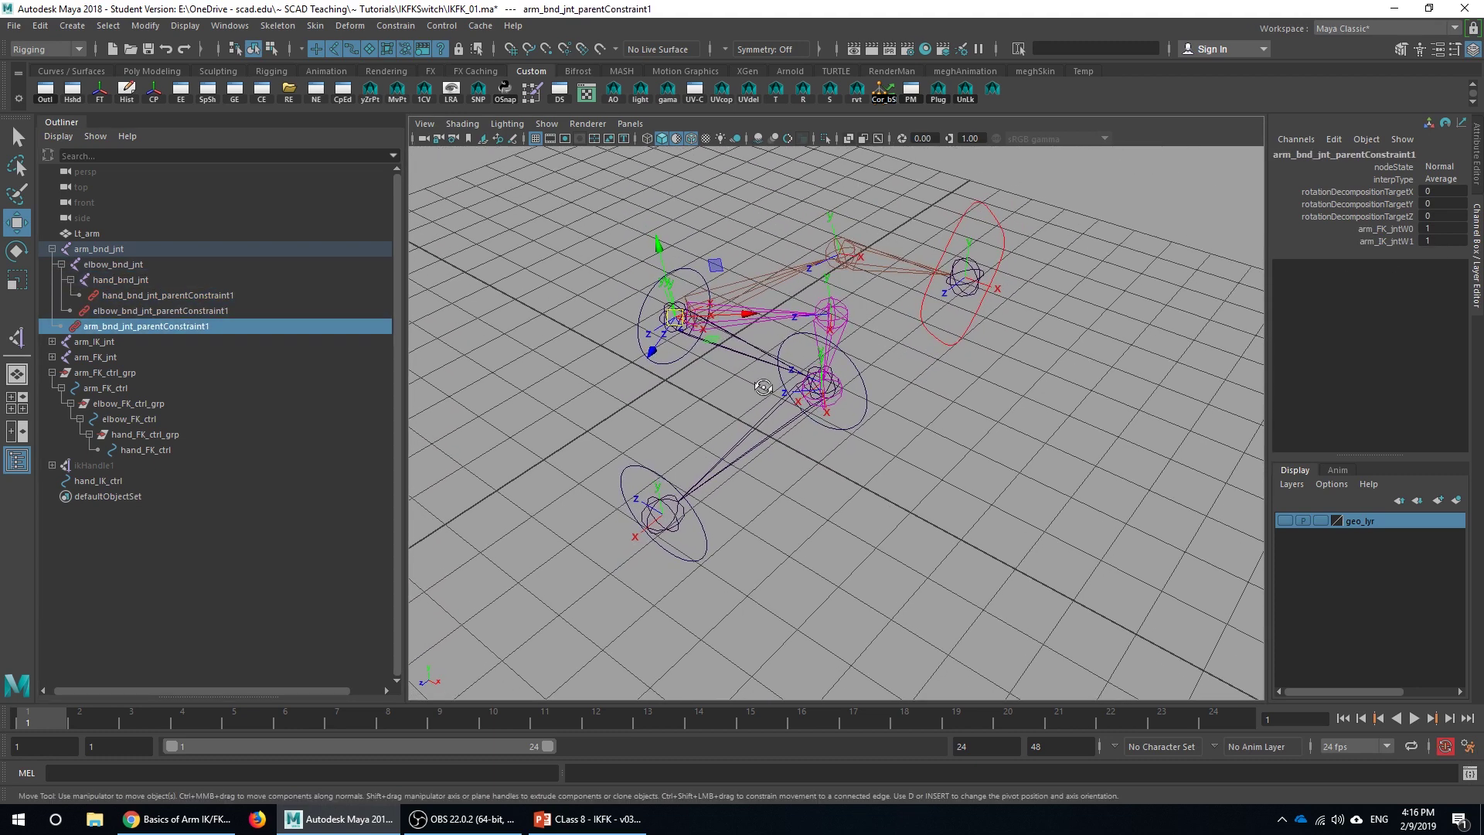
left_click_drag(763, 386, 790, 385, "alt")
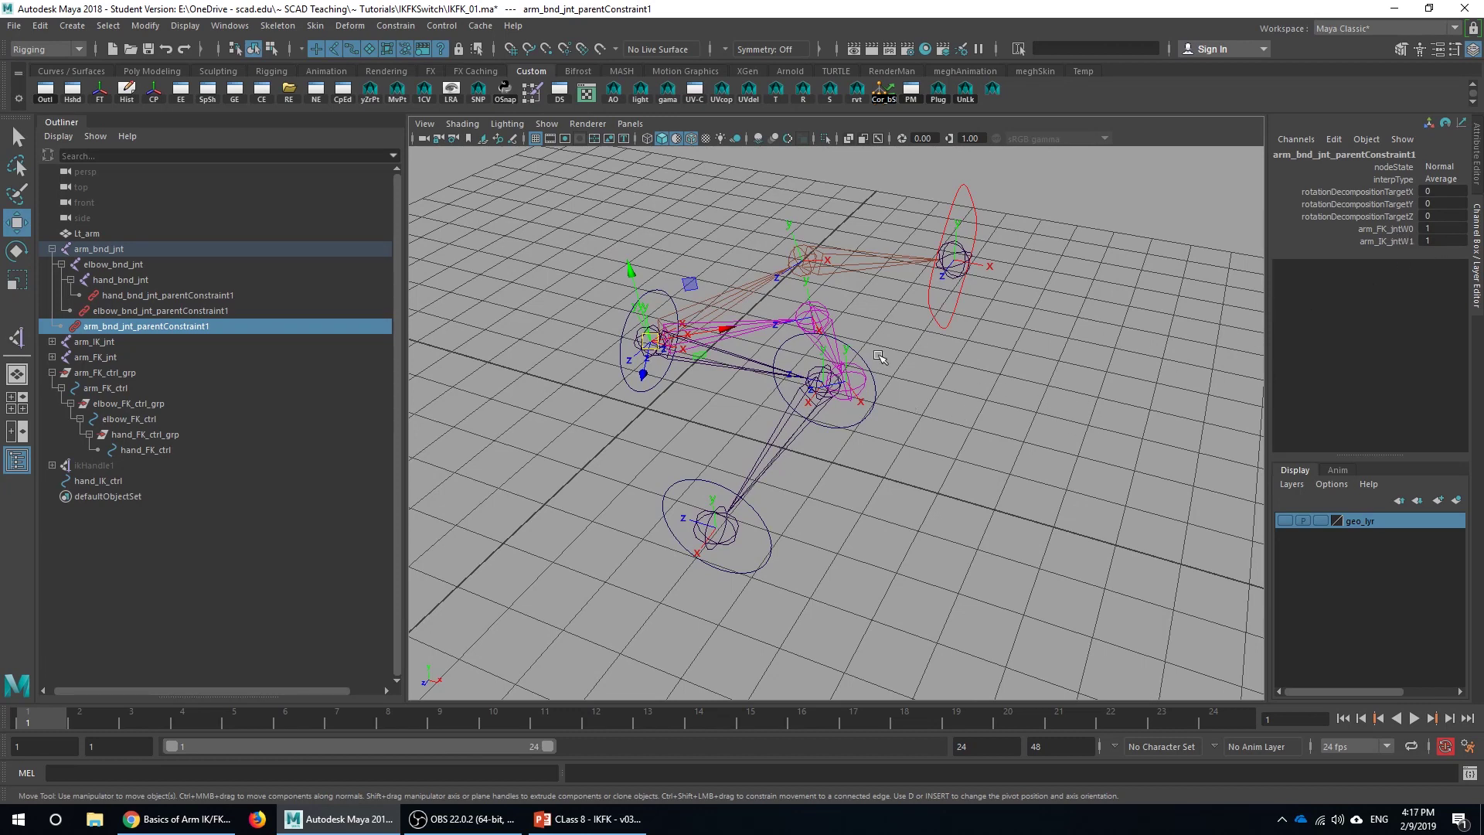
middle_click_drag(879, 357, 850, 357, "alt")
right_click_drag(850, 358, 819, 357, "alt")
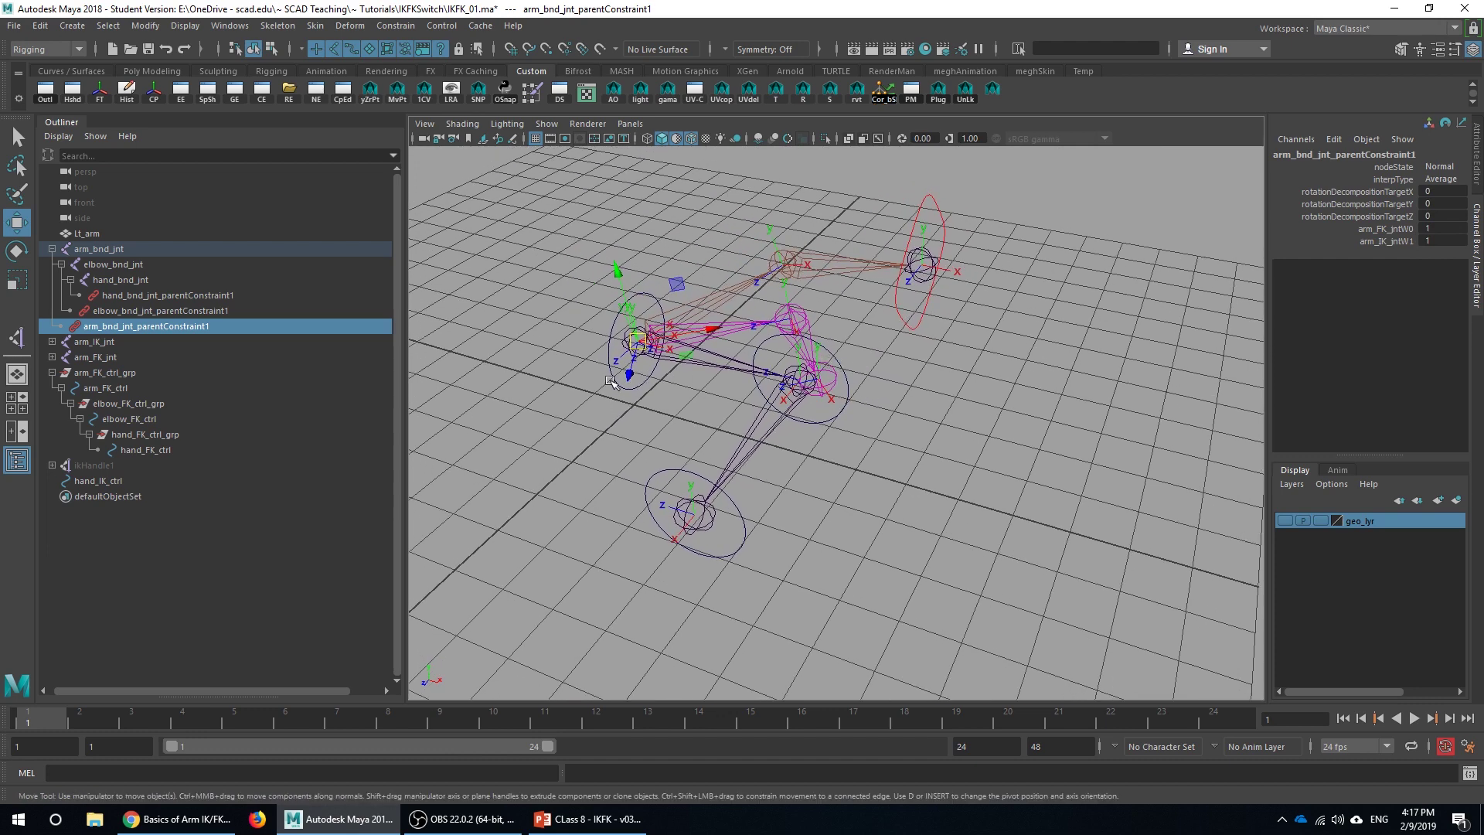
left_click(611, 381)
left_click(807, 425, "shift")
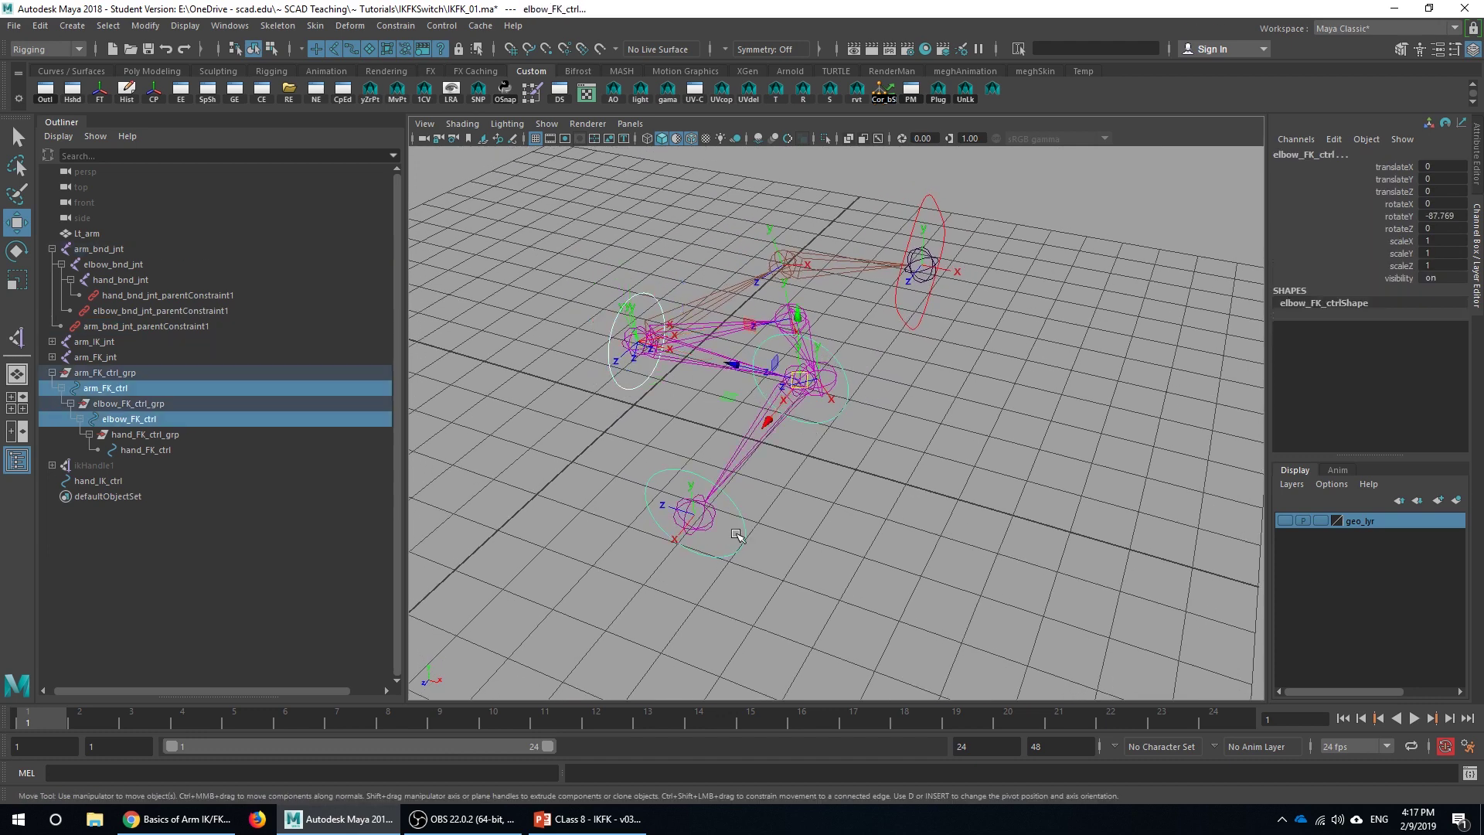
left_click(736, 535, "shift")
left_click(931, 200, "shift")
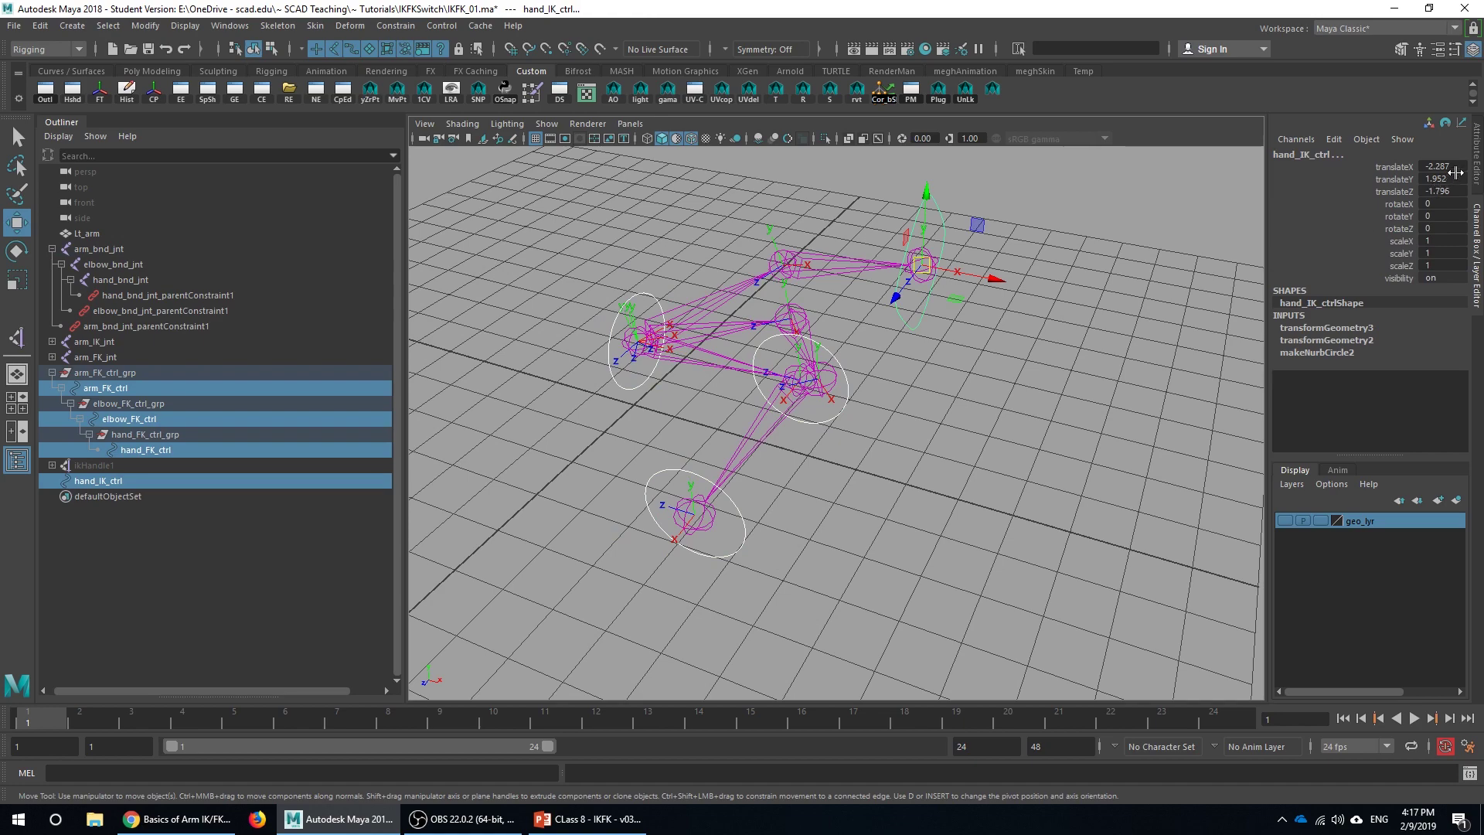
left_click_drag(1456, 171, 1442, 229)
type("0")
key("Return")
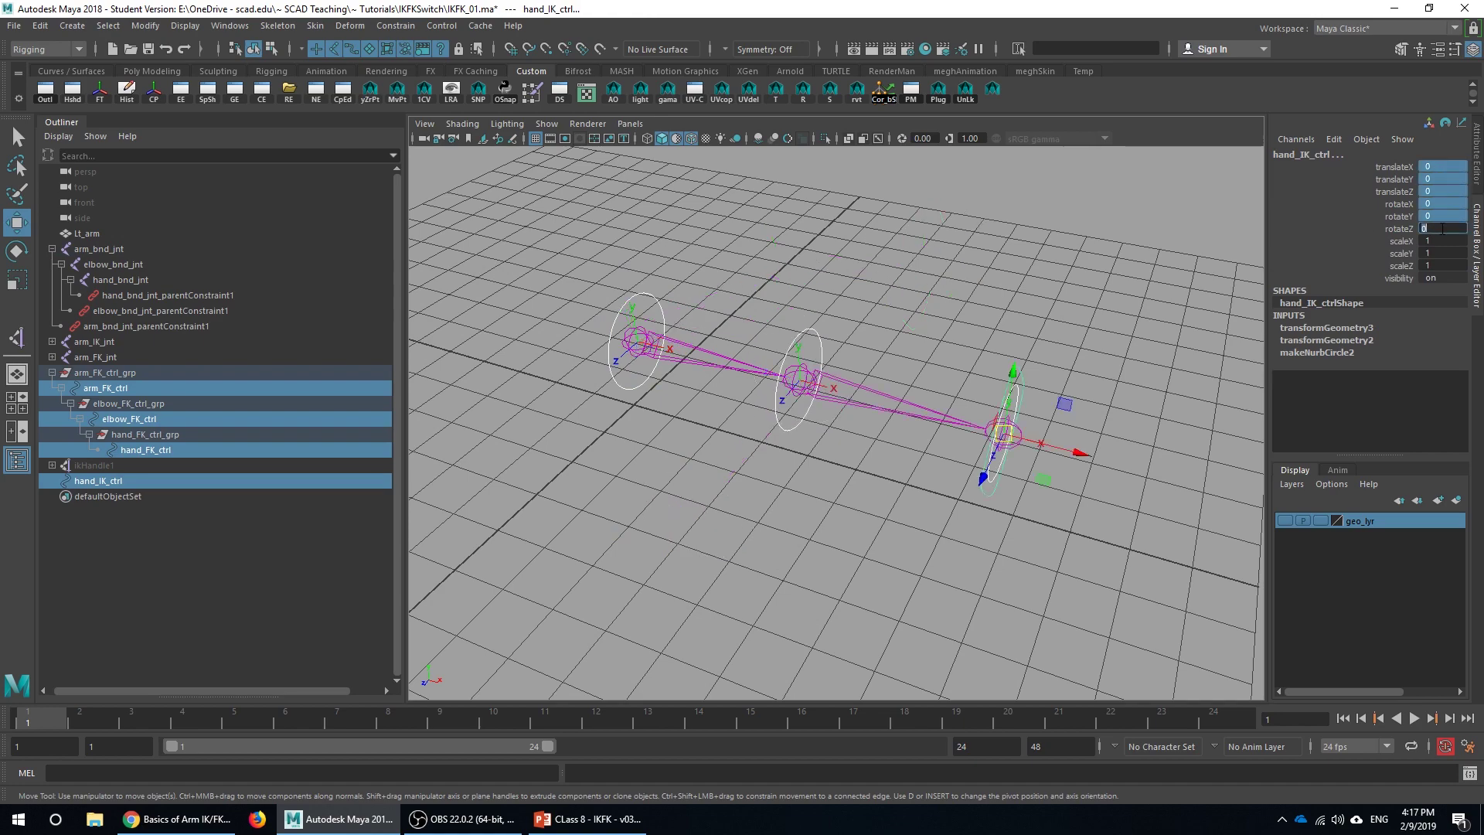
Examine the reset FK and IK controls along the arm from several angles, including hand_FK_ctrl
middle_click_drag(875, 471, 859, 489, "alt")
right_click_drag(860, 489, 906, 496, "alt")
left_click_drag(906, 496, 856, 487, "alt")
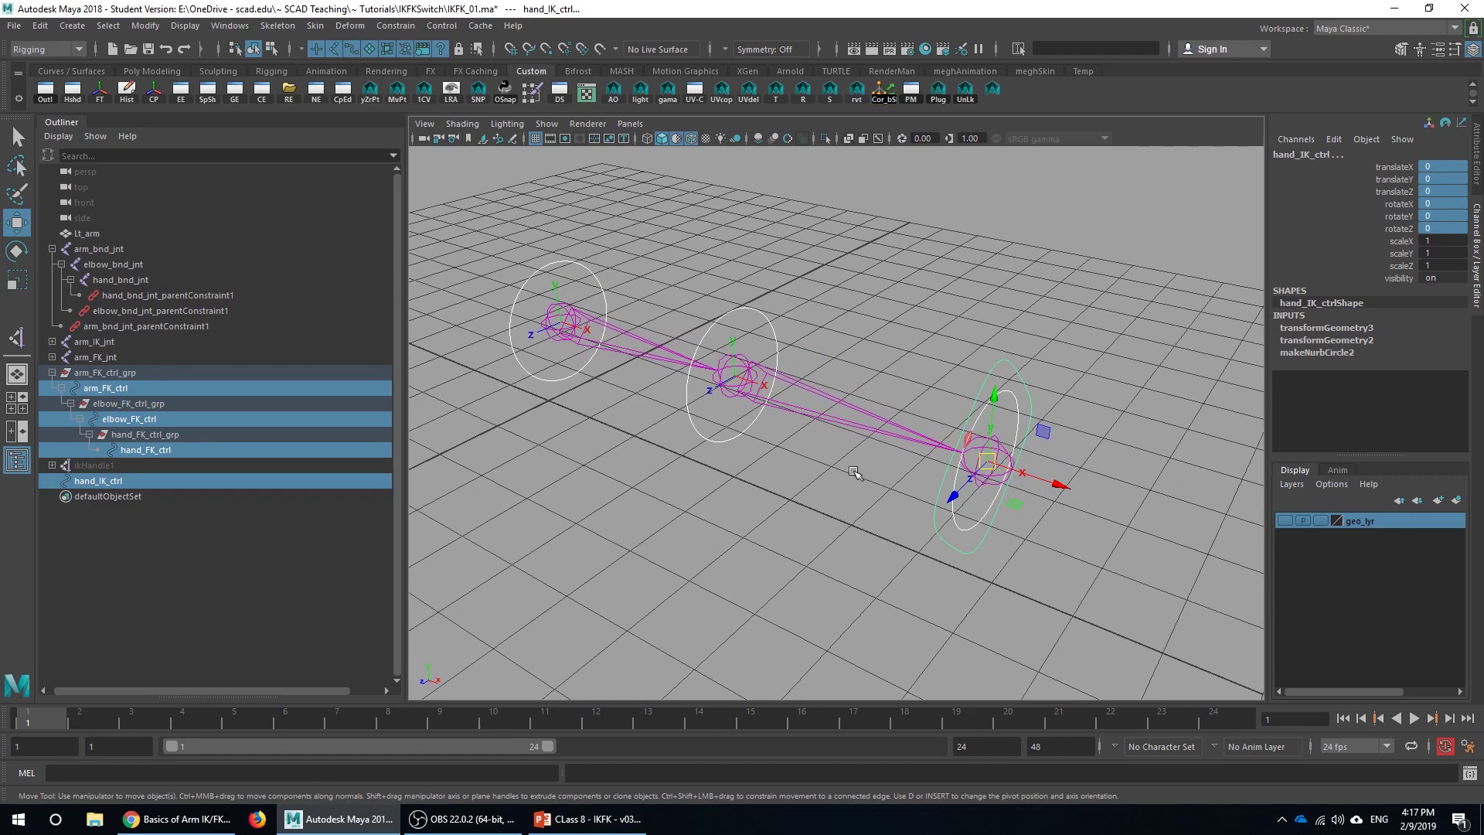
left_click_drag(859, 422, 785, 445, "alt")
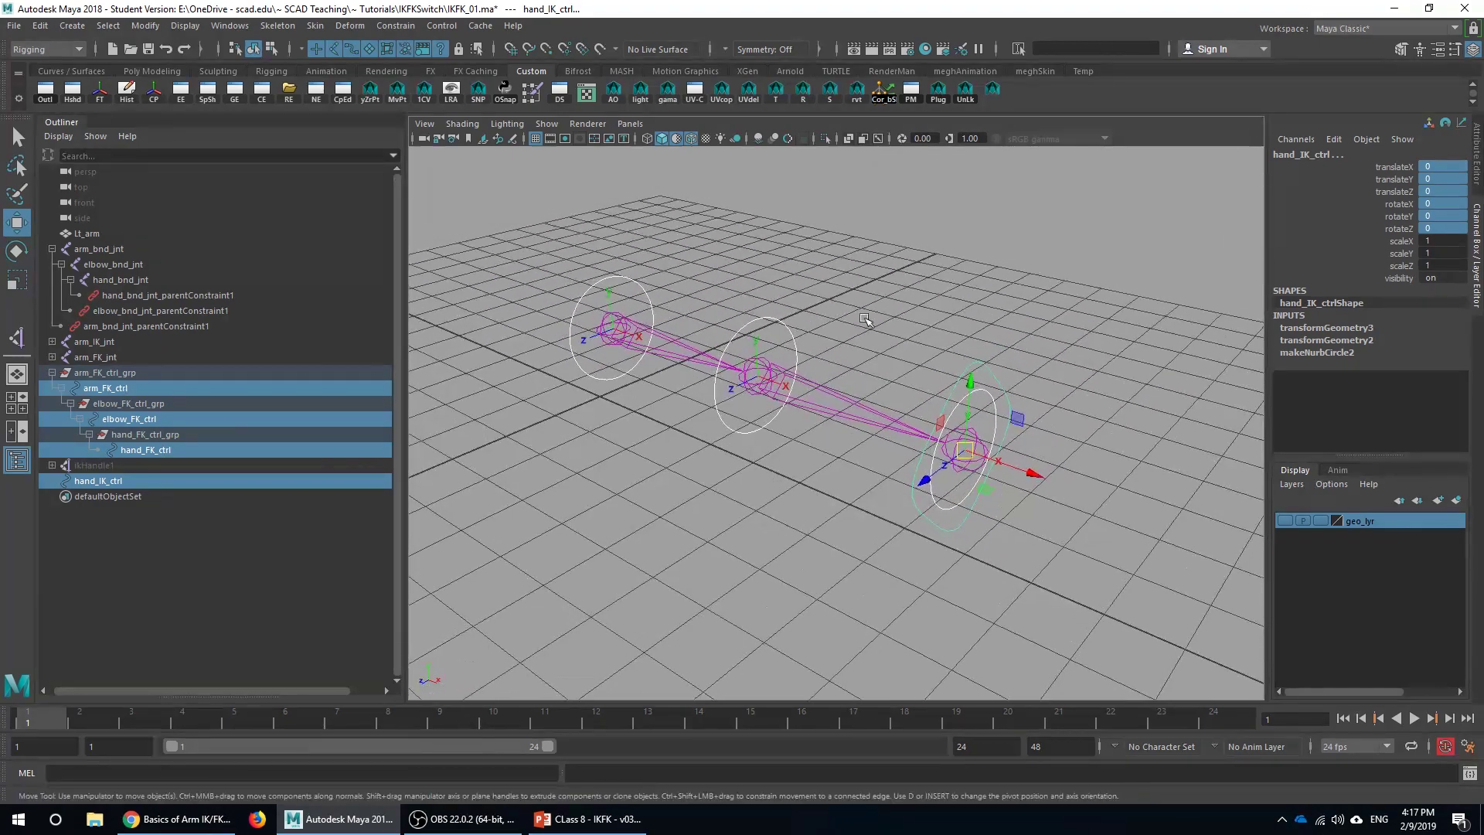
left_click(864, 317)
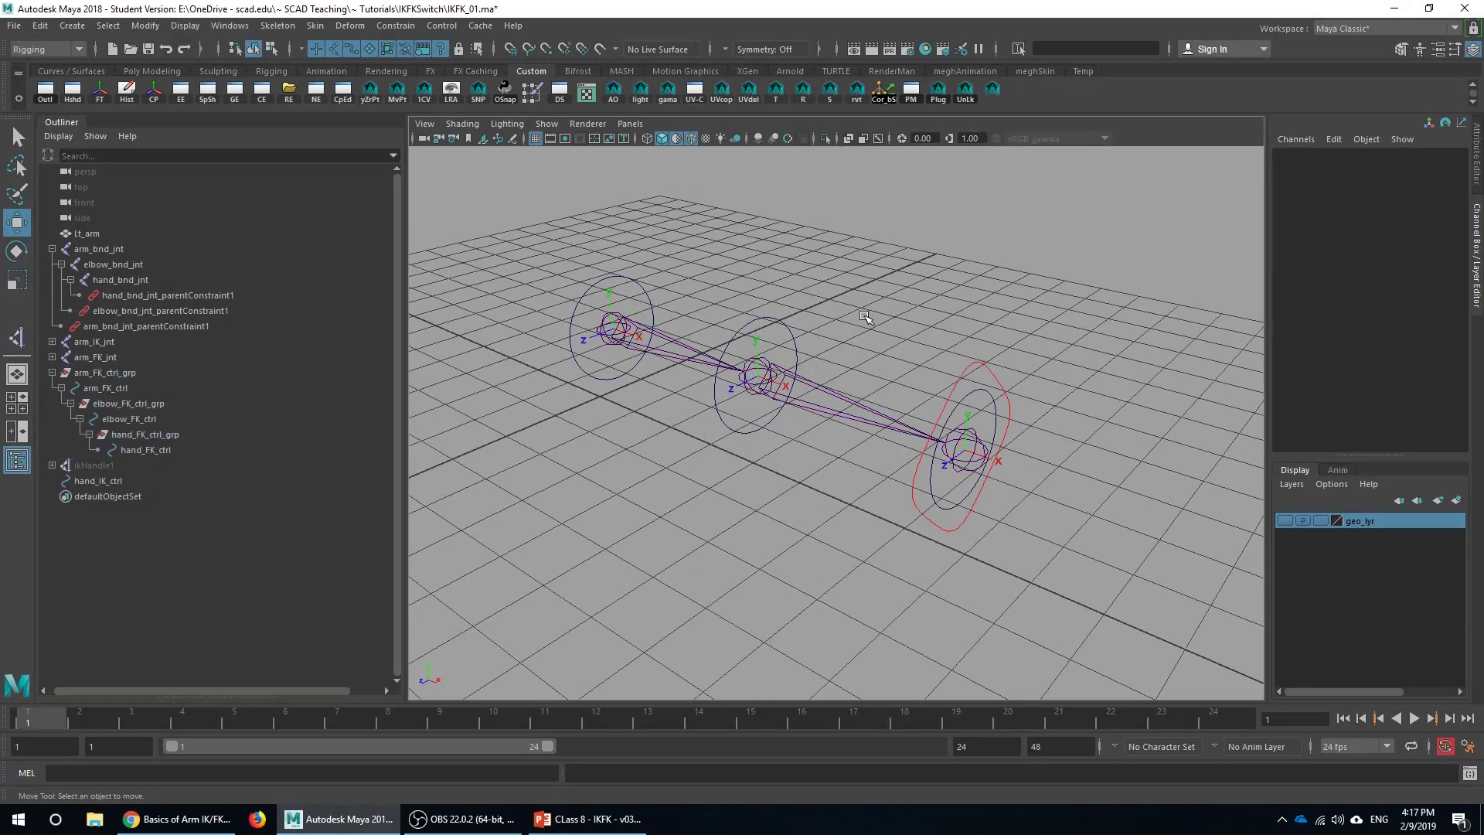
left_click(980, 391)
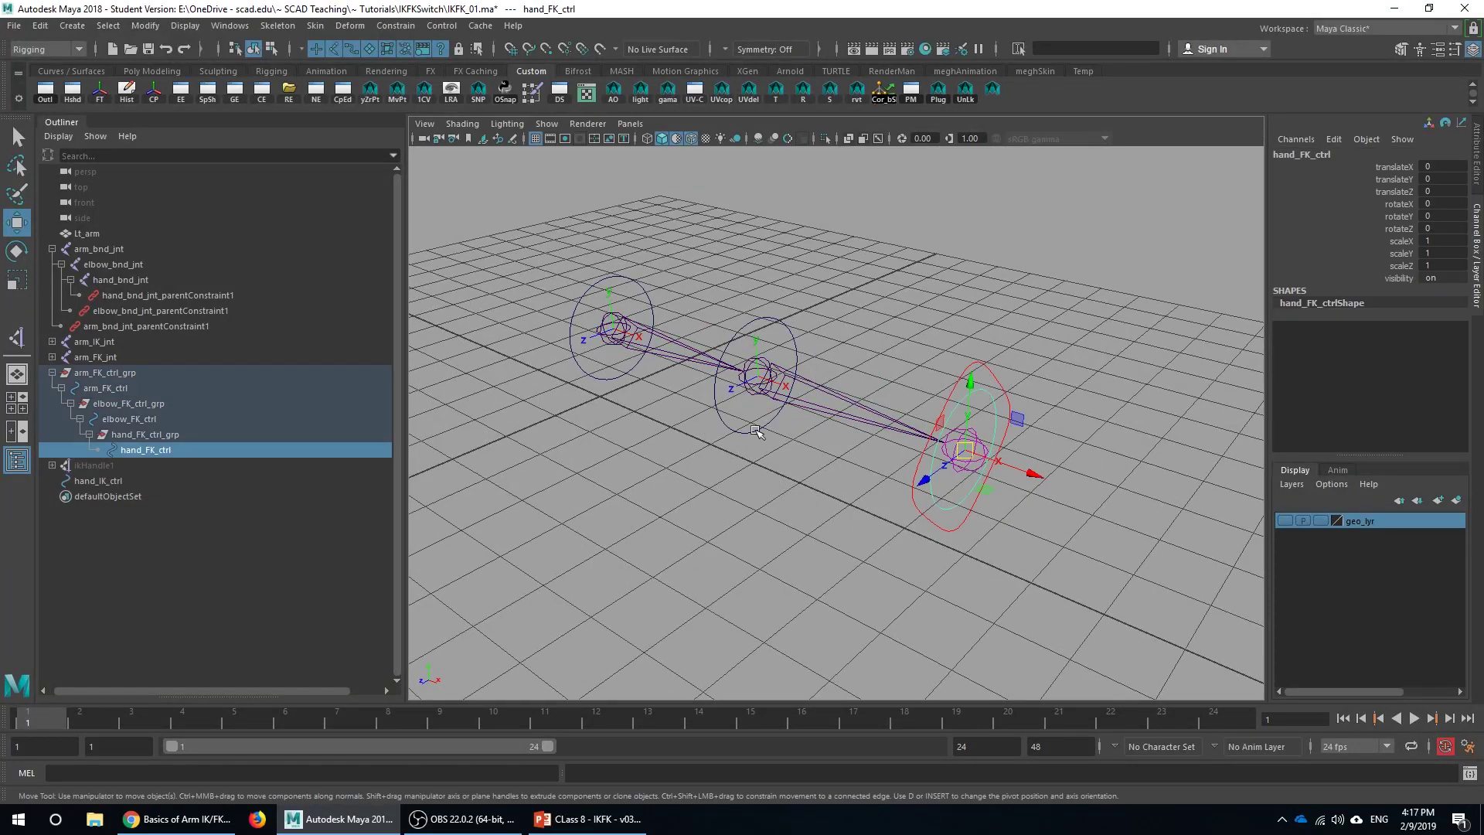
left_click_drag(756, 431, 801, 444, "alt")
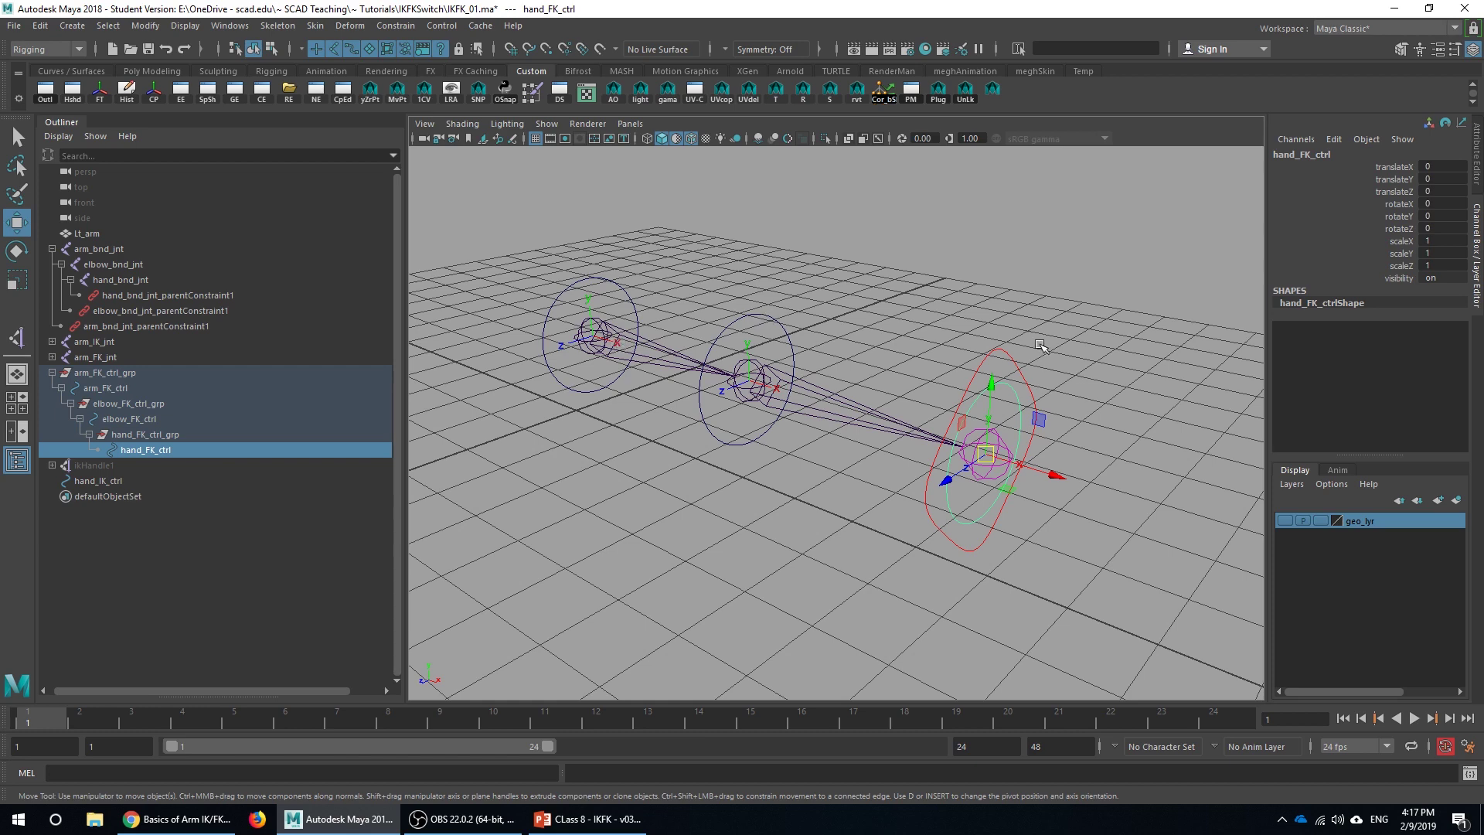
left_click_drag(1040, 345, 932, 429, "alt")
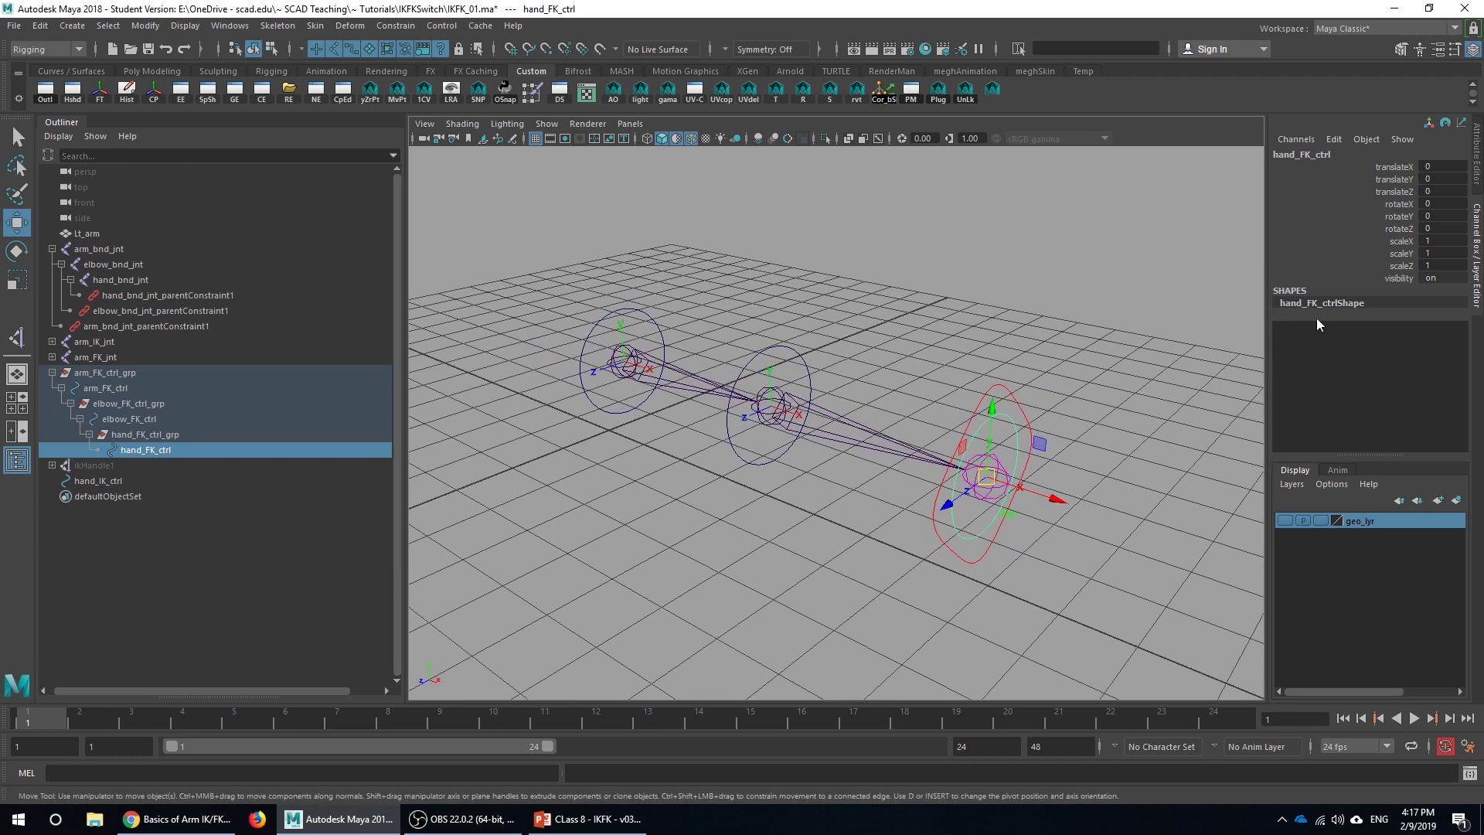
left_click_drag(1079, 422, 1040, 427, "alt")
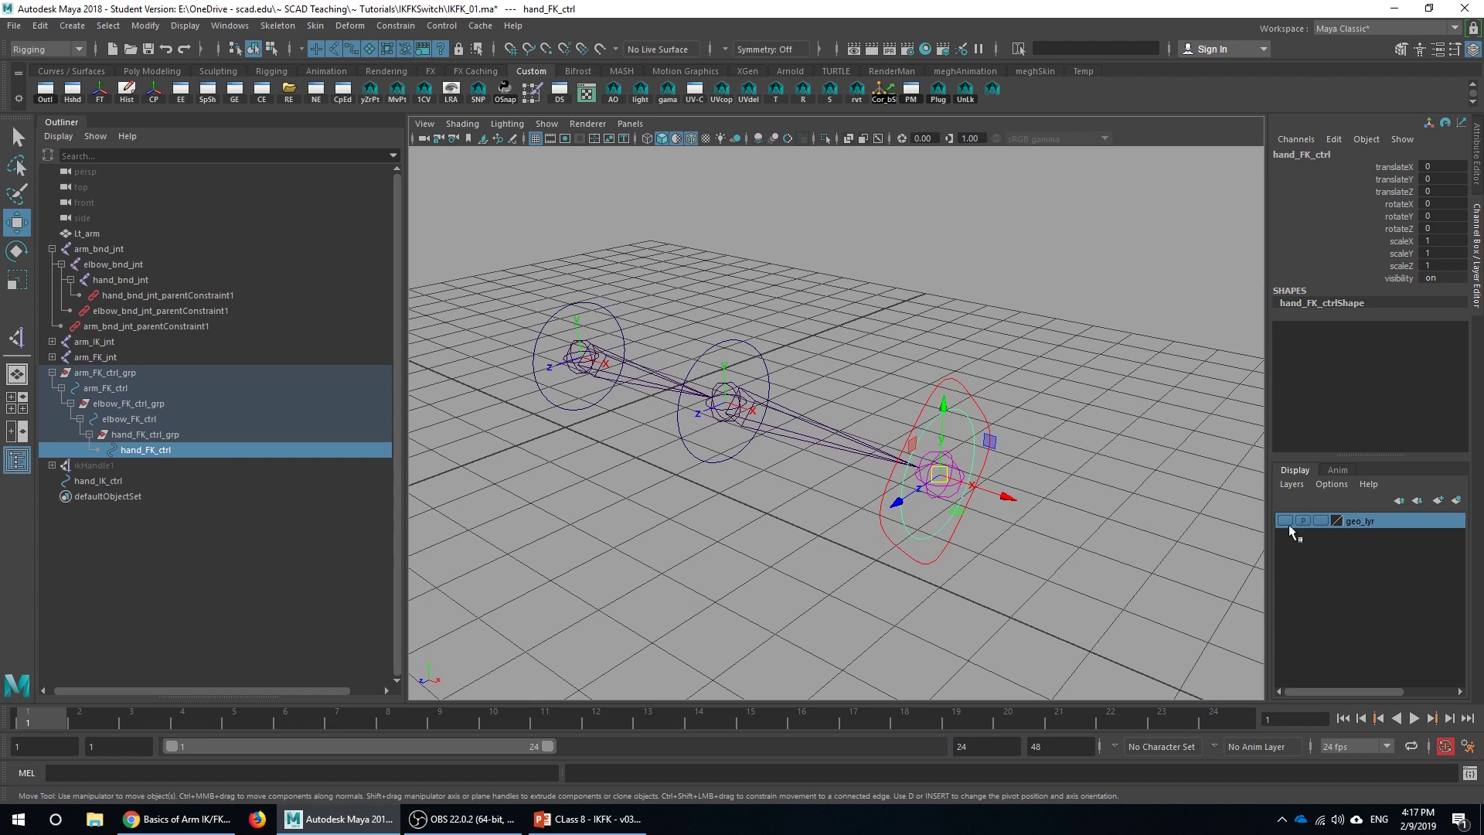
Show the arm geometry in the geo_lyr layer and create a NURBS circle for a new control
left_click(1286, 523)
left_click(72, 25)
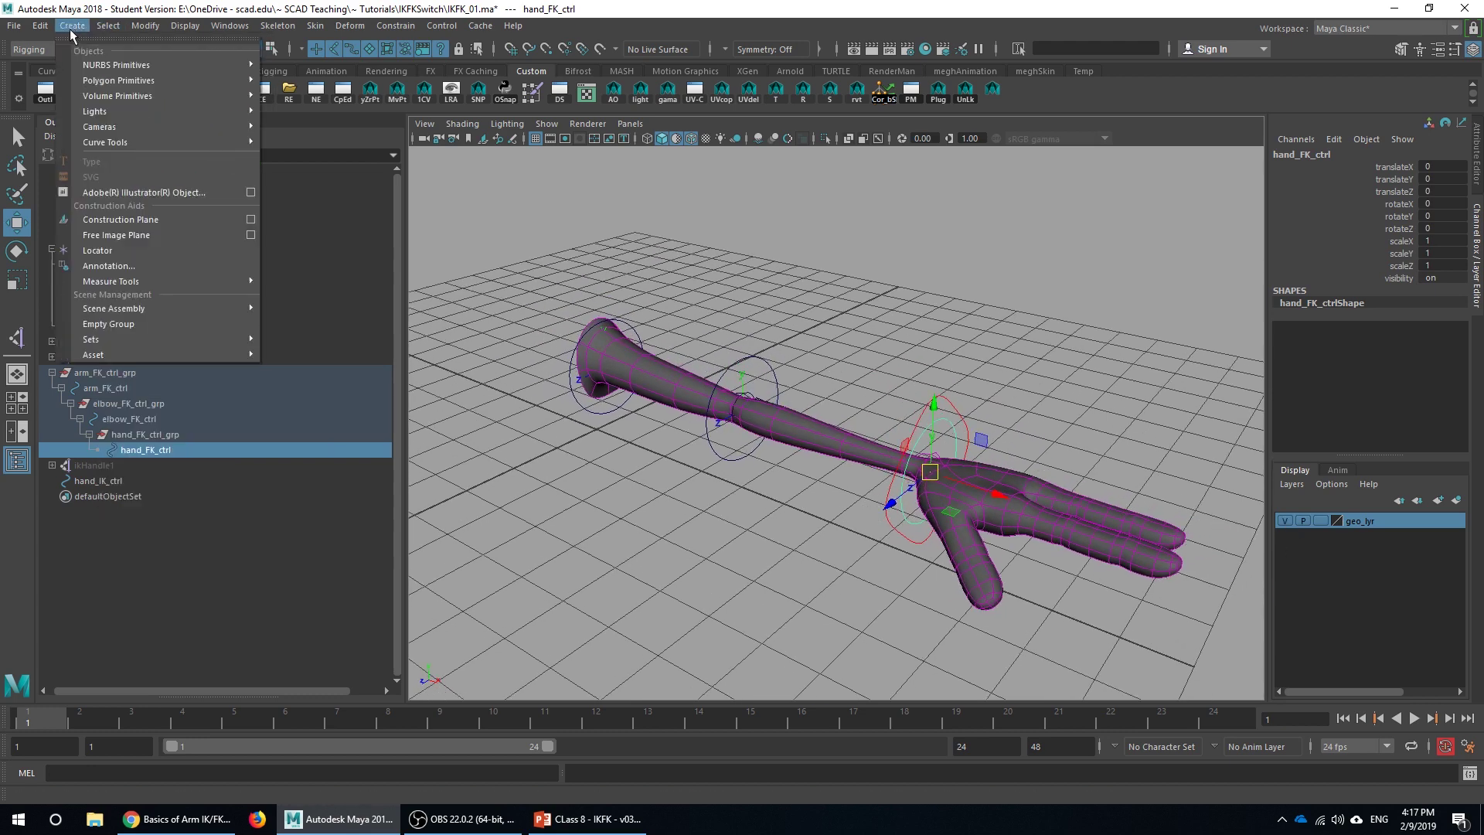
mouse_move(229, 63)
left_click(325, 164)
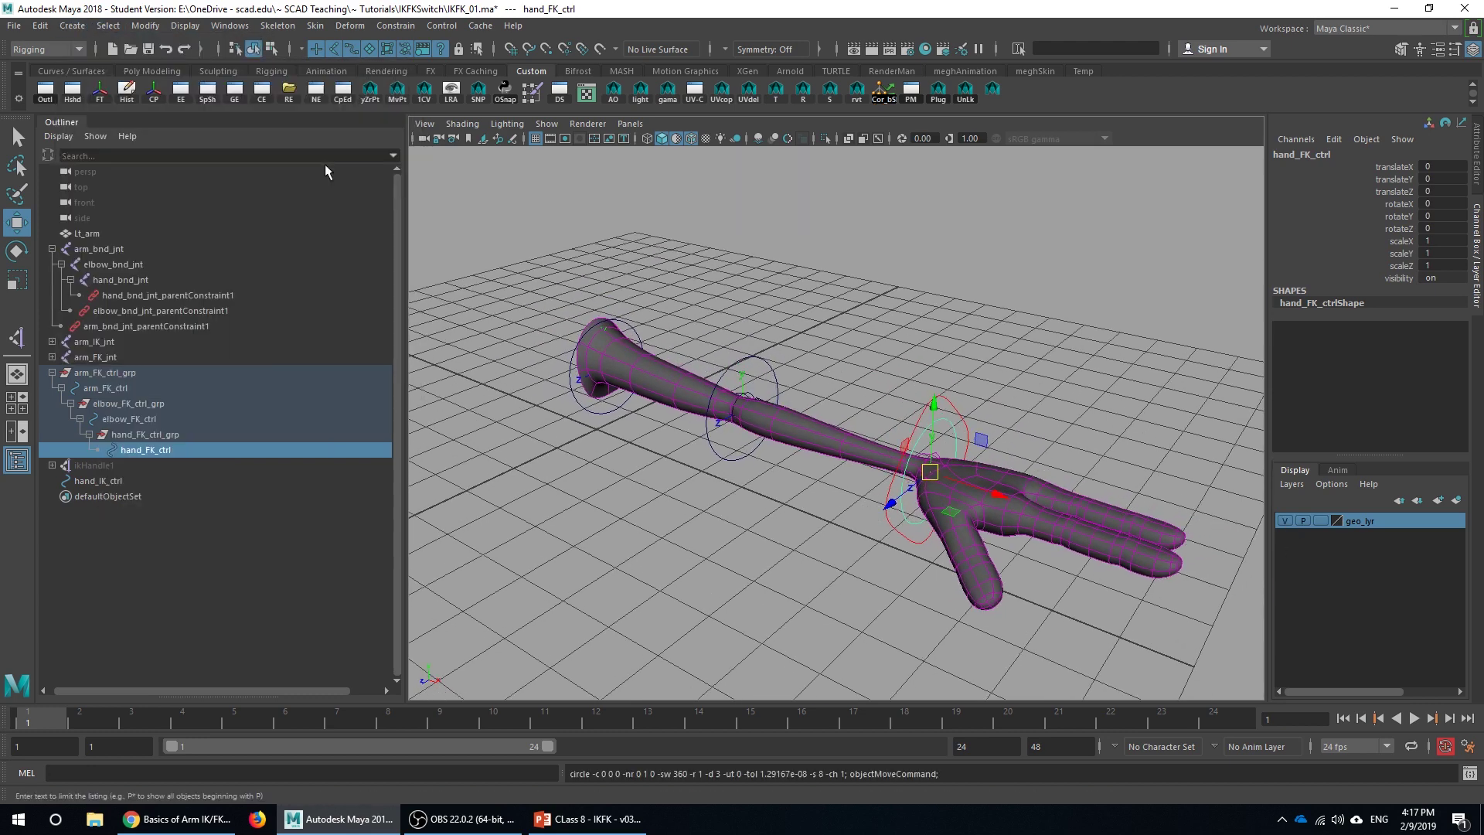
Move the new circle above the back of the hand, at about X 9.244, Y 1.822, Z -0.629
right_click_drag(888, 423, 800, 423, "alt")
middle_click_drag(657, 452, 1053, 576)
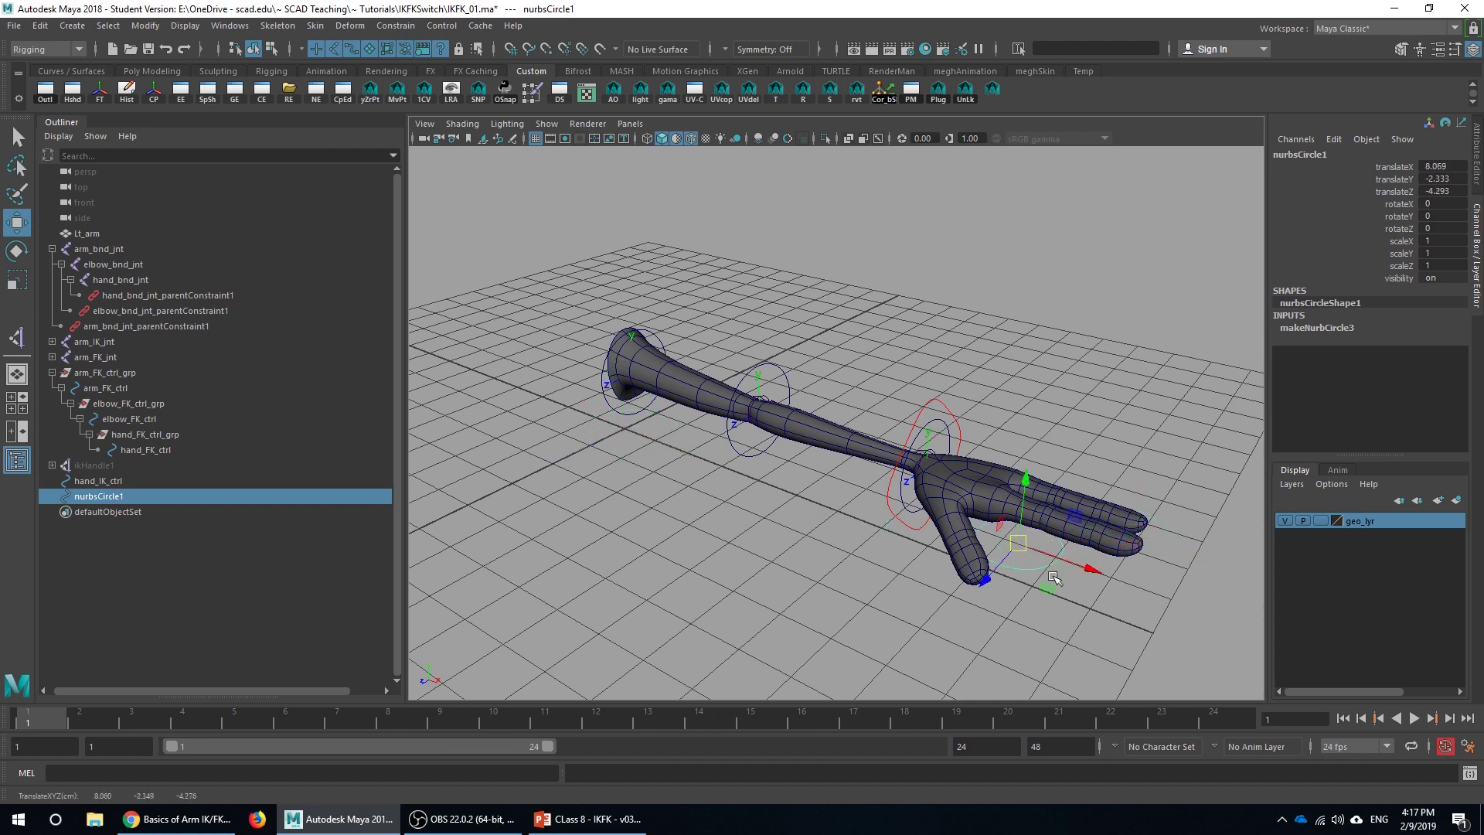
right_click_drag(1054, 577, 980, 574, "alt")
left_click_drag(964, 564, 932, 587)
left_click_drag(966, 481, 896, 425)
left_click_drag(940, 550, 888, 633)
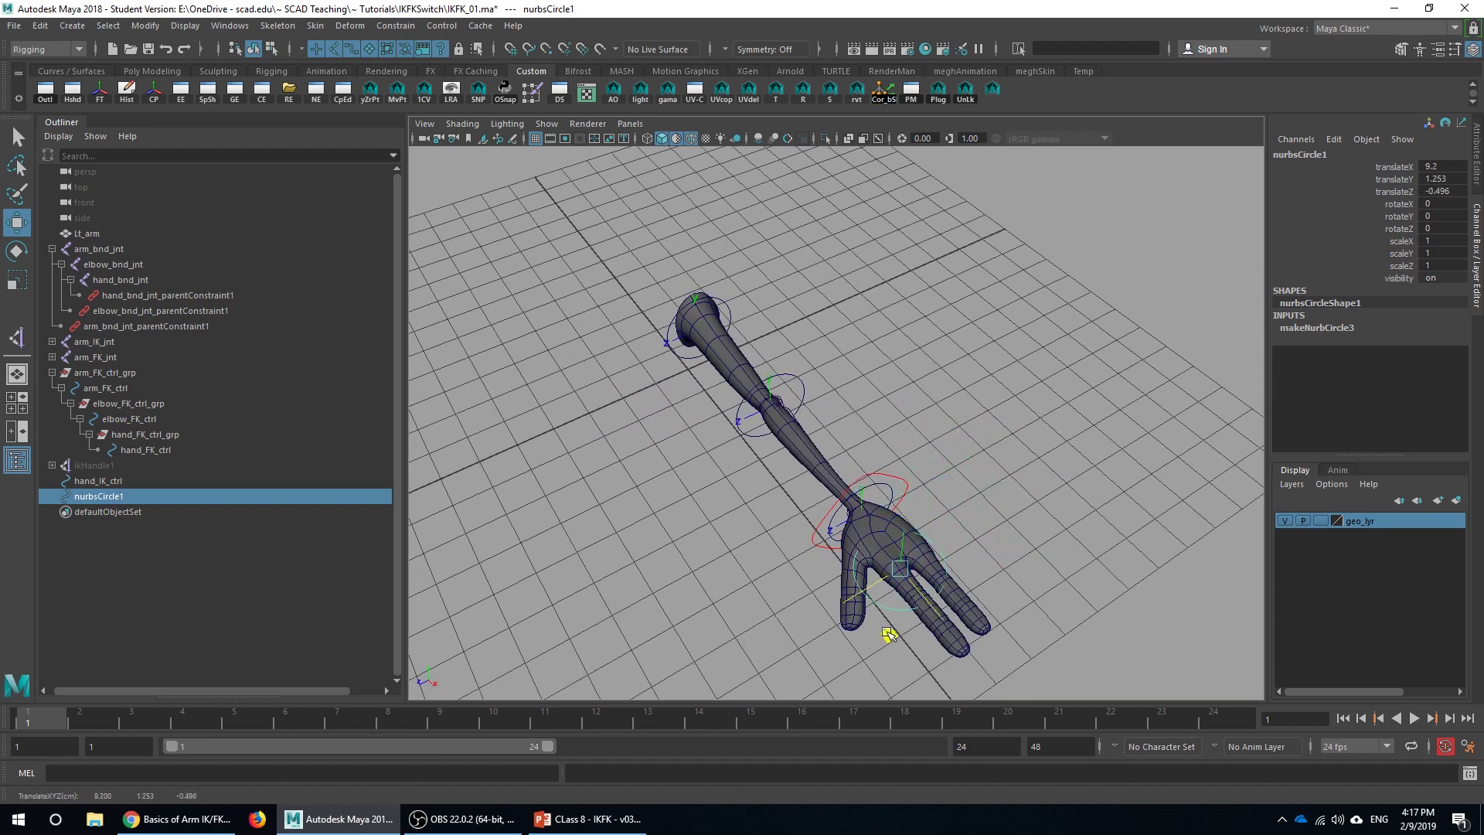
left_click(910, 532, "shift")
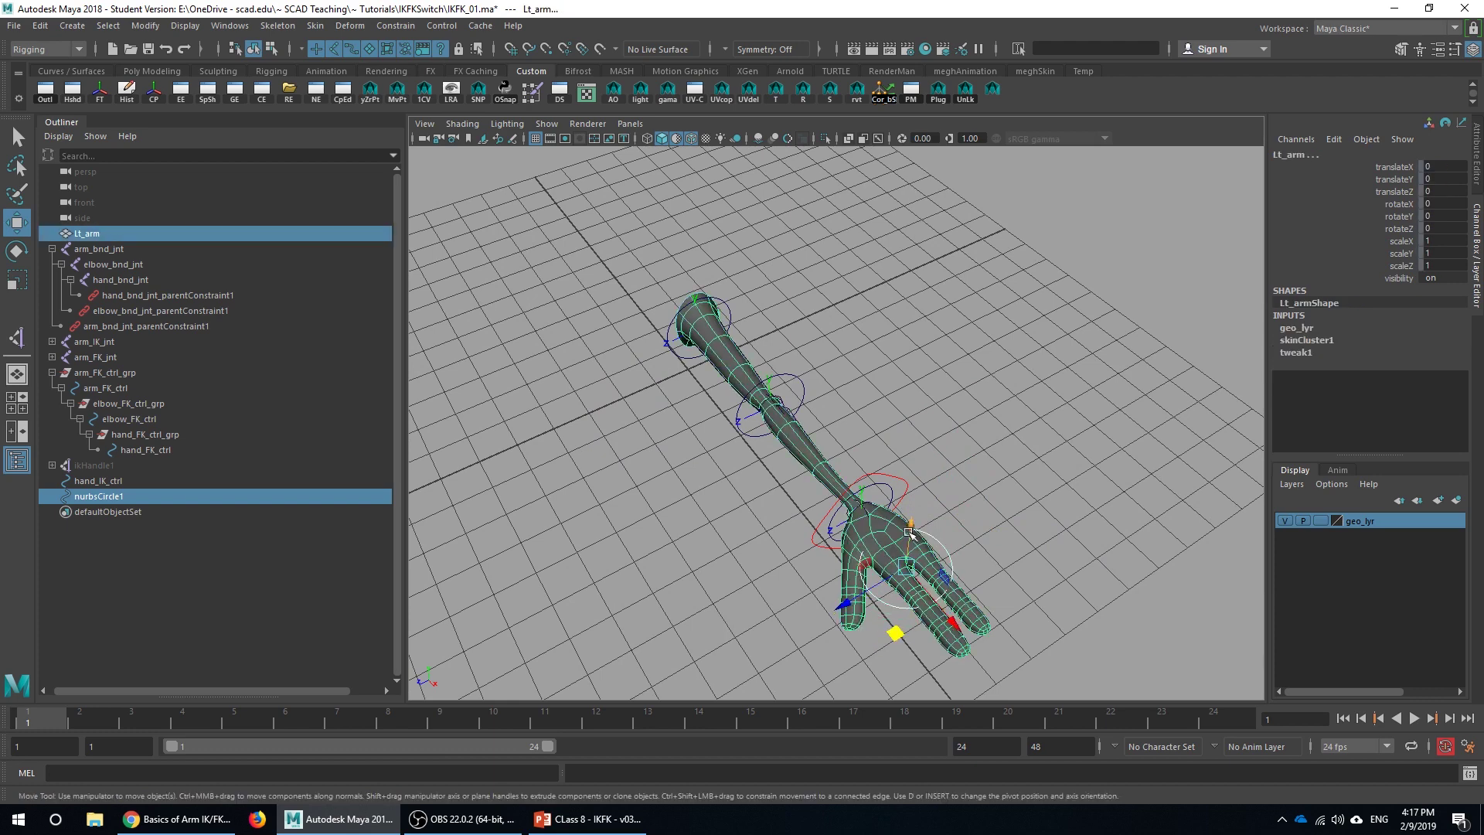
key("ctrl+z")
left_click_drag(911, 528, 997, 483)
middle_click_drag(997, 483, 971, 448, "alt")
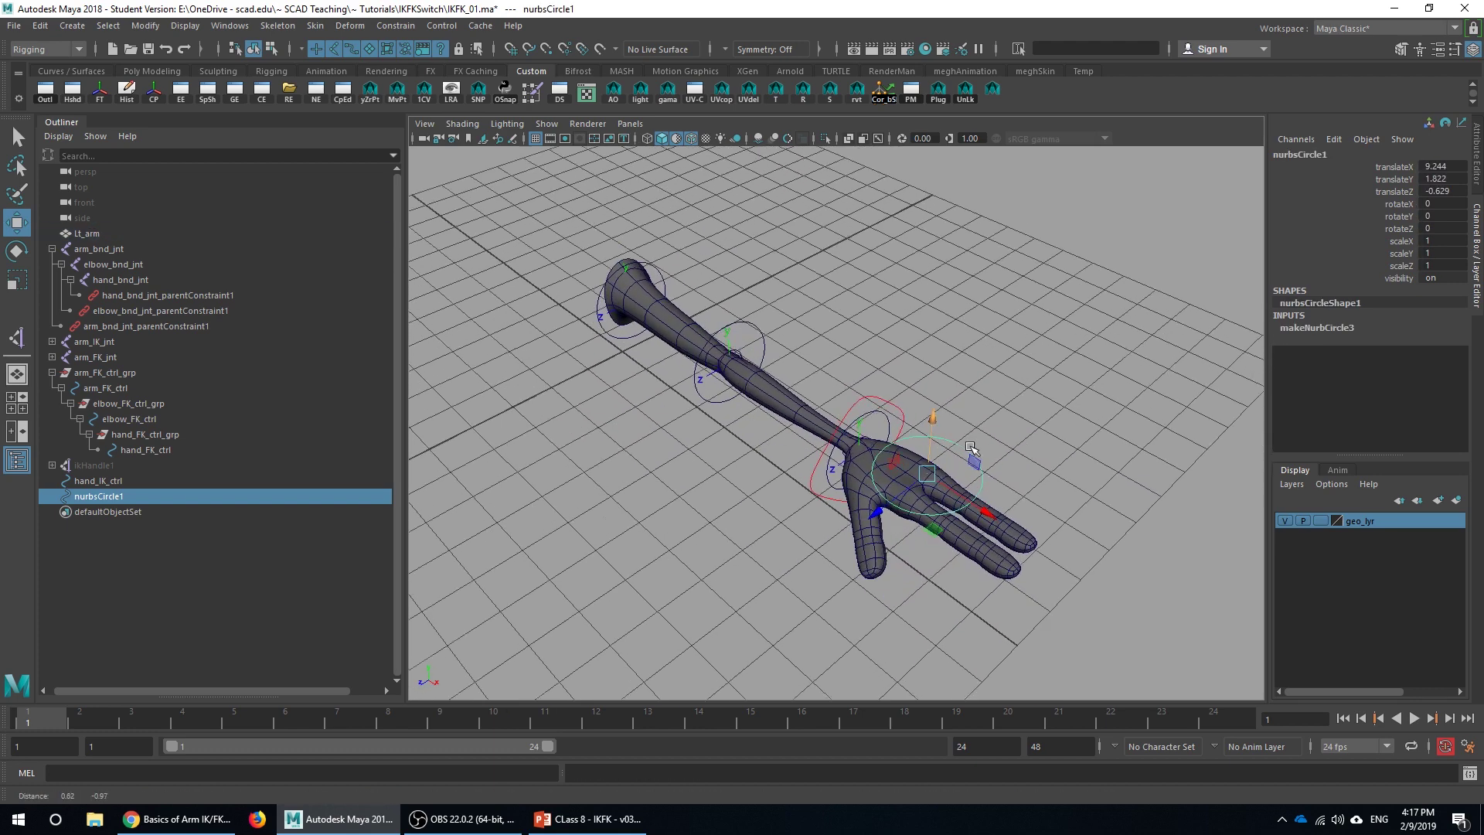
Narrow the circle by scaling two opposite control vertices inward, and return to object selection
left_click_drag(971, 446, 1018, 282, "alt")
right_click_drag(1017, 281, 929, 286)
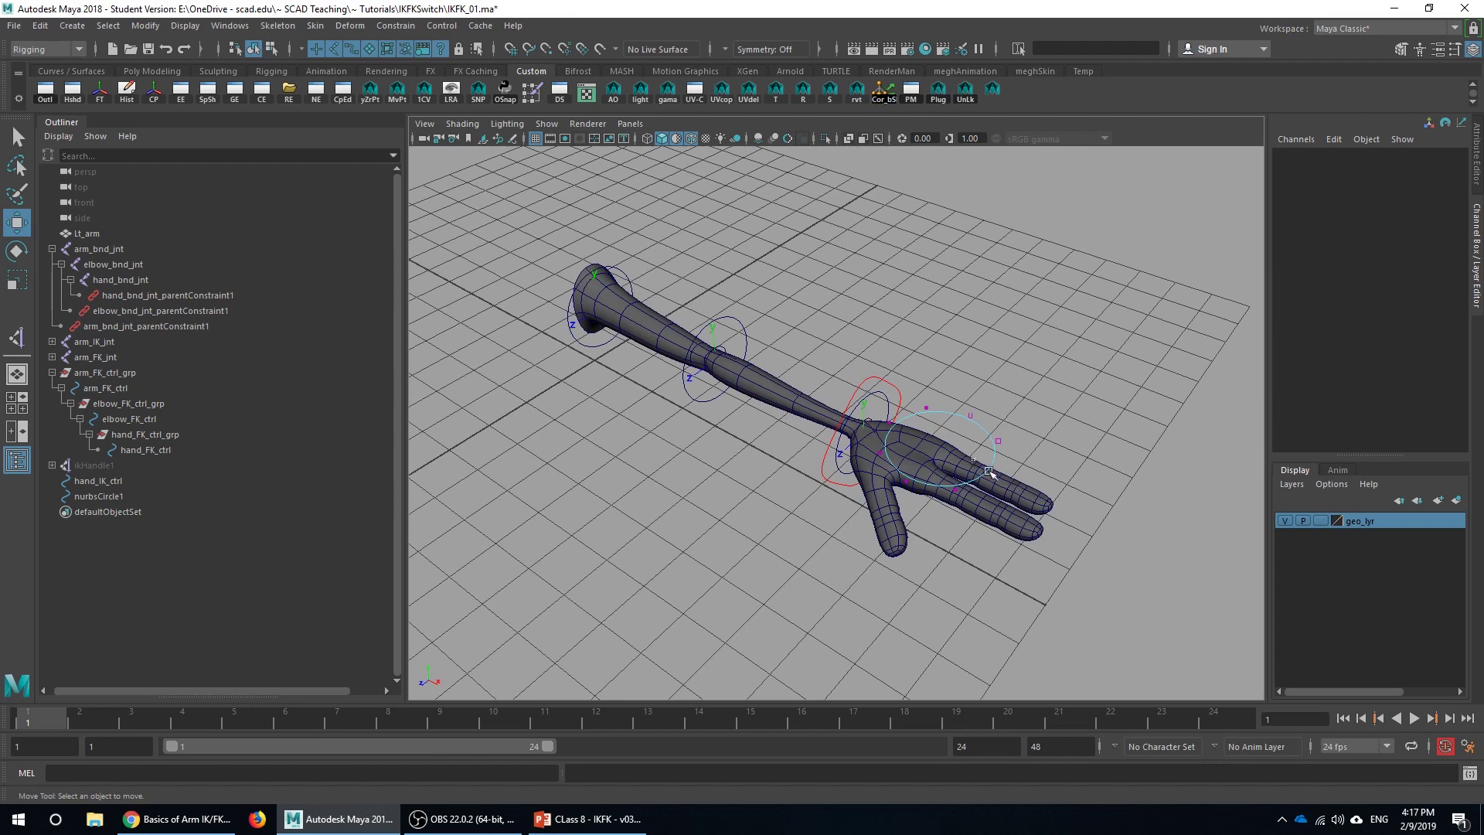
left_click_drag(989, 470, 1010, 488)
left_click_drag(918, 470, 892, 497, "shift")
left_click_drag(952, 427, 983, 401, "shift")
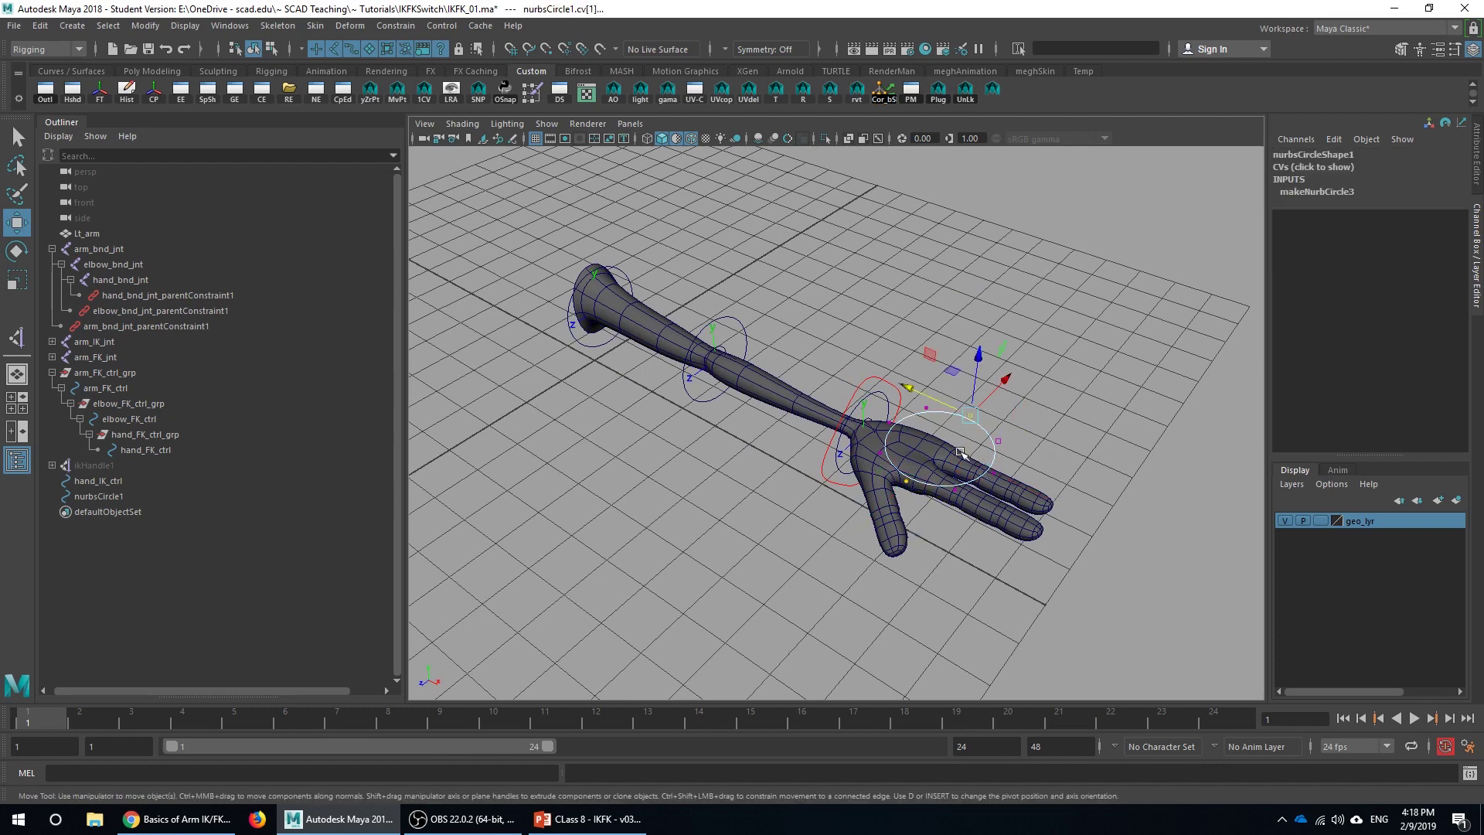
key("r")
left_click_drag(904, 485, 922, 466)
key("w")
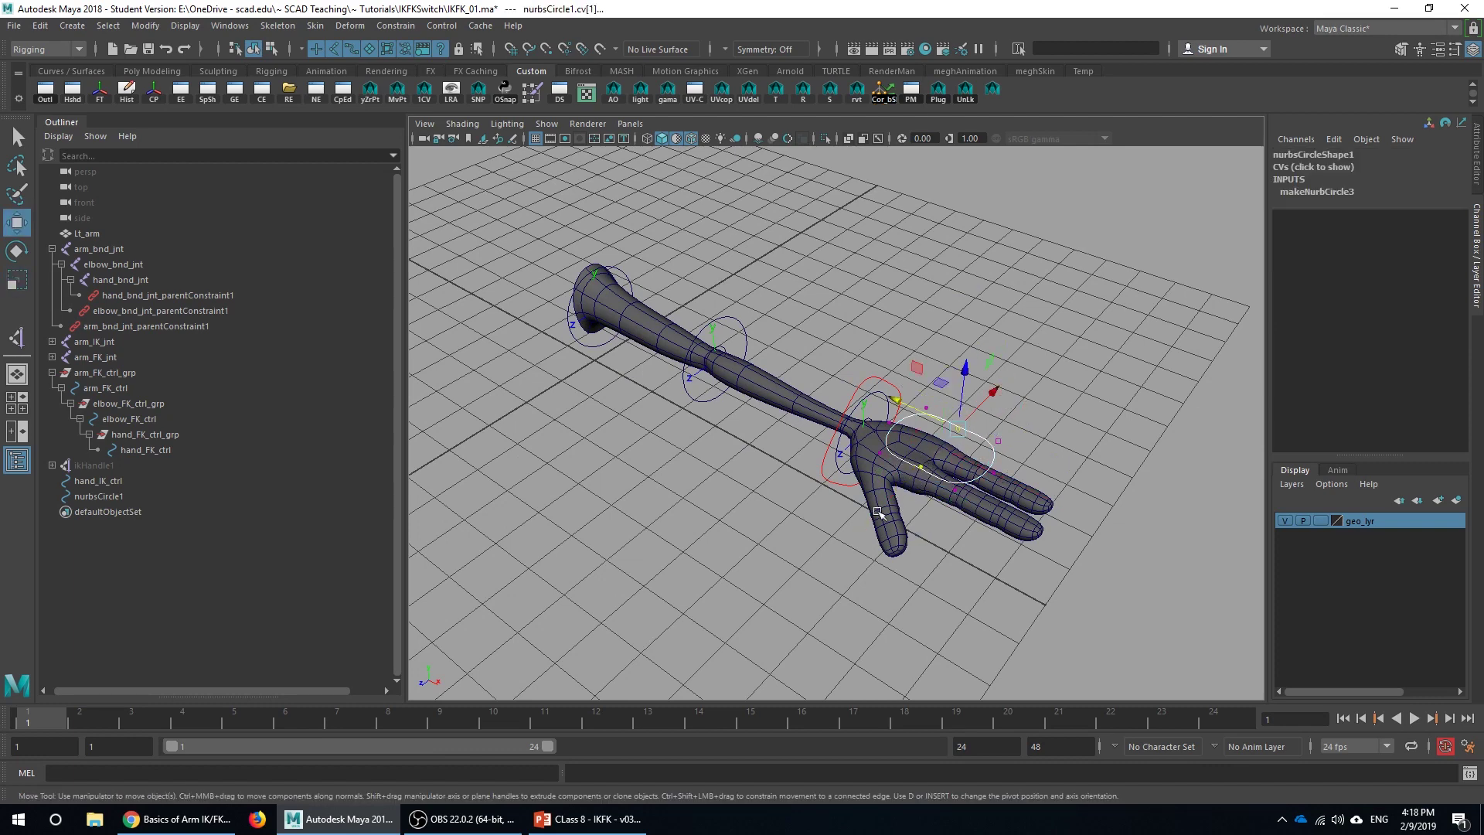
left_click_drag(877, 511, 974, 477, "alt")
middle_click_drag(997, 465, 895, 500, "alt")
right_click_drag(840, 460, 914, 400)
middle_click_drag(642, 494, 835, 466, "alt")
left_click_drag(835, 466, 822, 424, "alt")
right_click_drag(822, 424, 921, 439, "alt")
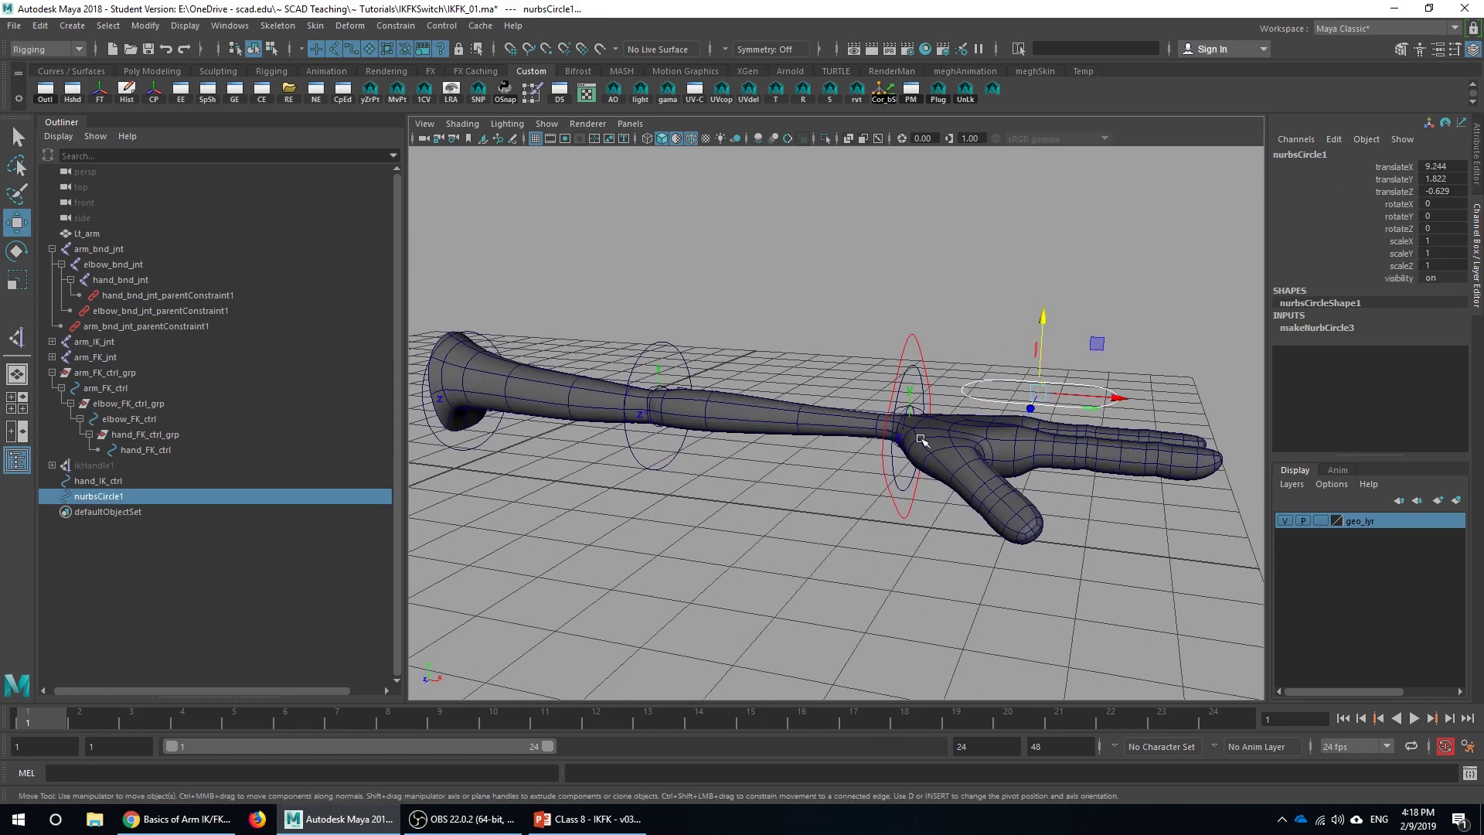
middle_click_drag(921, 439, 867, 441, "alt")
Rename the new circle hand_extra_ctrl
left_click(168, 487)
double_click(161, 492)
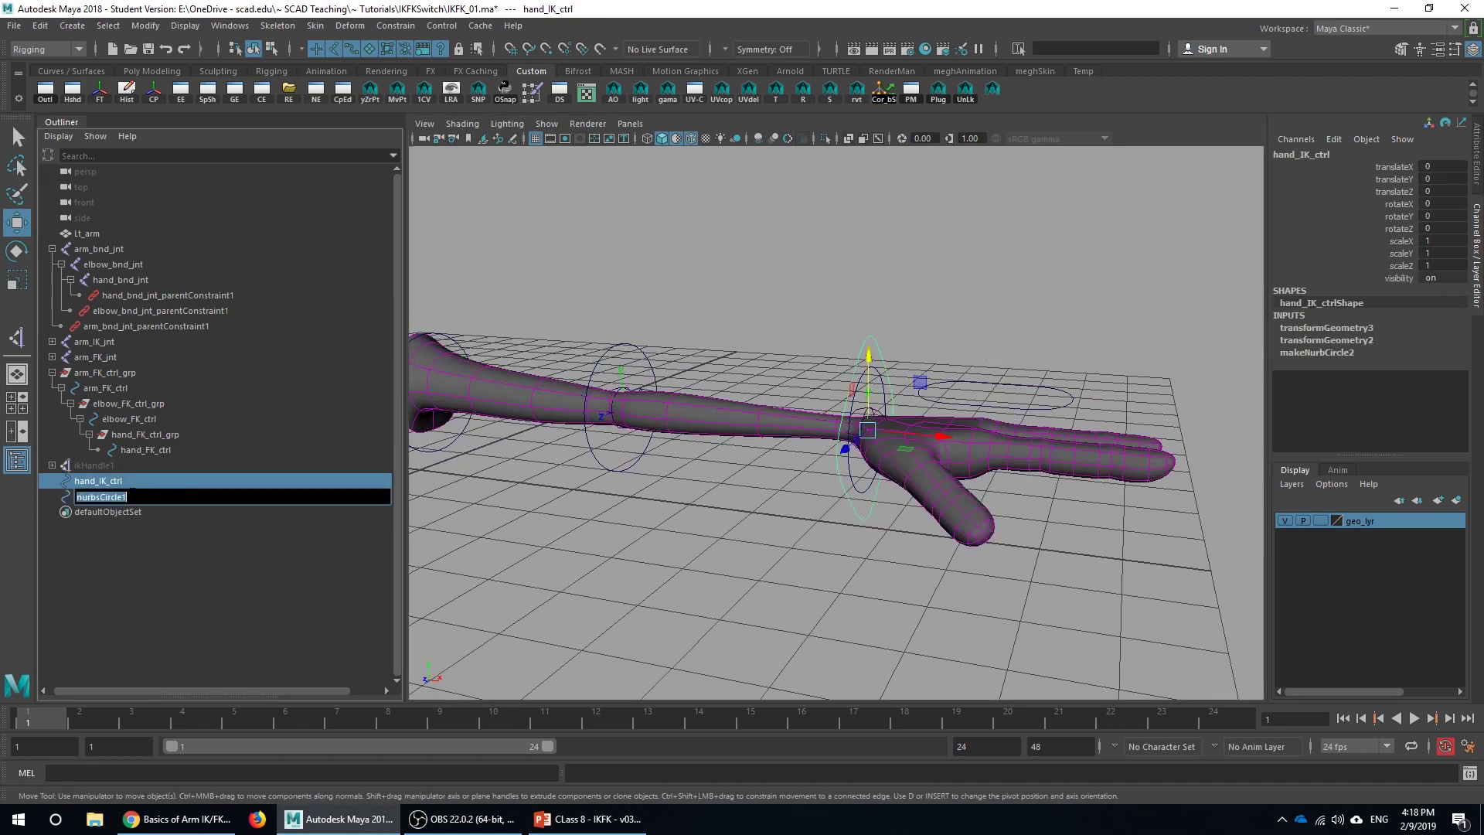
double_click(116, 497)
type("hand_extra_c")
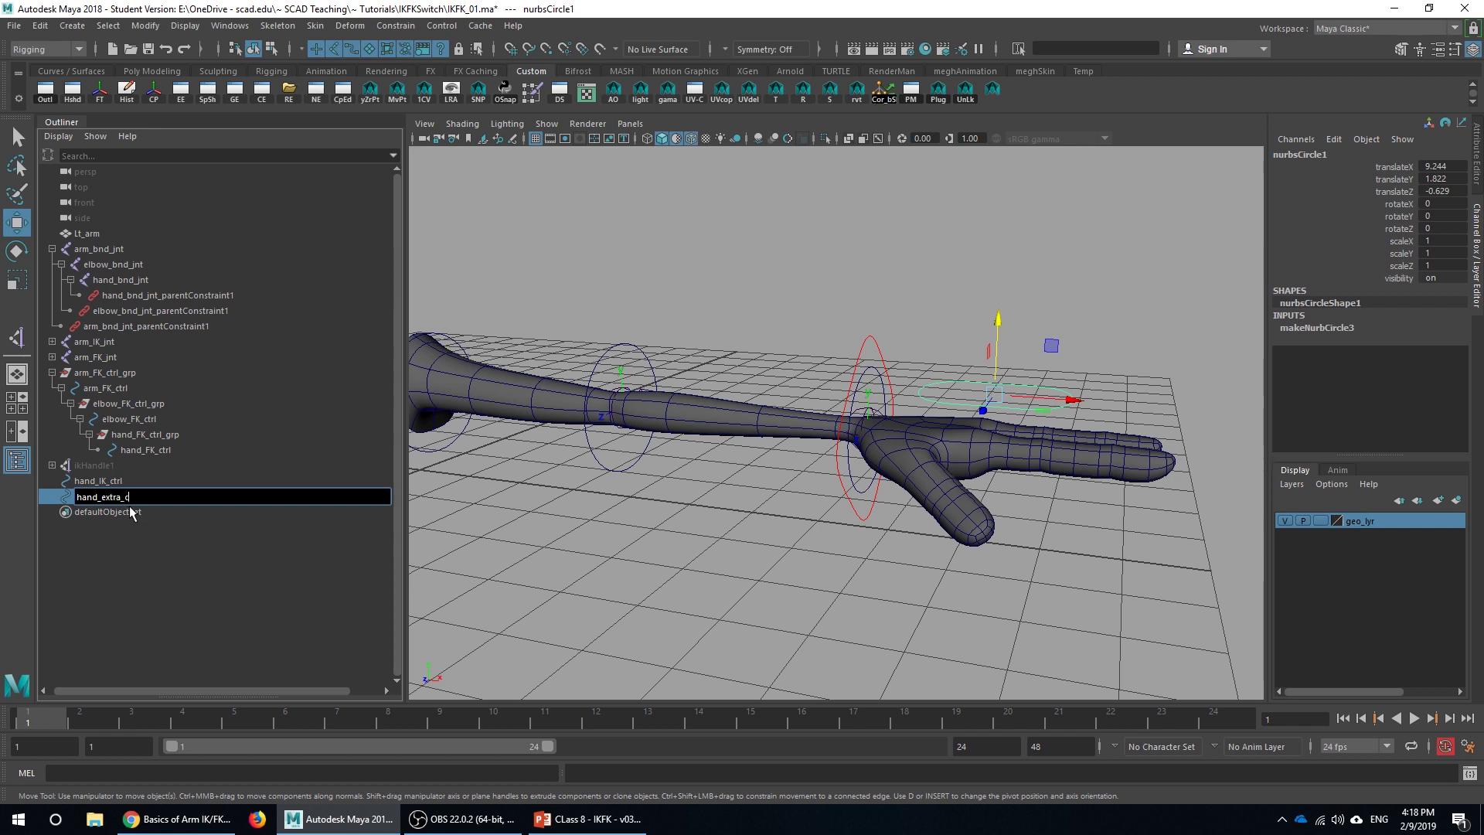
type("trl")
key("Return")
Freeze the transformations of hand_extra_ctrl
left_click_drag(882, 413, 871, 438, "alt")
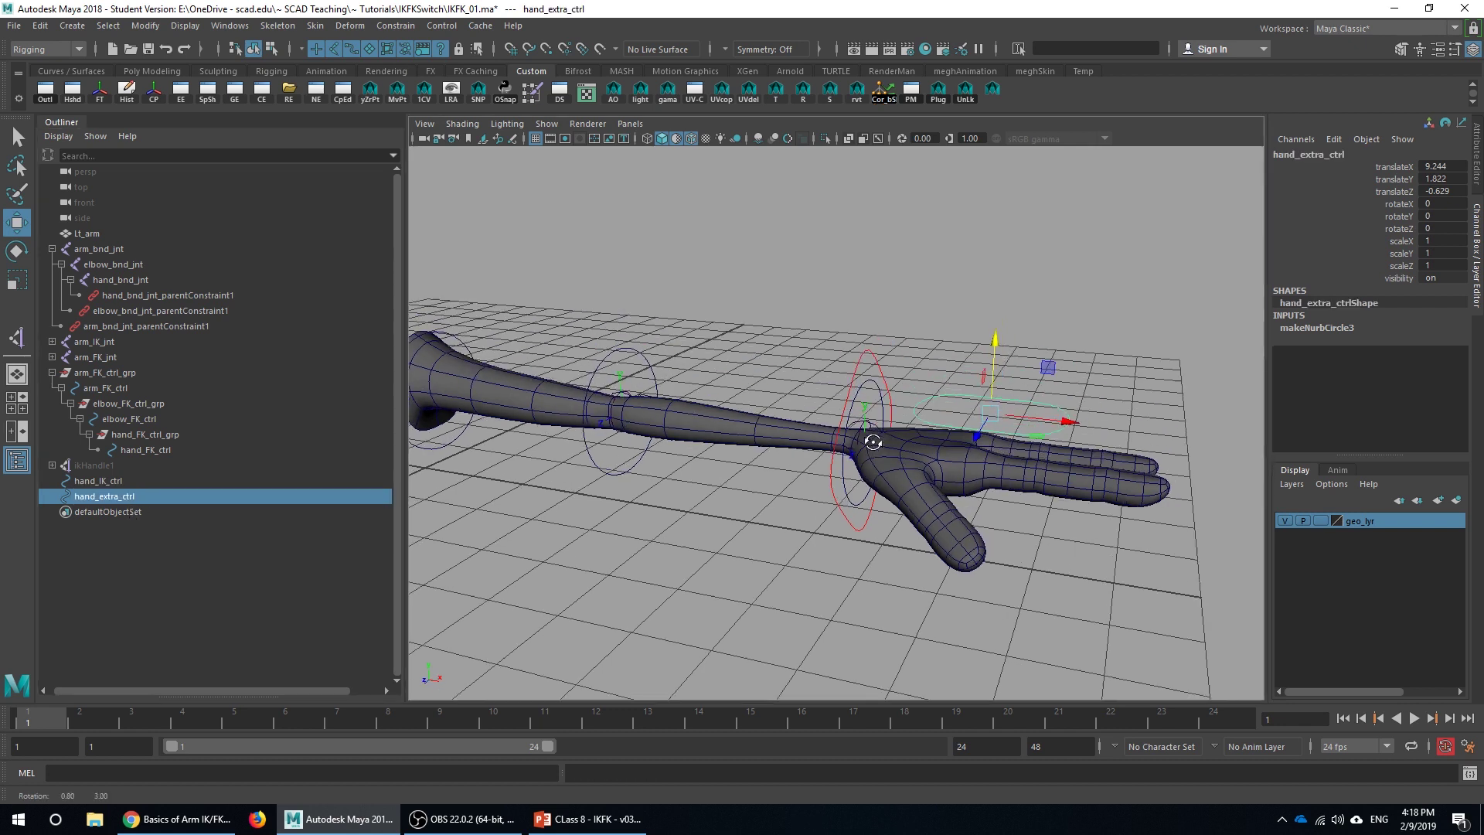
left_click(101, 93)
middle_click_drag(852, 445, 845, 452, "alt")
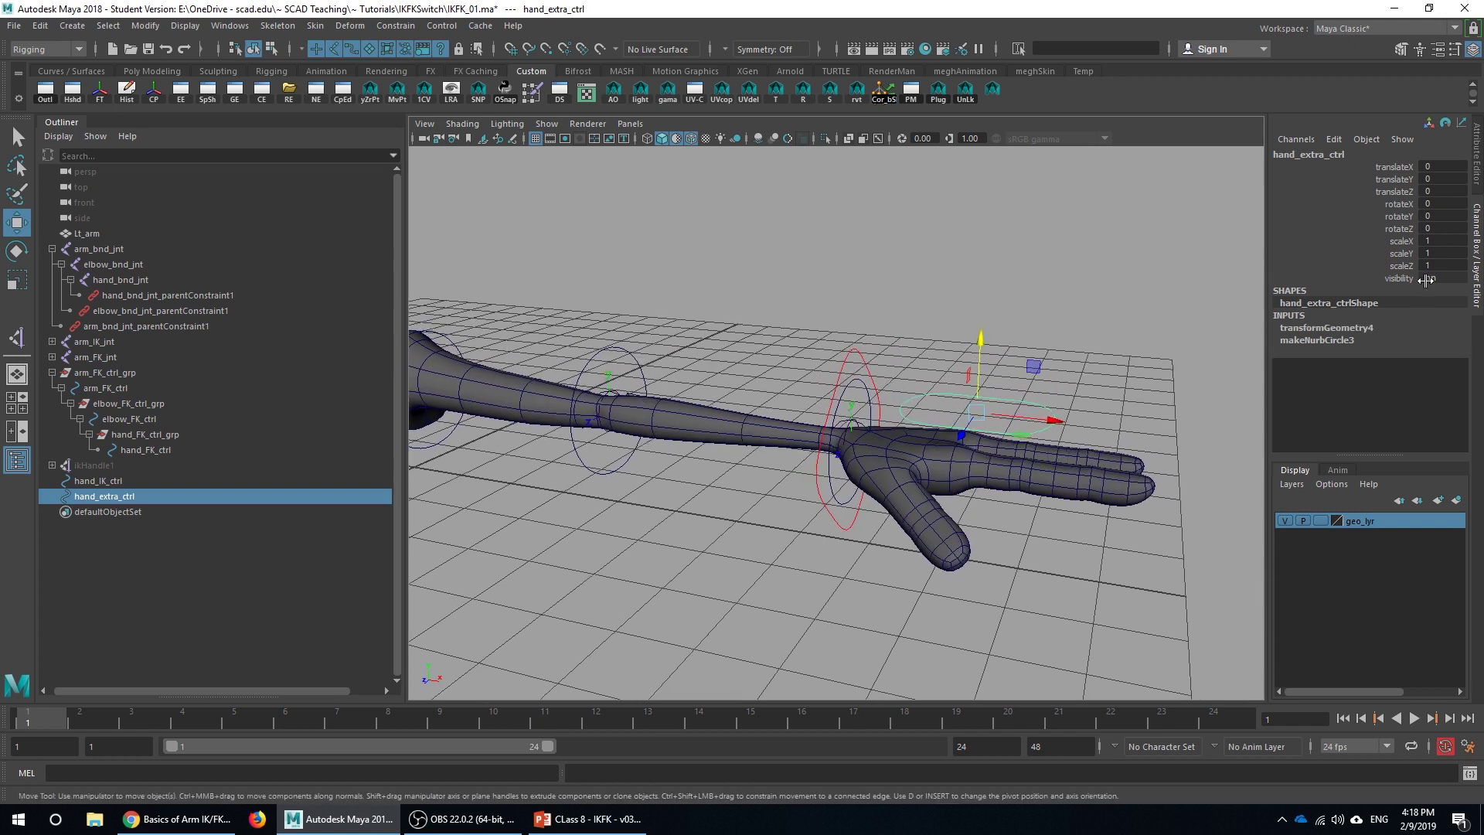
Add a keyable float attribute named IK to hand_extra_ctrl with minimum 0, maximum 1 and default 0
left_click(1421, 278)
left_click(1332, 139)
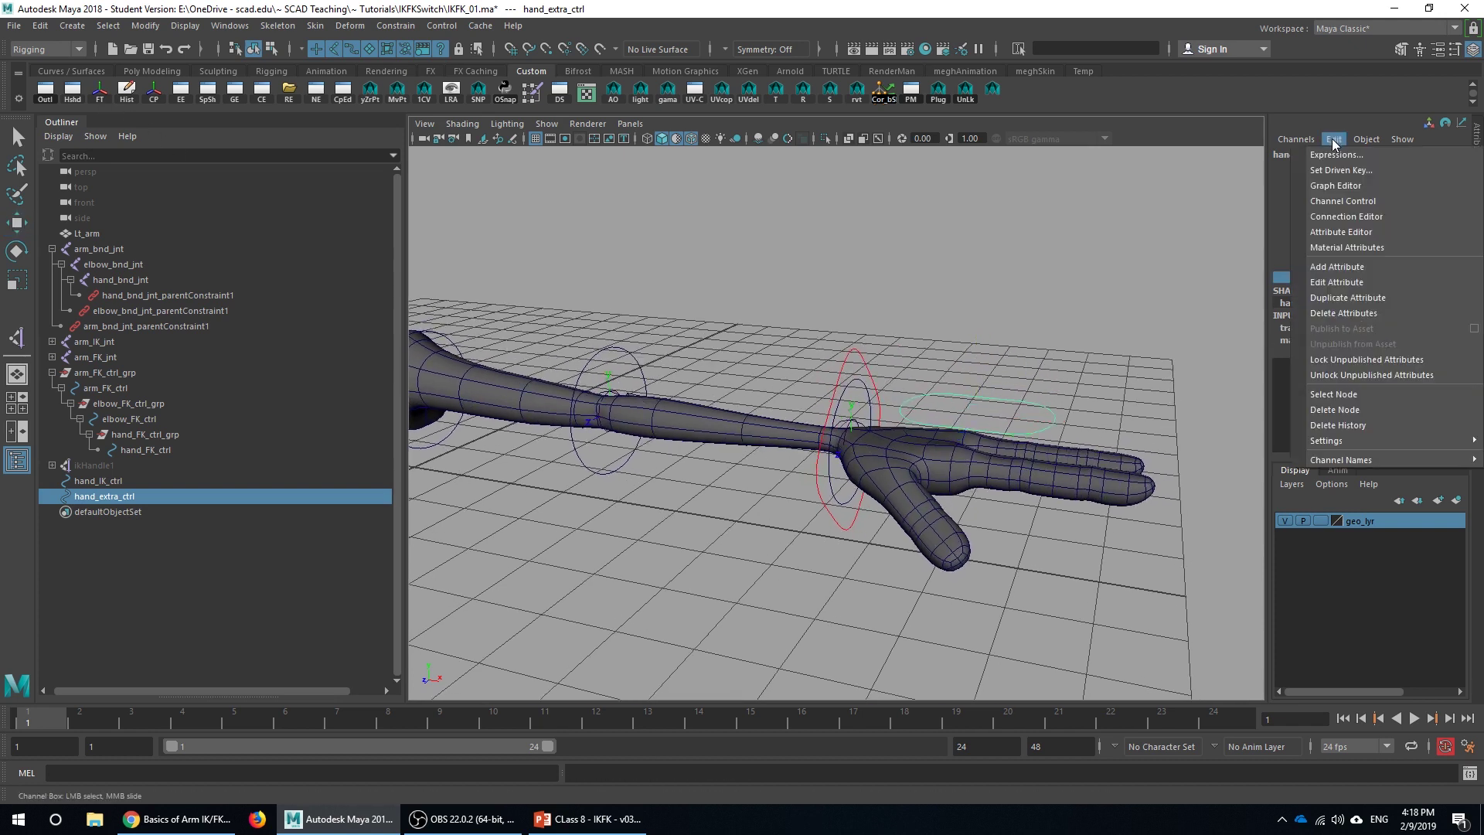
left_click(1338, 267)
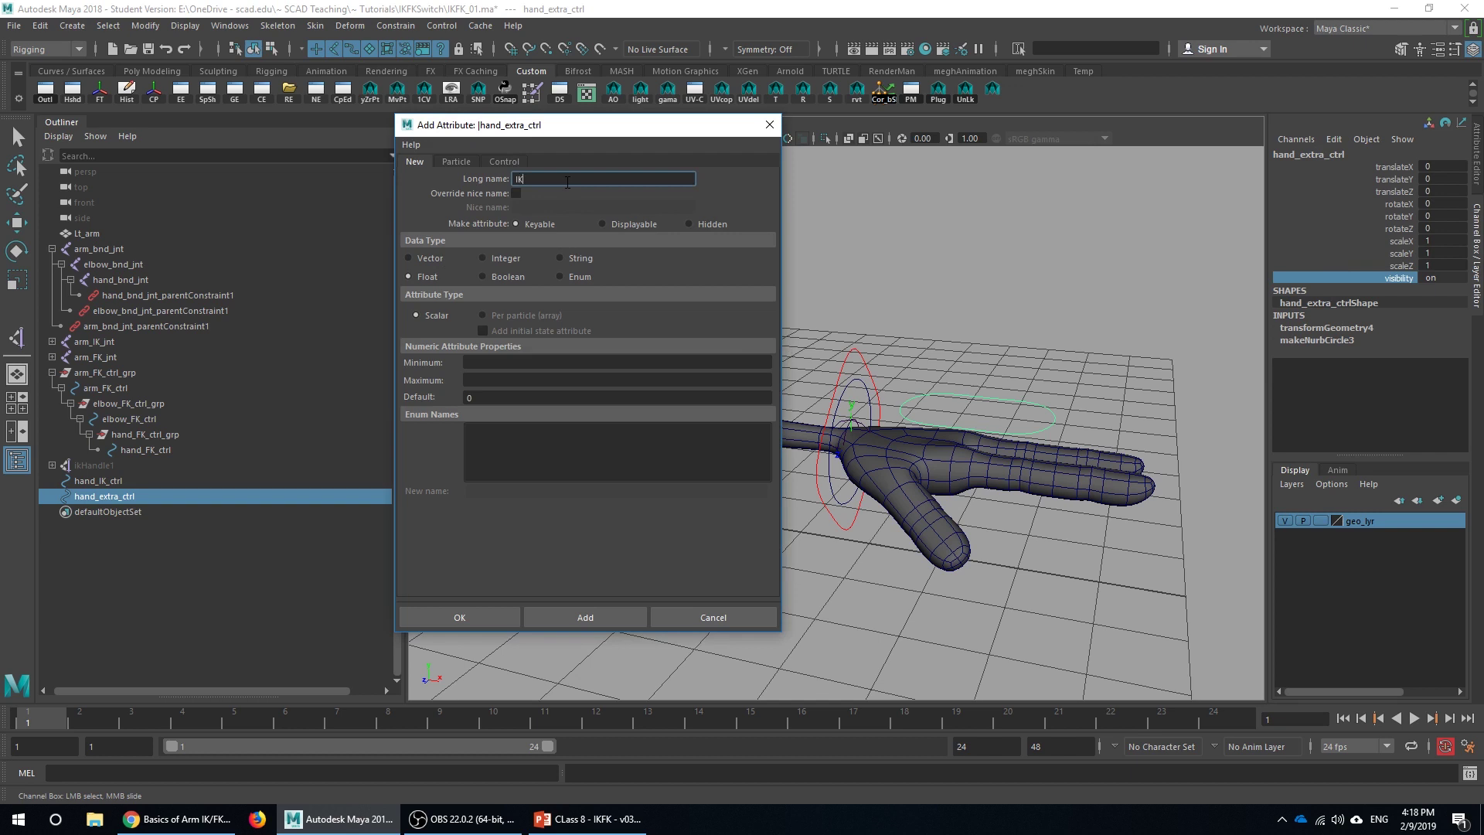
left_click(477, 364)
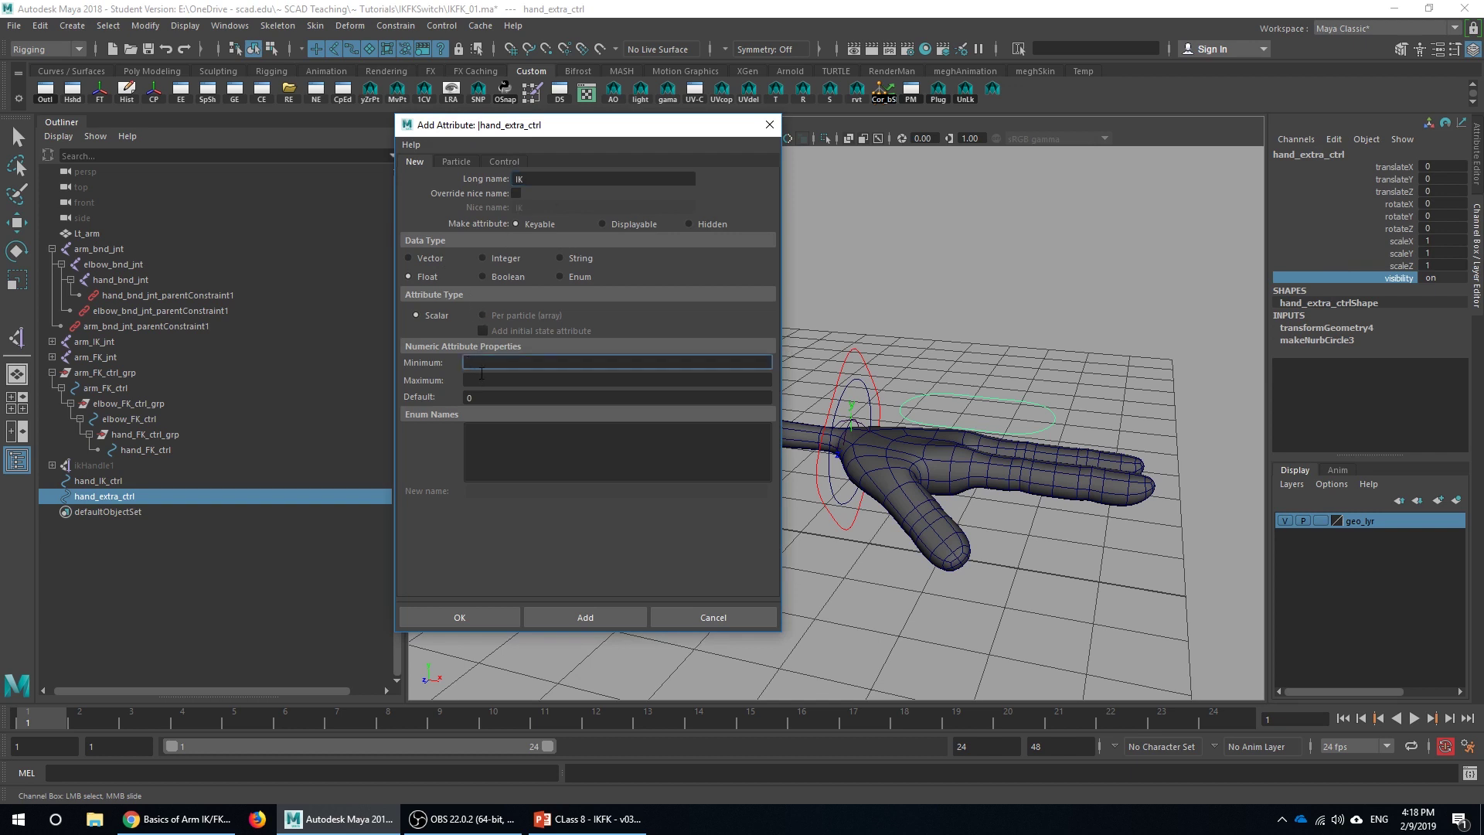
type("0")
key("Tab")
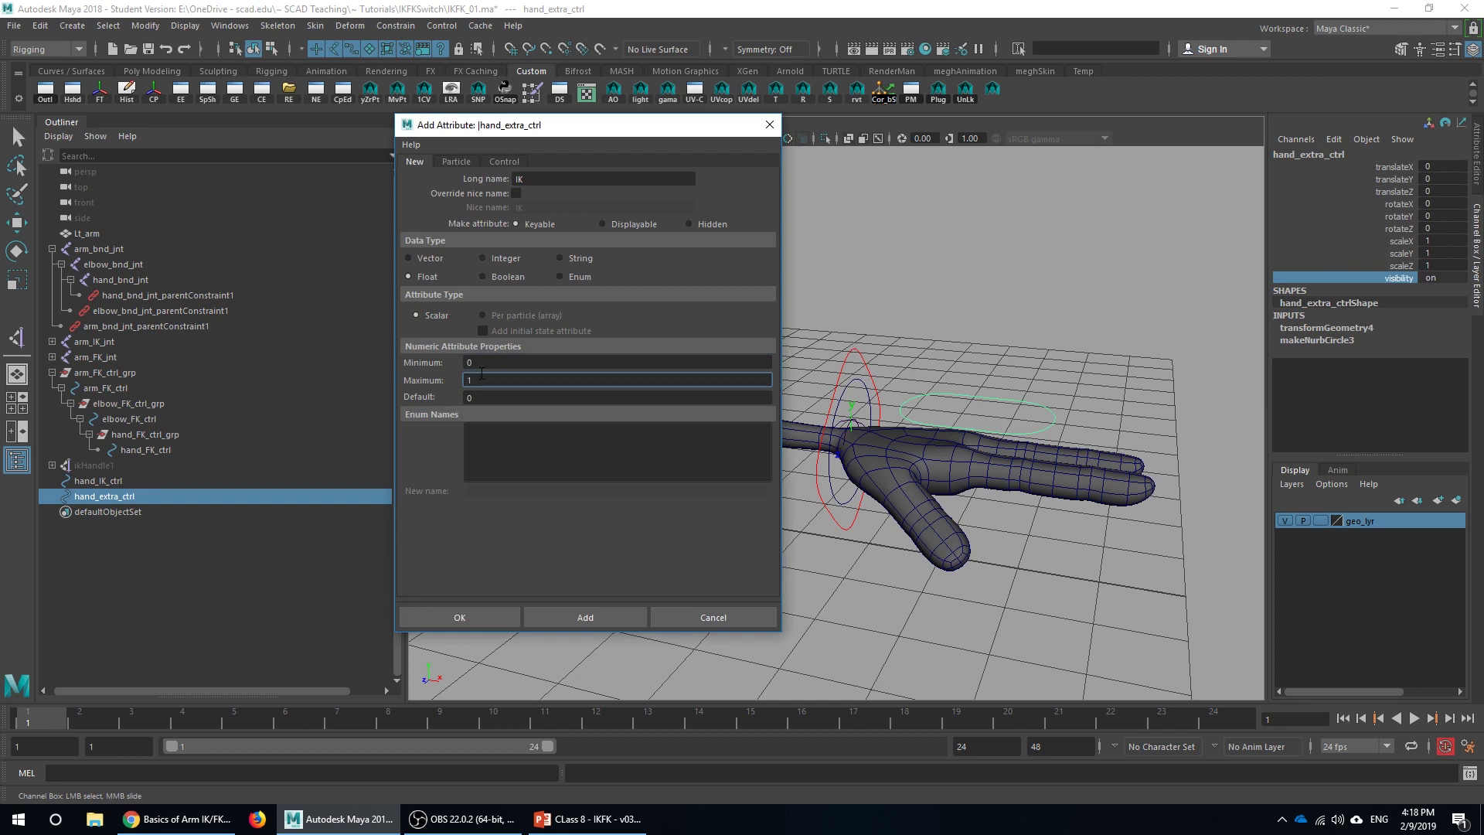
type("1")
left_click(564, 615)
left_click(770, 124)
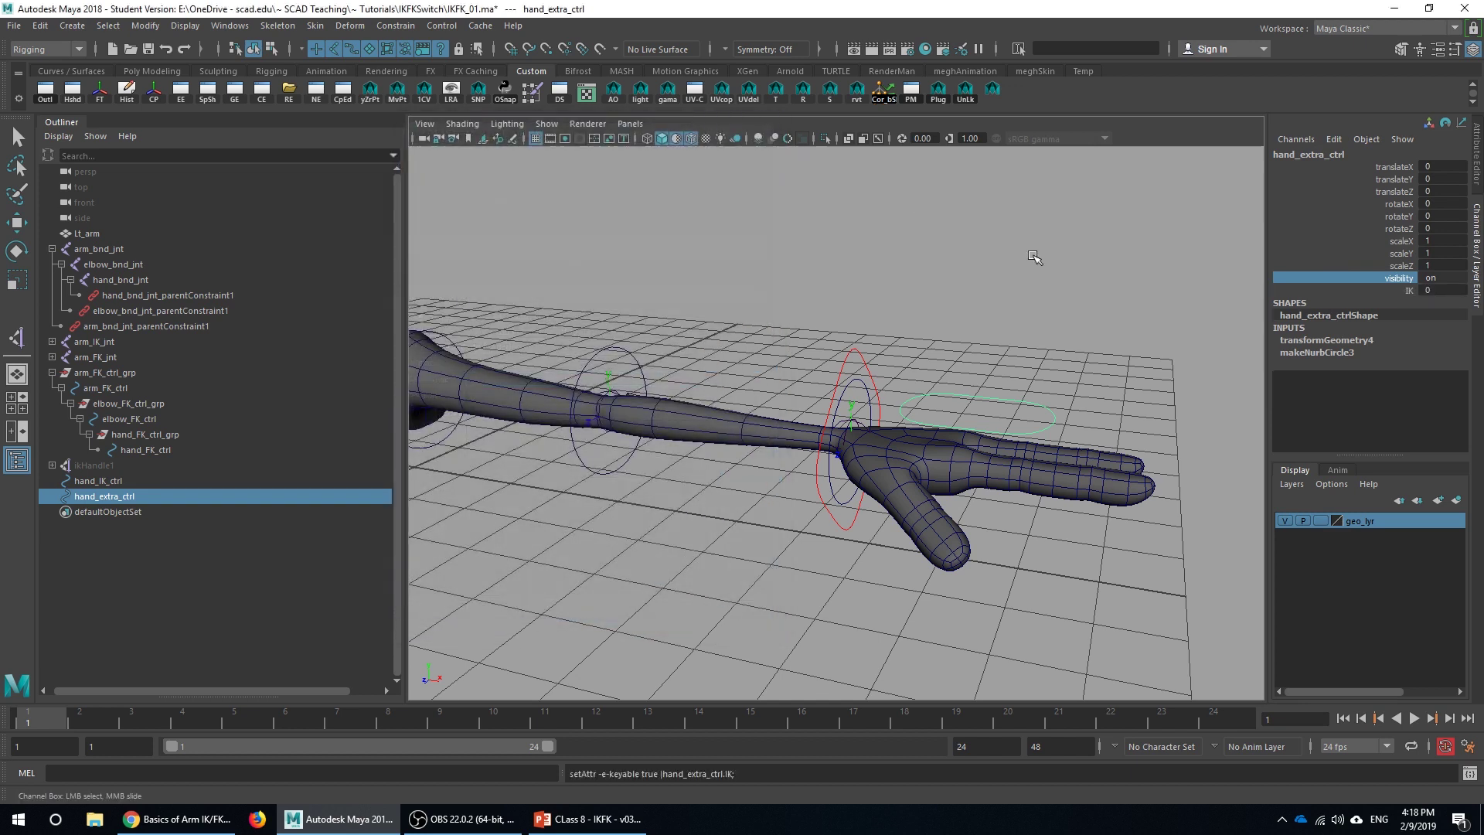
Compare the IK attribute of hand_extra_ctrl with the FK and IK weights on the hand, elbow and arm parent constraints
left_click(1384, 292)
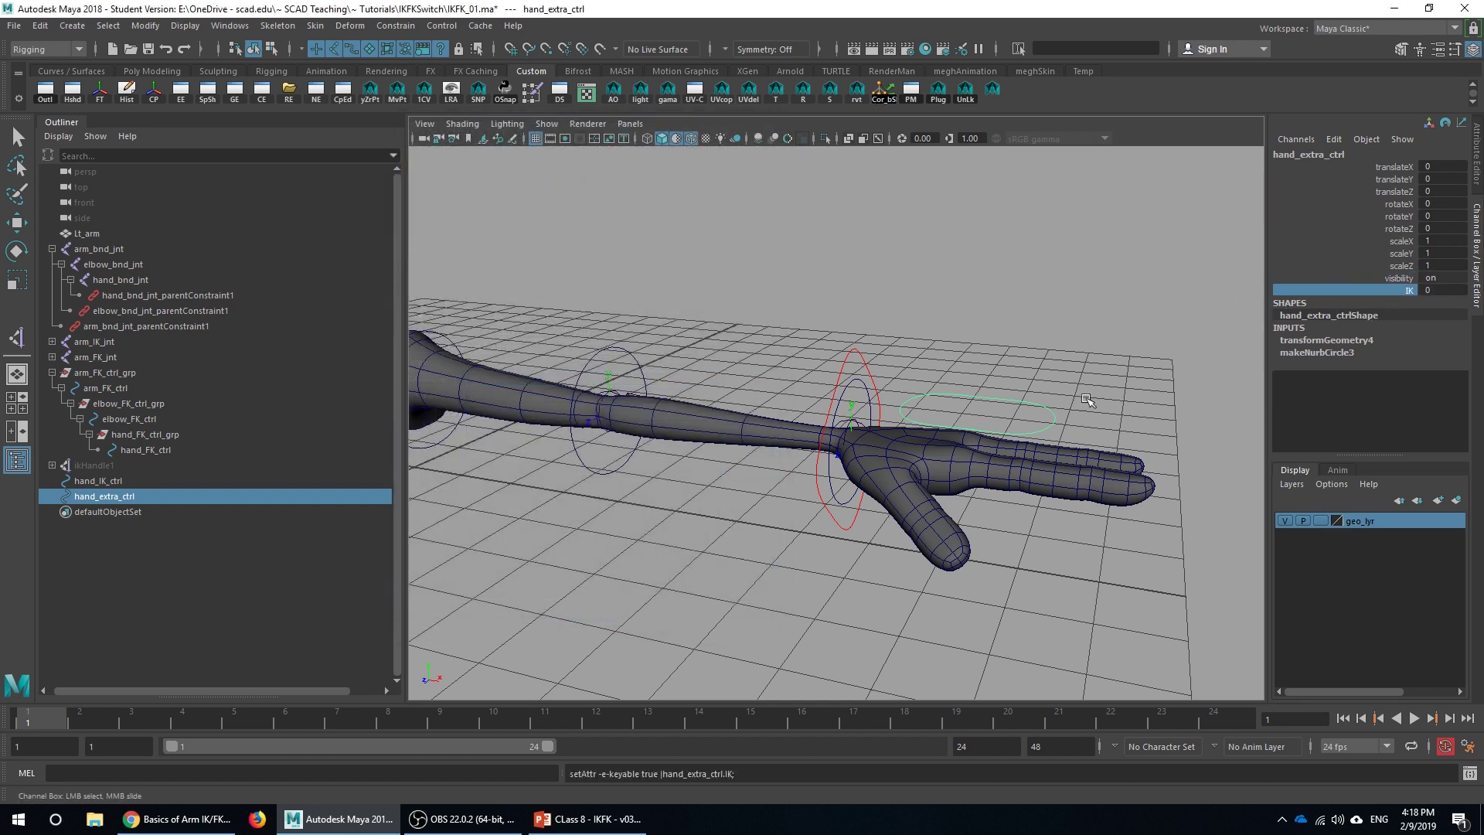
left_click(162, 310)
key("w")
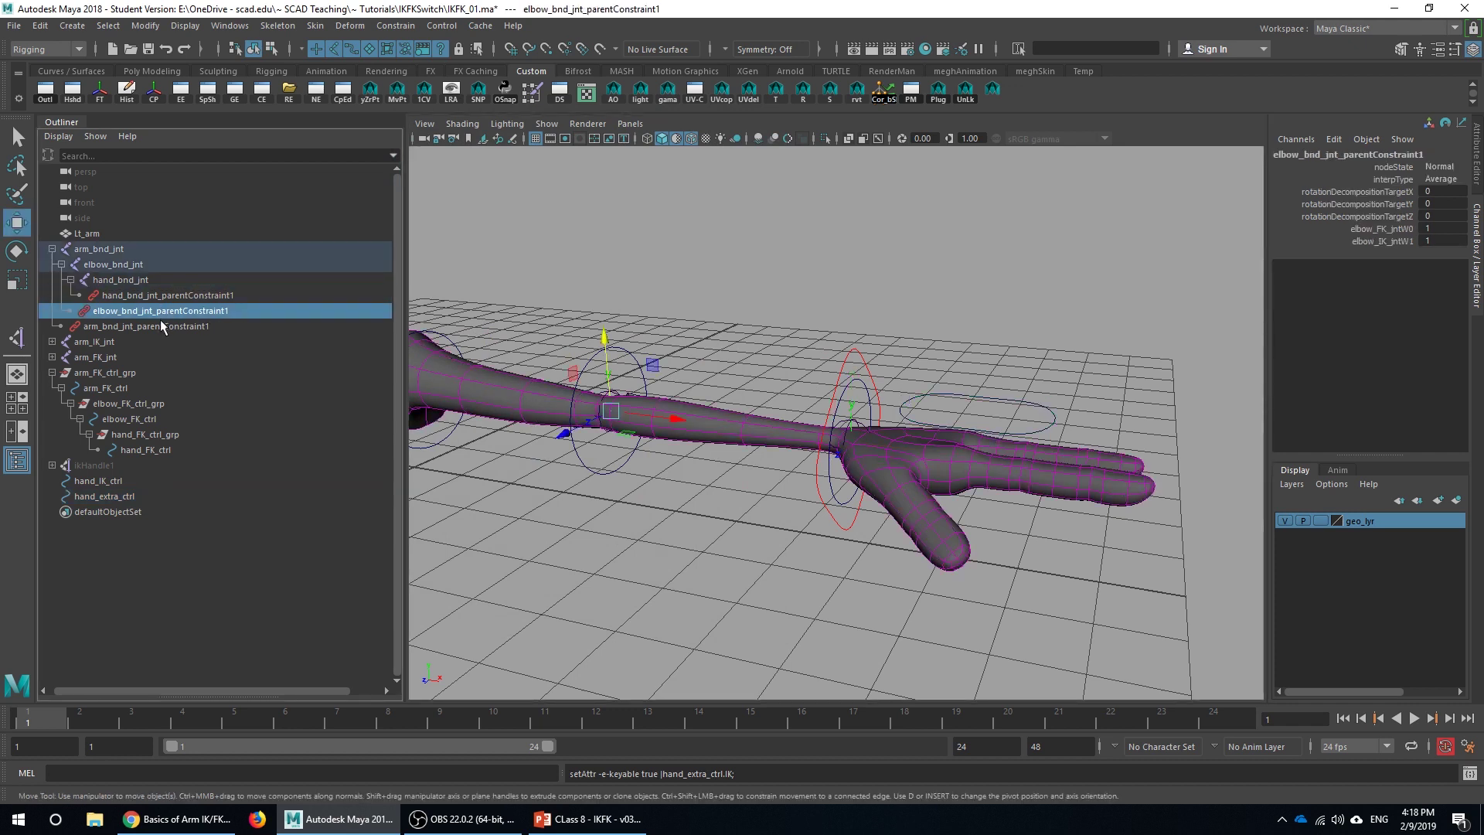
left_click(161, 324)
left_click(141, 295)
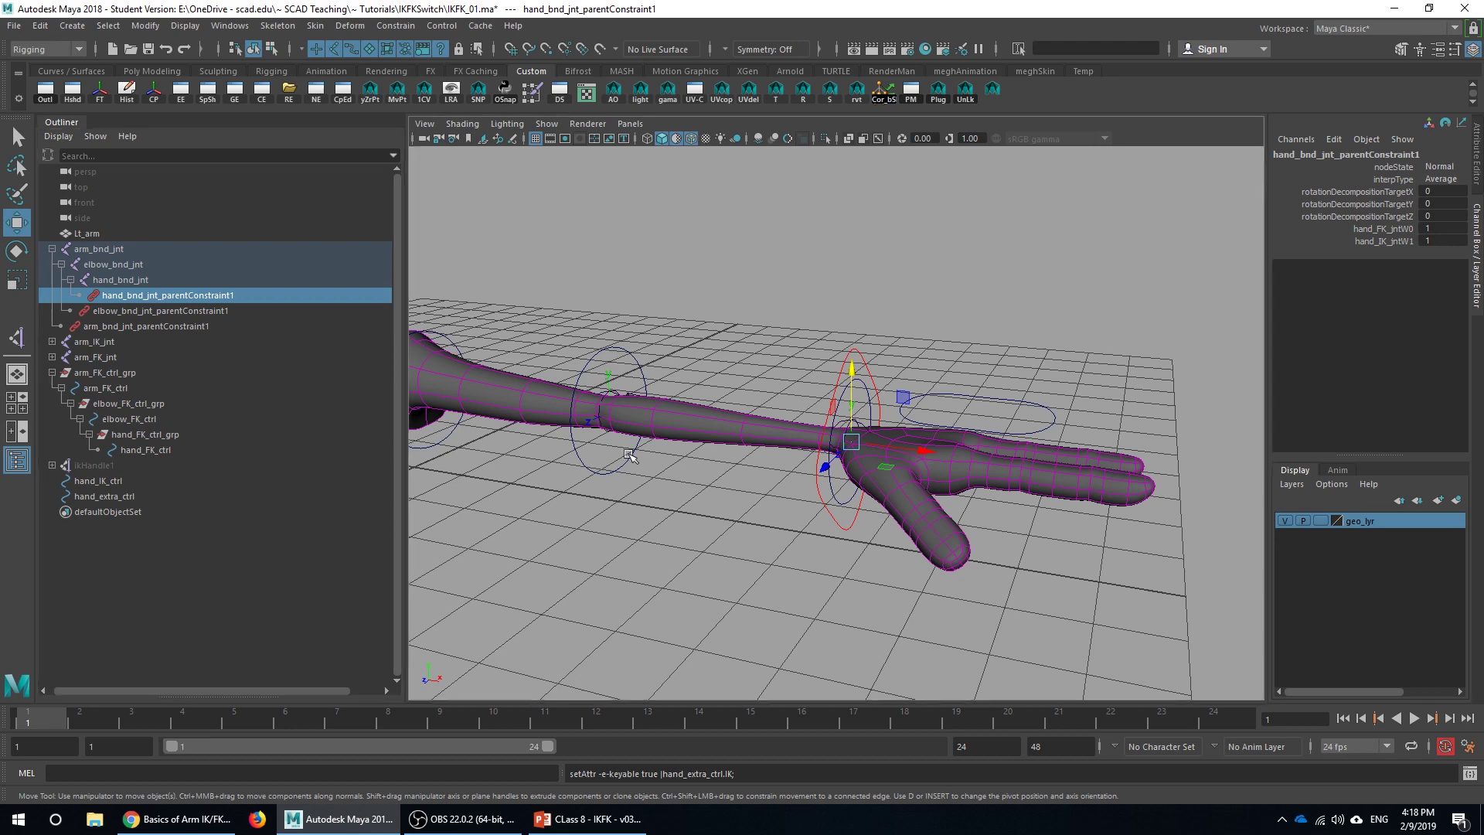
middle_click_drag(621, 450, 651, 466, "alt")
right_click_drag(651, 466, 793, 508, "alt")
left_click(1012, 405)
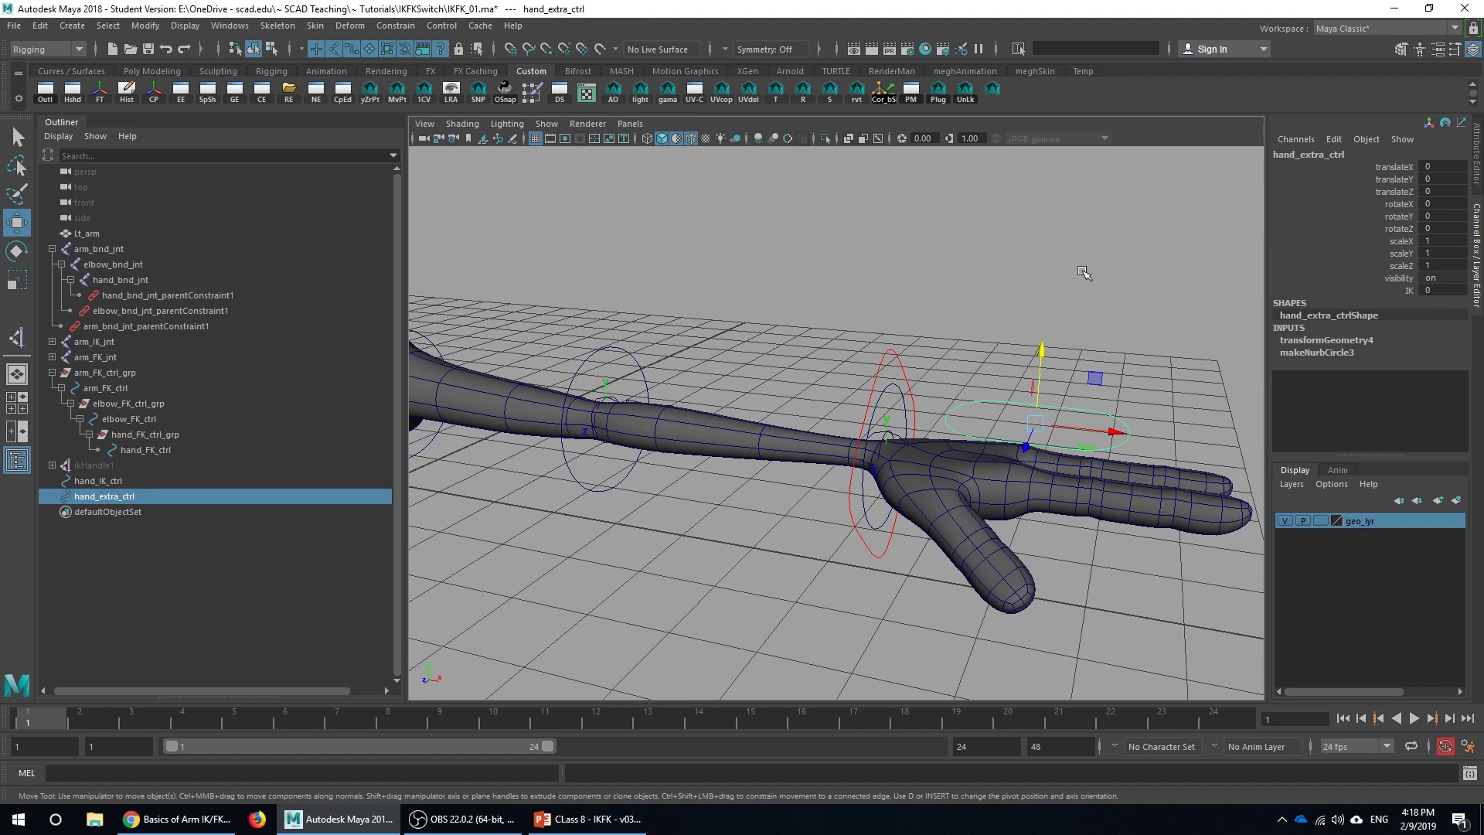
left_click(140, 294)
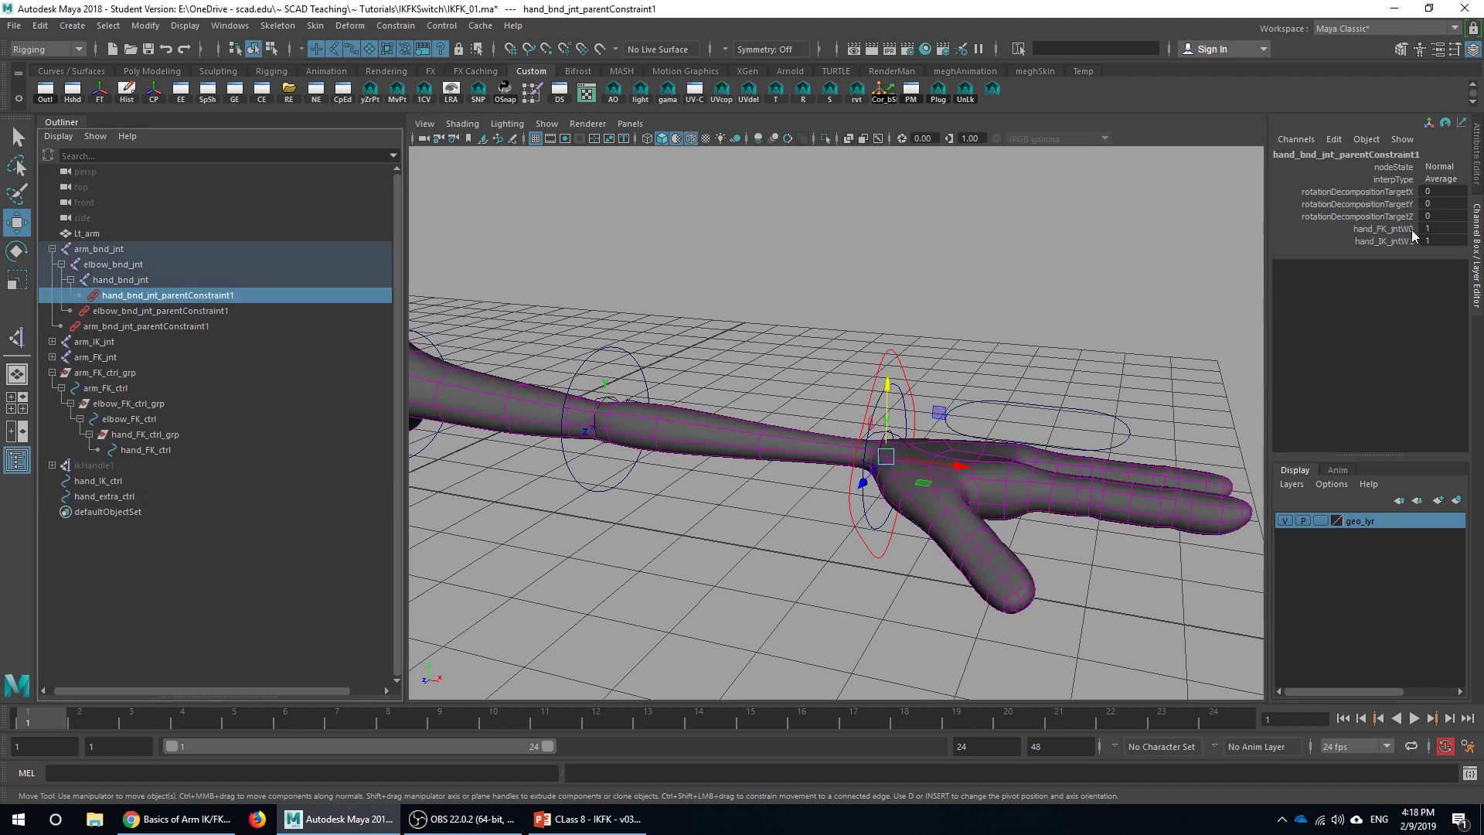
left_click(208, 312)
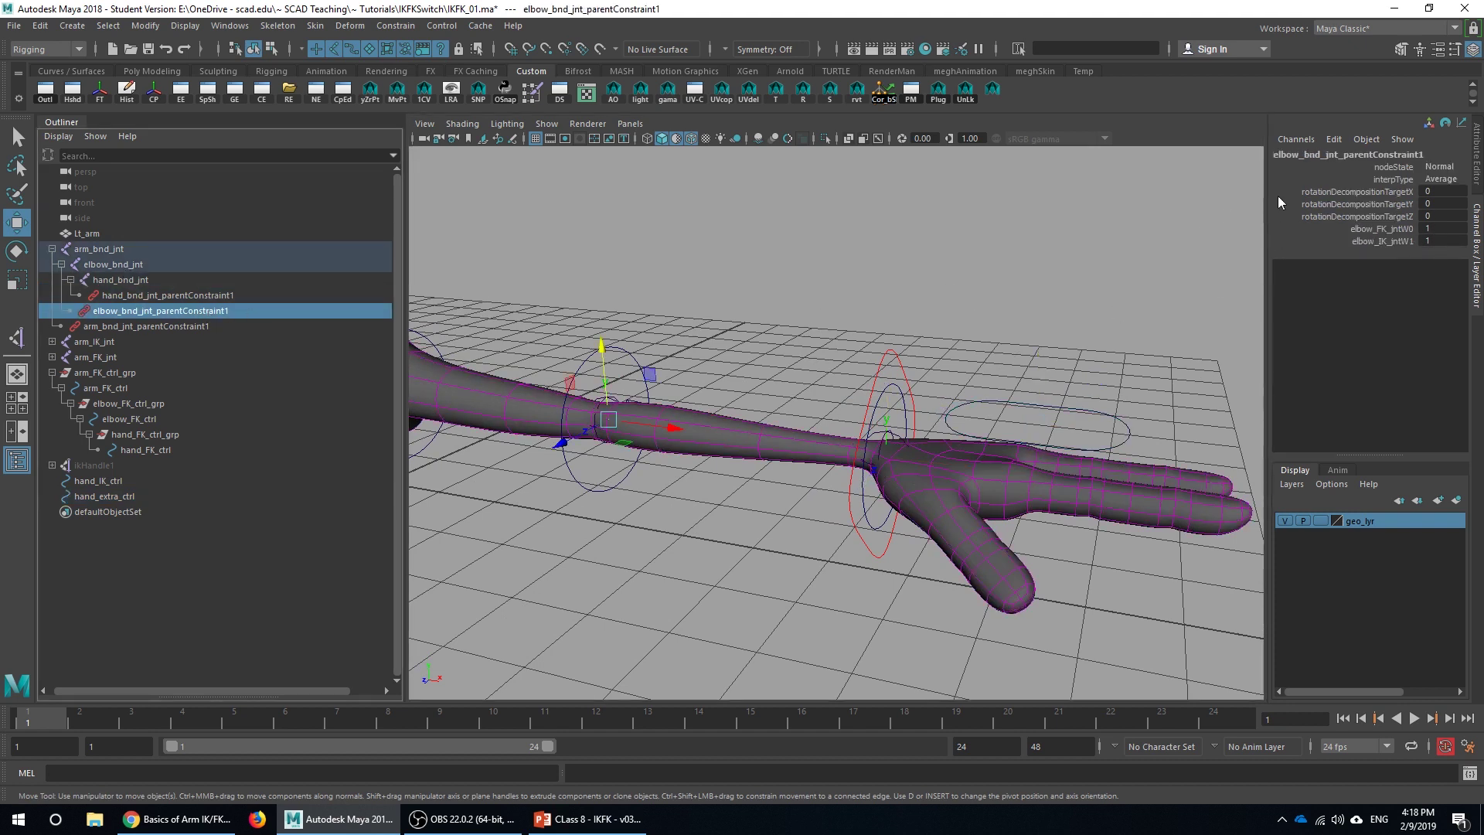
left_click(131, 326)
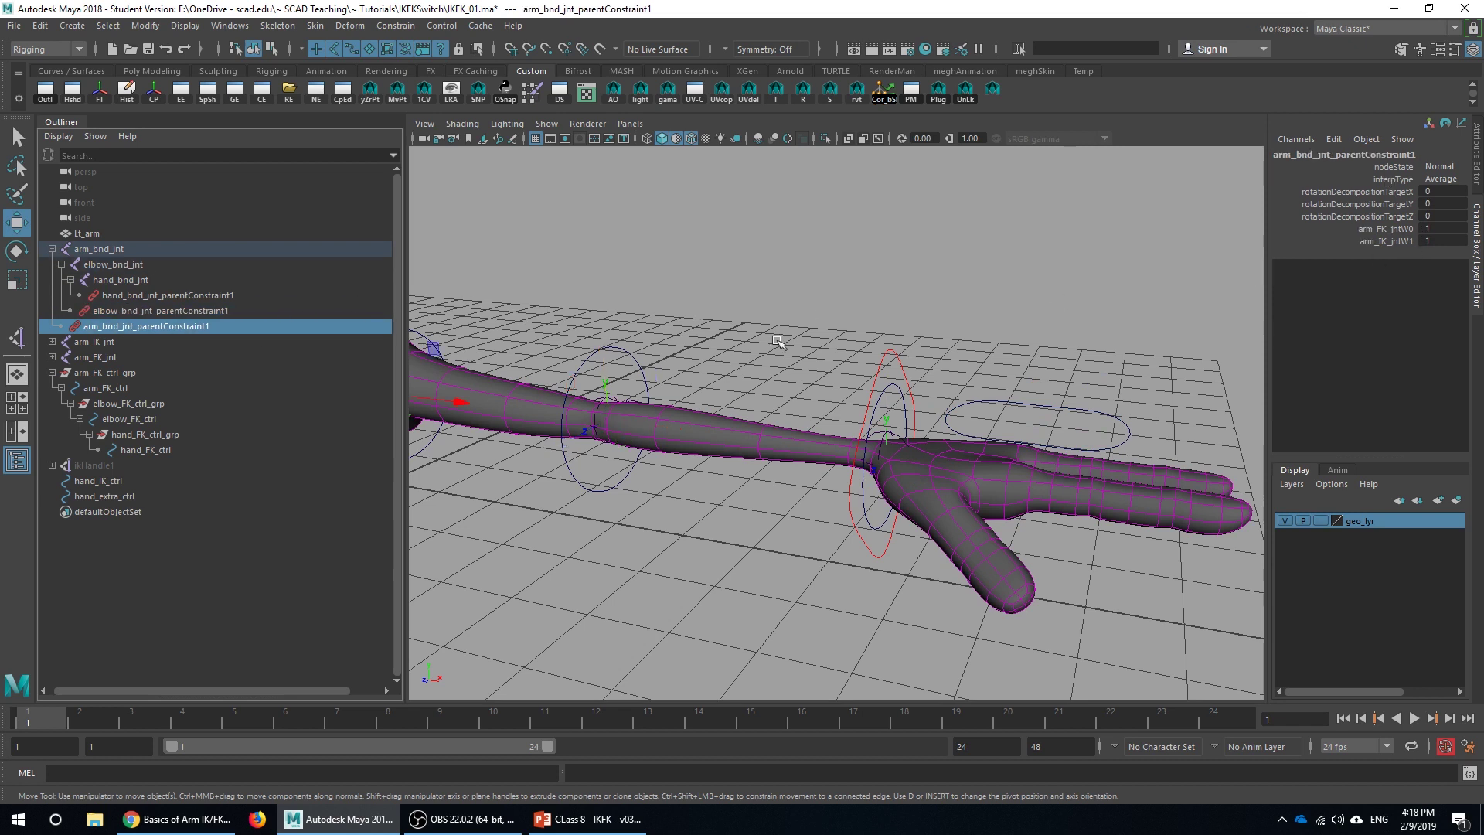
left_click(1363, 240)
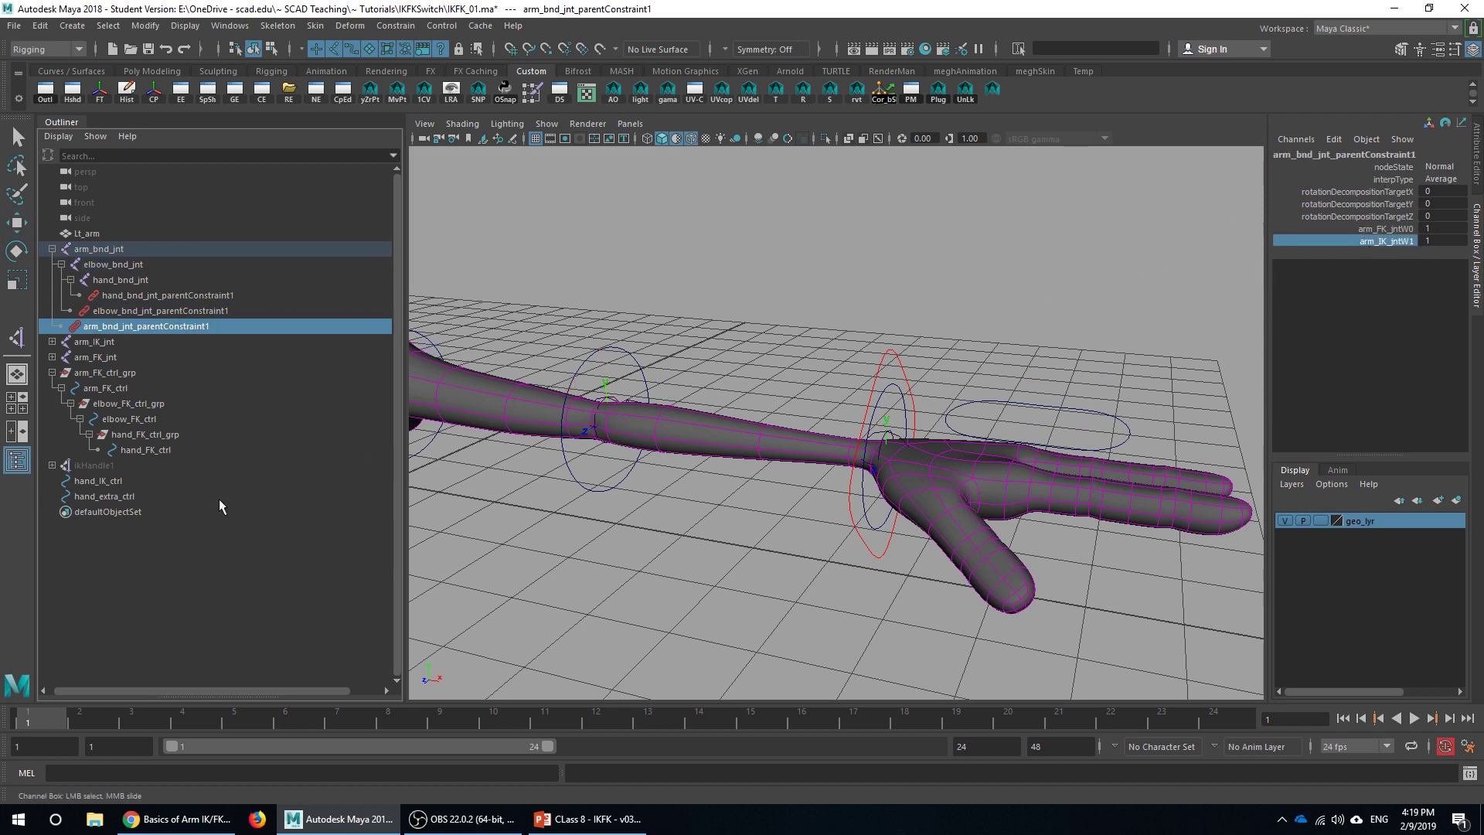
Review the IK attribute of hand_extra_ctrl against the joint weights on the arm, elbow and hand bind joints' parent constraints
left_click(94, 497)
key("w")
left_click(1425, 291)
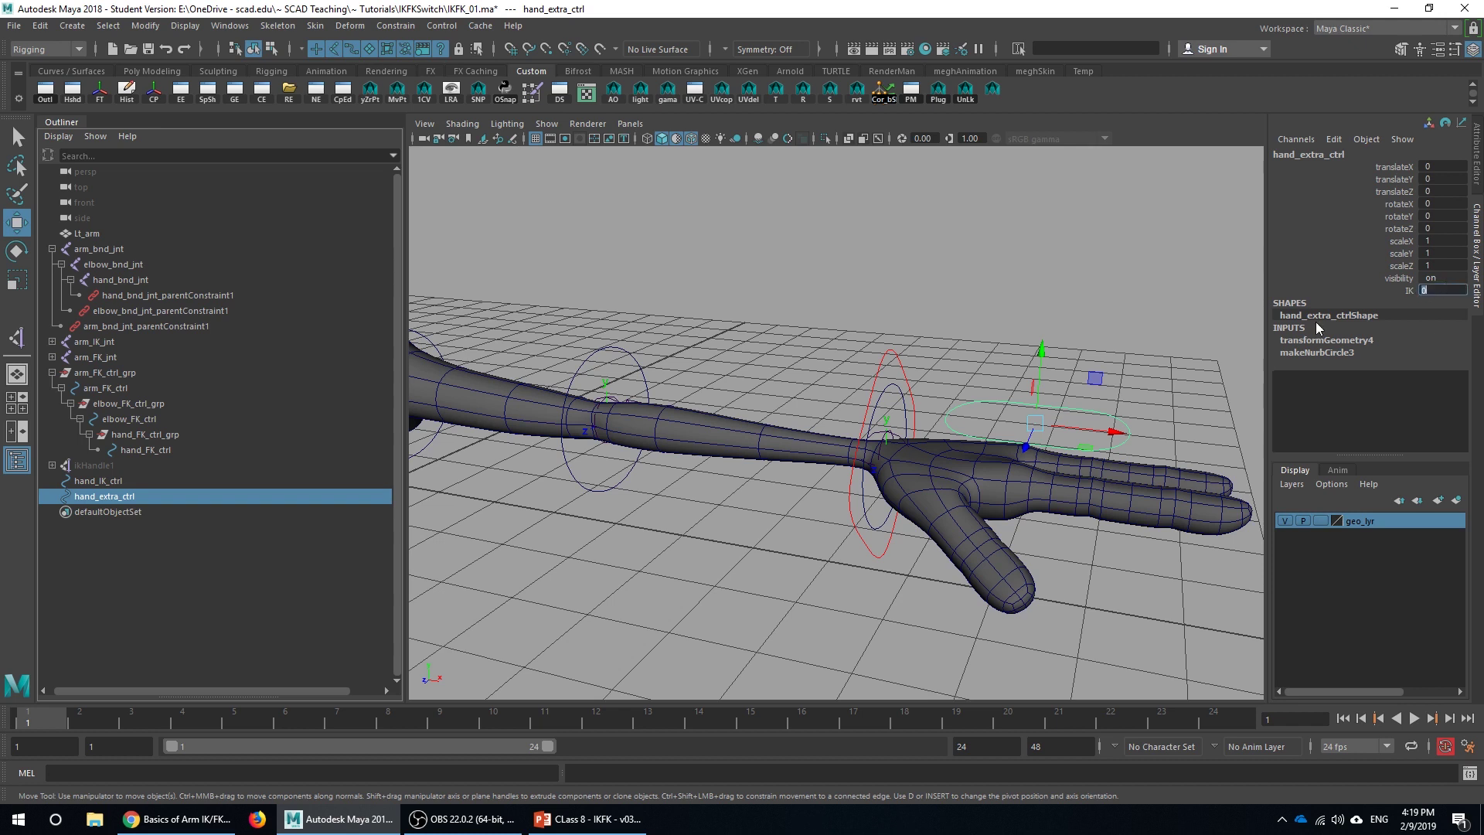
left_click(134, 325)
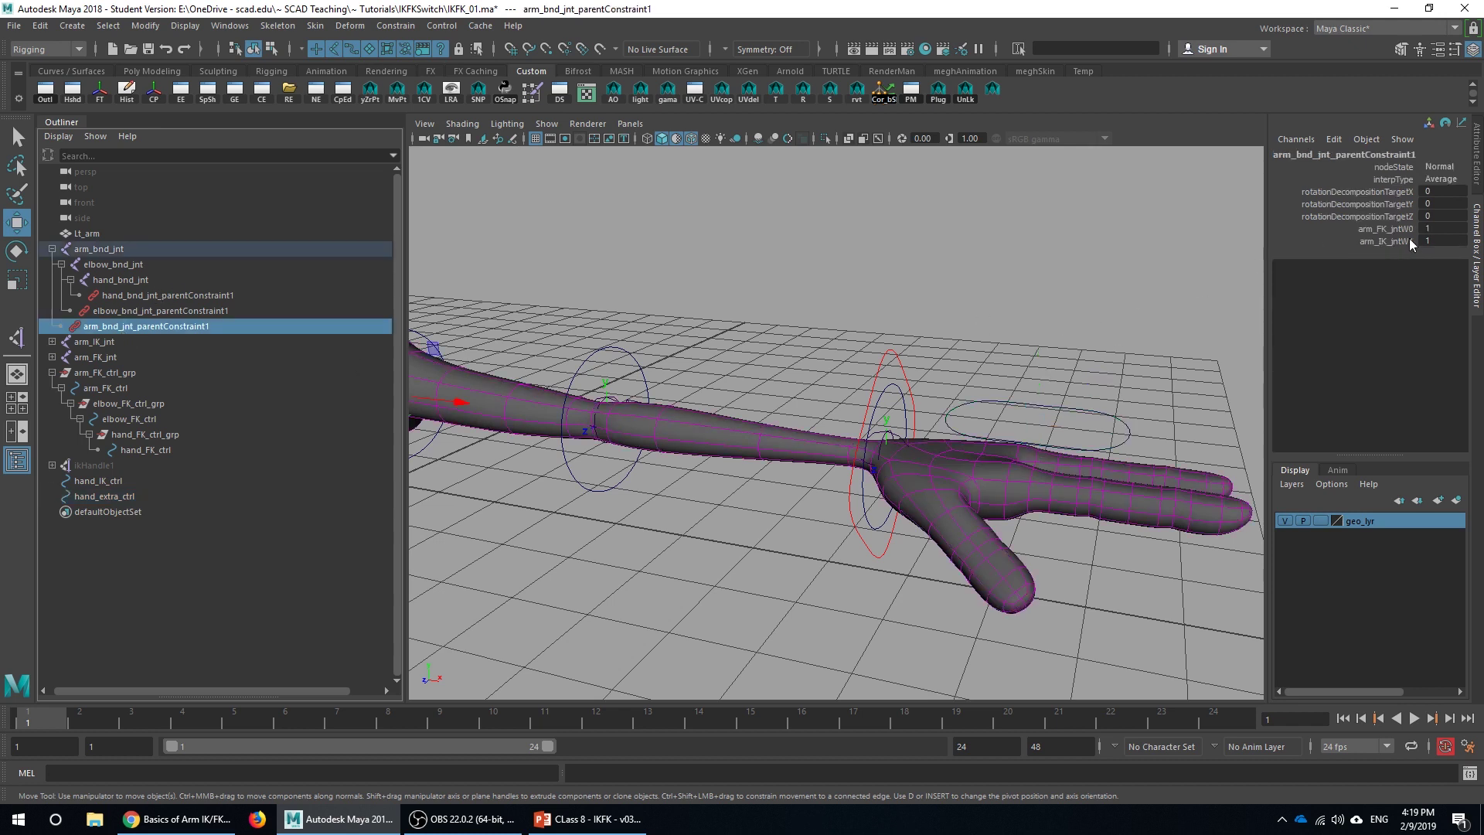
left_click(121, 496)
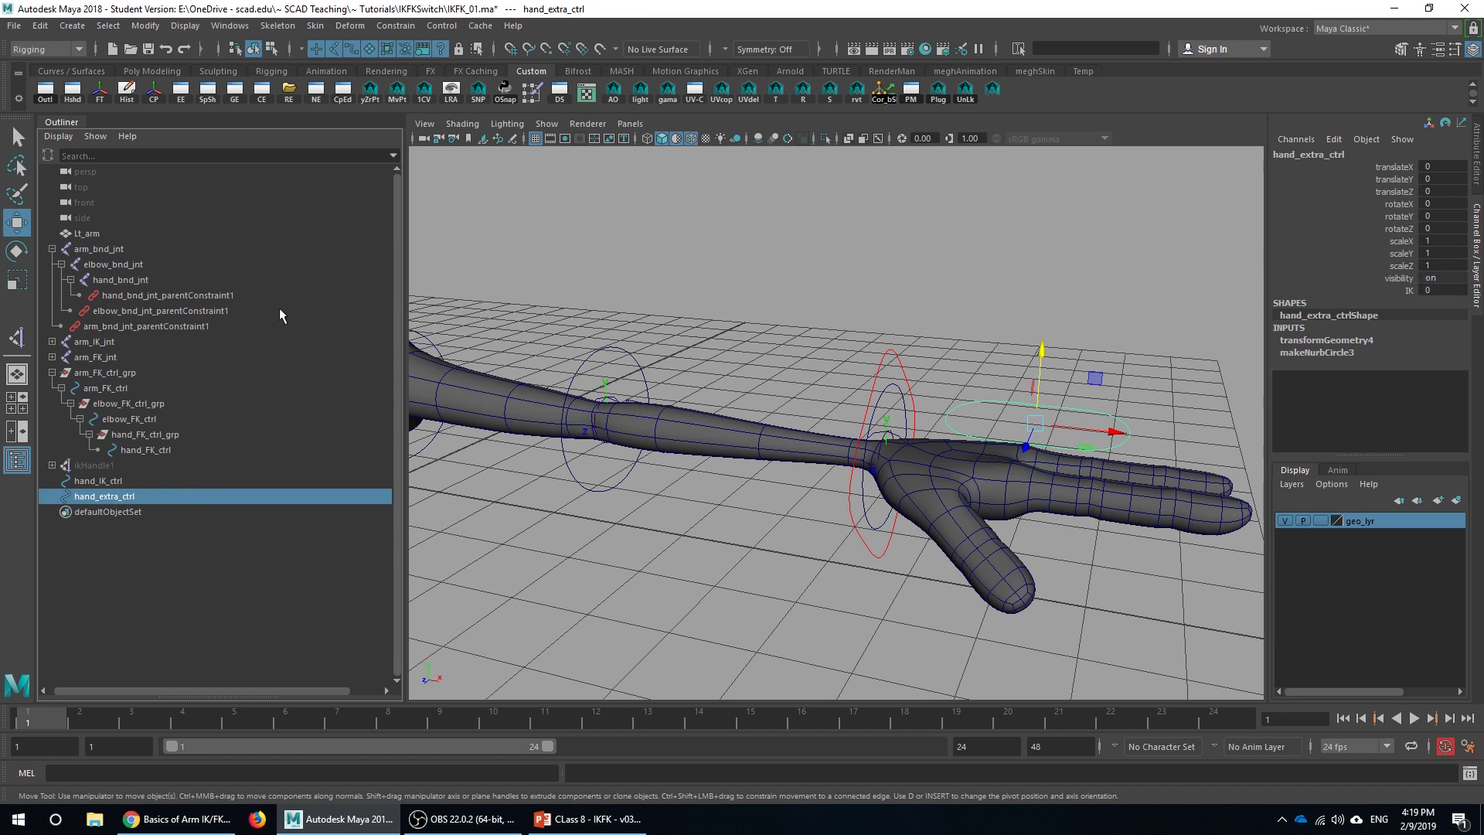
left_click(141, 297)
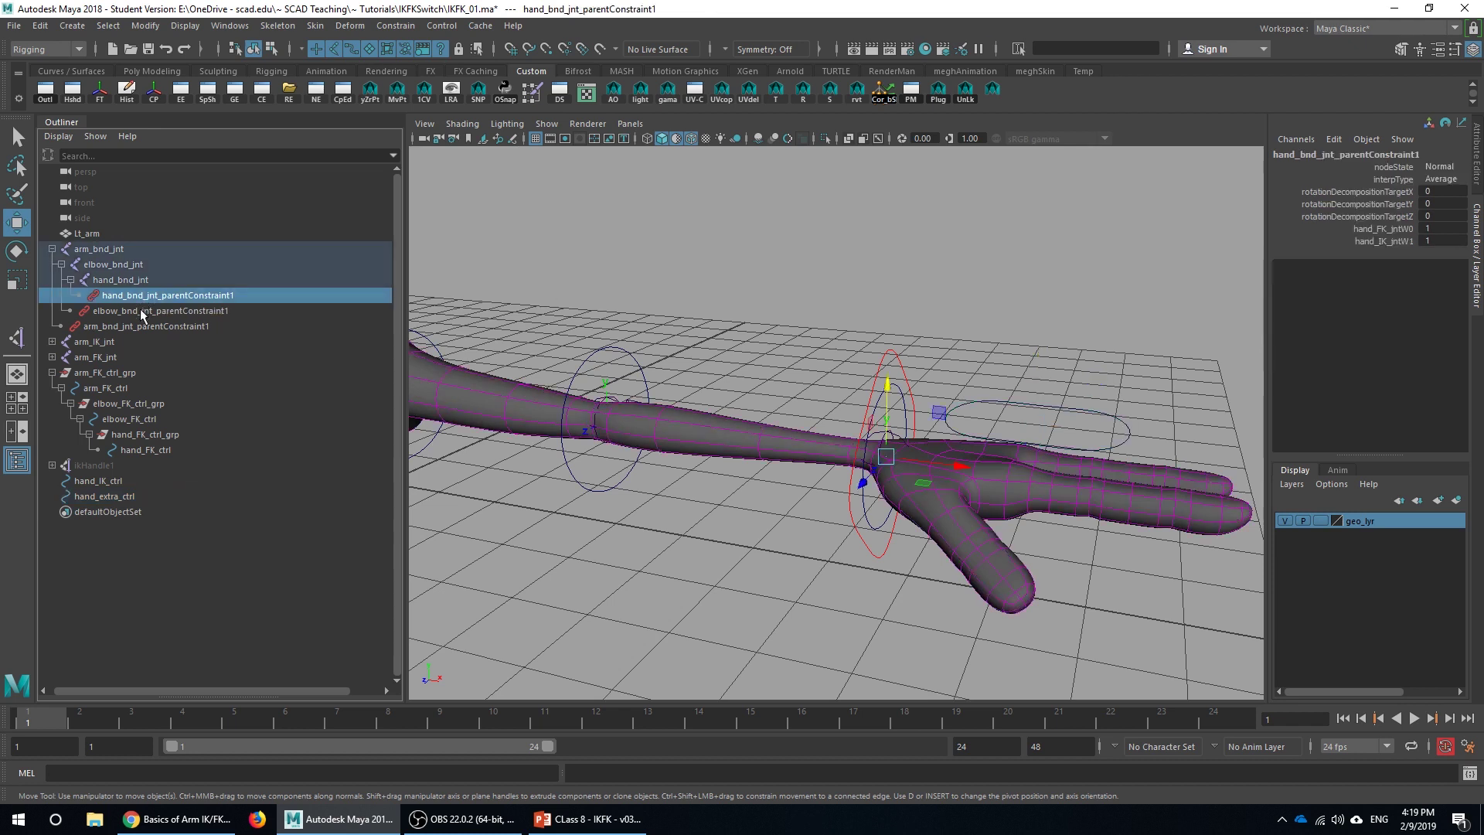
left_click(140, 310)
left_click(141, 327)
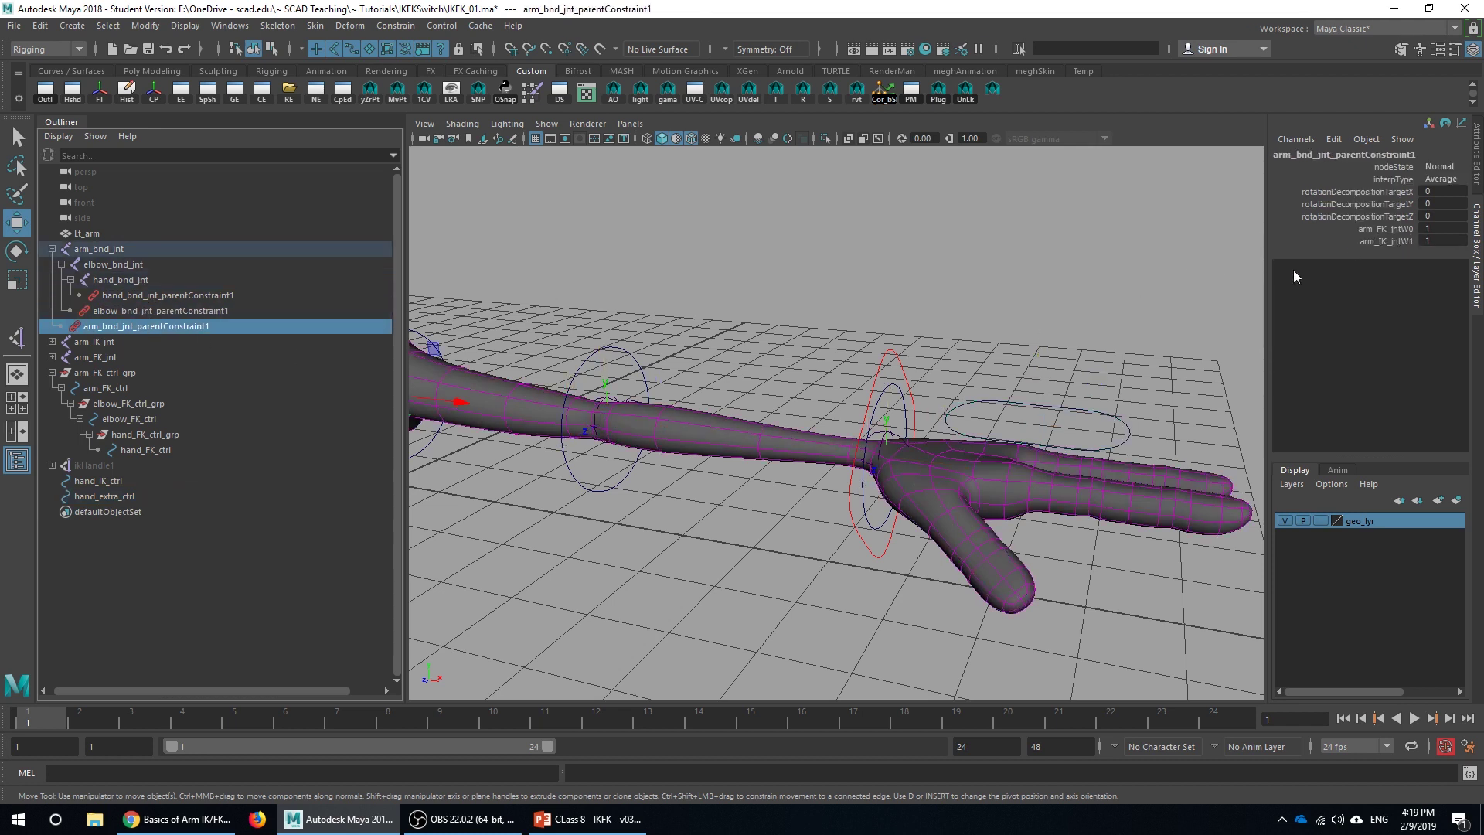
middle_click_drag(897, 356, 886, 308, "alt")
left_click_drag(886, 308, 778, 358, "alt")
middle_click_drag(778, 358, 779, 306, "alt")
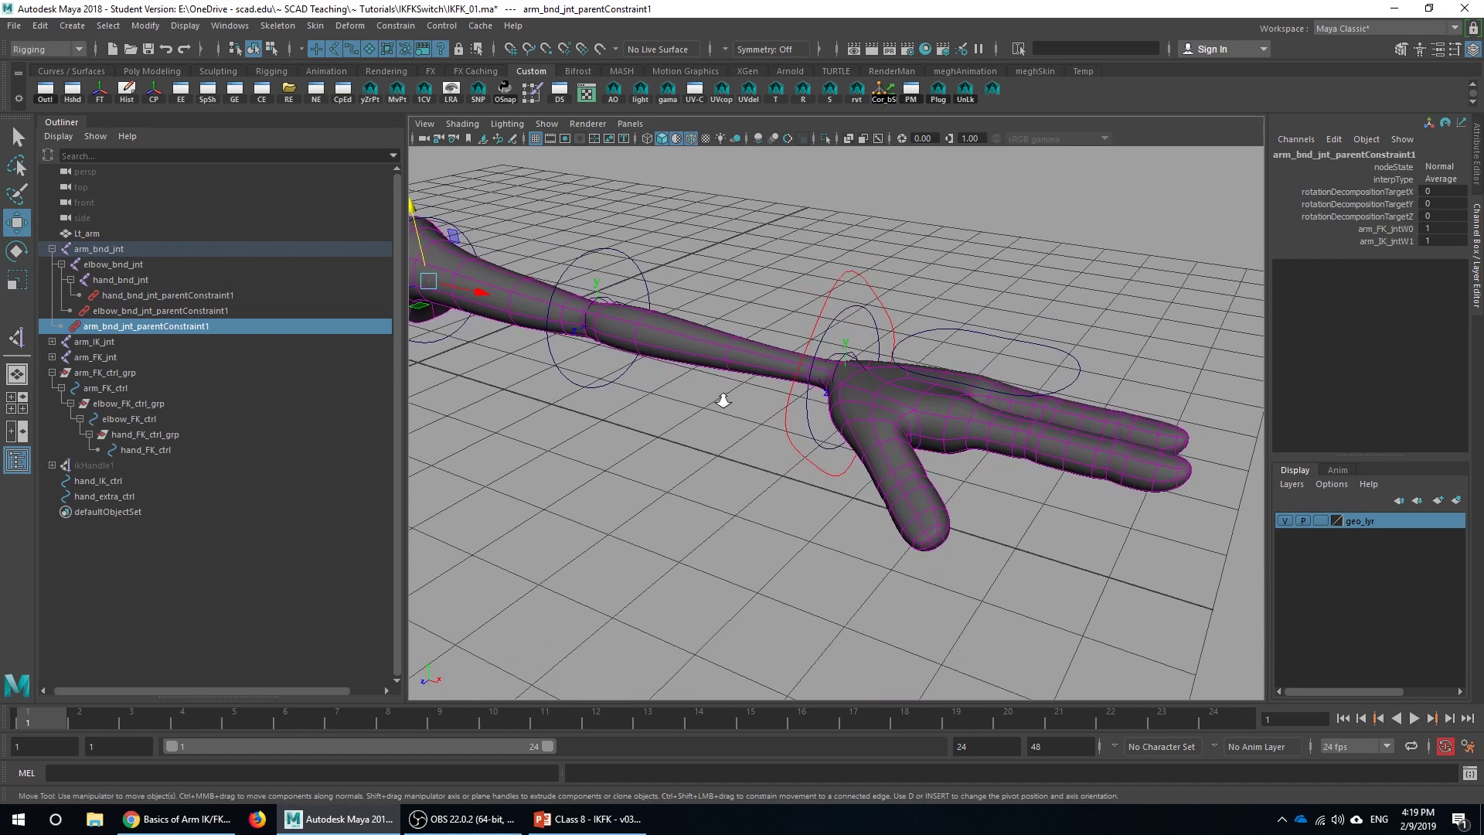
right_click_drag(724, 400, 752, 374, "alt")
left_click_drag(751, 375, 749, 385, "alt")
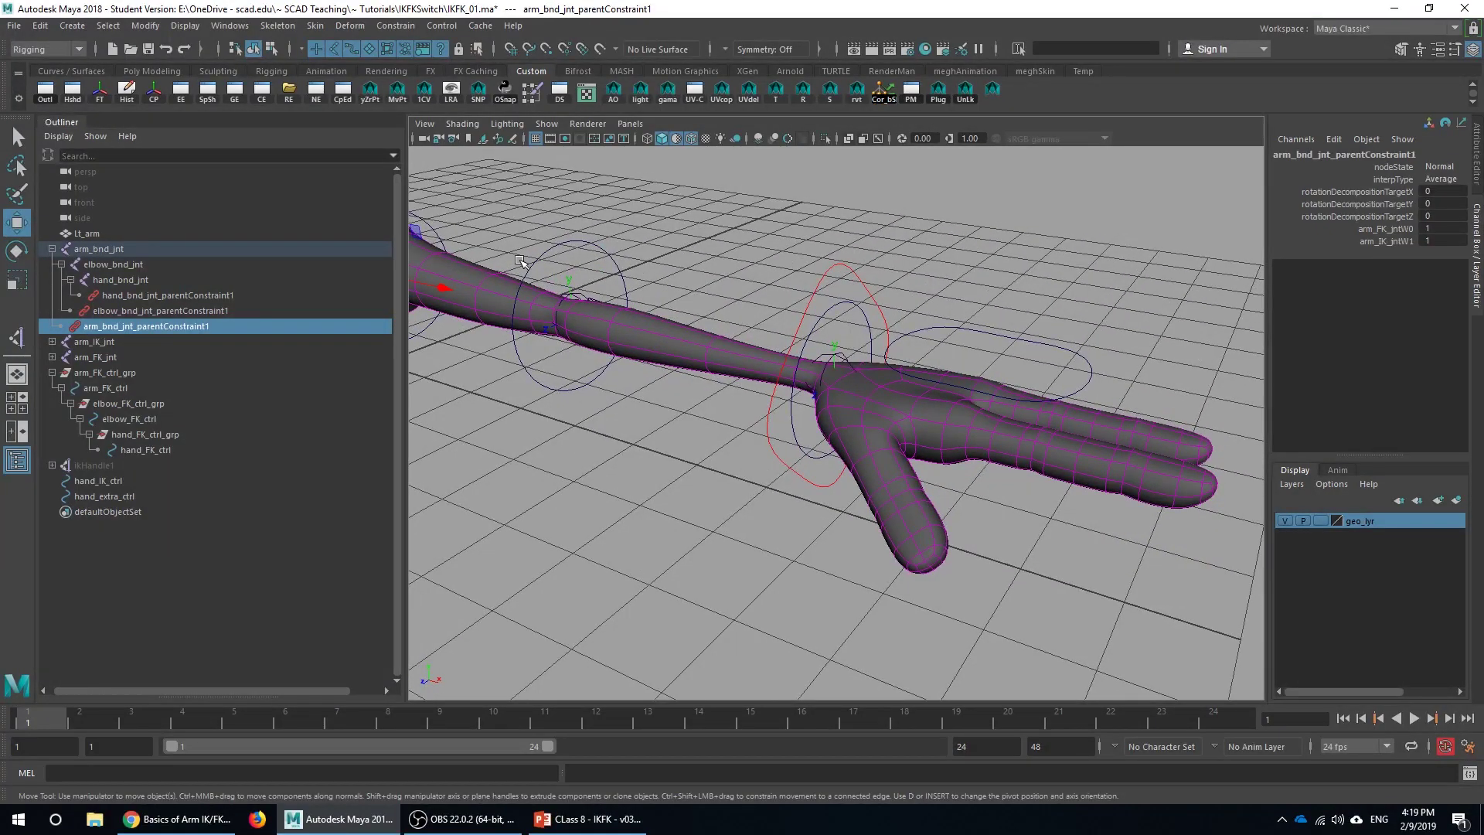
Open the Connection Editor and load hand_extra_ctrl as the source, showing its IK attribute
left_click(229, 25)
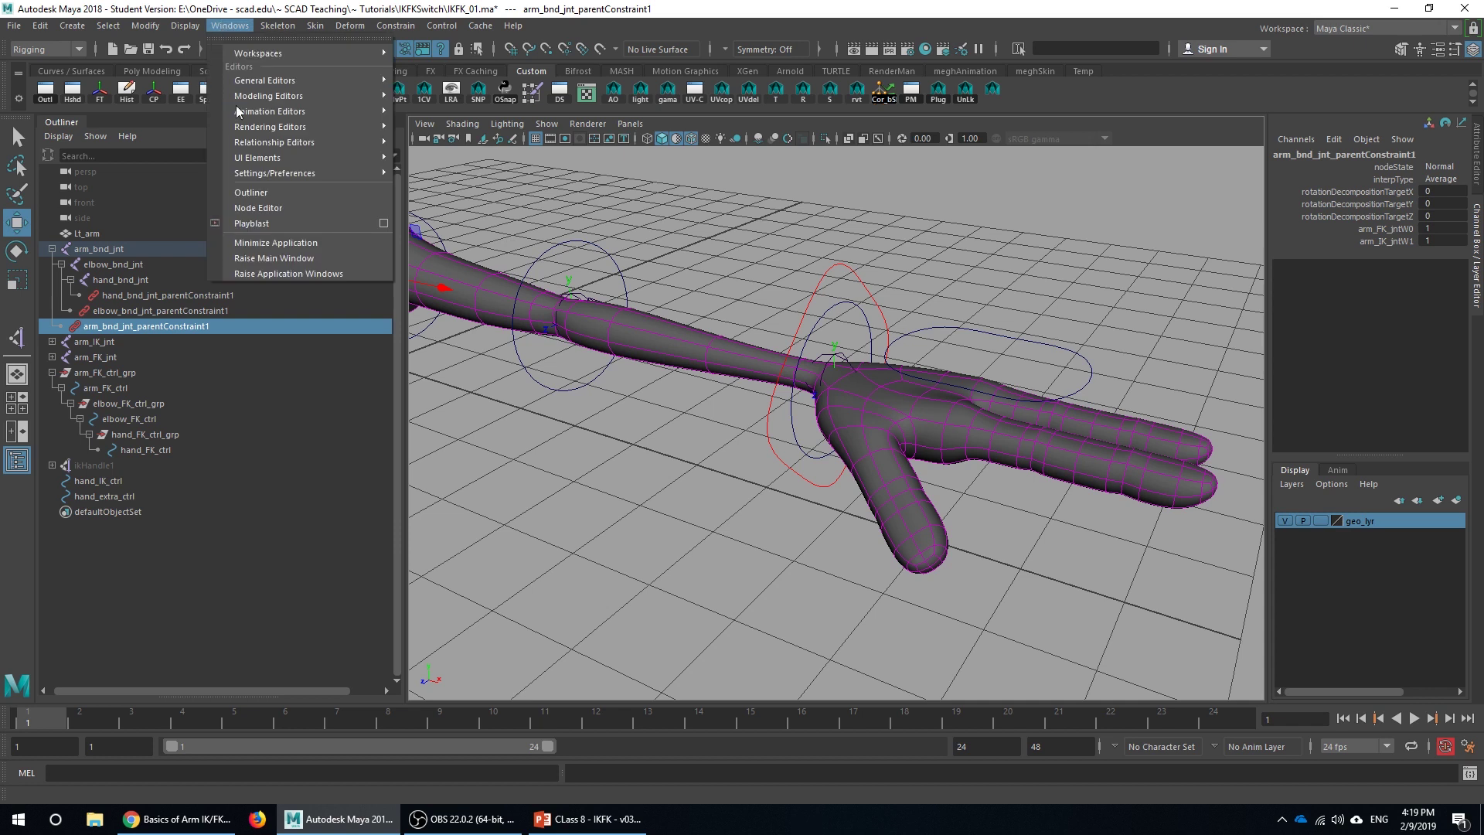
mouse_move(258, 81)
left_click(317, 6)
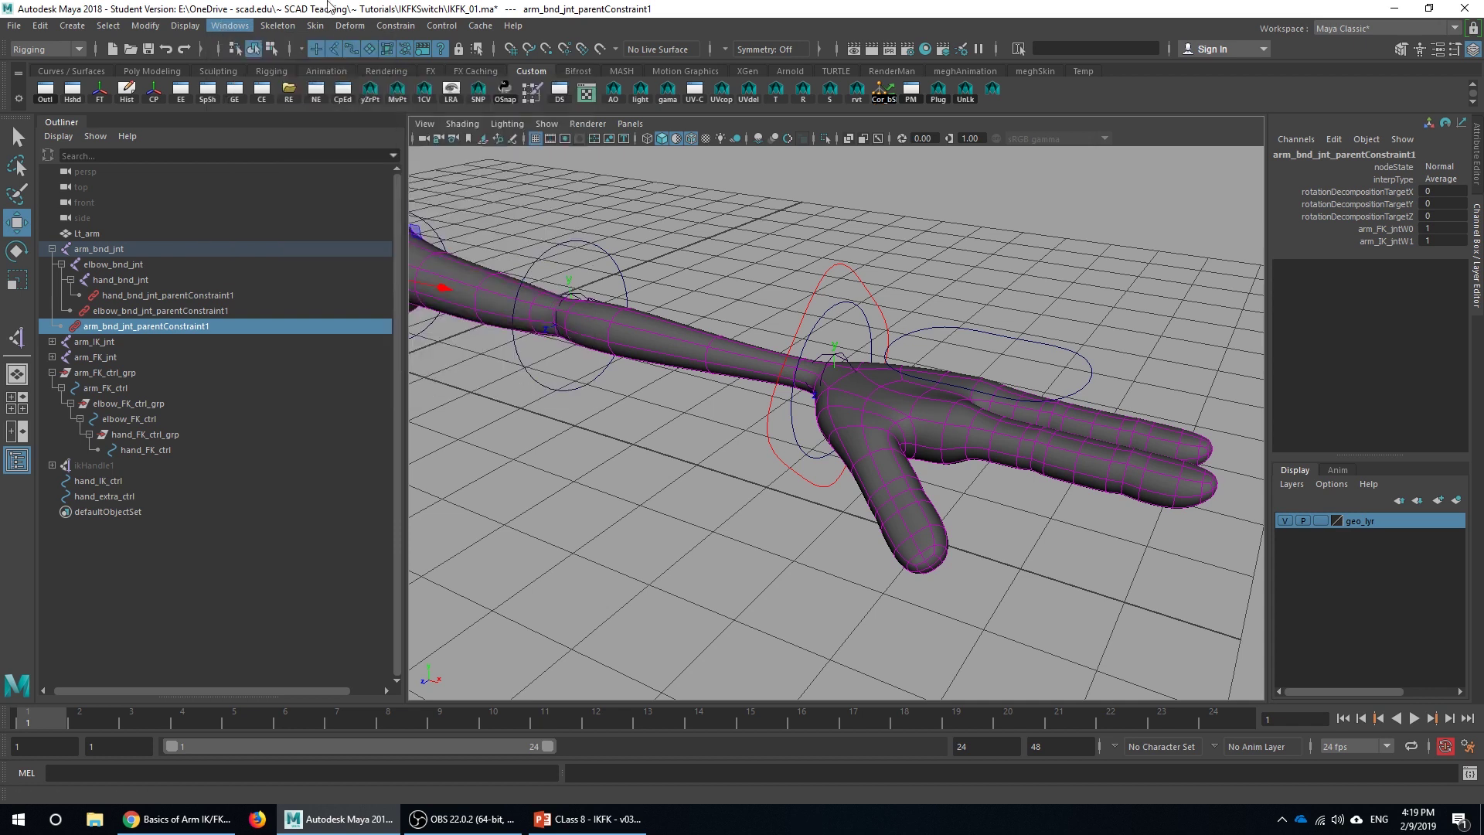
left_click(224, 26)
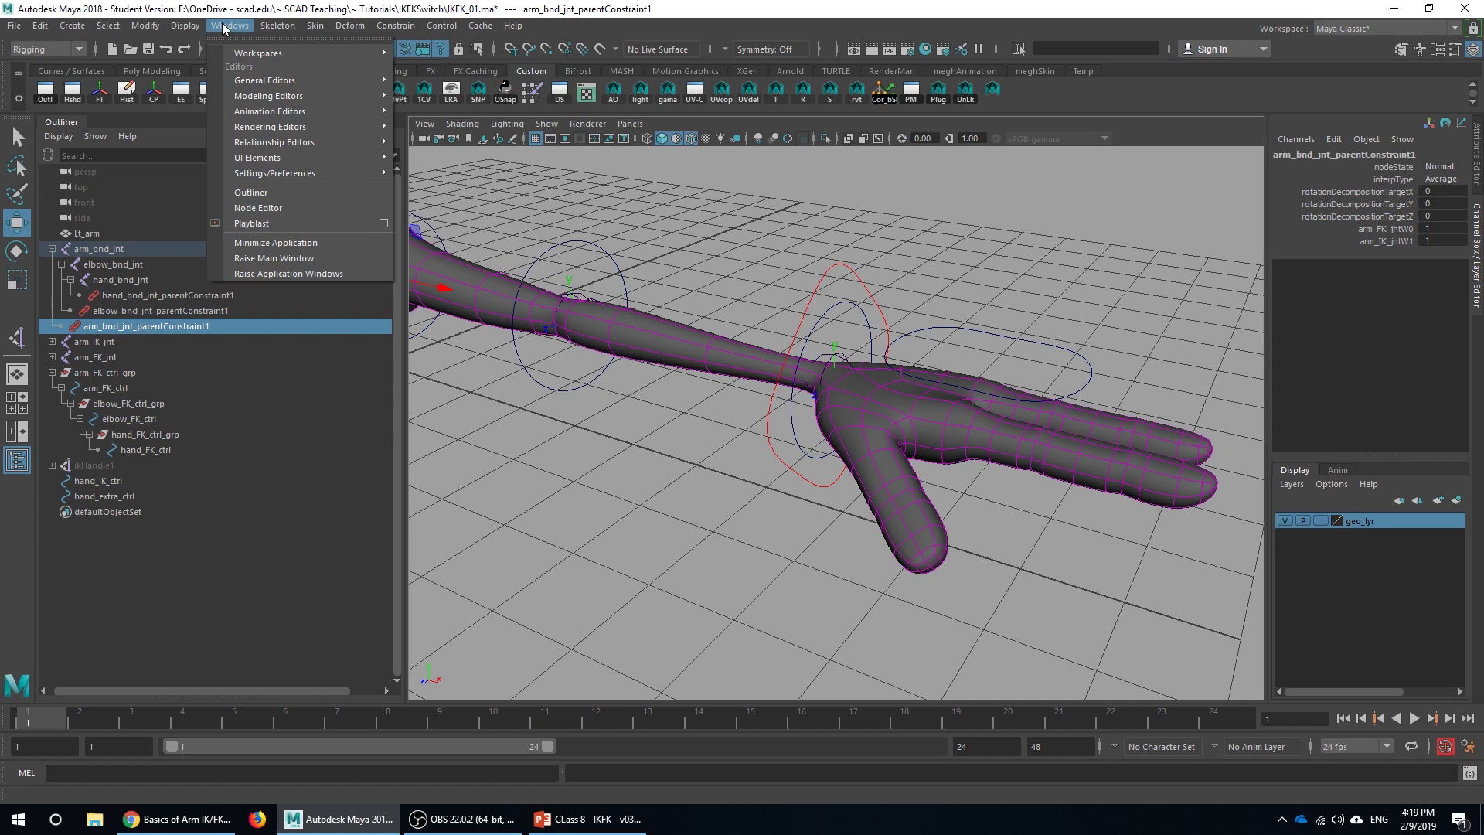
mouse_move(249, 82)
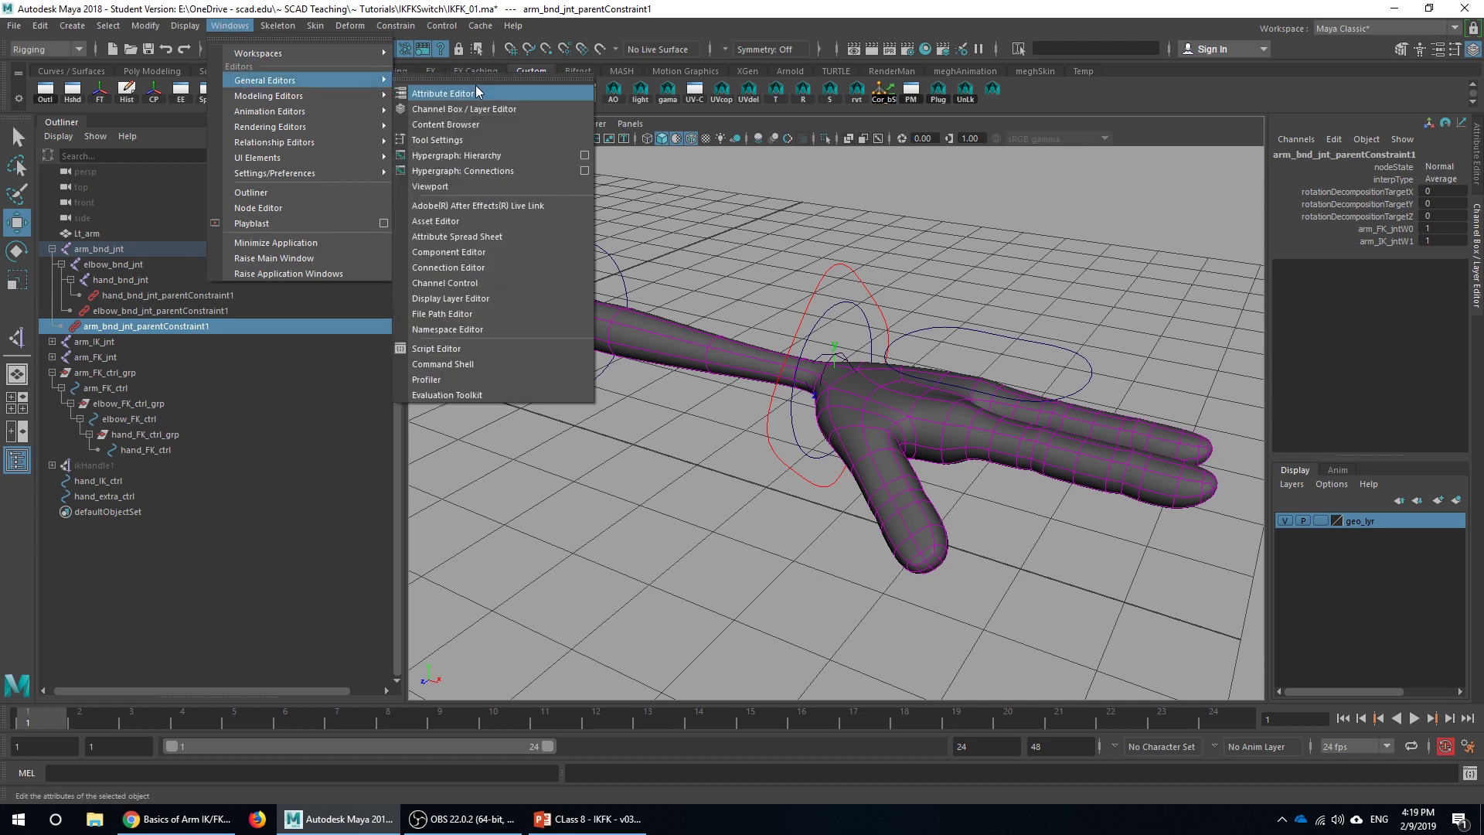
left_click(446, 268)
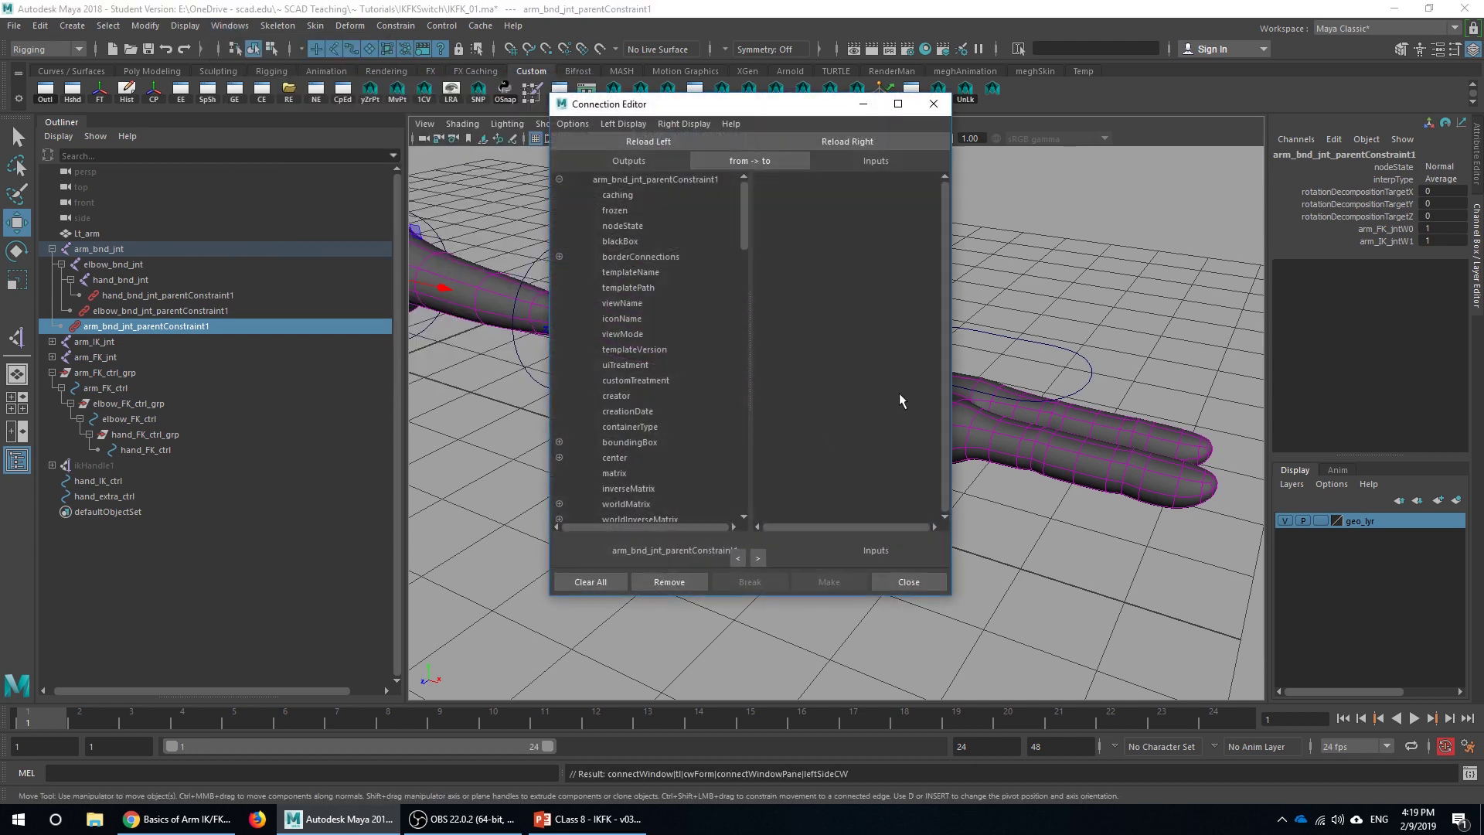
left_click_drag(731, 104, 610, 168)
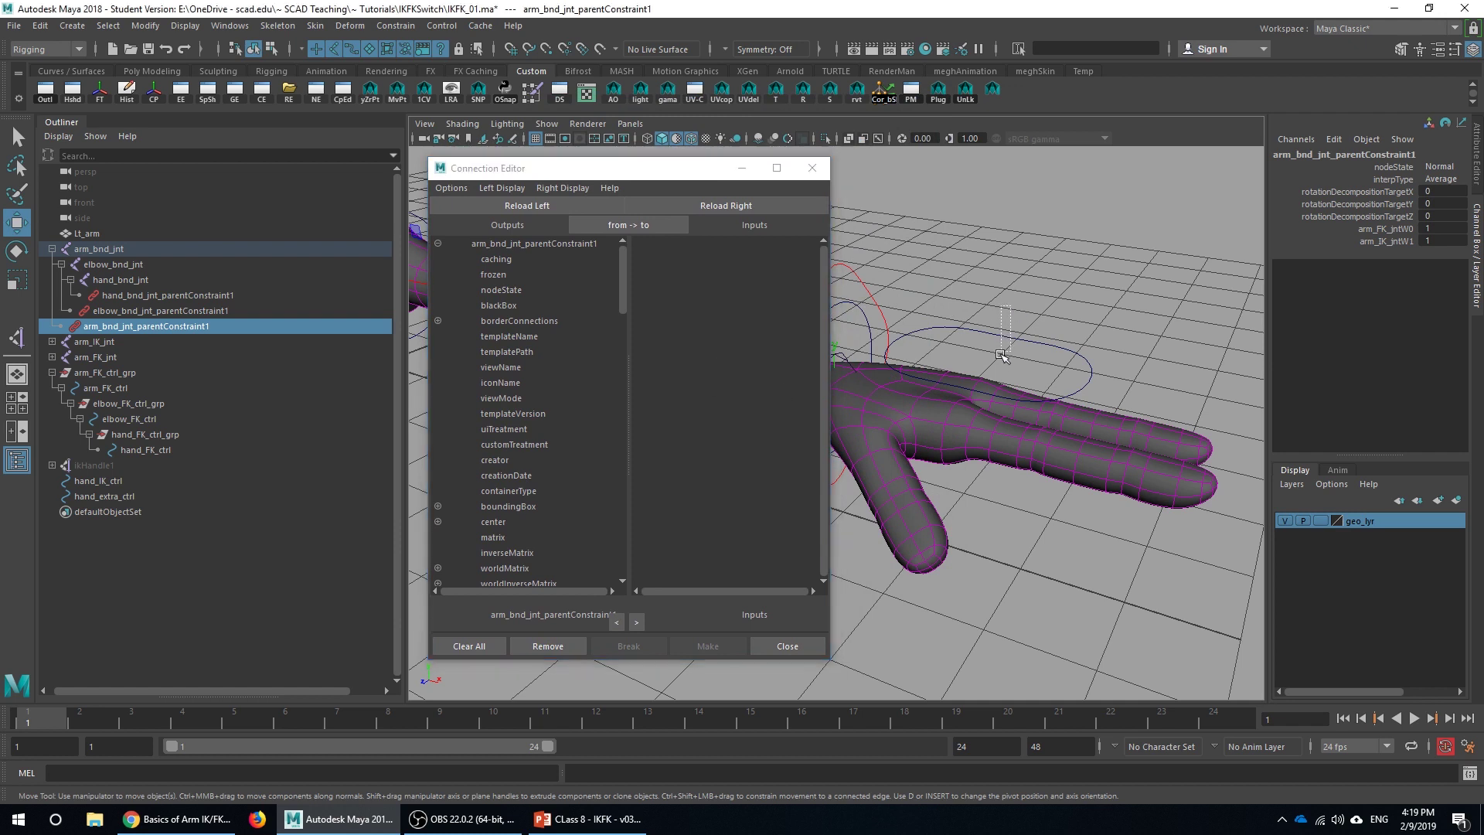
left_click(986, 334)
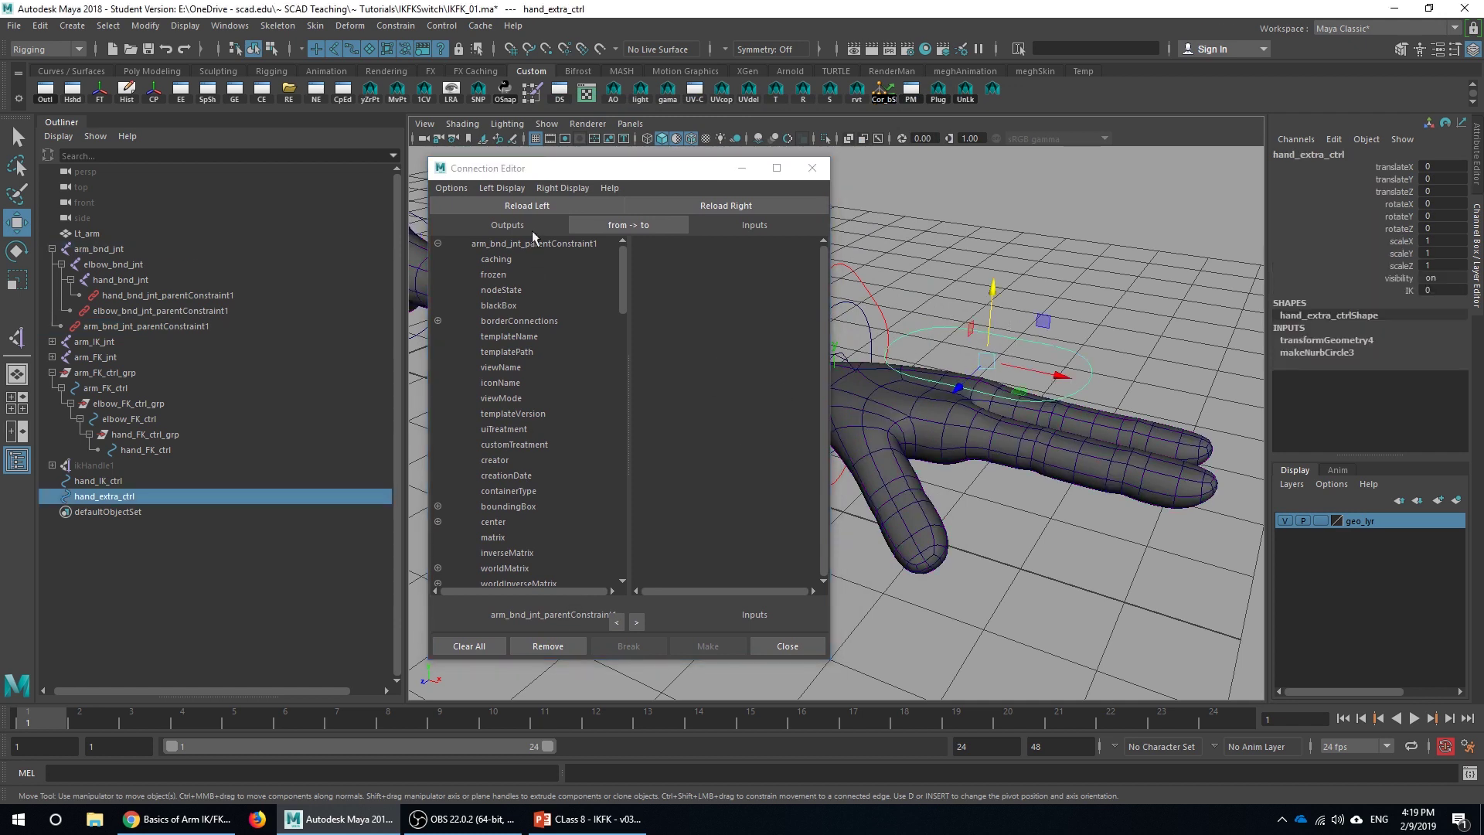
left_click(527, 205)
scroll(508, 461, "down", 10)
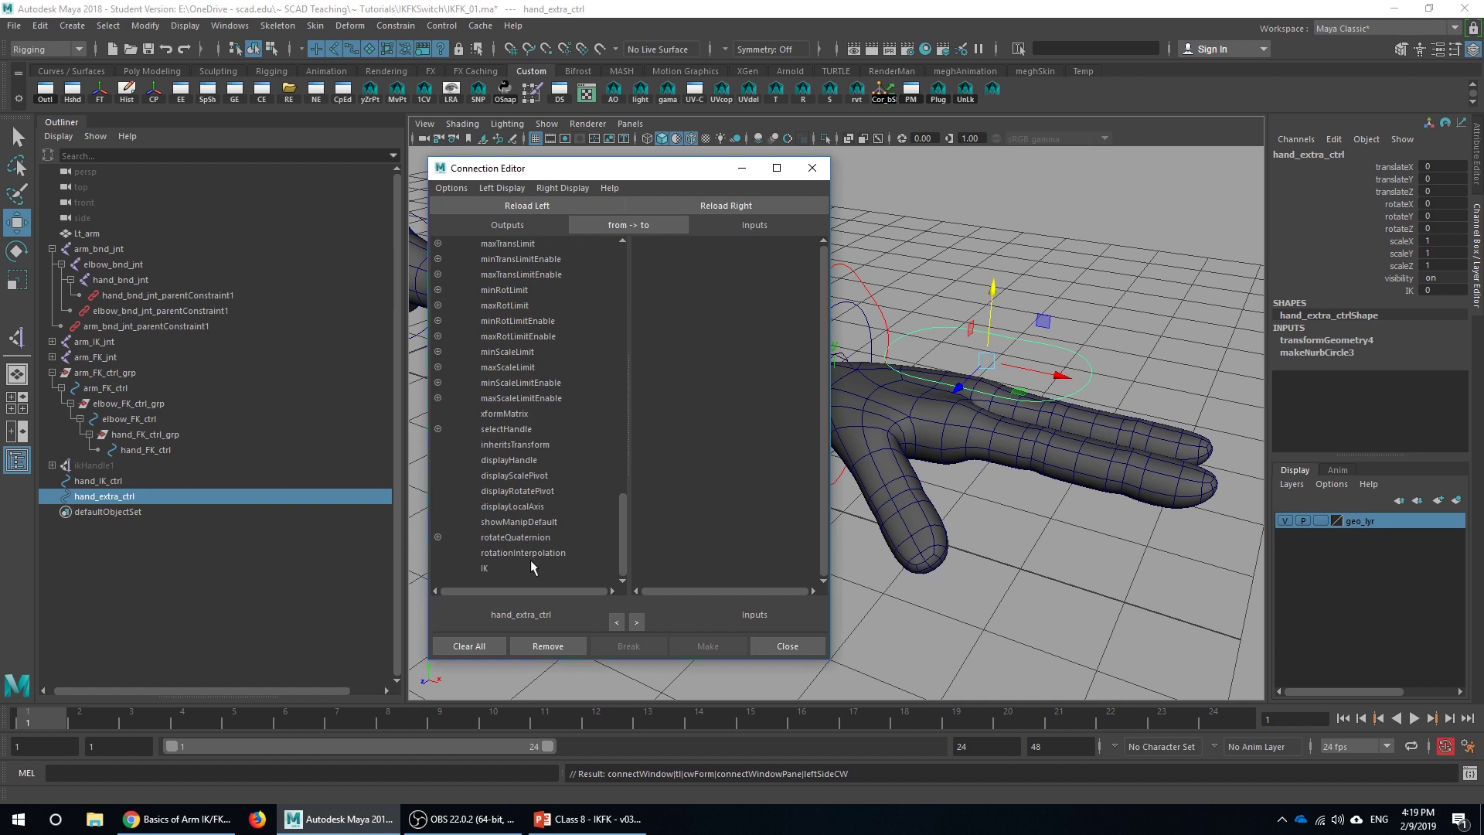
Load hand_bnd_jnt_parentConstraint1 as the target and connect hand_extra_ctrl's IK attribute to hand_IK_jntW1
left_click(200, 310)
left_click(202, 295)
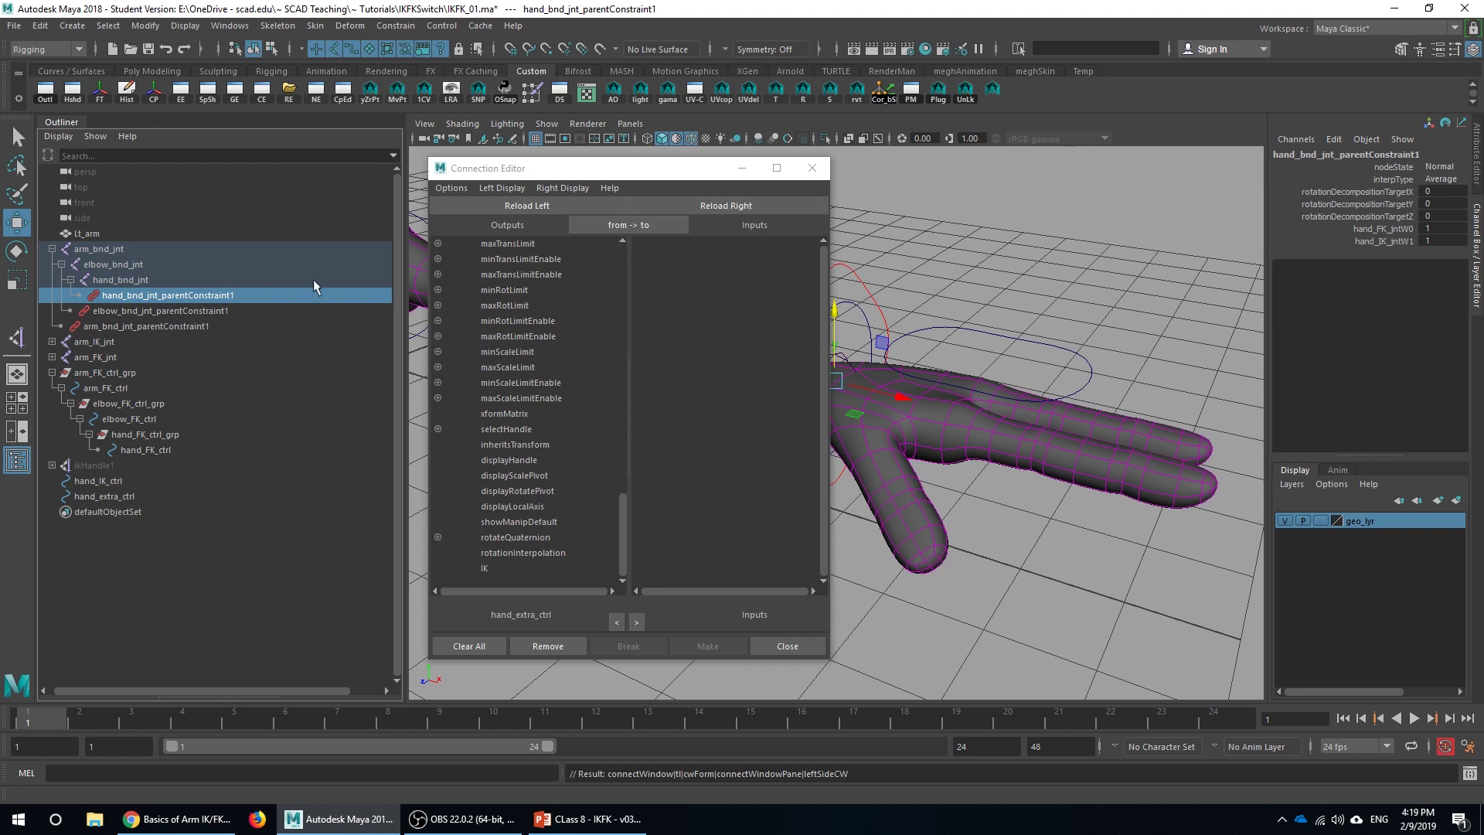
left_click(726, 206)
scroll(735, 365, "down", 15)
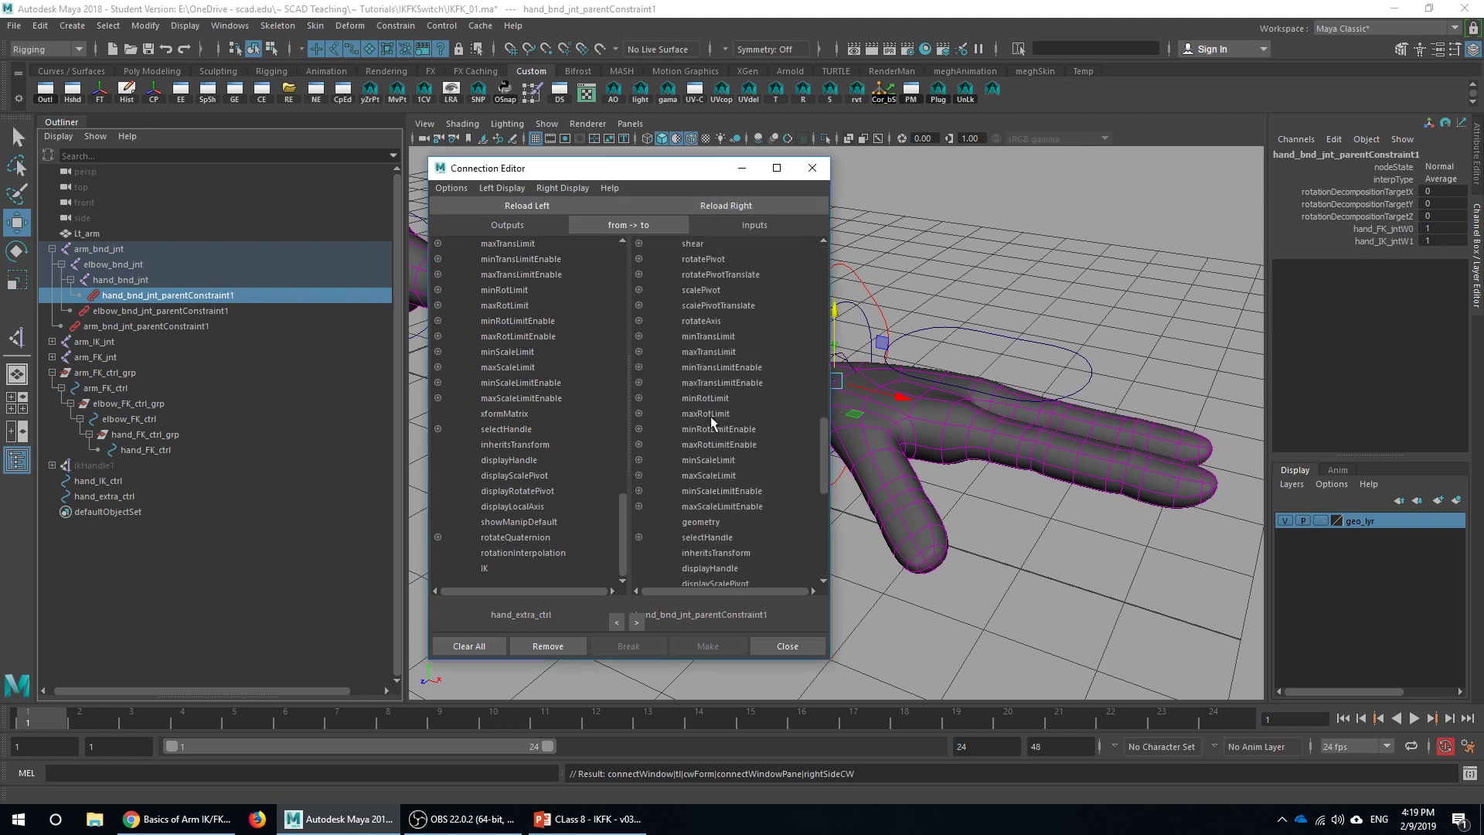
scroll(711, 422, "down", 8)
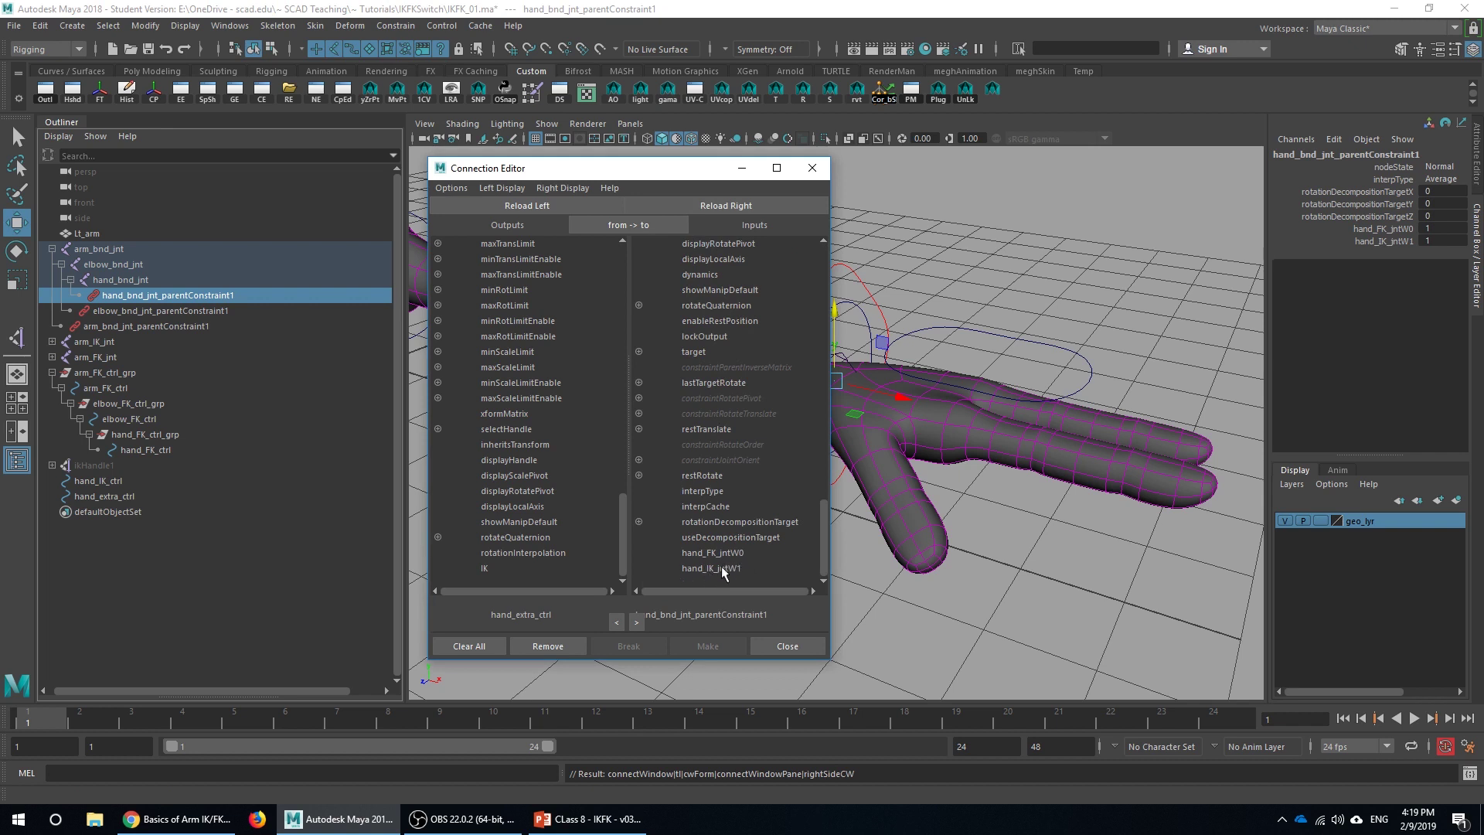
left_click(494, 570)
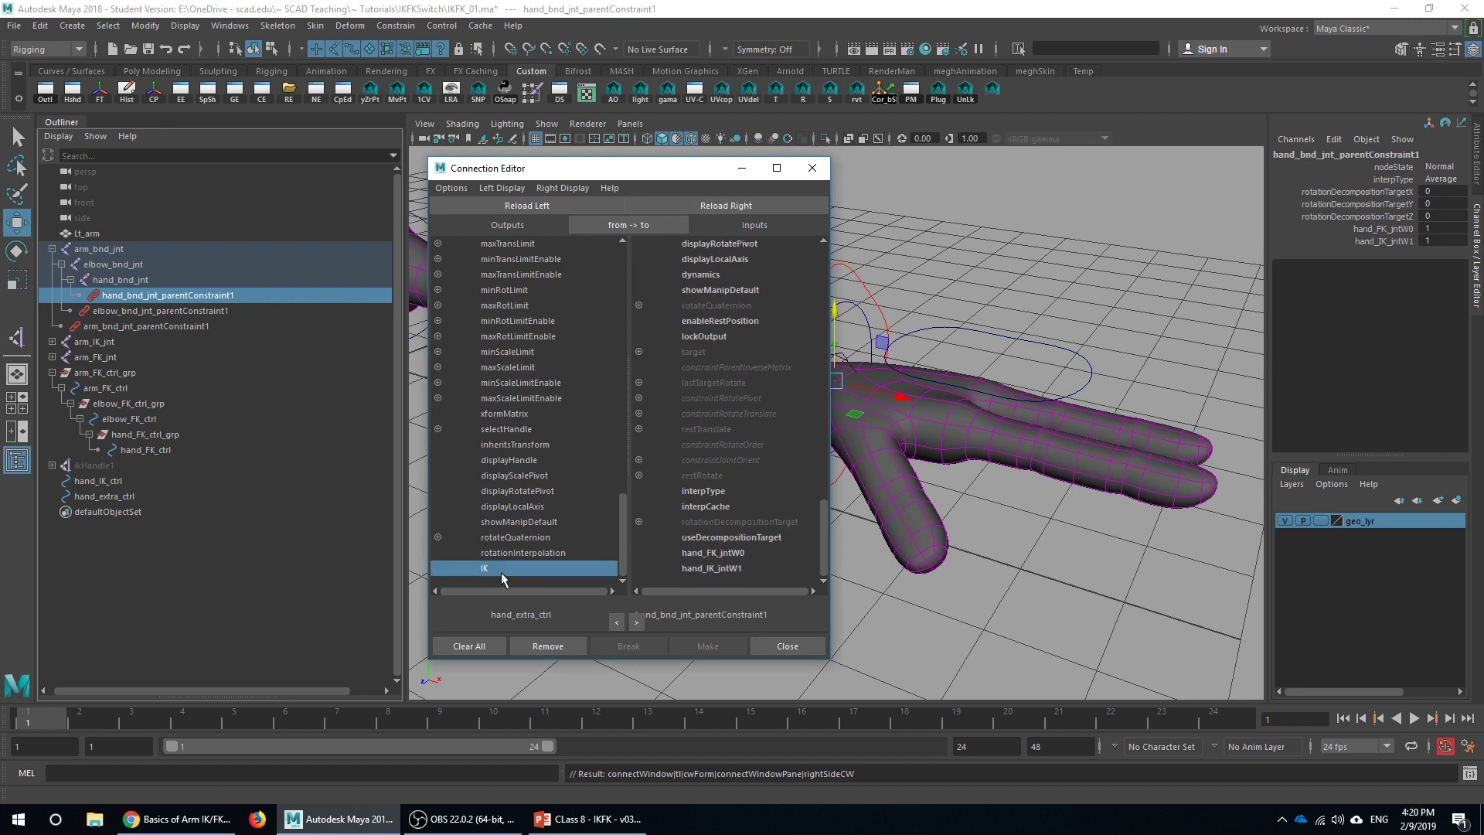
left_click(725, 567)
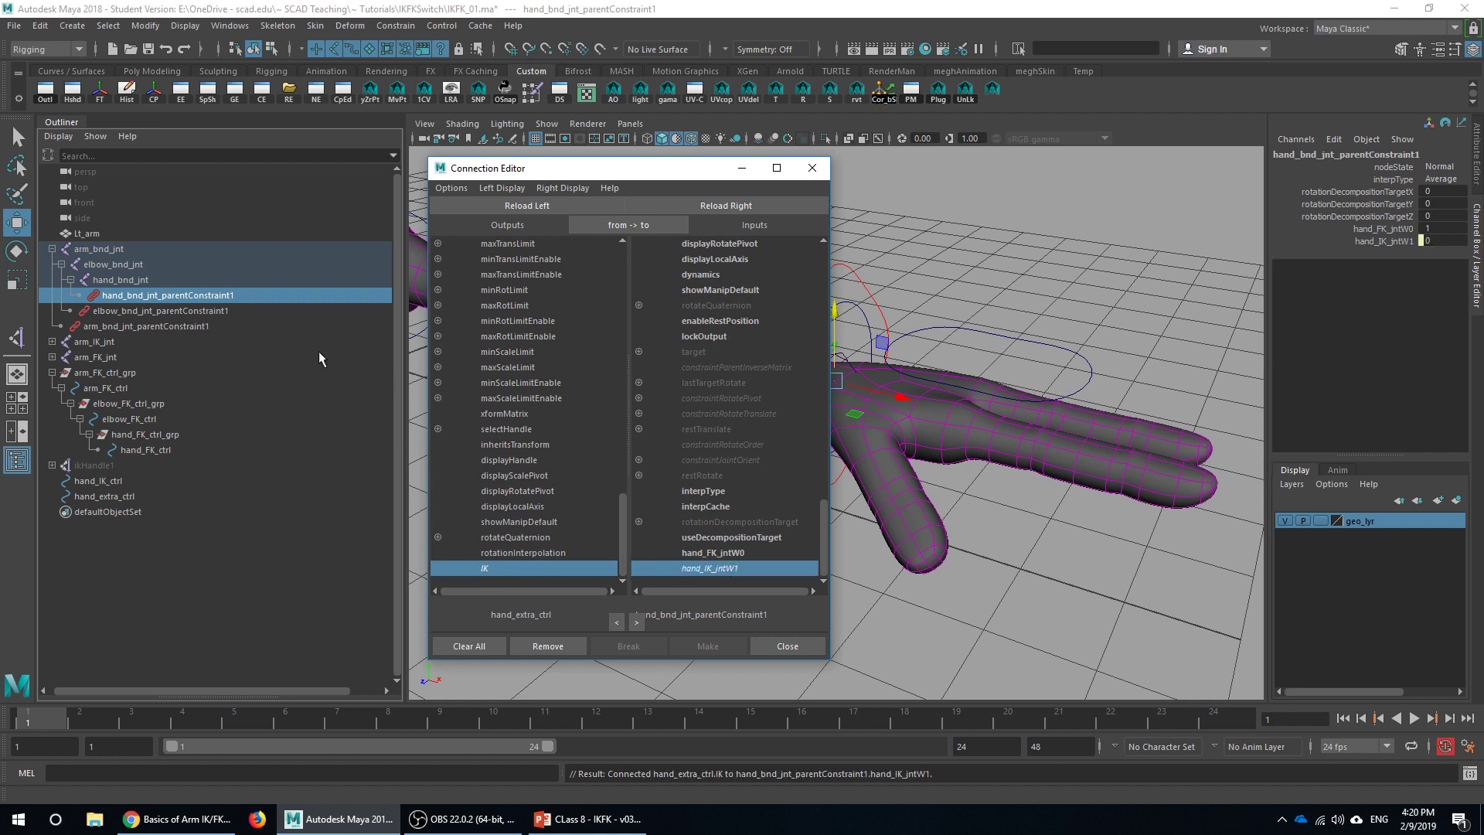
Load elbow_bnd_jnt_parentConstraint1 as the target and connect hand_extra_ctrl's IK attribute to elbow_IK_jntW1
left_click(191, 311)
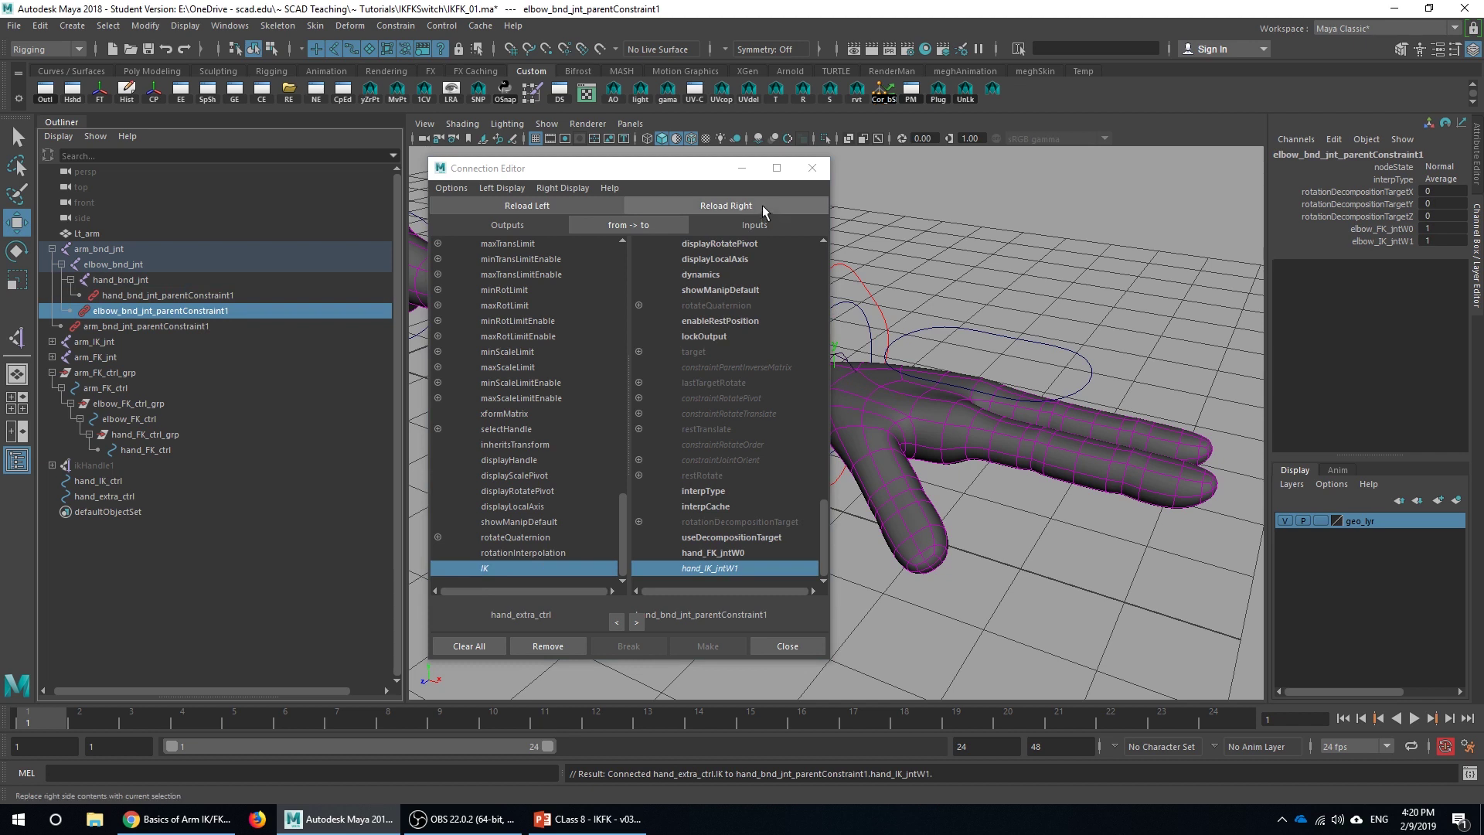
left_click(742, 206)
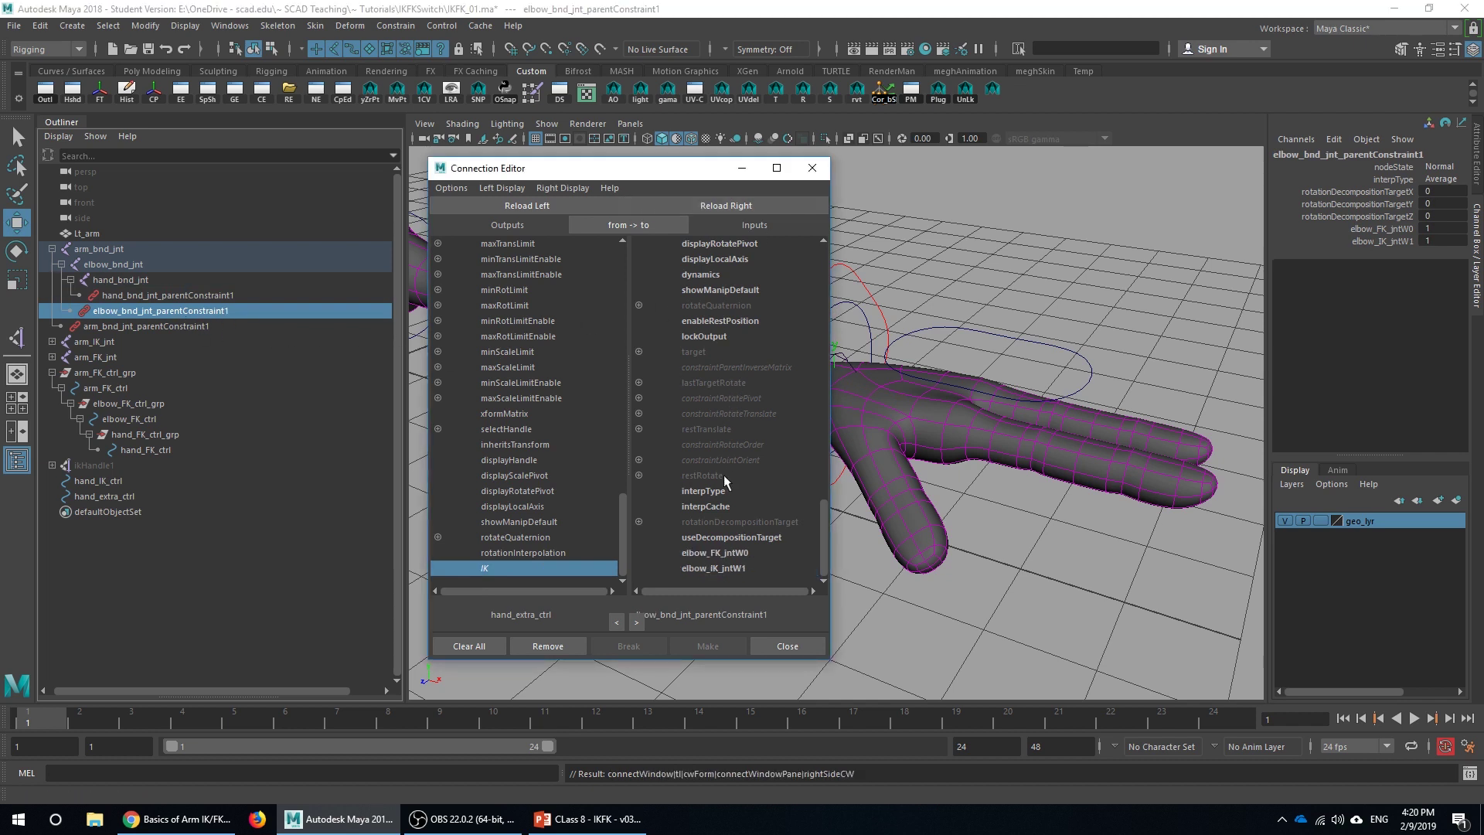
left_click(730, 570)
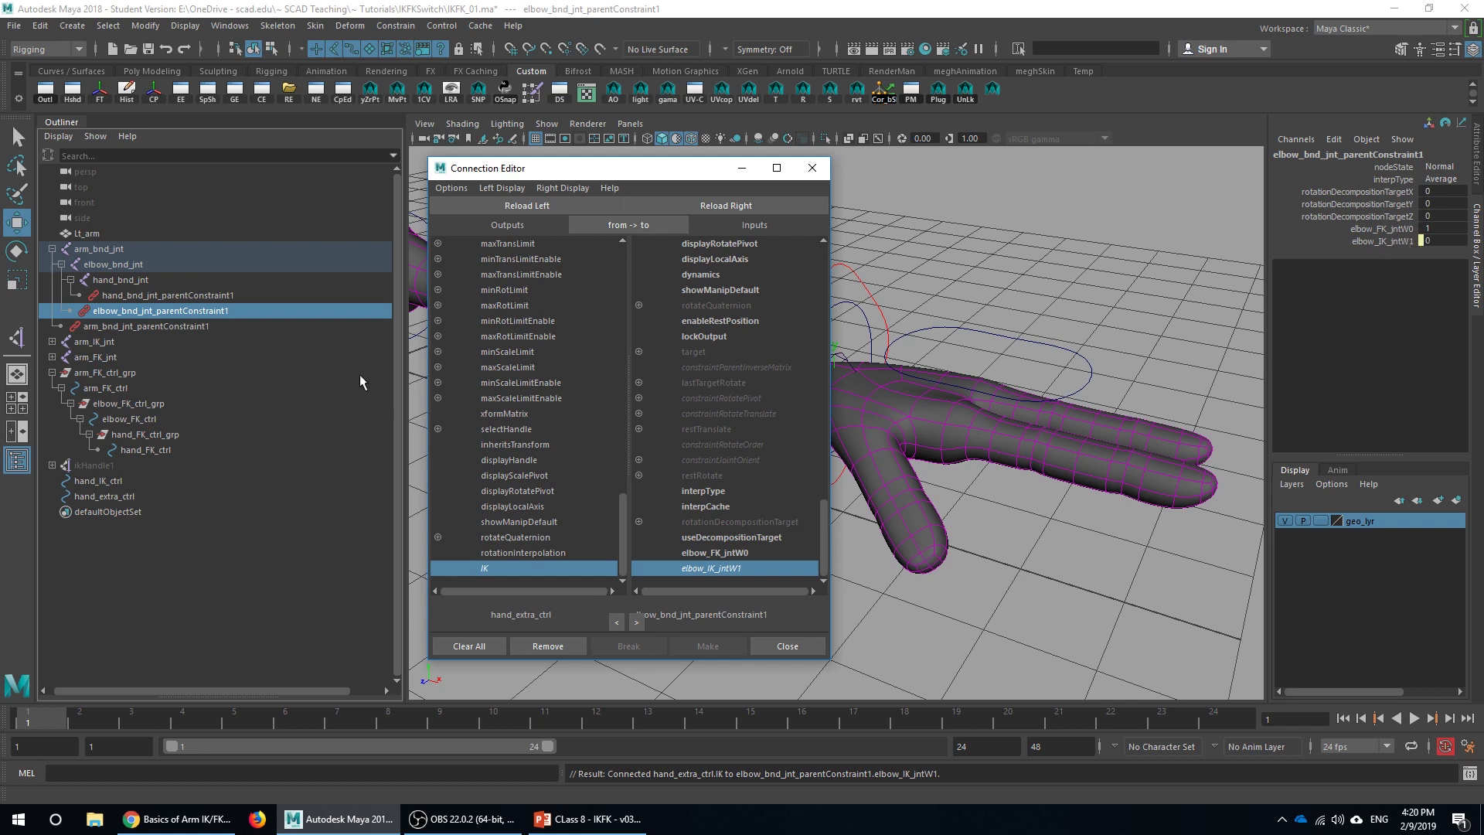
Connect hand_extra_ctrl's IK attribute to arm_IK_jntW1 on arm_bnd_jnt_parentConstraint1, and close the Connection Editor
left_click(187, 325)
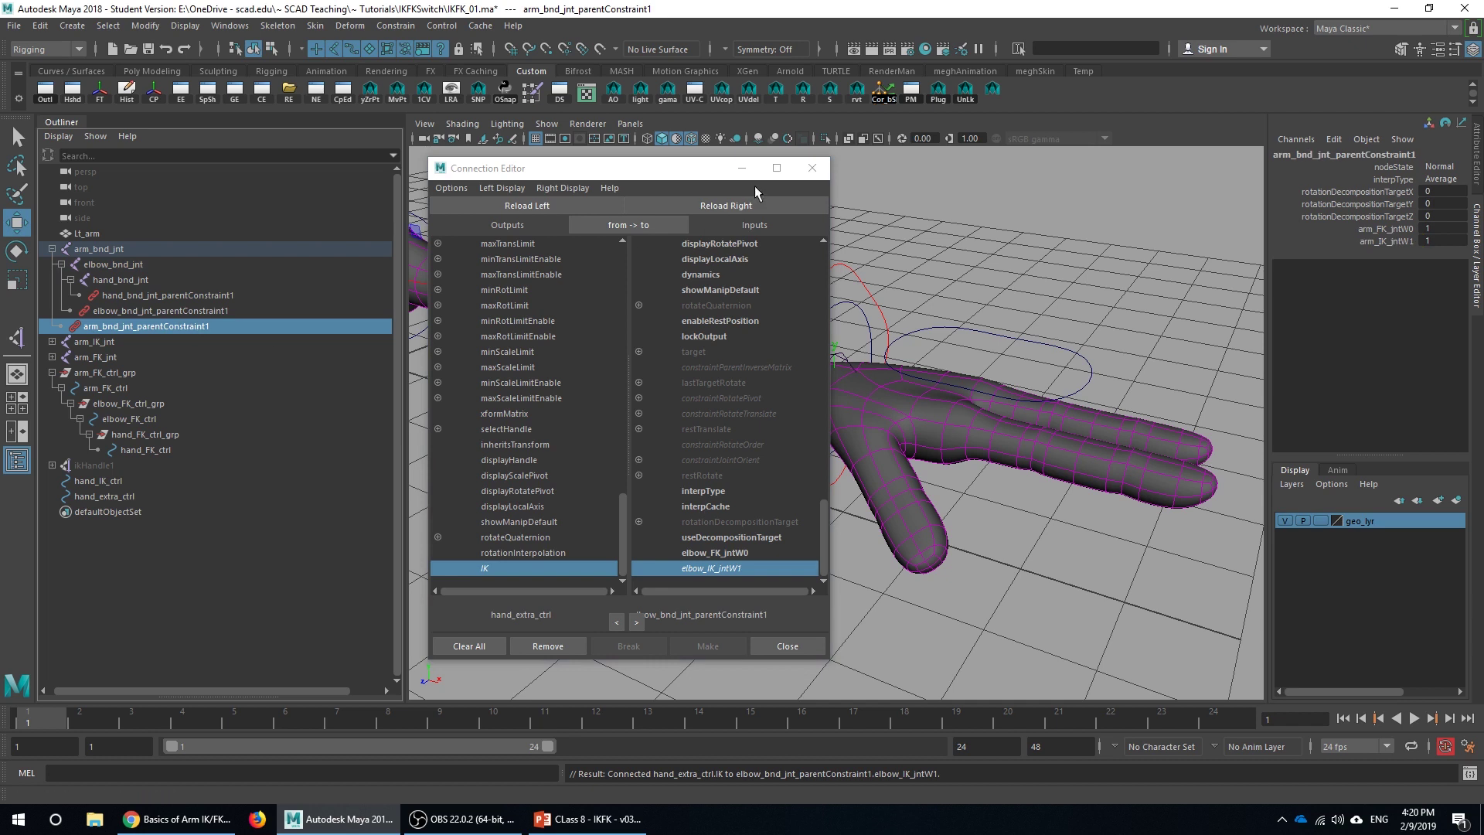
left_click(726, 204)
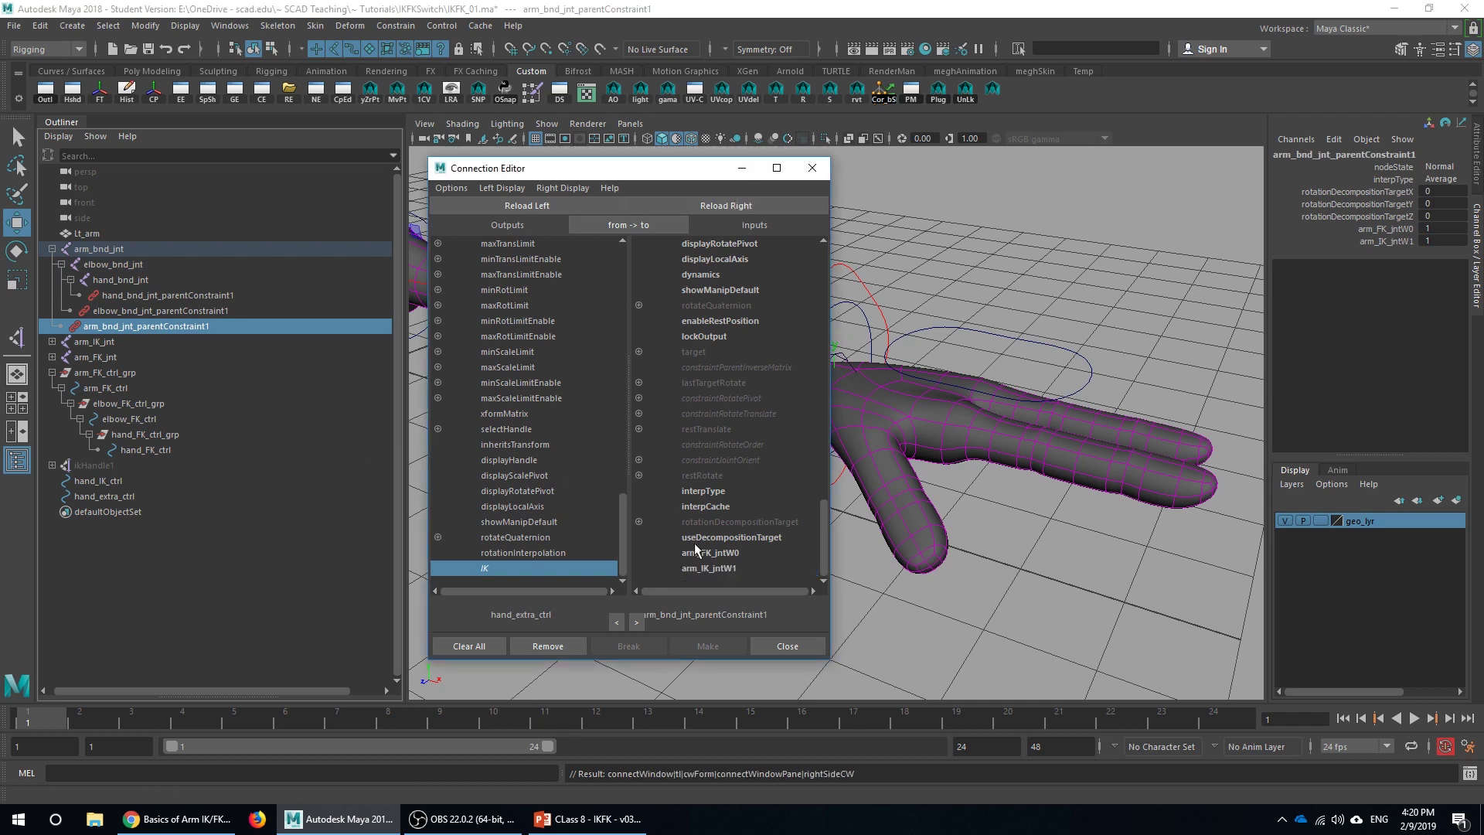
left_click(709, 569)
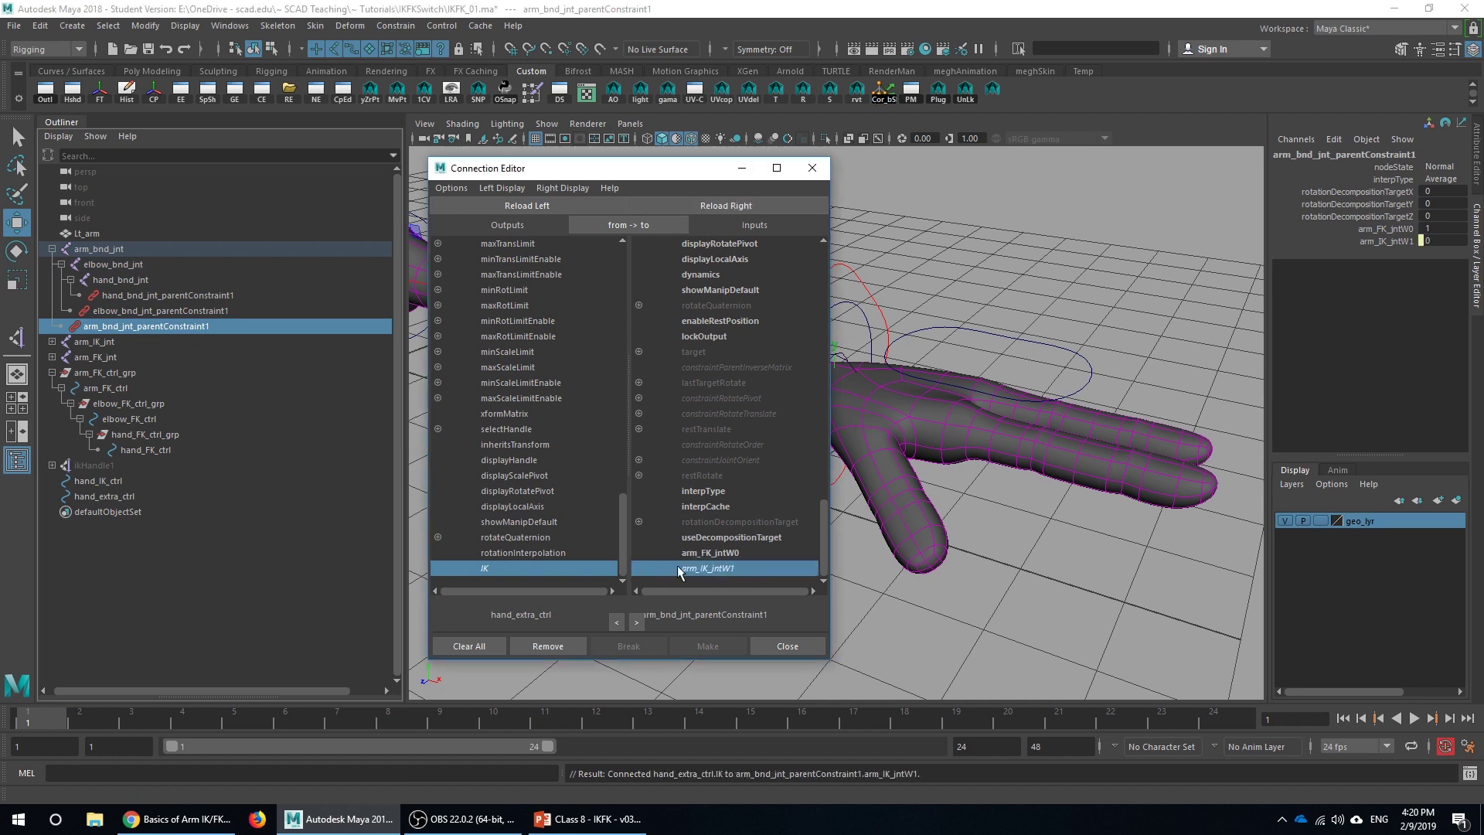
left_click(812, 168)
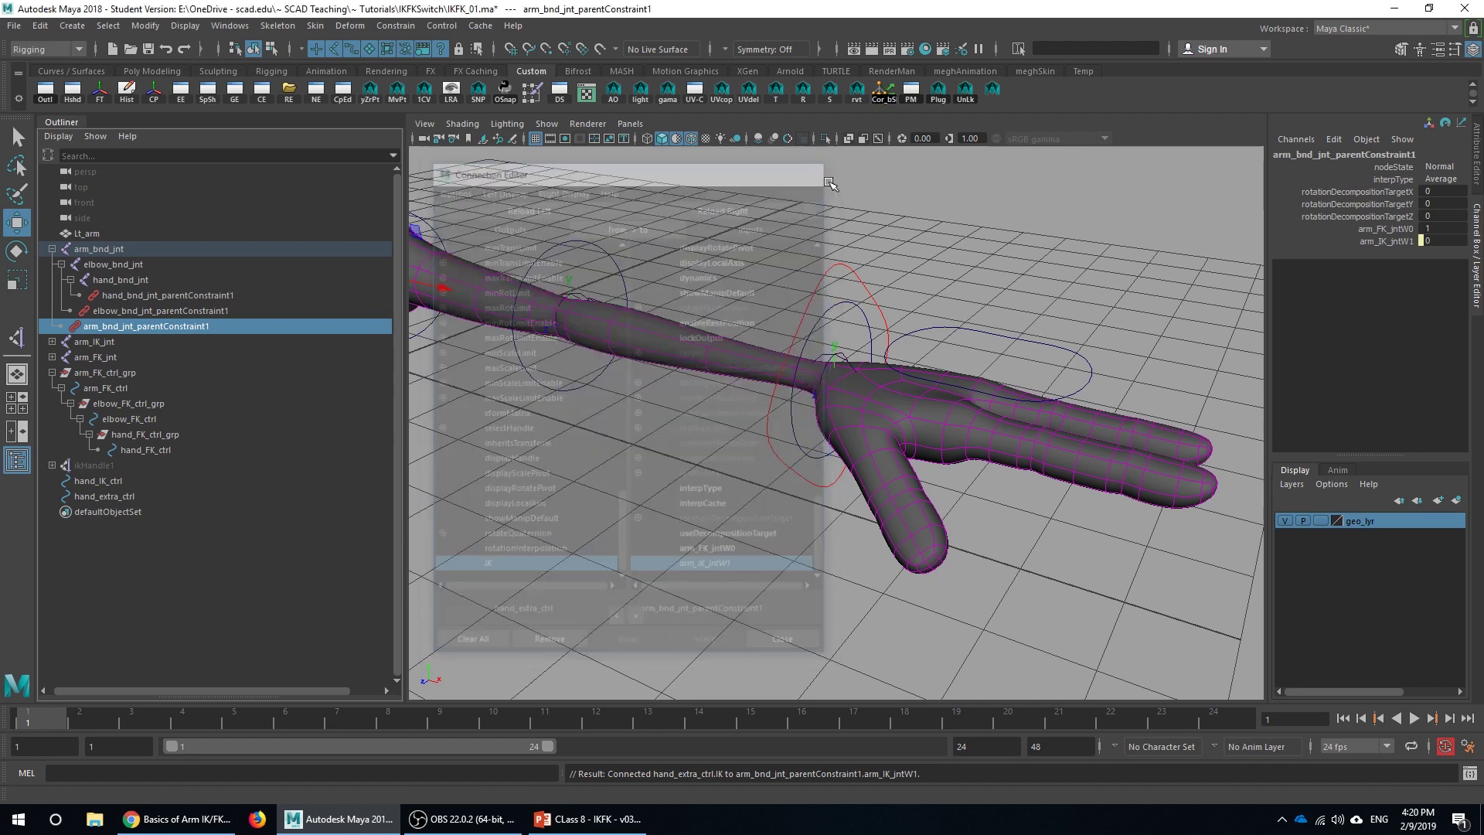
Set the IK attribute of hand_extra_ctrl to 0.5 and check the weights on the hand, elbow and arm parent constraints
left_click(1022, 398)
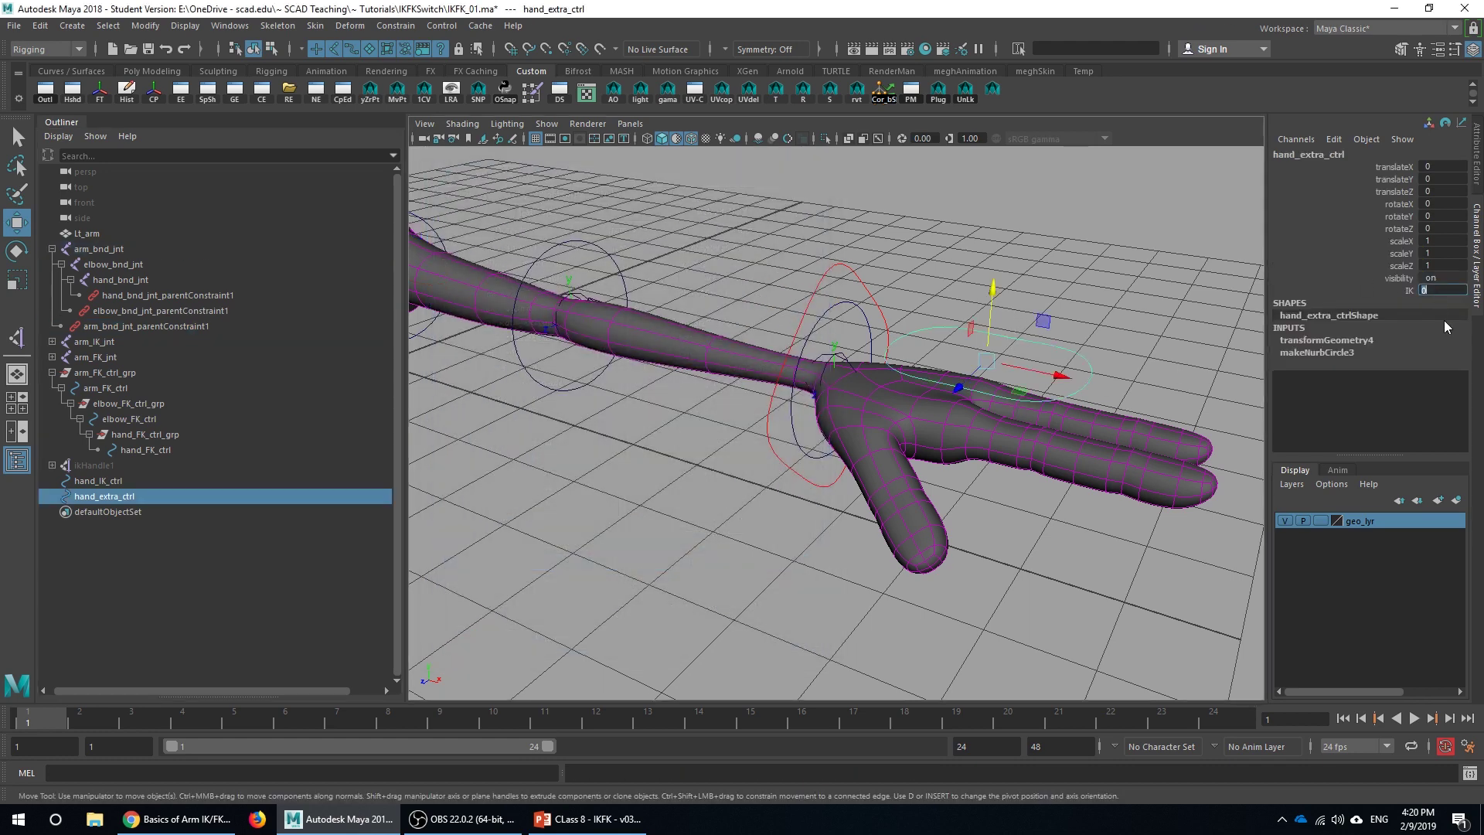
left_click(193, 296)
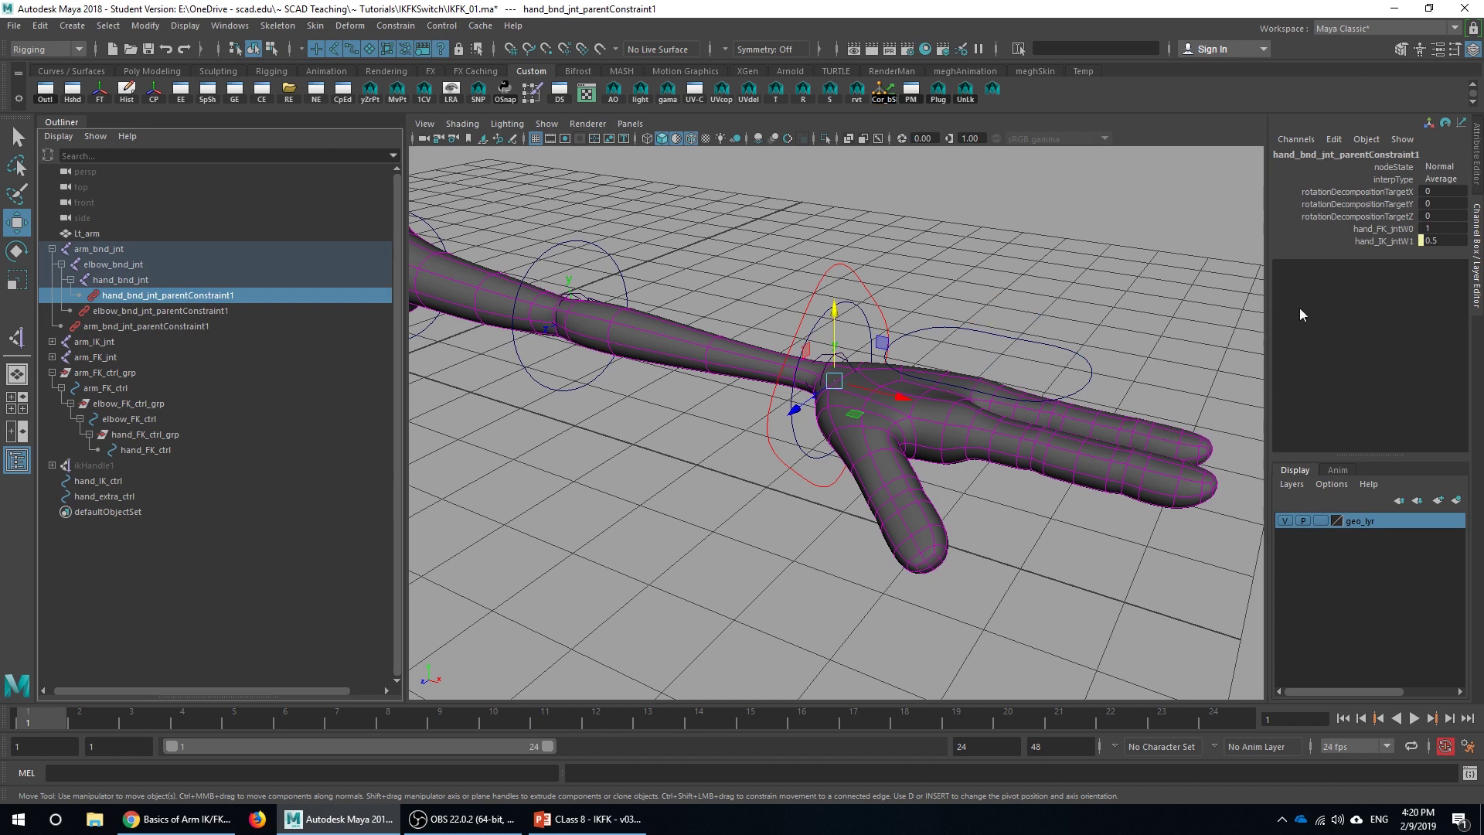
left_click(193, 311)
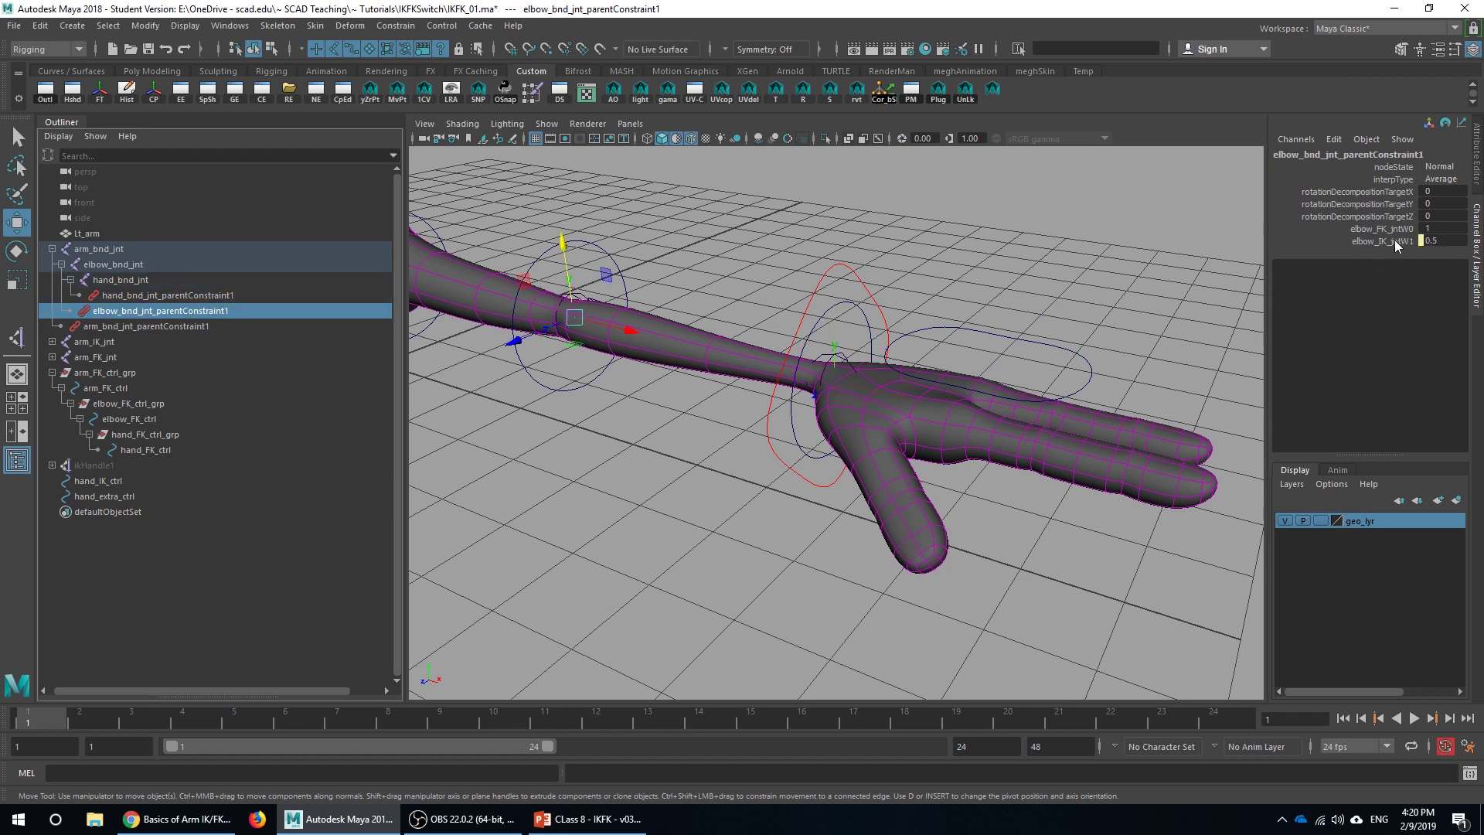
left_click(213, 326)
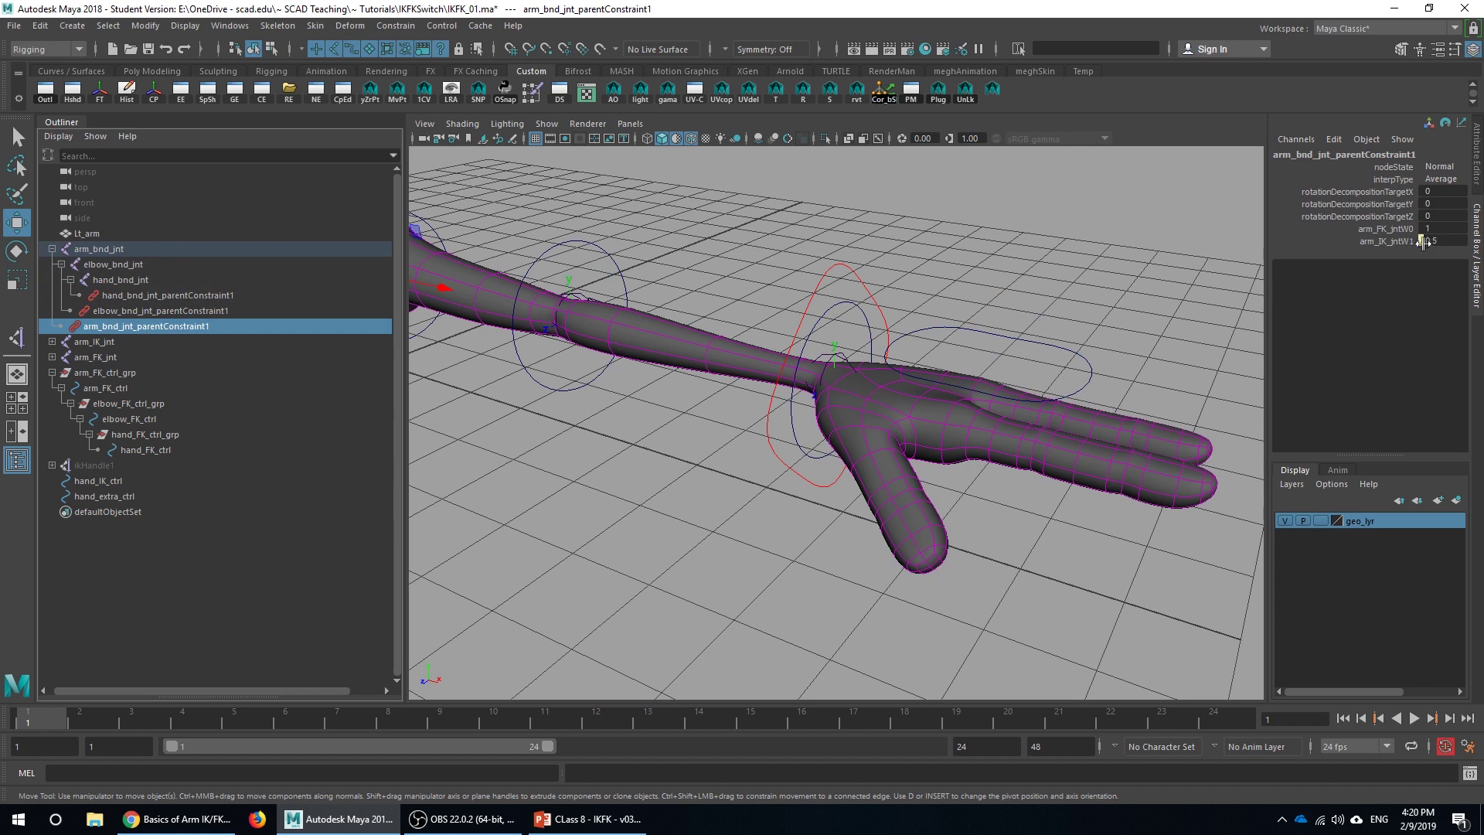
middle_click_drag(831, 305, 821, 313, "alt")
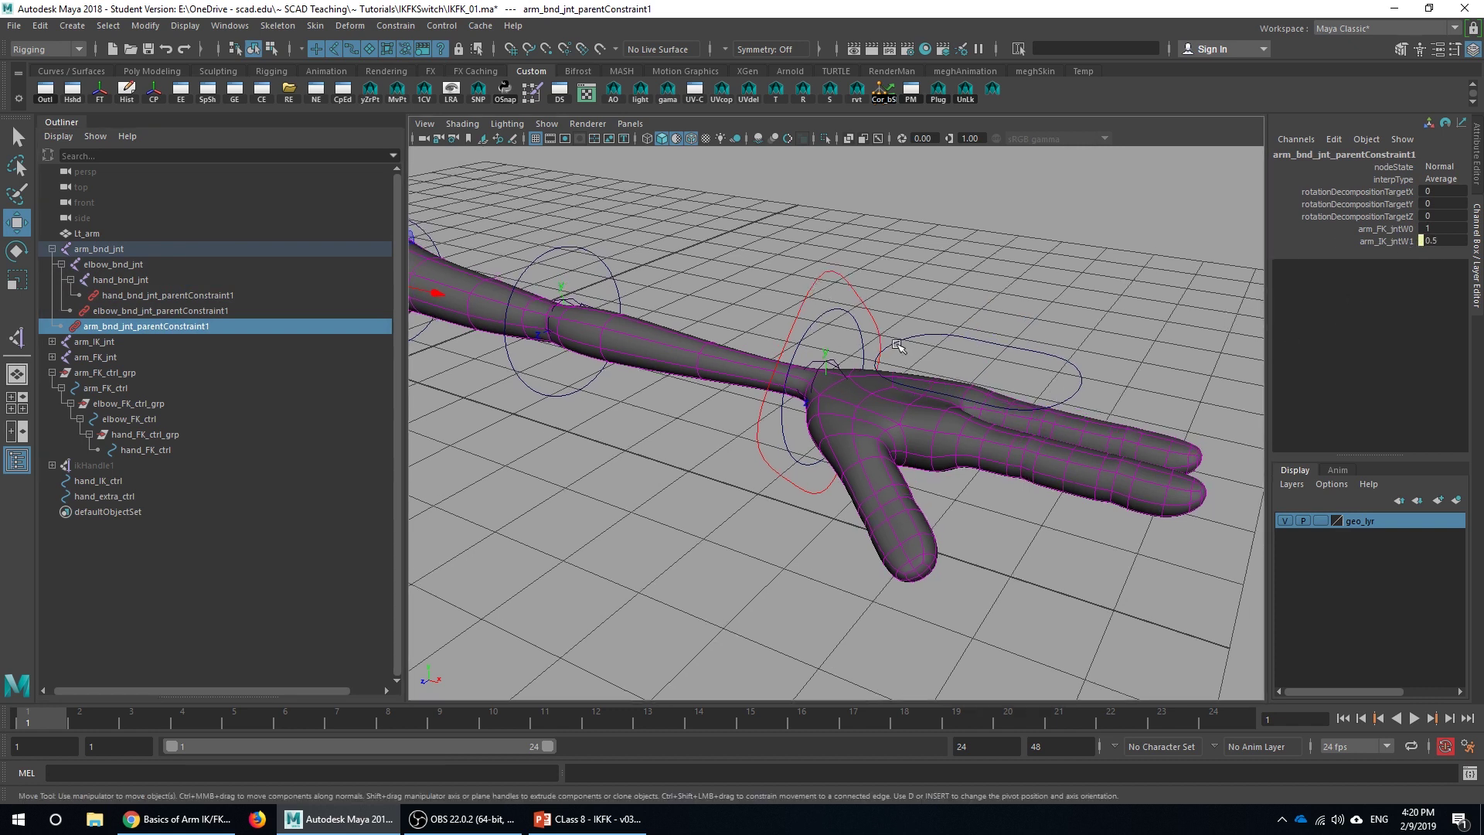
left_click(220, 295)
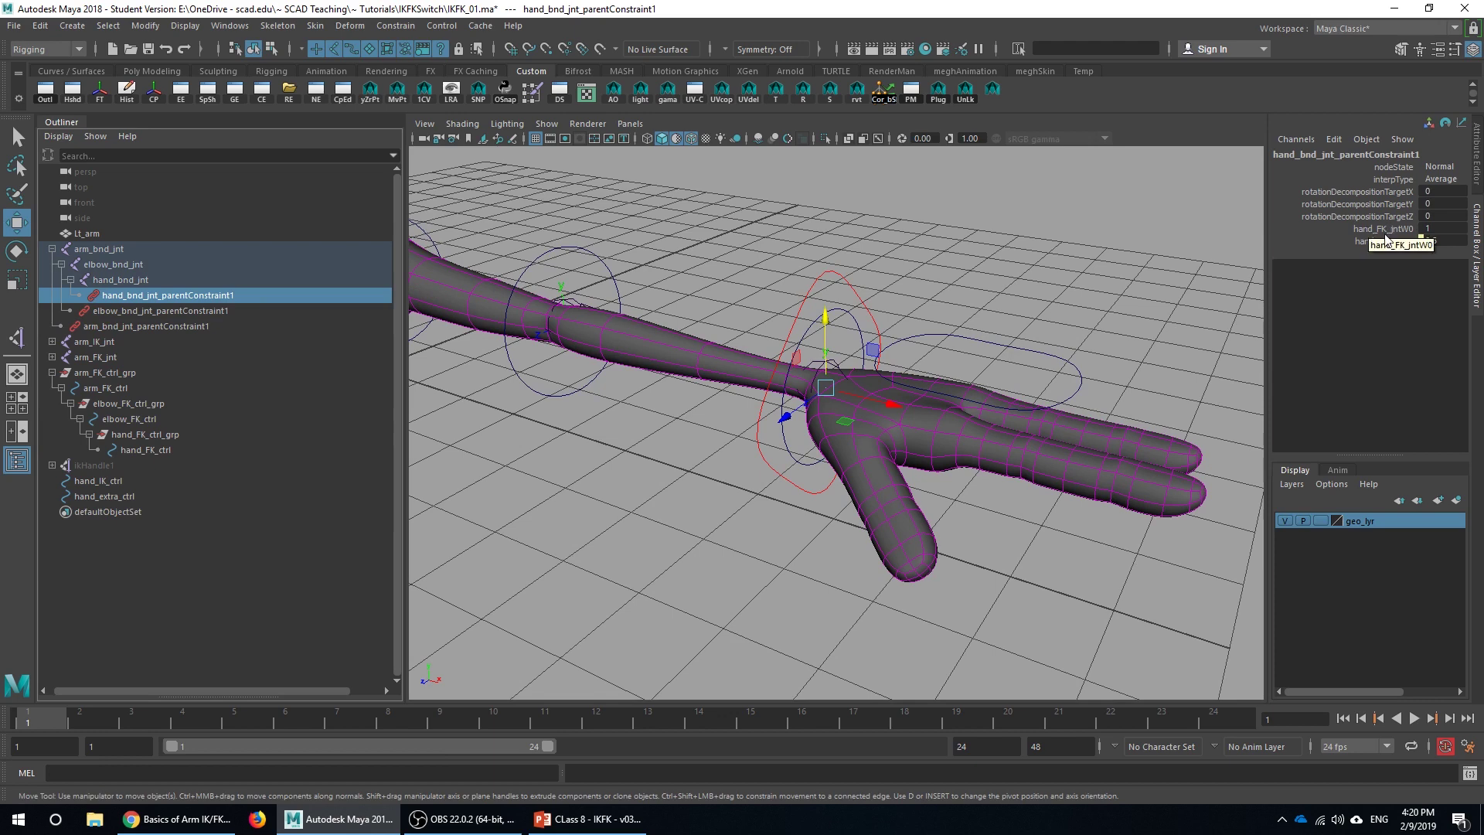
middle_click_drag(792, 381, 765, 377, "alt")
scroll(766, 377, "down", 1)
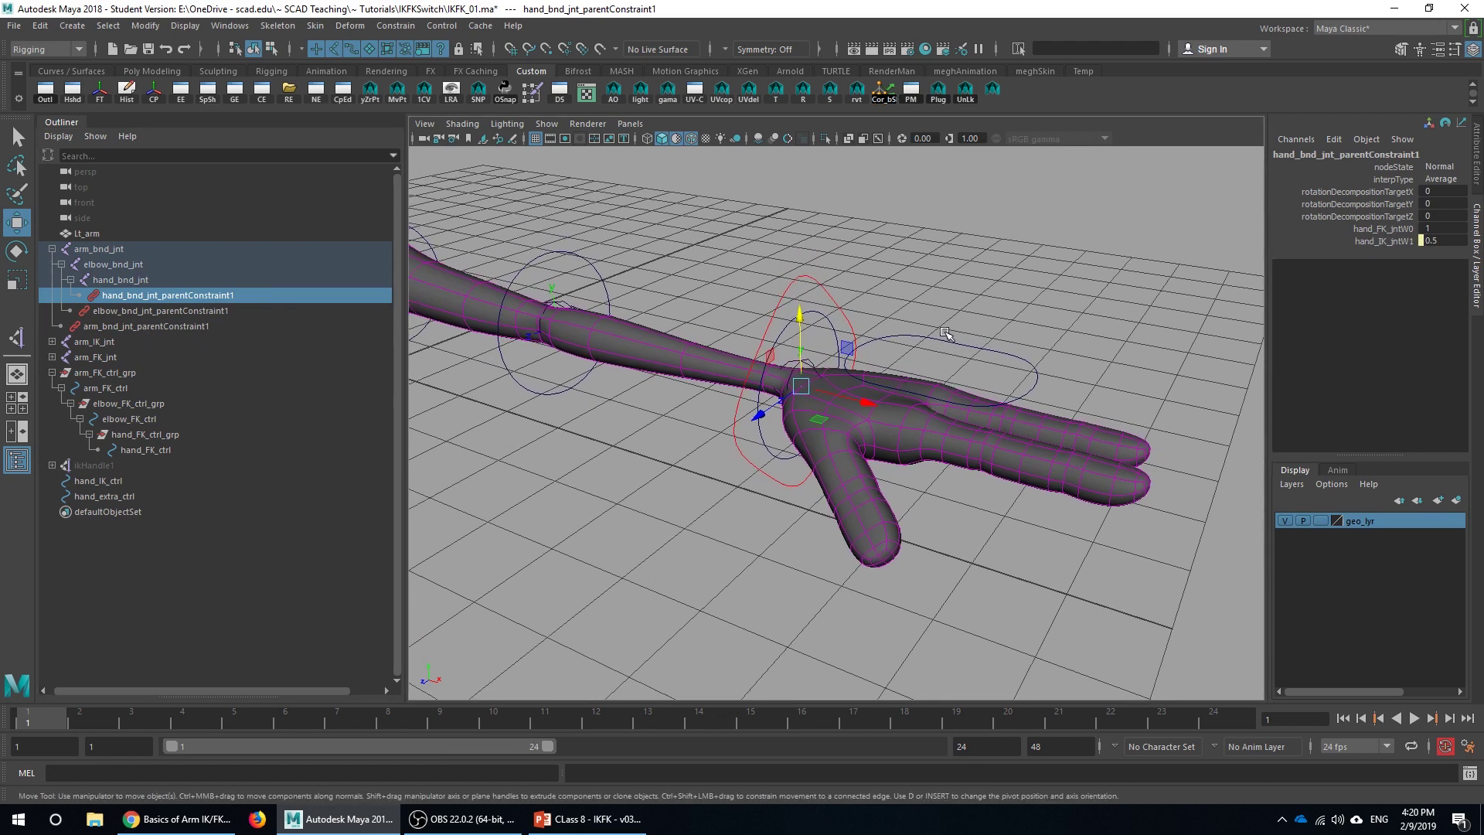
Set the IK attribute of hand_extra_ctrl to 0 and check the weights on hand_bnd_jnt_parentConstraint1
left_click(944, 340)
left_click(1442, 290)
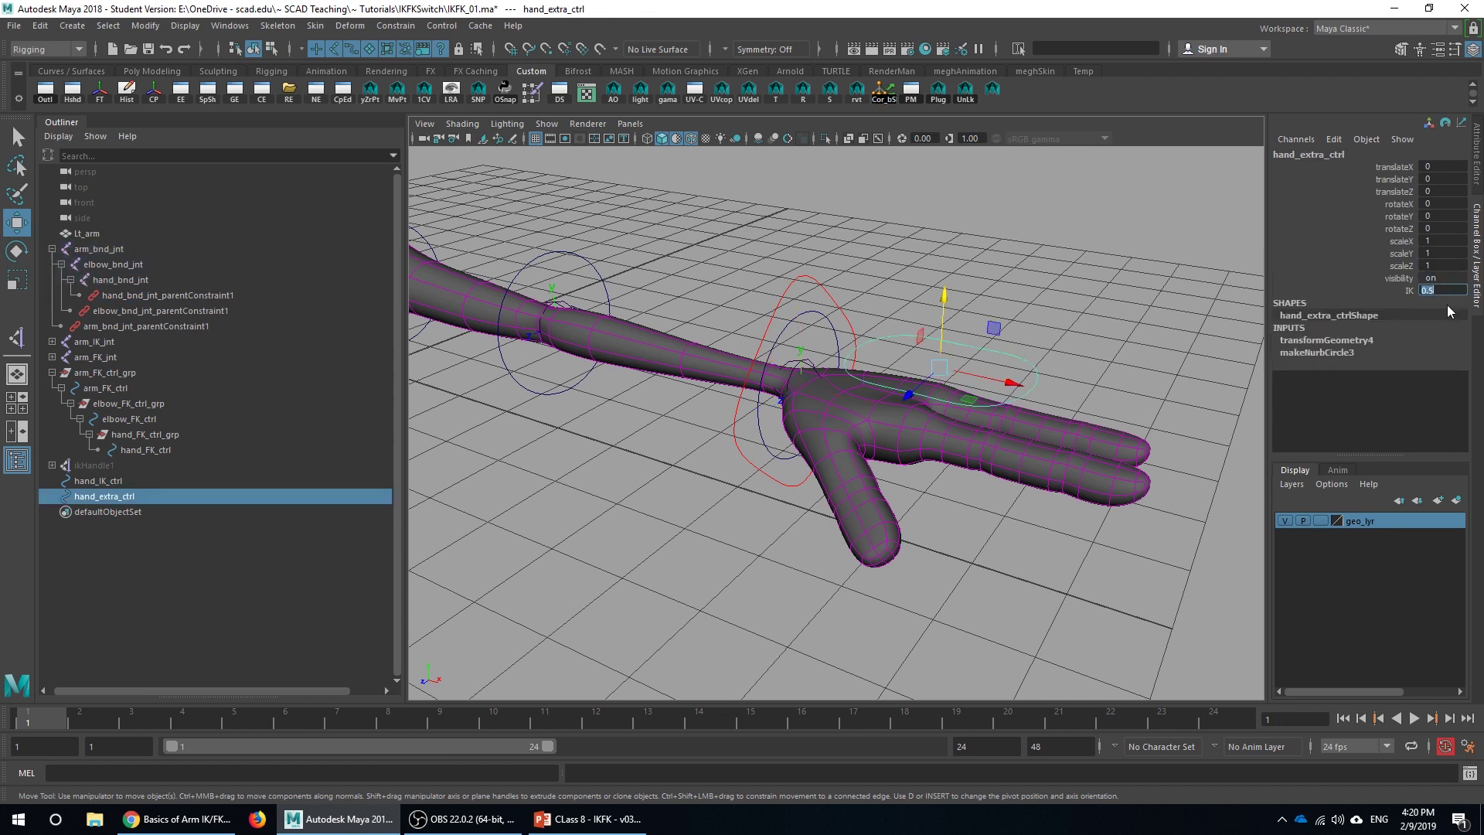
type("0")
left_click(216, 295)
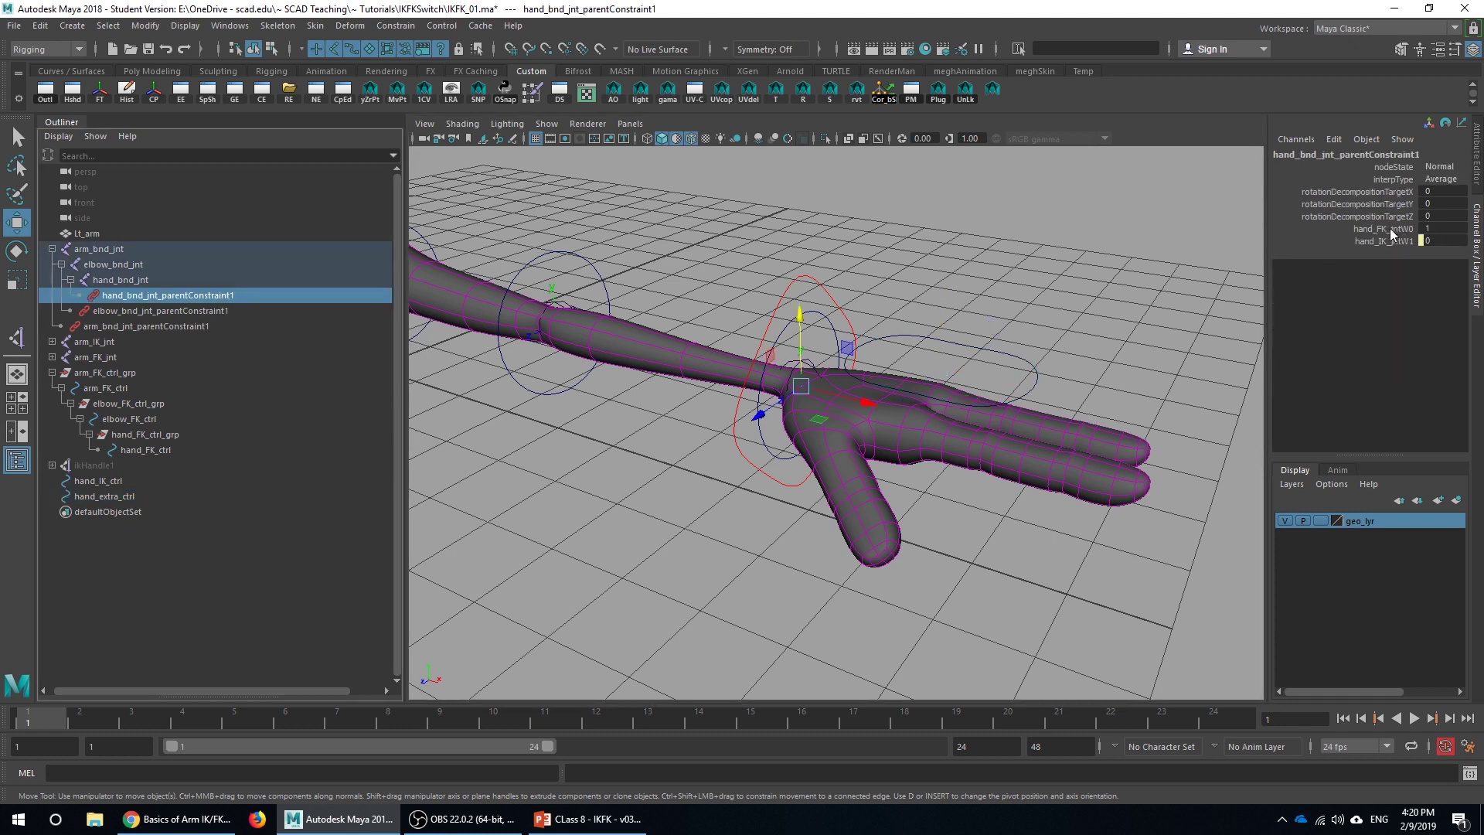
Set the IK attribute of hand_extra_ctrl to 1 and check the FK and IK weights on hand_bnd_jnt_parentConstraint1
left_click_drag(996, 314, 972, 355)
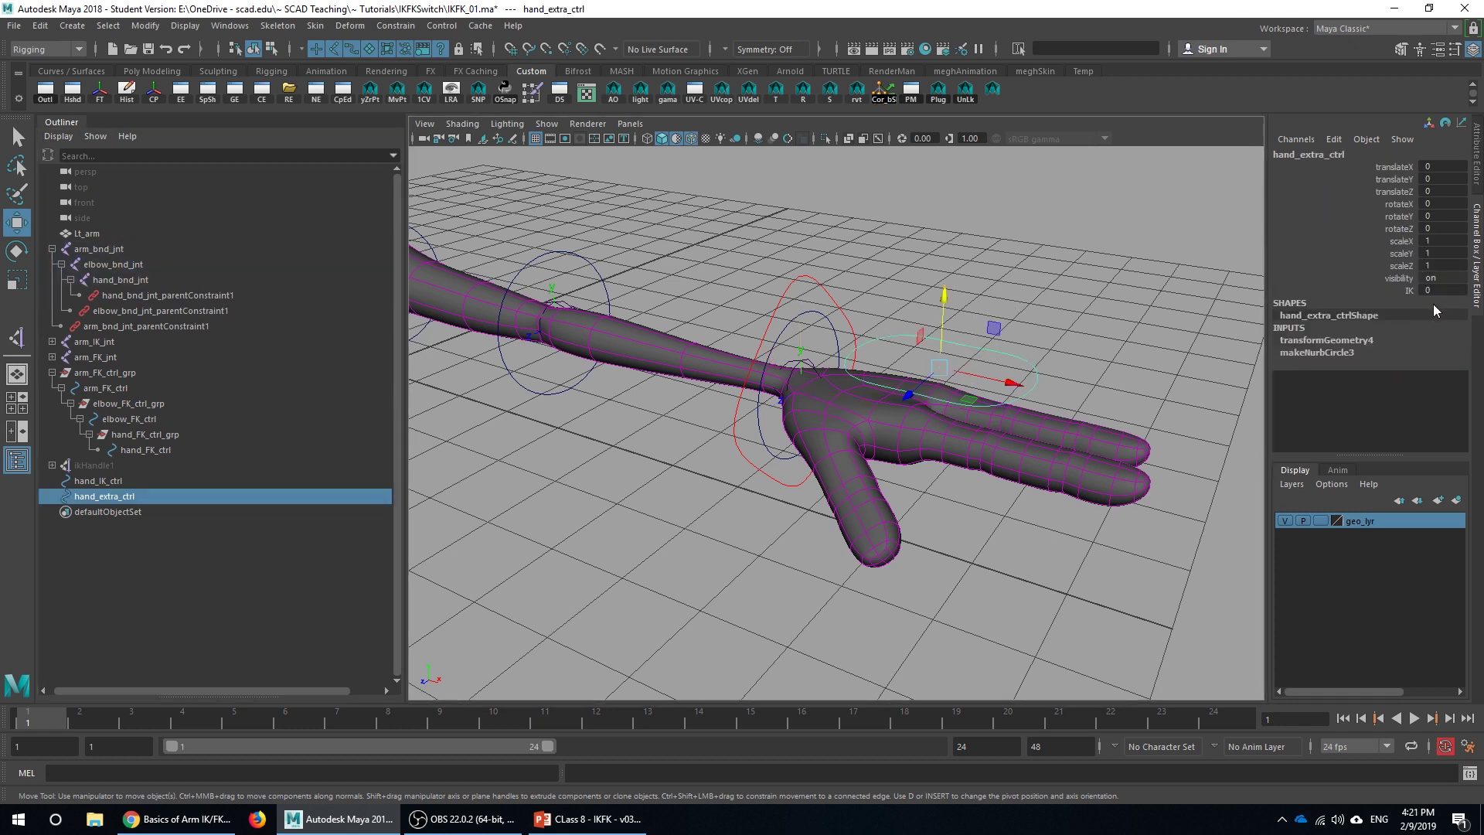
left_click(1443, 292)
left_click(168, 296)
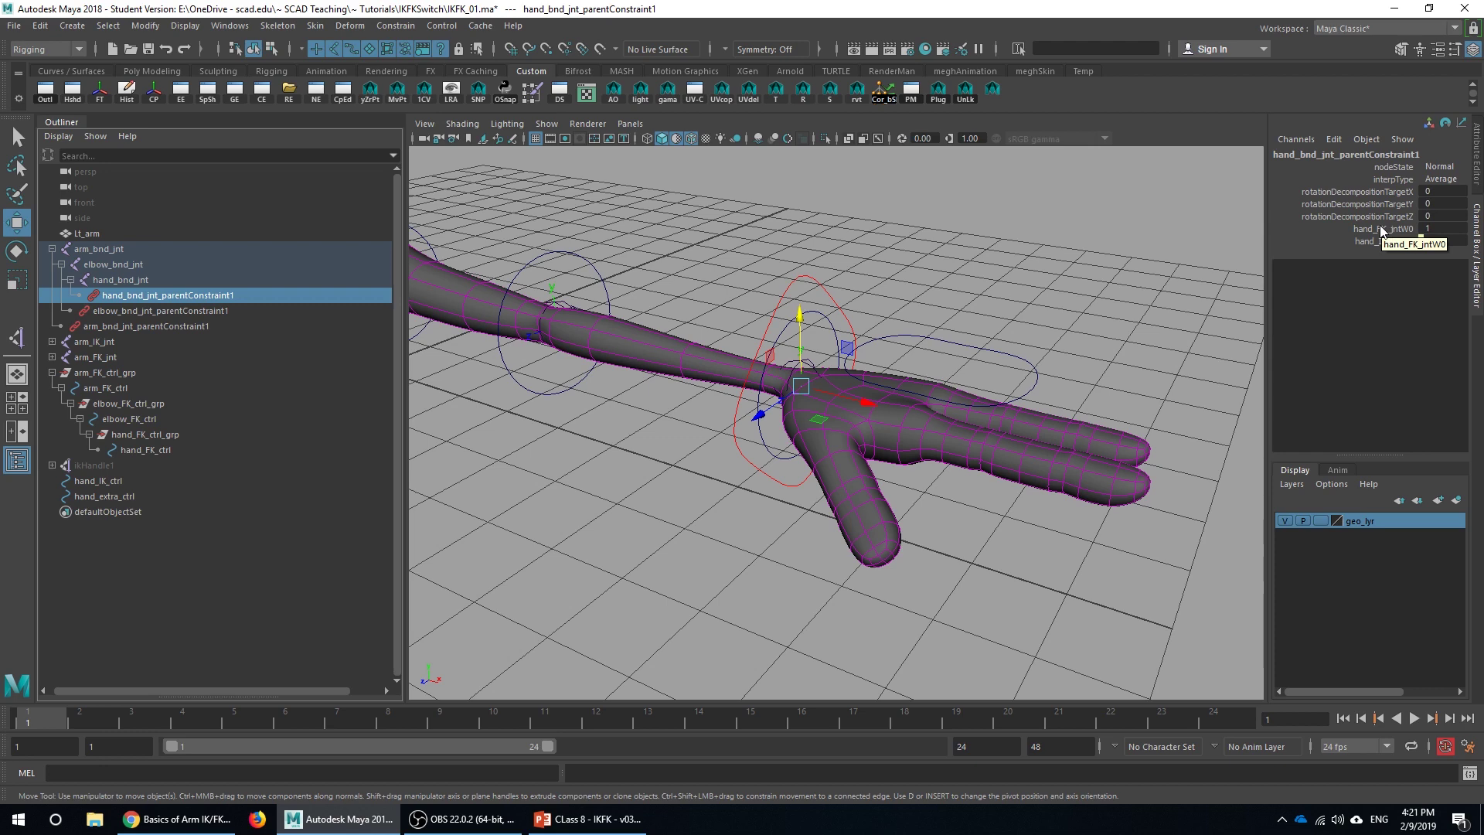
scroll(693, 331, "down", 1)
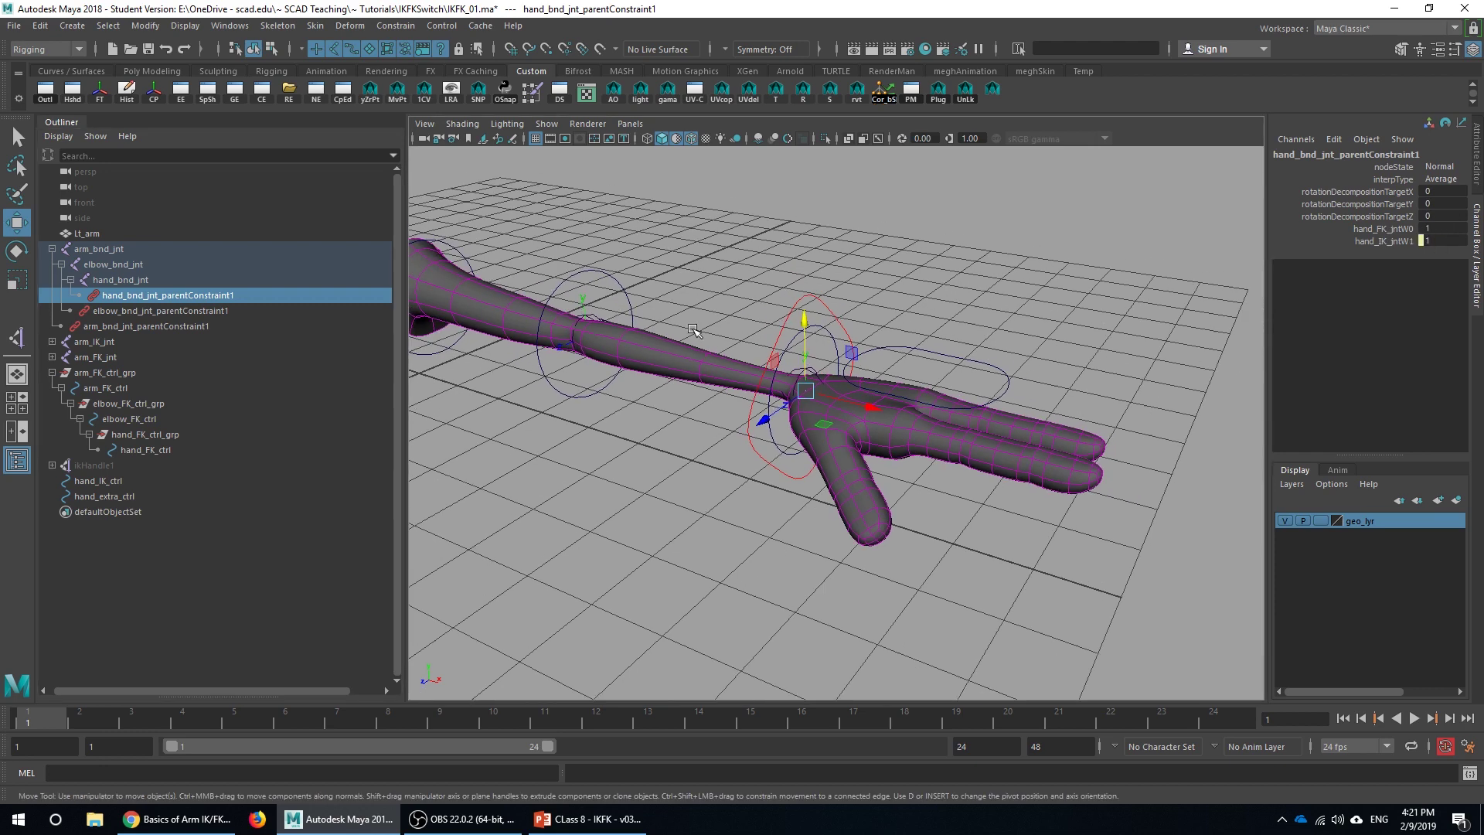
left_click_drag(693, 331, 706, 401, "alt")
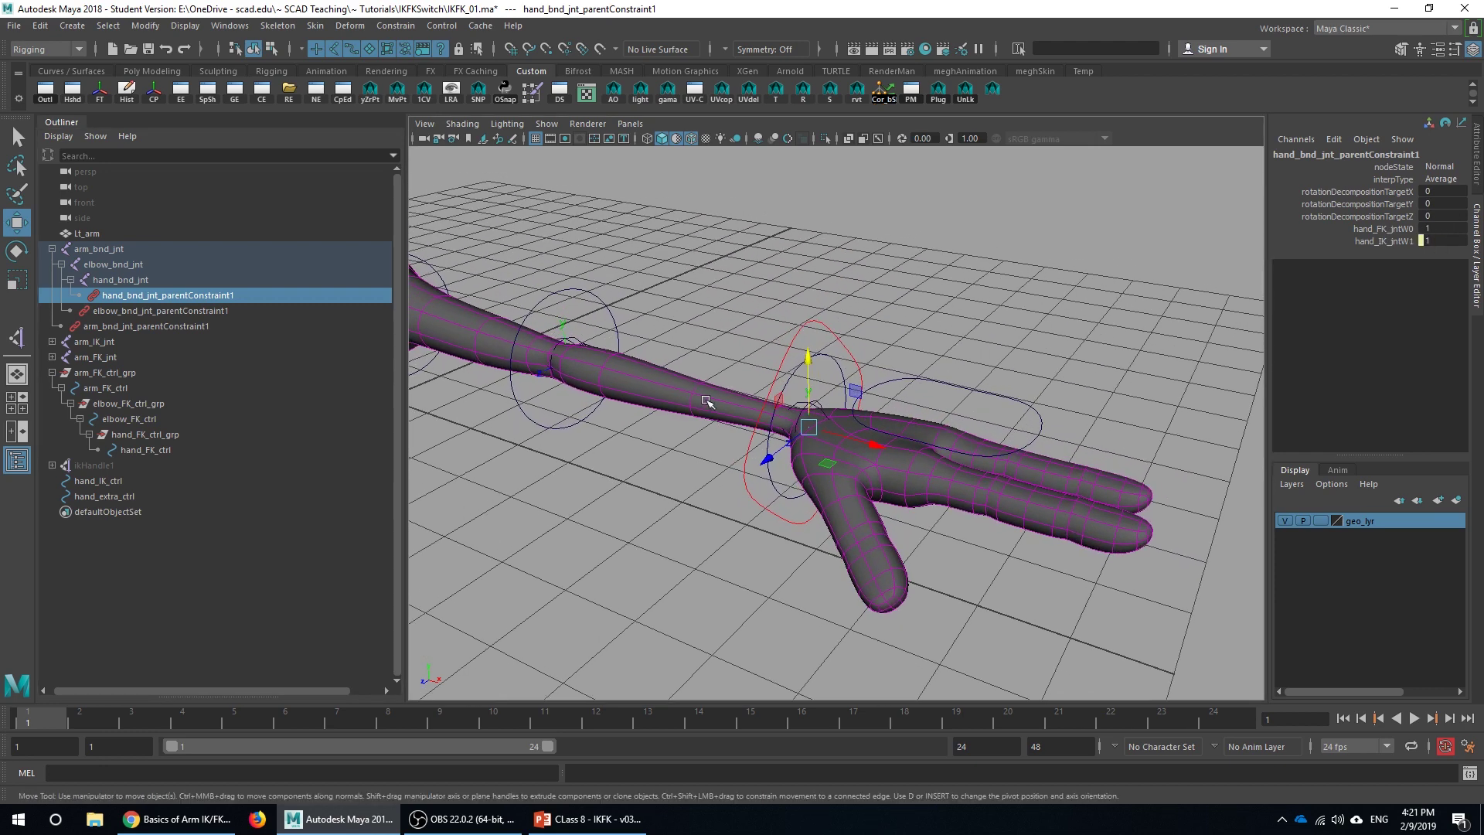
Open the Node Editor with the hand_bnd_jnt_parentConstraint1 node and reposition its window
left_click(316, 92)
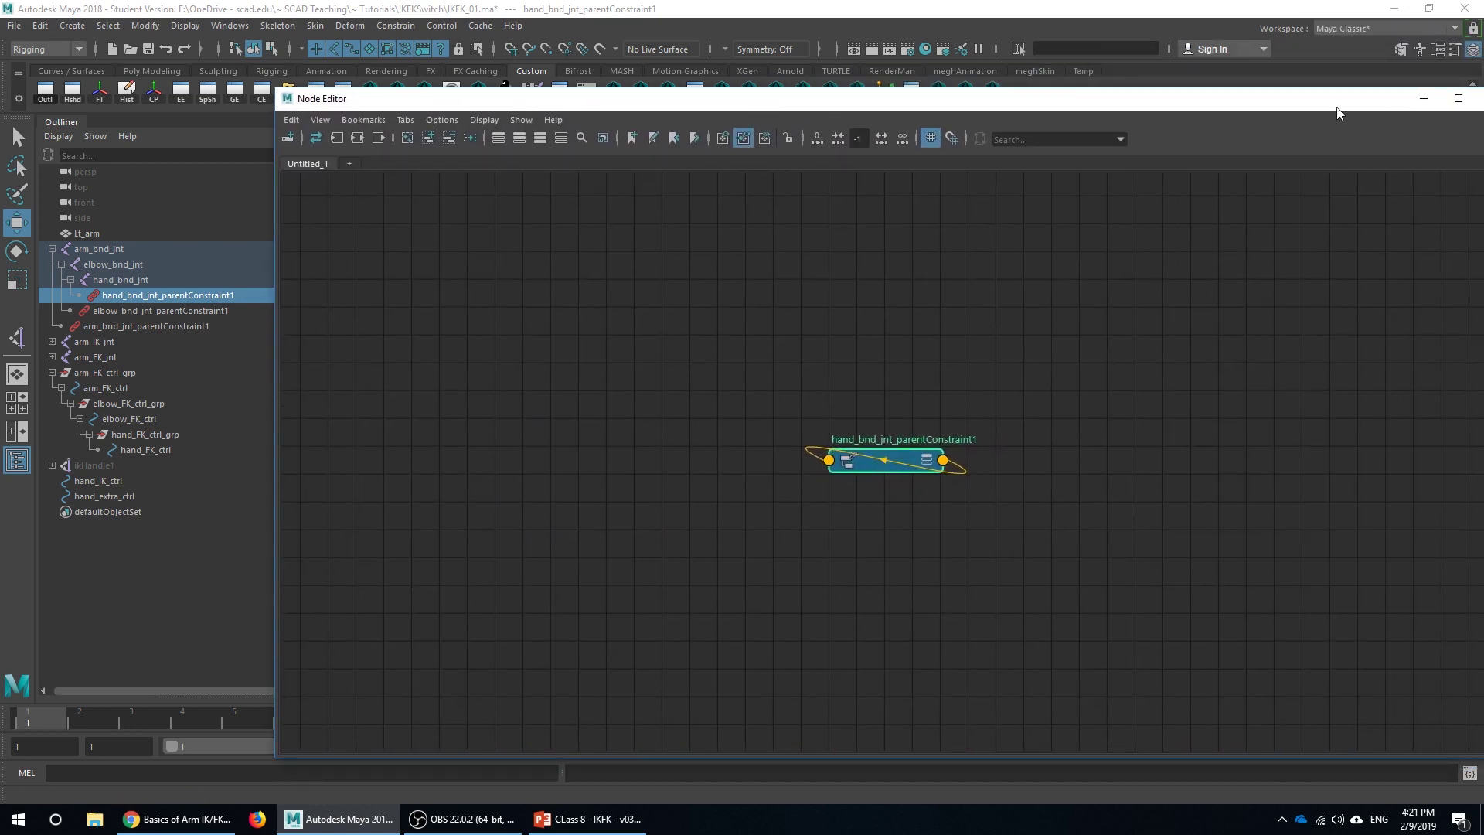
left_click(1423, 98)
left_click(230, 26)
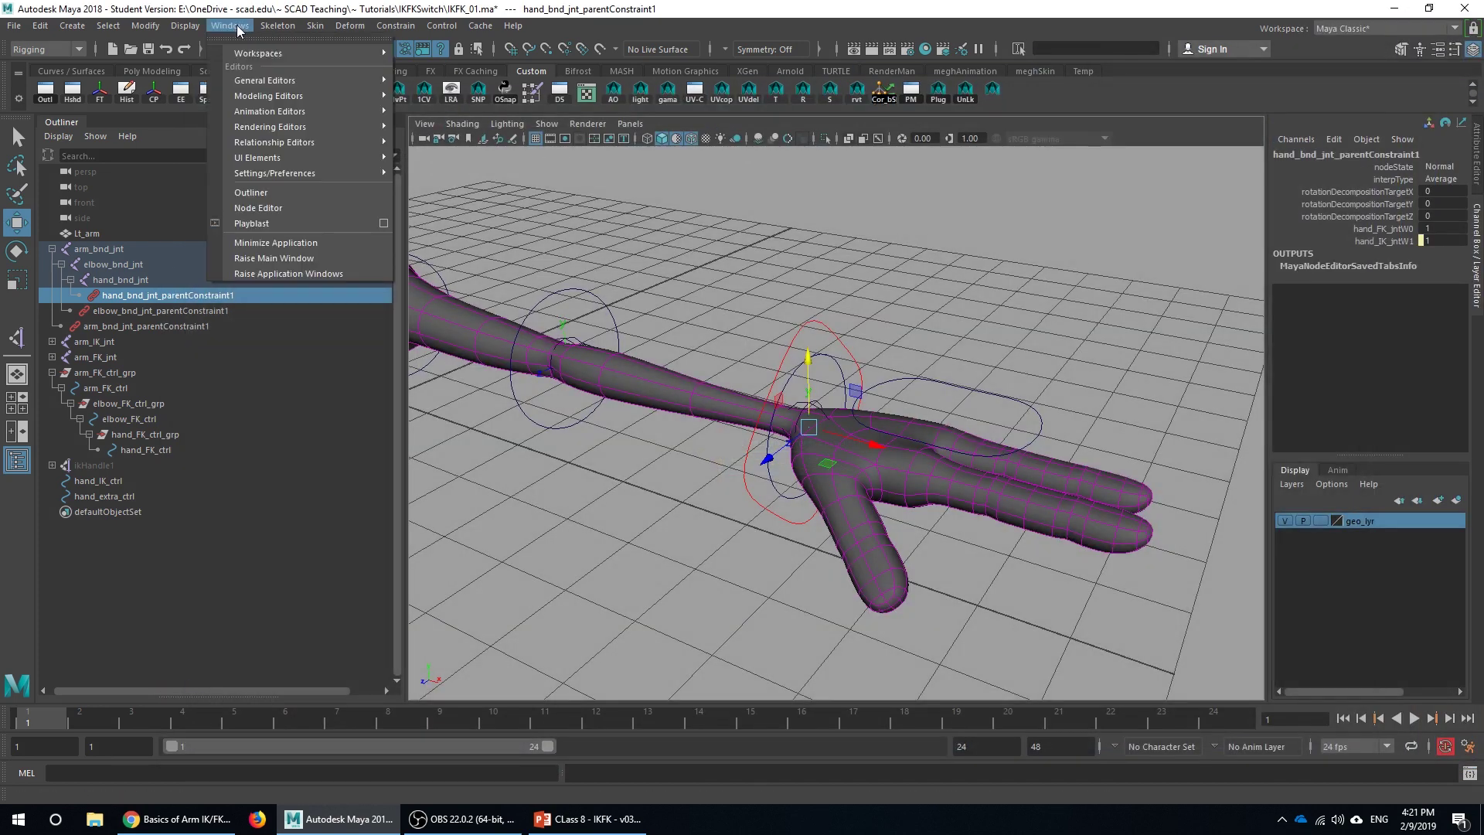
left_click(258, 208)
left_click_drag(671, 88, 721, 75)
scroll(682, 341, "down", 3)
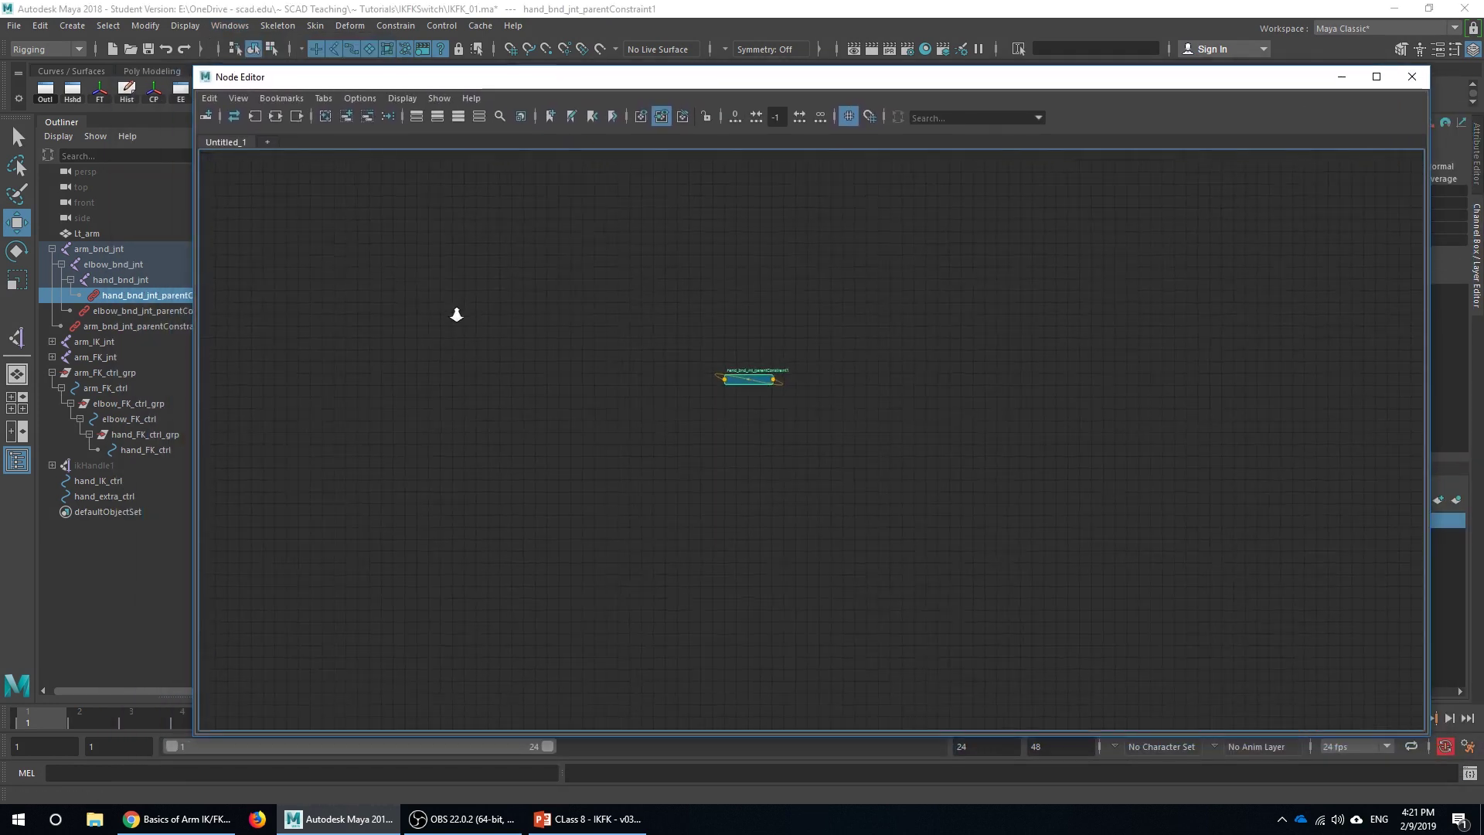
right_click_drag(457, 315, 916, 330, "alt")
middle_click_drag(851, 332, 776, 317, "alt")
right_click_drag(881, 349, 849, 360, "alt")
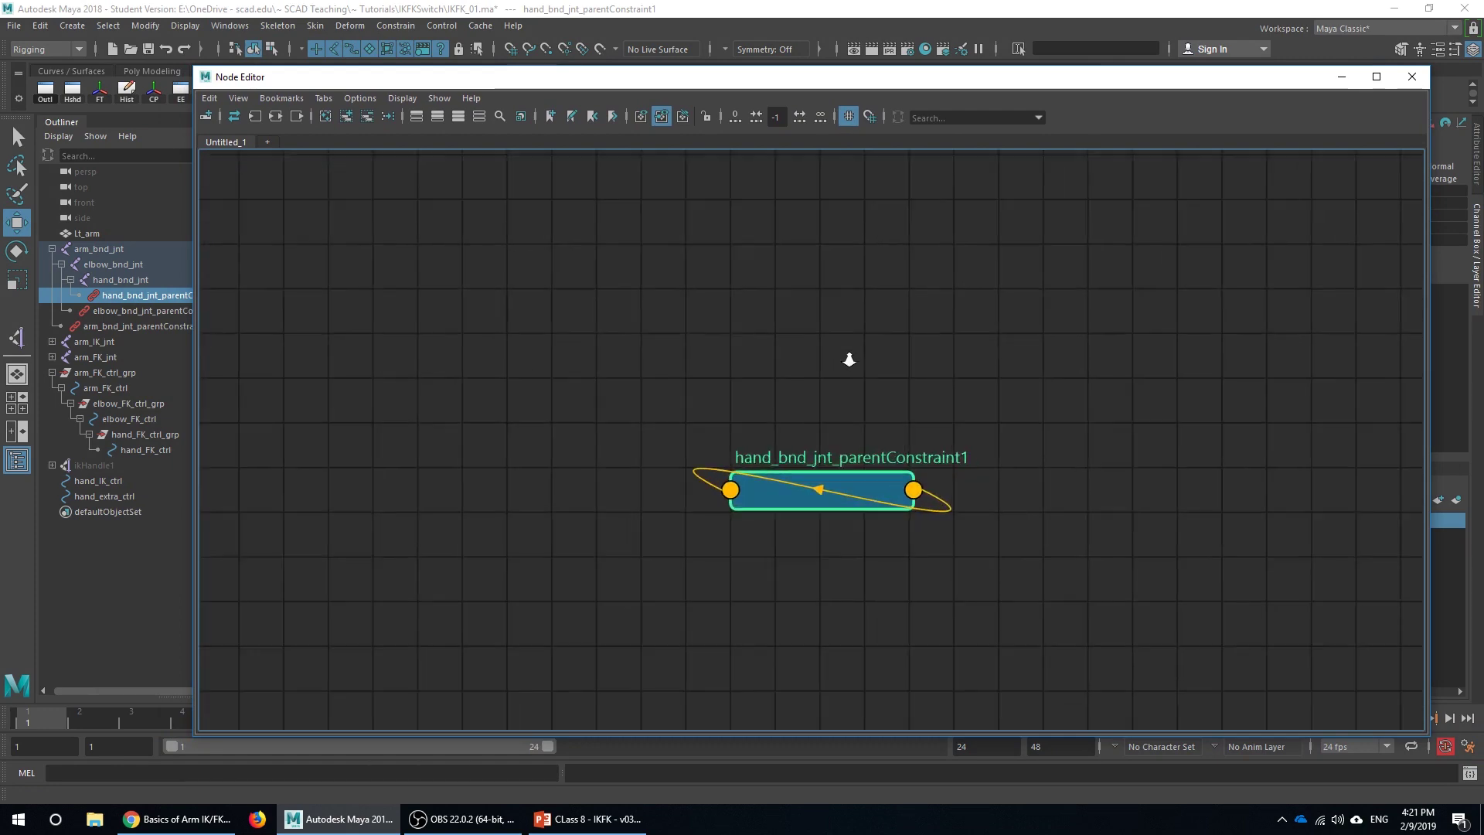
scroll(759, 345, "down", 3)
scroll(839, 309, "up", 4)
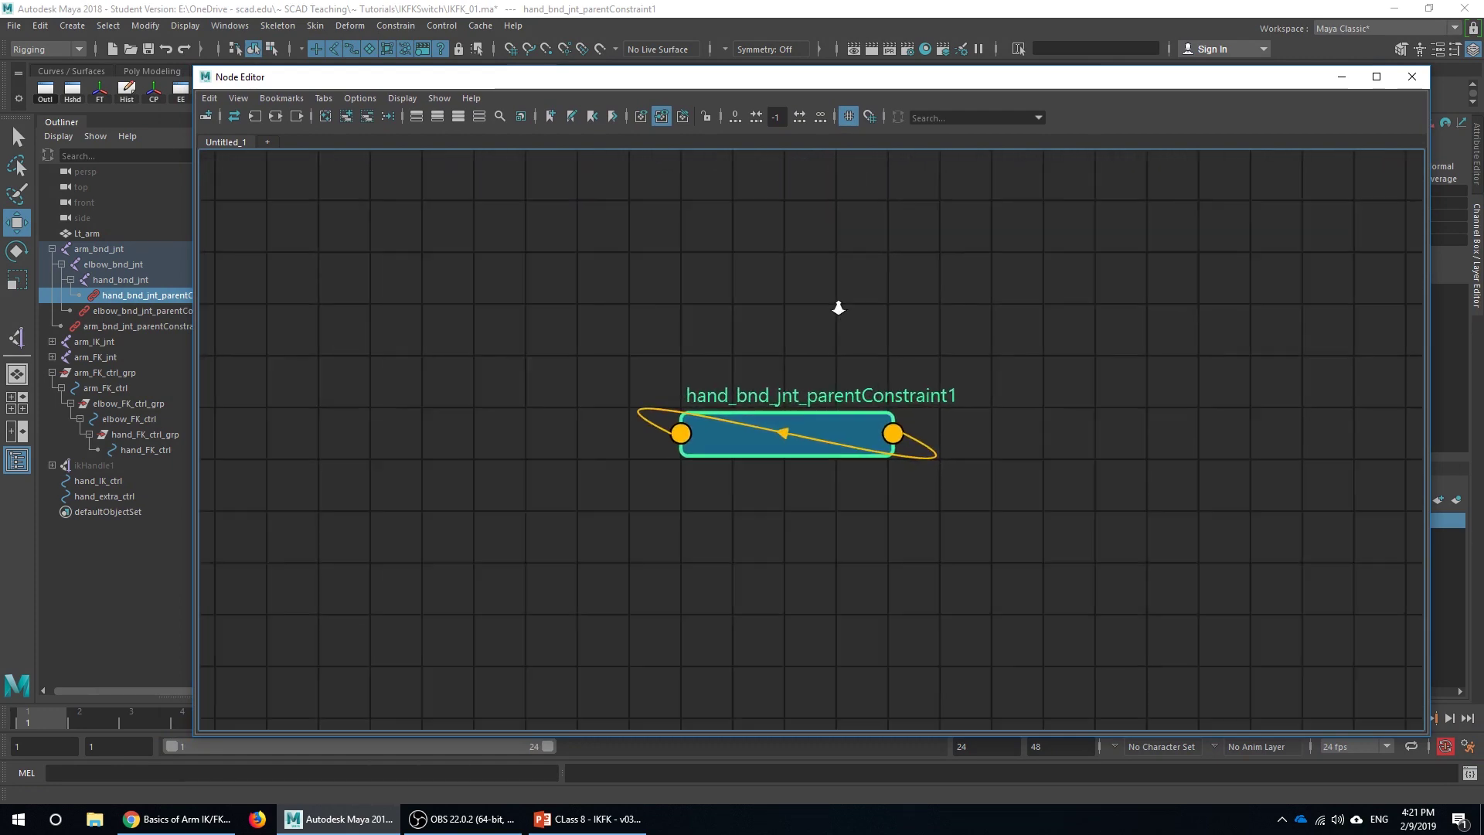
scroll(873, 306, "down", 2)
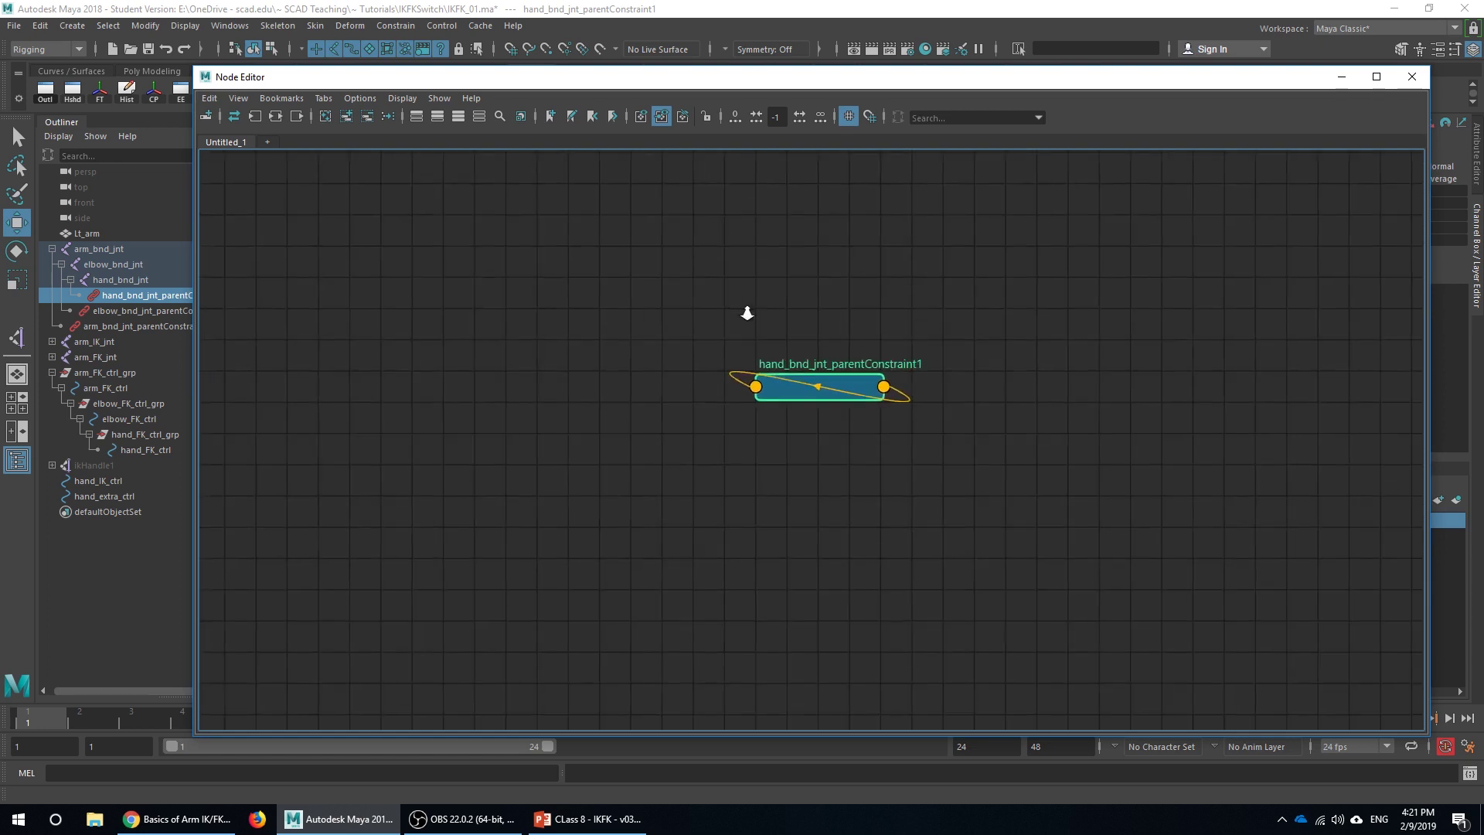
right_click_drag(747, 313, 831, 309, "alt")
middle_click_drag(989, 326, 961, 347, "alt")
scroll(762, 438, "down", 3)
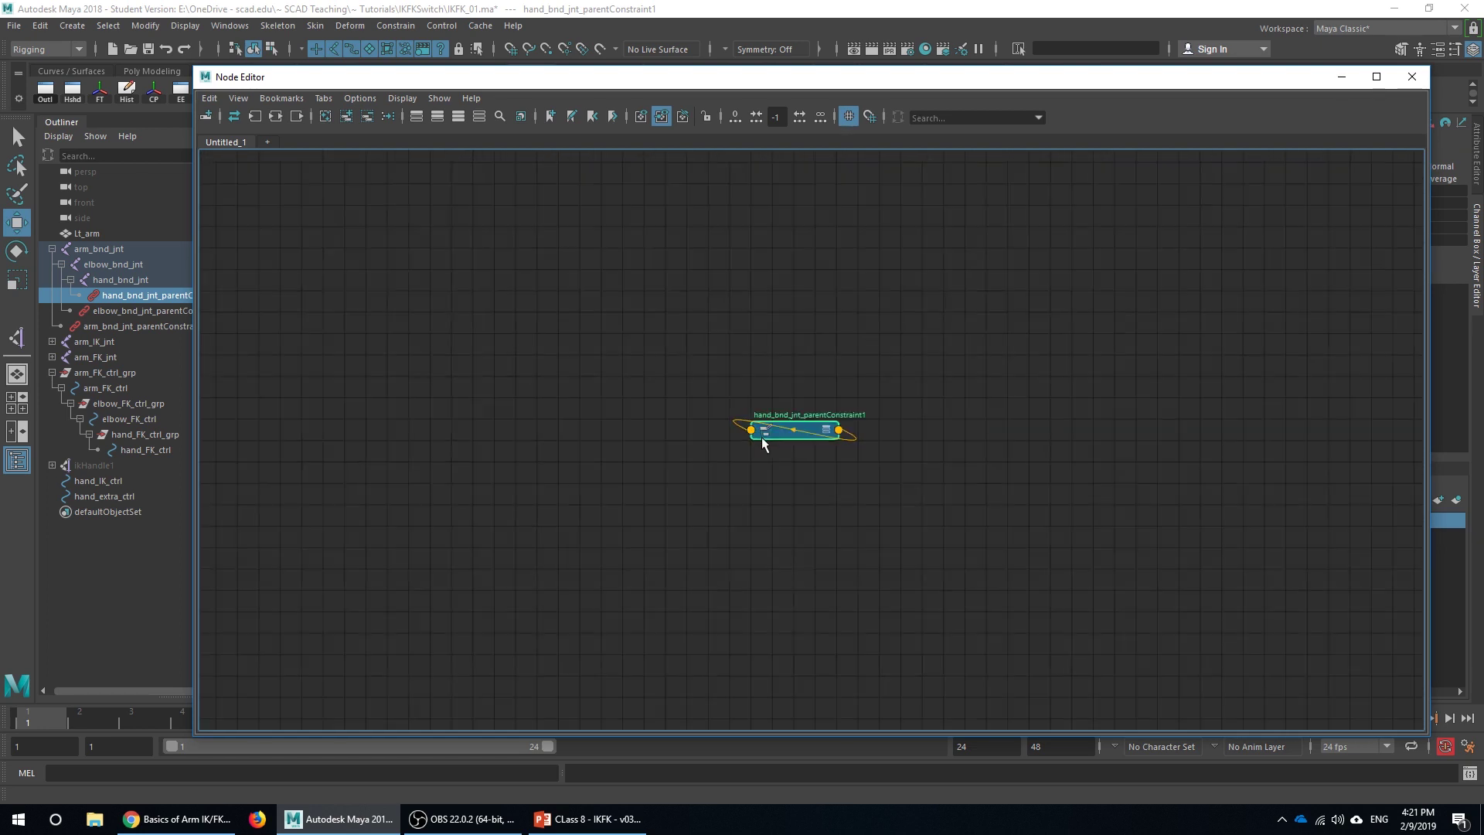
Shrink and reposition the Node Editor window beside the Outliner, and select hand_extra_ctrl in the viewport
left_click_drag(699, 82, 839, 82)
left_click_drag(420, 82, 853, 216)
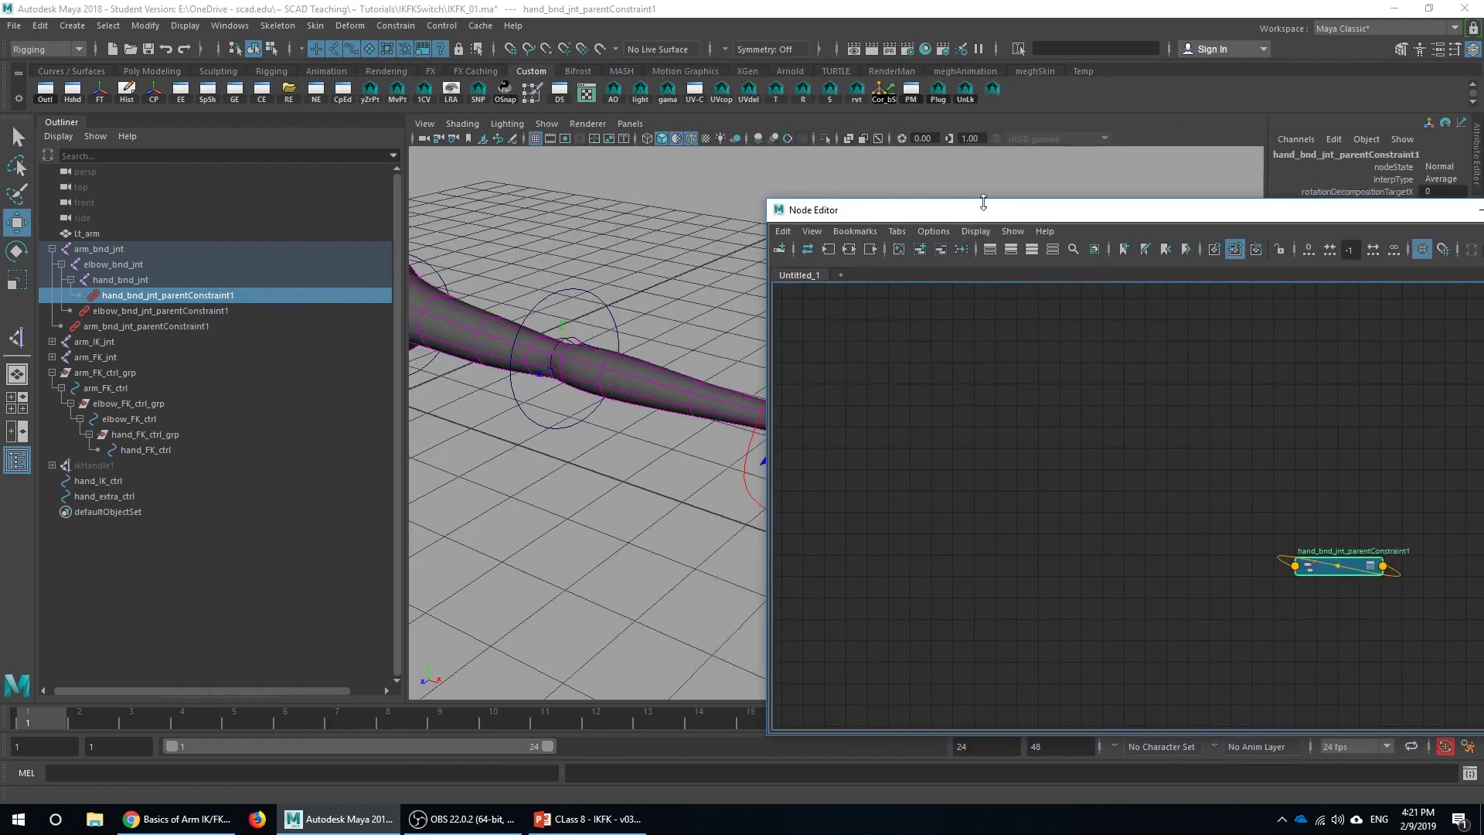
left_click_drag(983, 203, 691, 490)
left_click(867, 380)
left_click(931, 489)
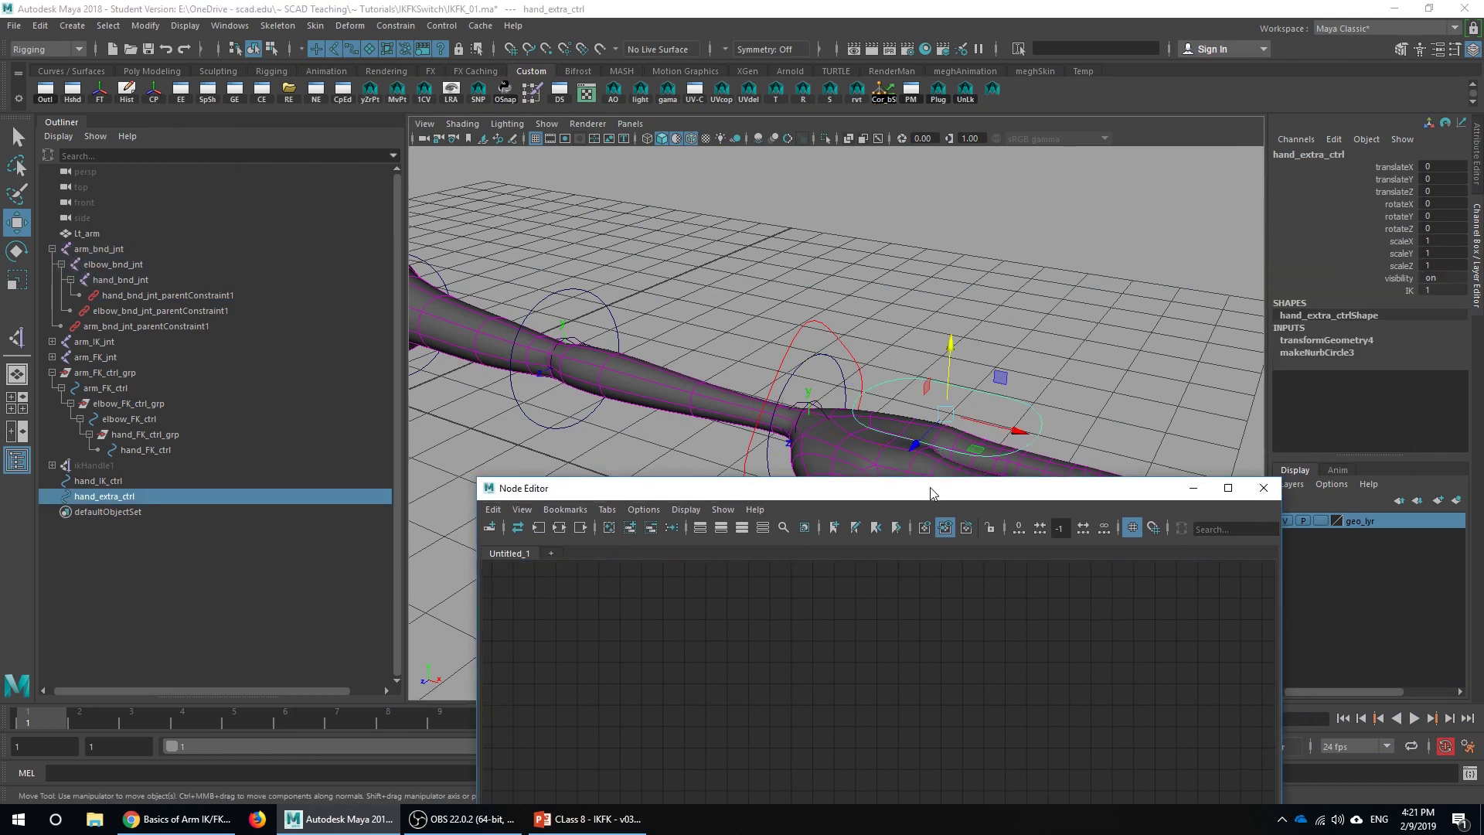
left_click_drag(931, 493, 543, 142)
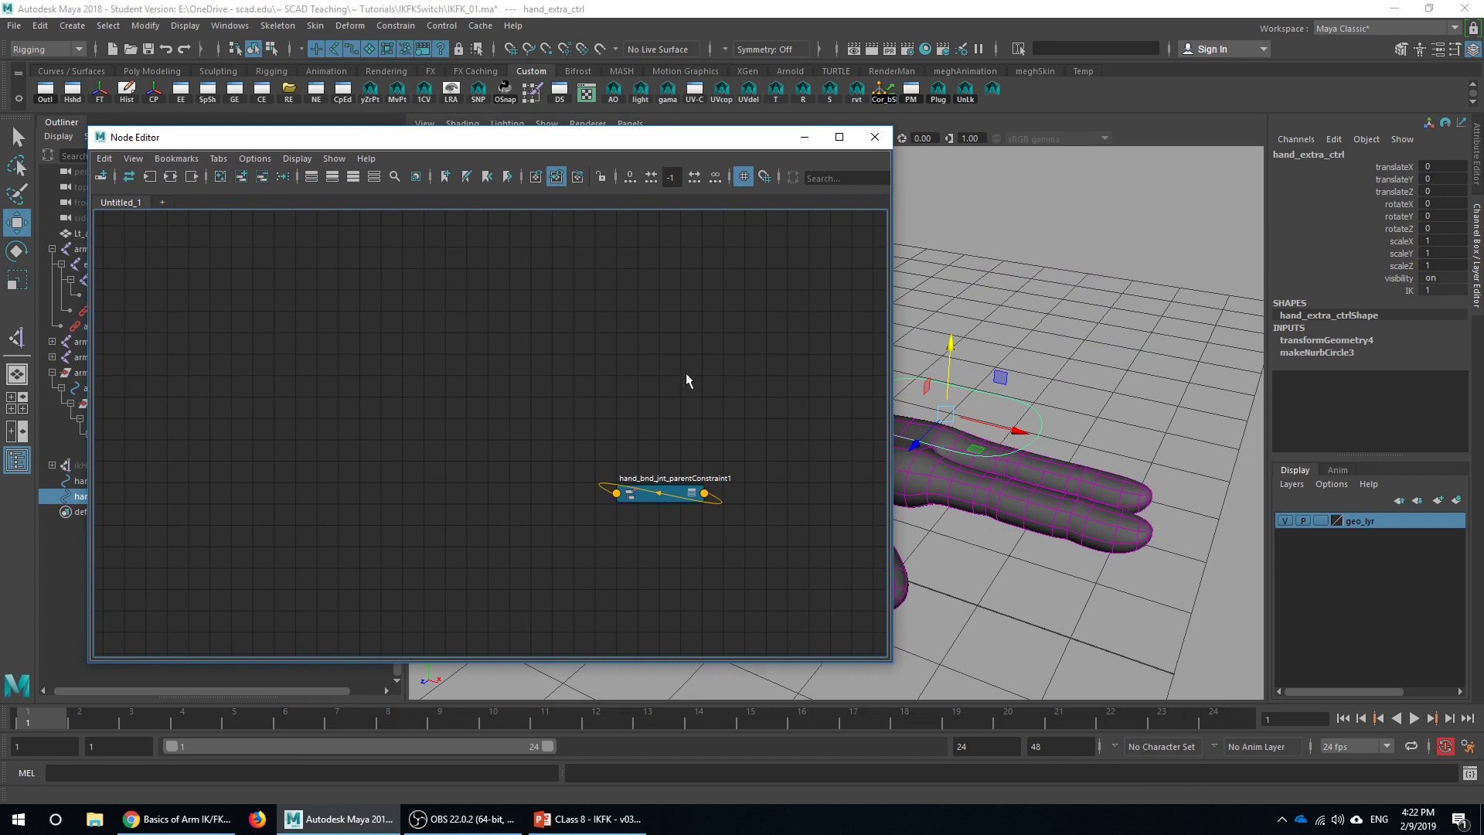
left_click_drag(654, 147, 915, 154)
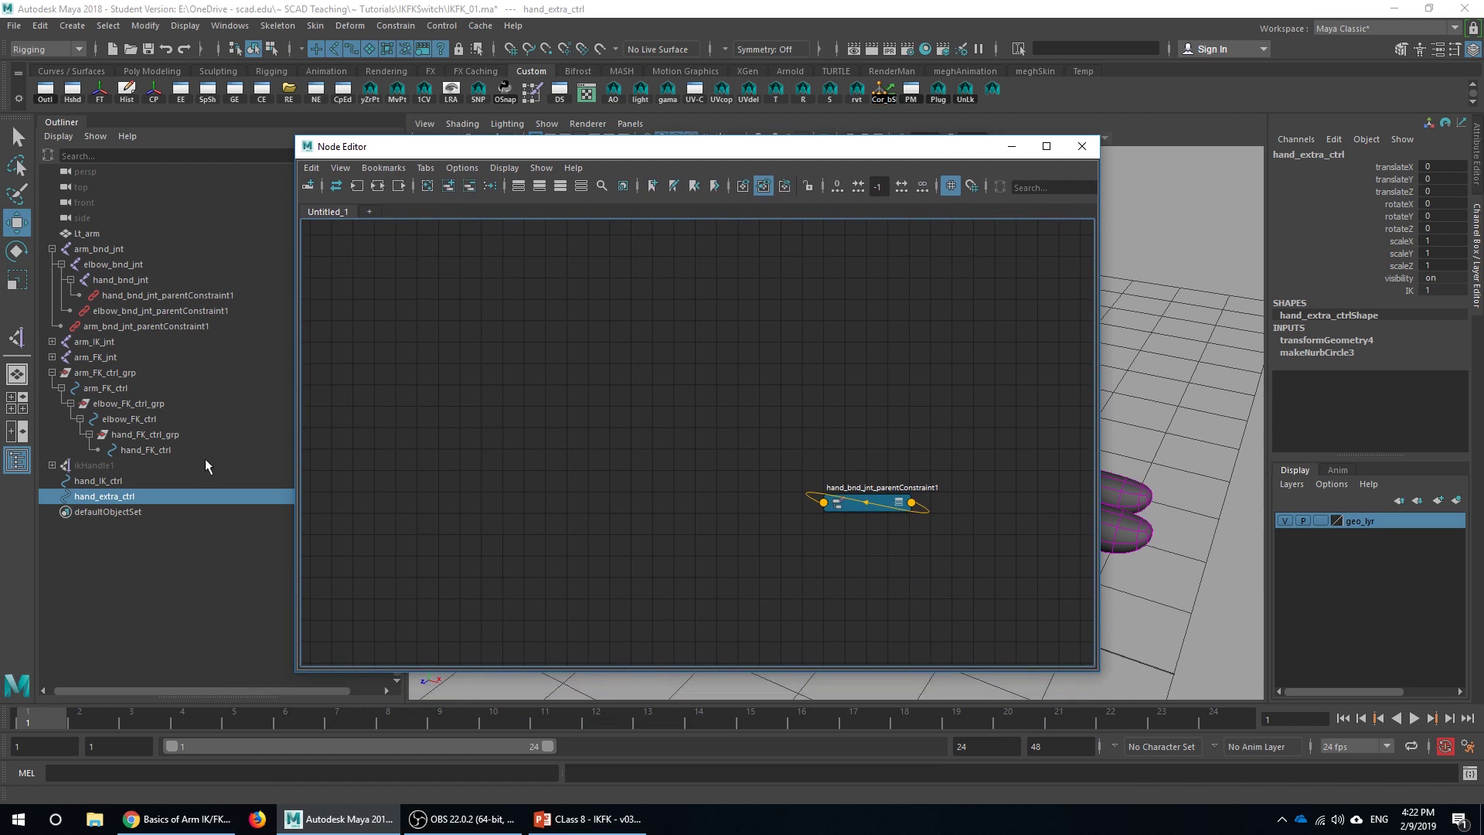
Remove the hand_bnd_jnt_parentConstraint1 node from the Node Editor graph
left_click(130, 499)
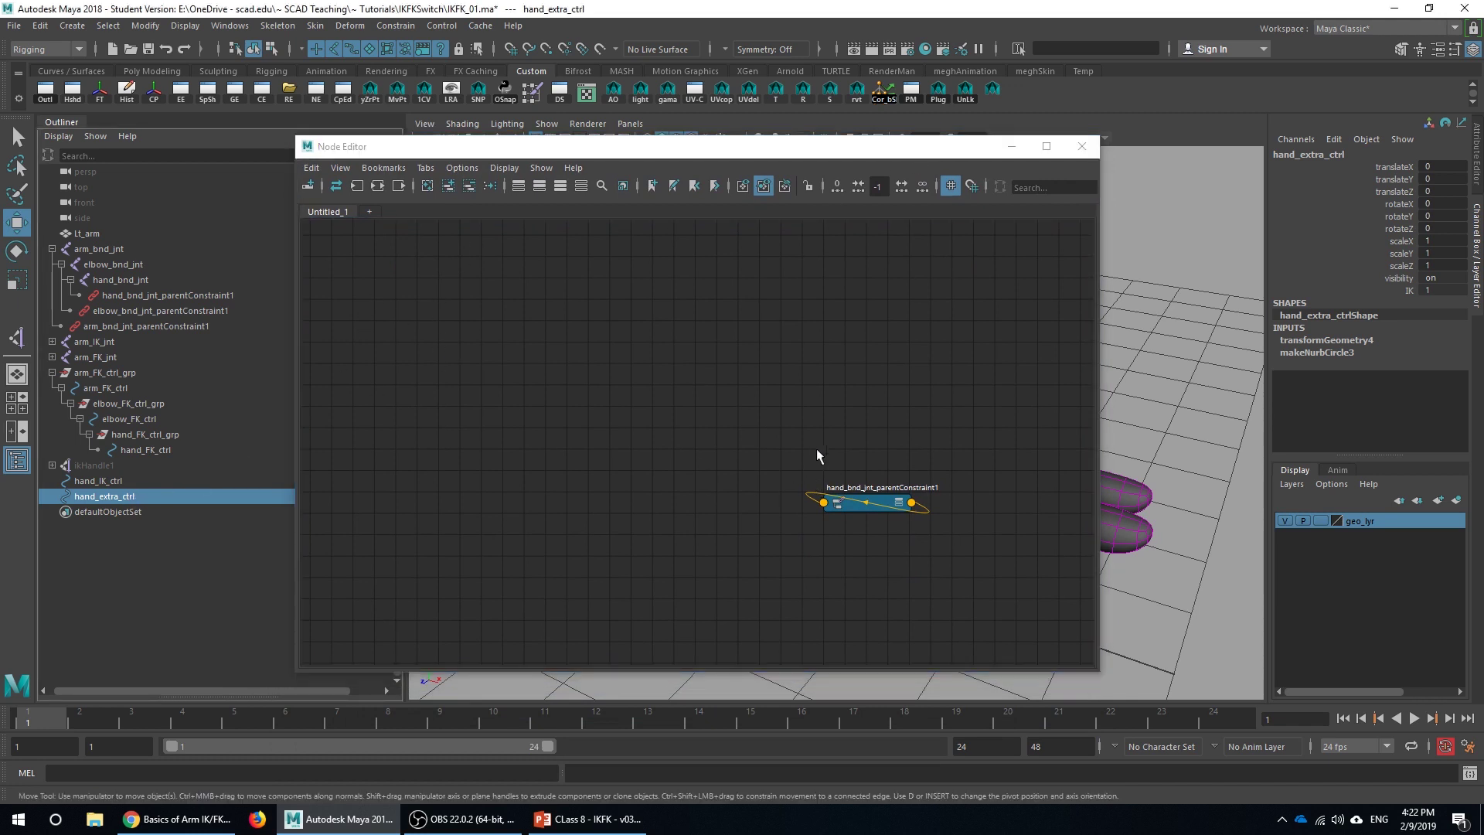
left_click_drag(816, 449, 837, 541, "shift")
left_click_drag(761, 460, 951, 576)
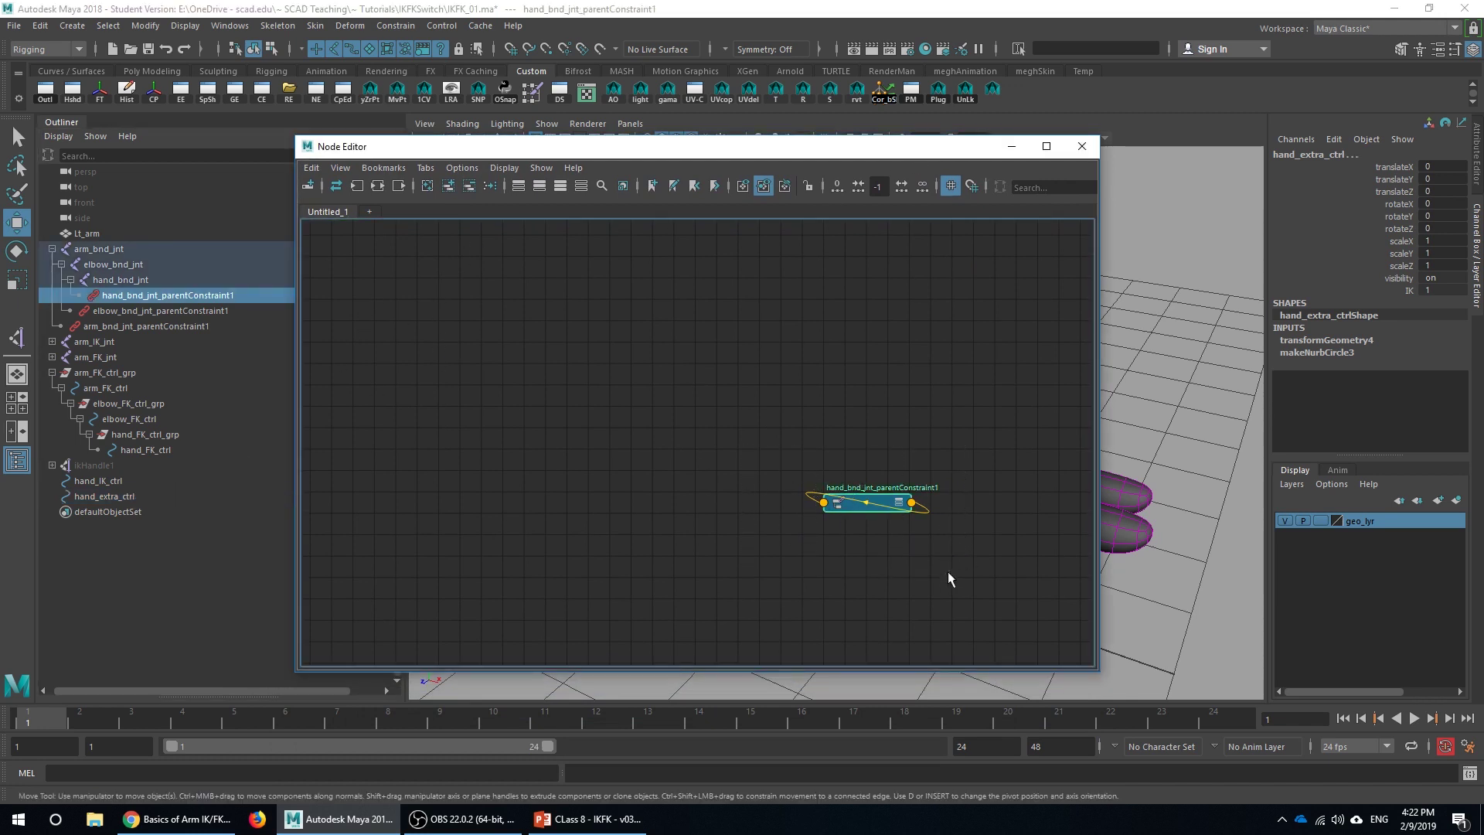
left_click(470, 185)
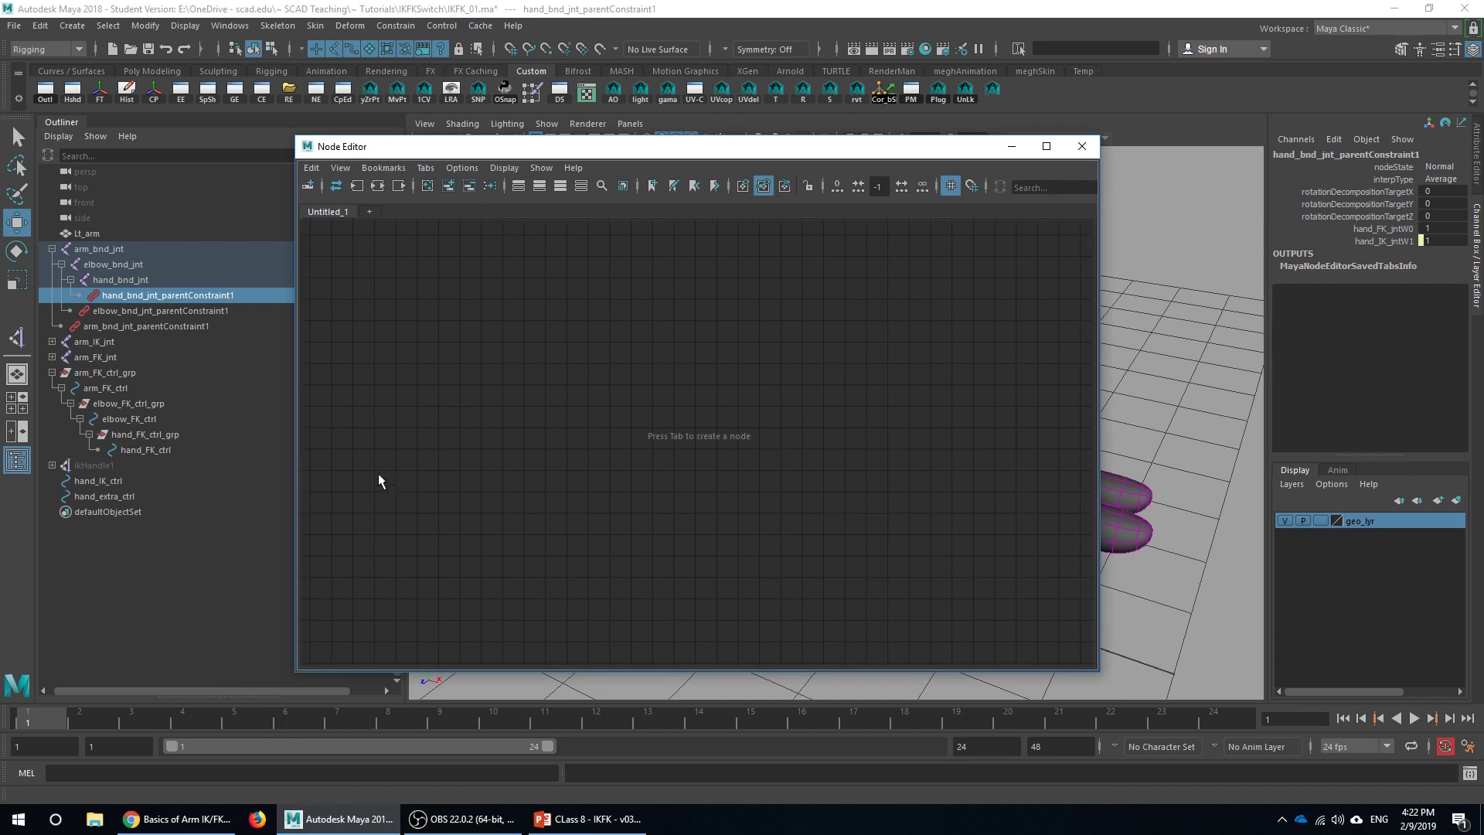
Add hand_extra_ctrl to the Node Editor graph and remove its hand_extra_ctrlShape node
left_click(128, 495)
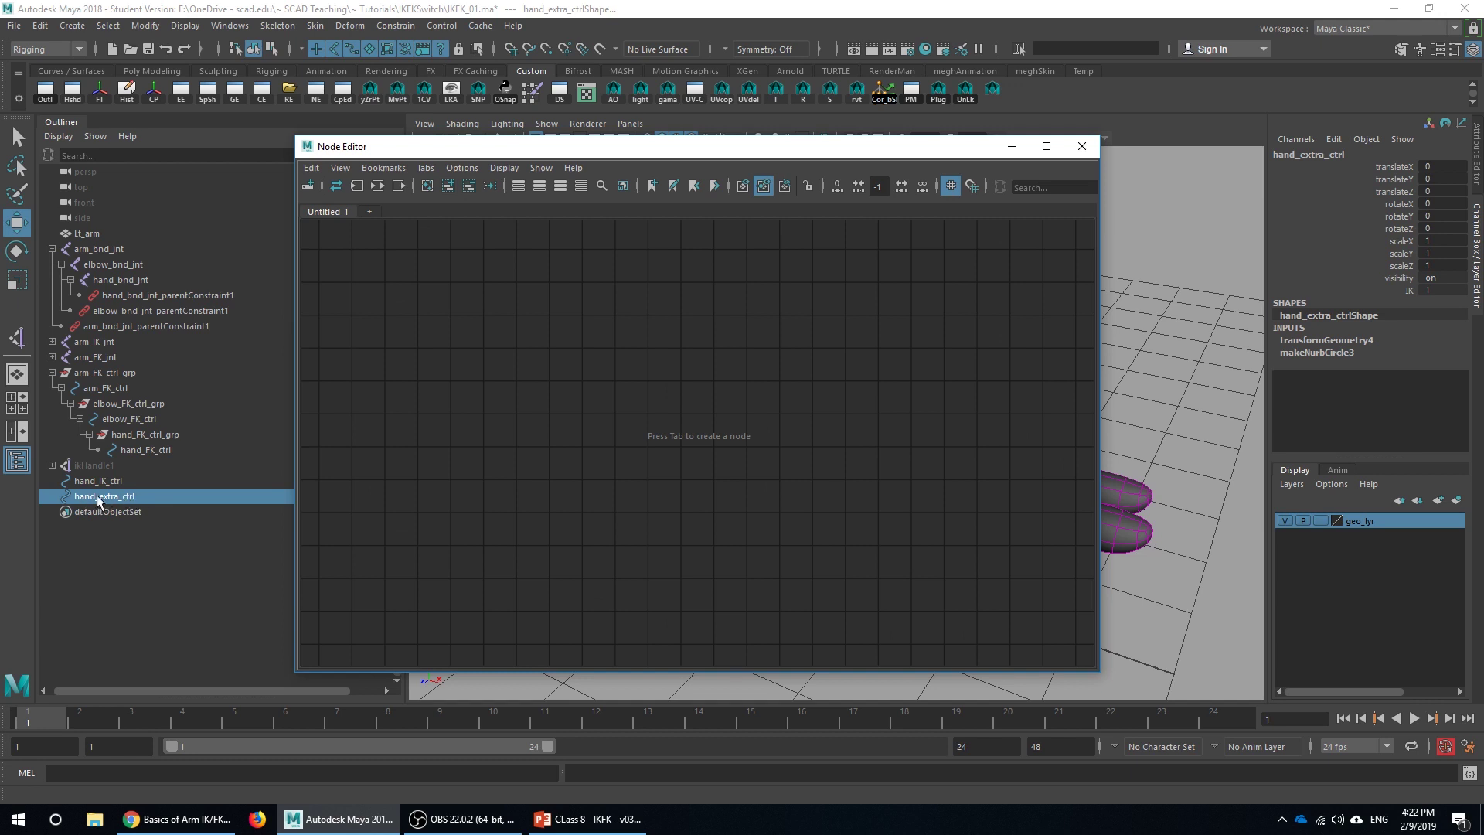
middle_click_drag(99, 499, 425, 396)
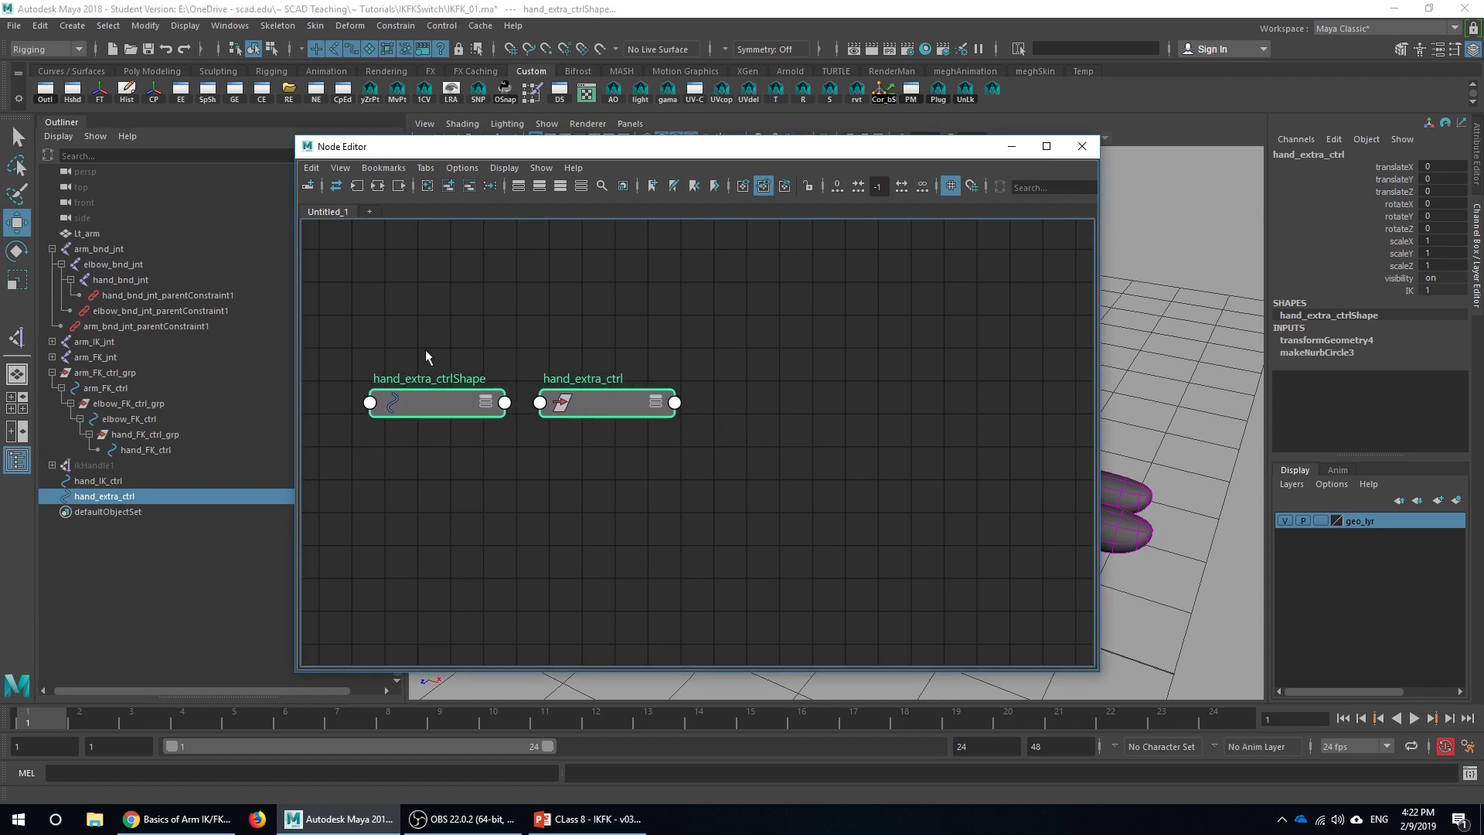
left_click_drag(409, 325, 445, 464)
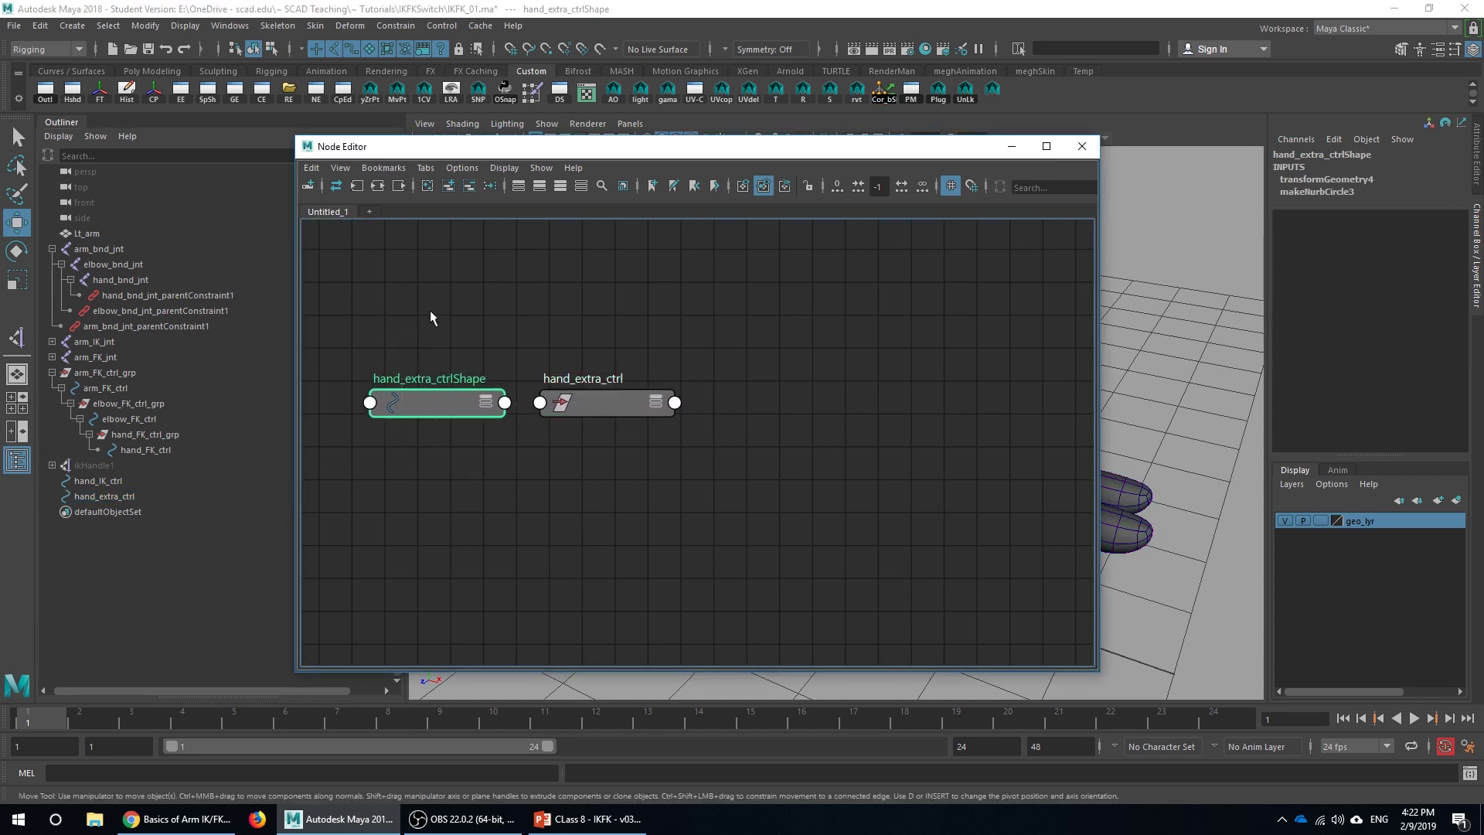
left_click(470, 186)
Expand the hand_extra_ctrl node to show all its attributes, and reposition it so the IK port is in view
left_click_drag(597, 398, 503, 336)
left_click(557, 333)
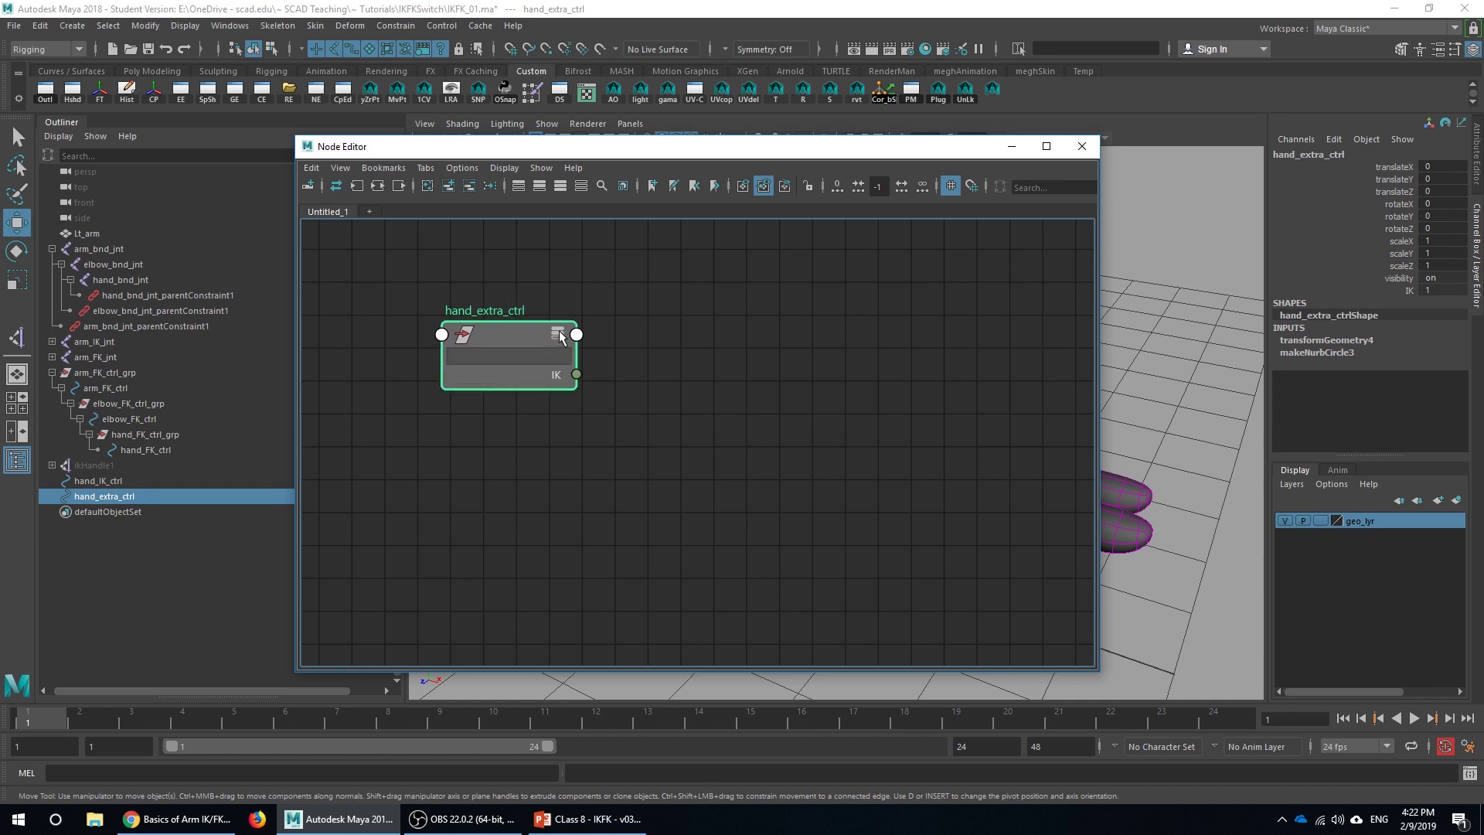
left_click(557, 333)
left_click_drag(515, 332, 489, 268)
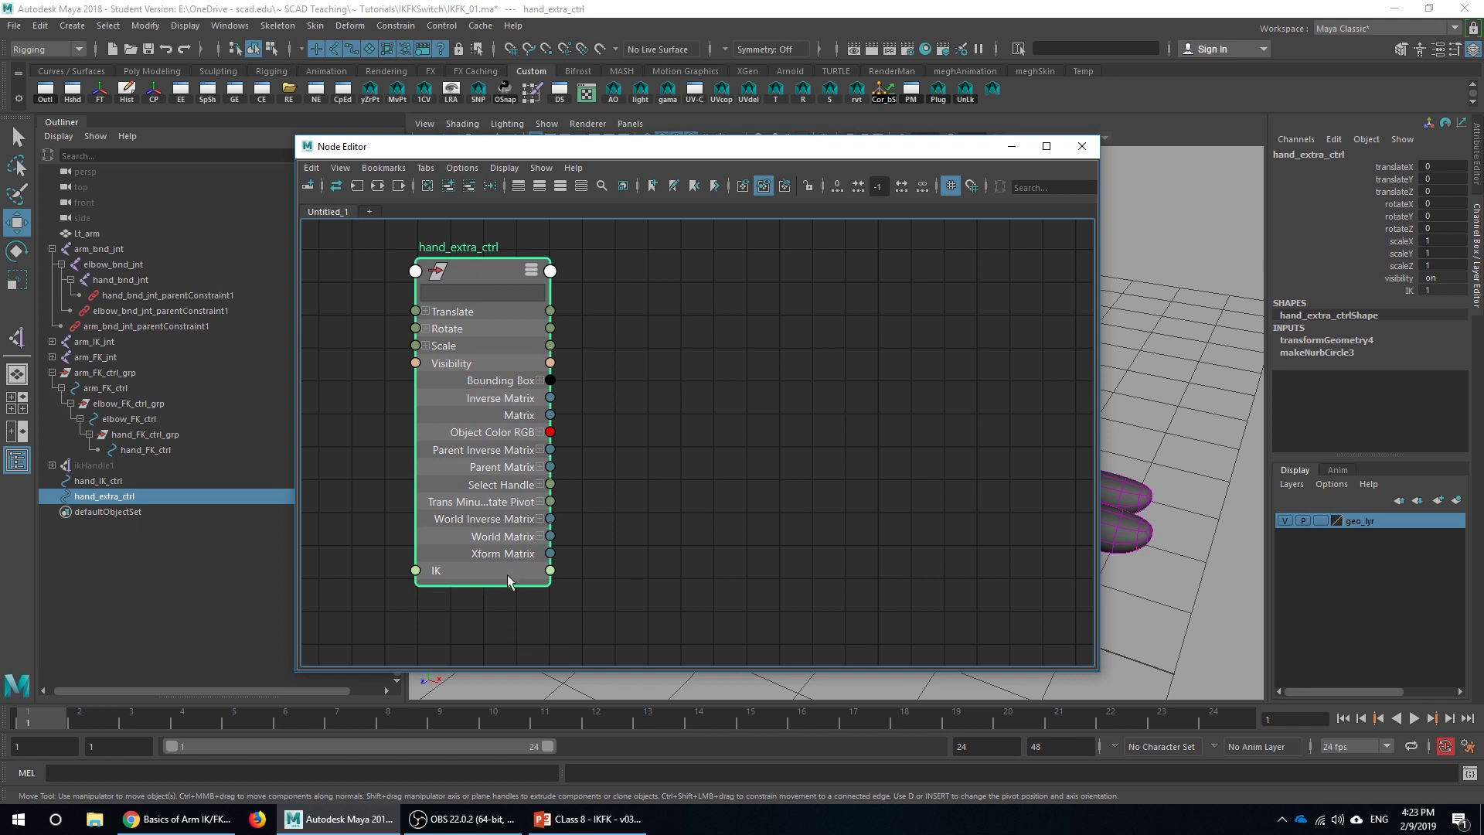
left_click_drag(493, 270, 465, 294)
Add the hand, elbow and arm parent constraints to the Node Editor graph and expand them to show all attributes
left_click(184, 294)
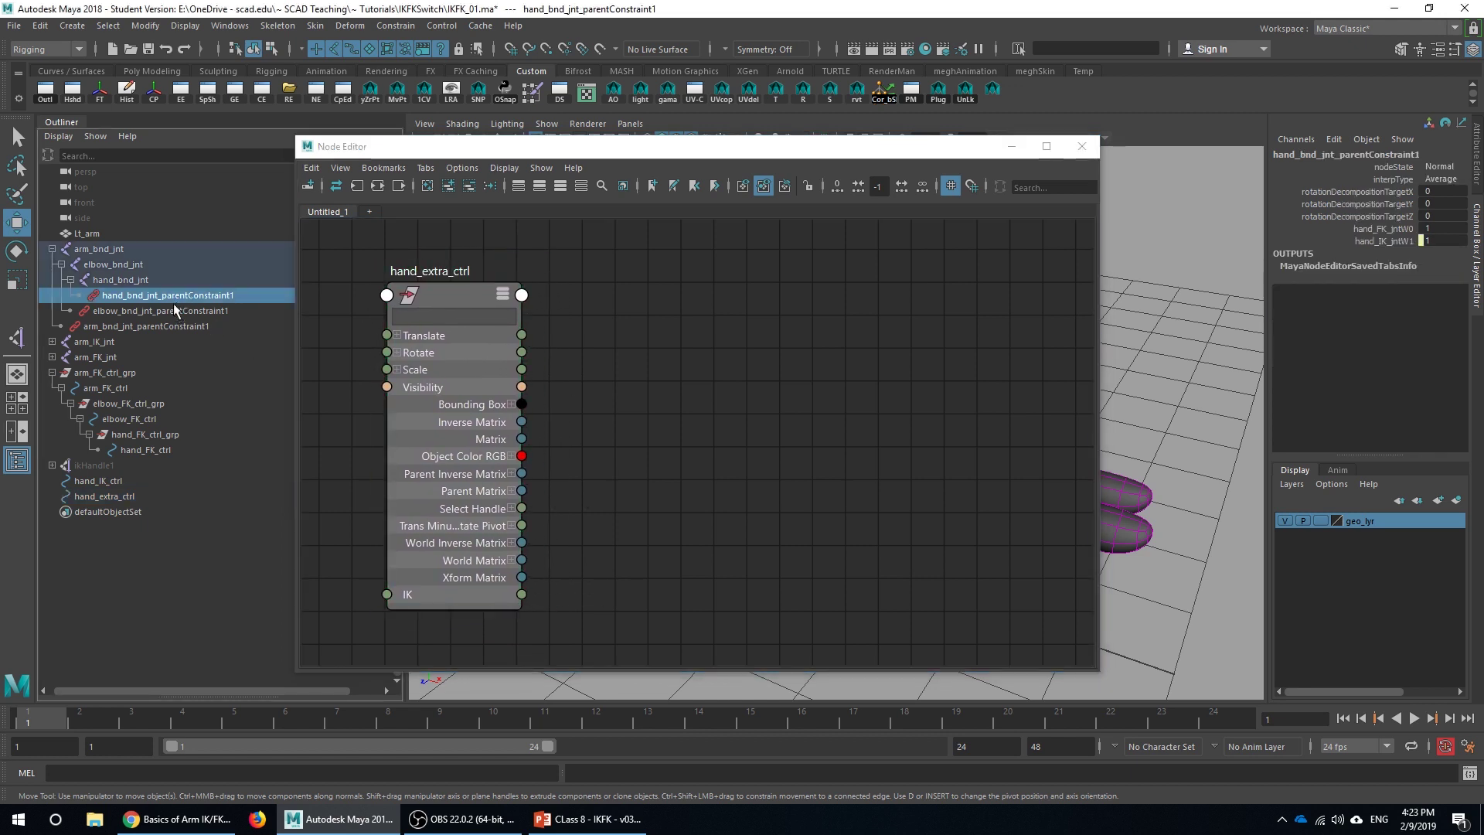
left_click(172, 328, "shift")
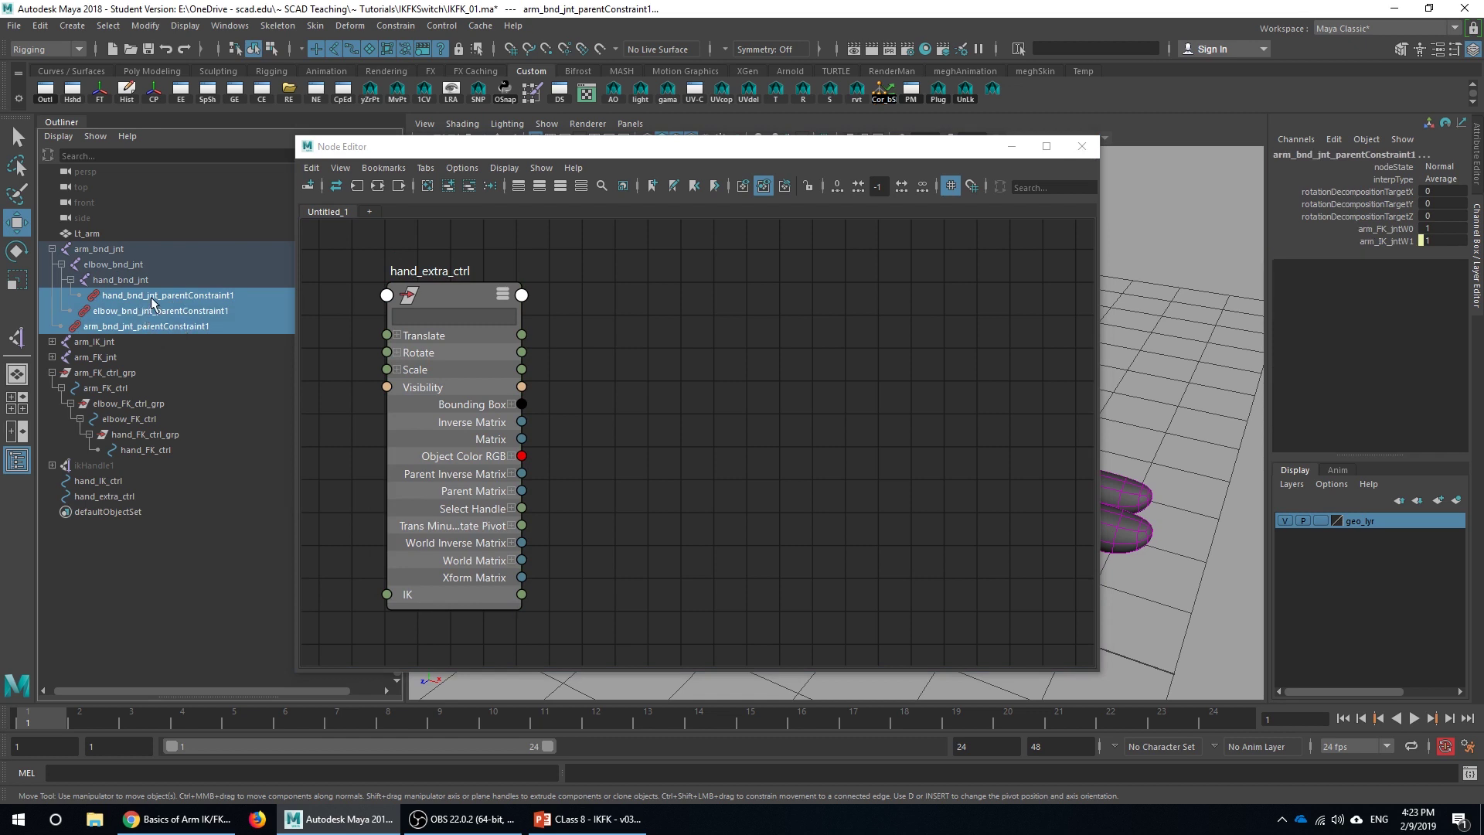
middle_click_drag(149, 296, 696, 313)
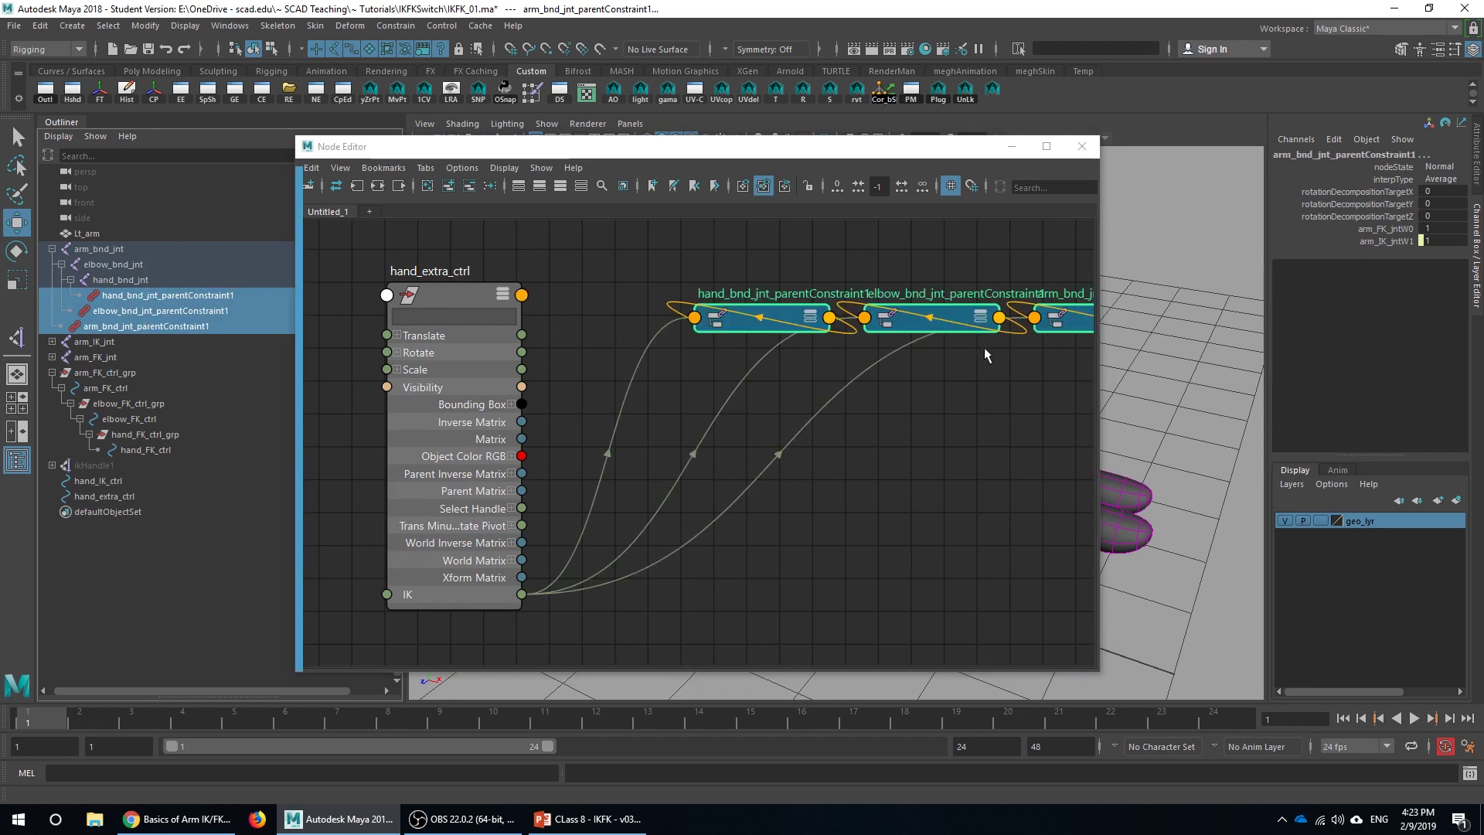
middle_click_drag(974, 364, 913, 372, "alt")
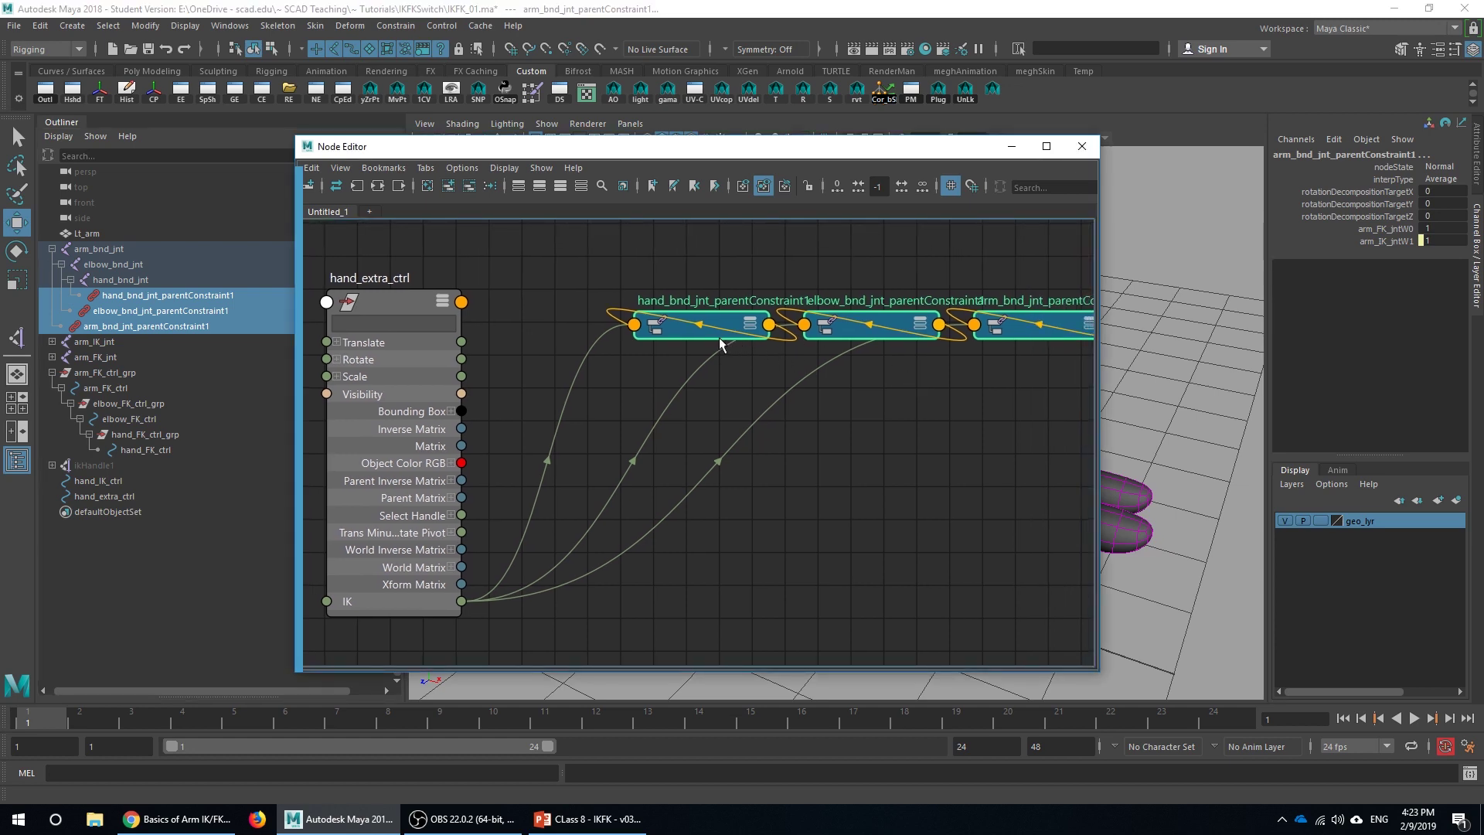
key("3")
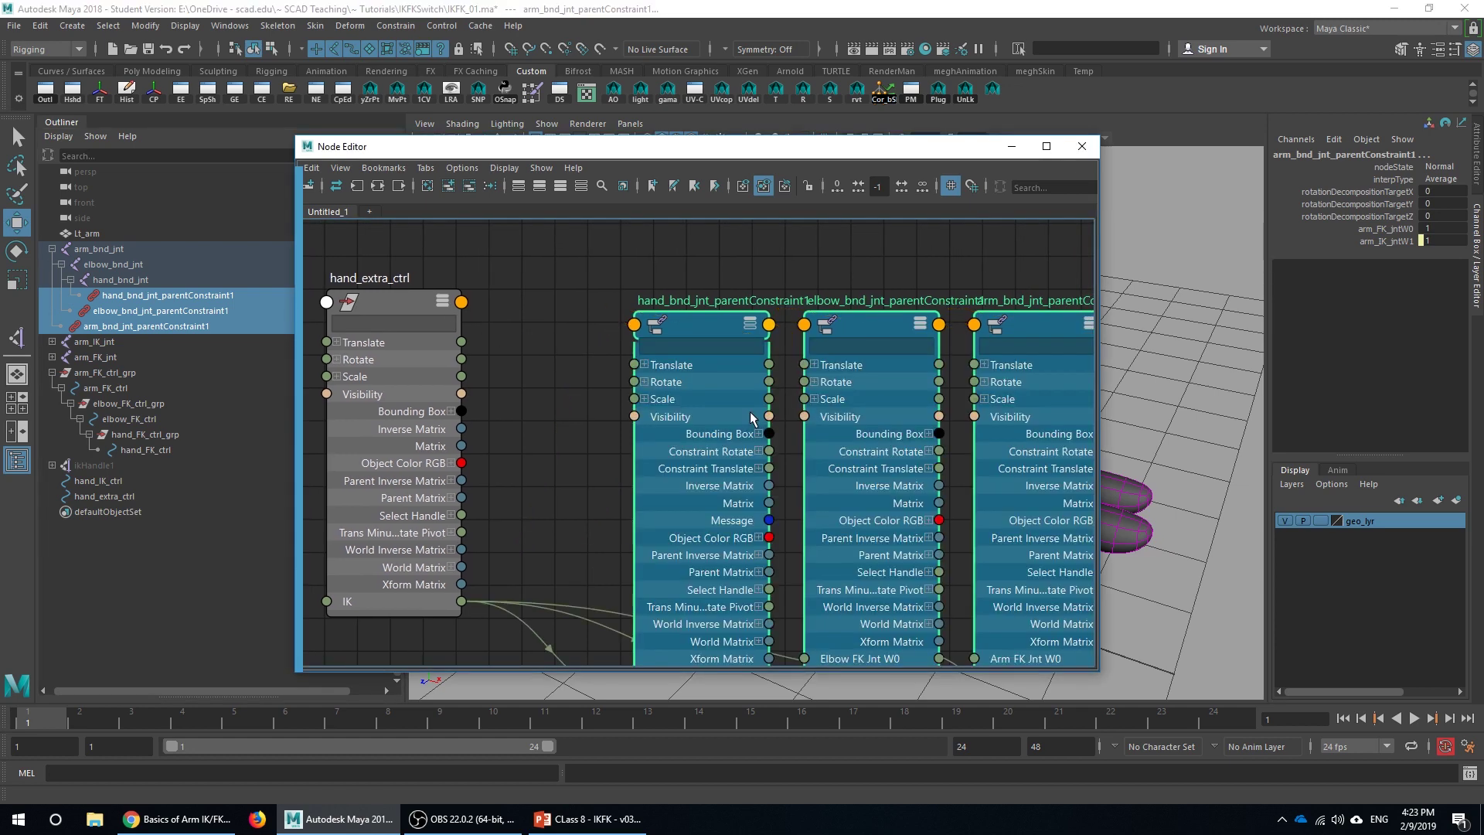
Maximize the Node Editor and spread the hand, elbow and arm constraint nodes apart to trace the IK connections
double_click(736, 146)
middle_click_drag(881, 313, 1192, 318, "alt")
left_click_drag(726, 178, 743, 150)
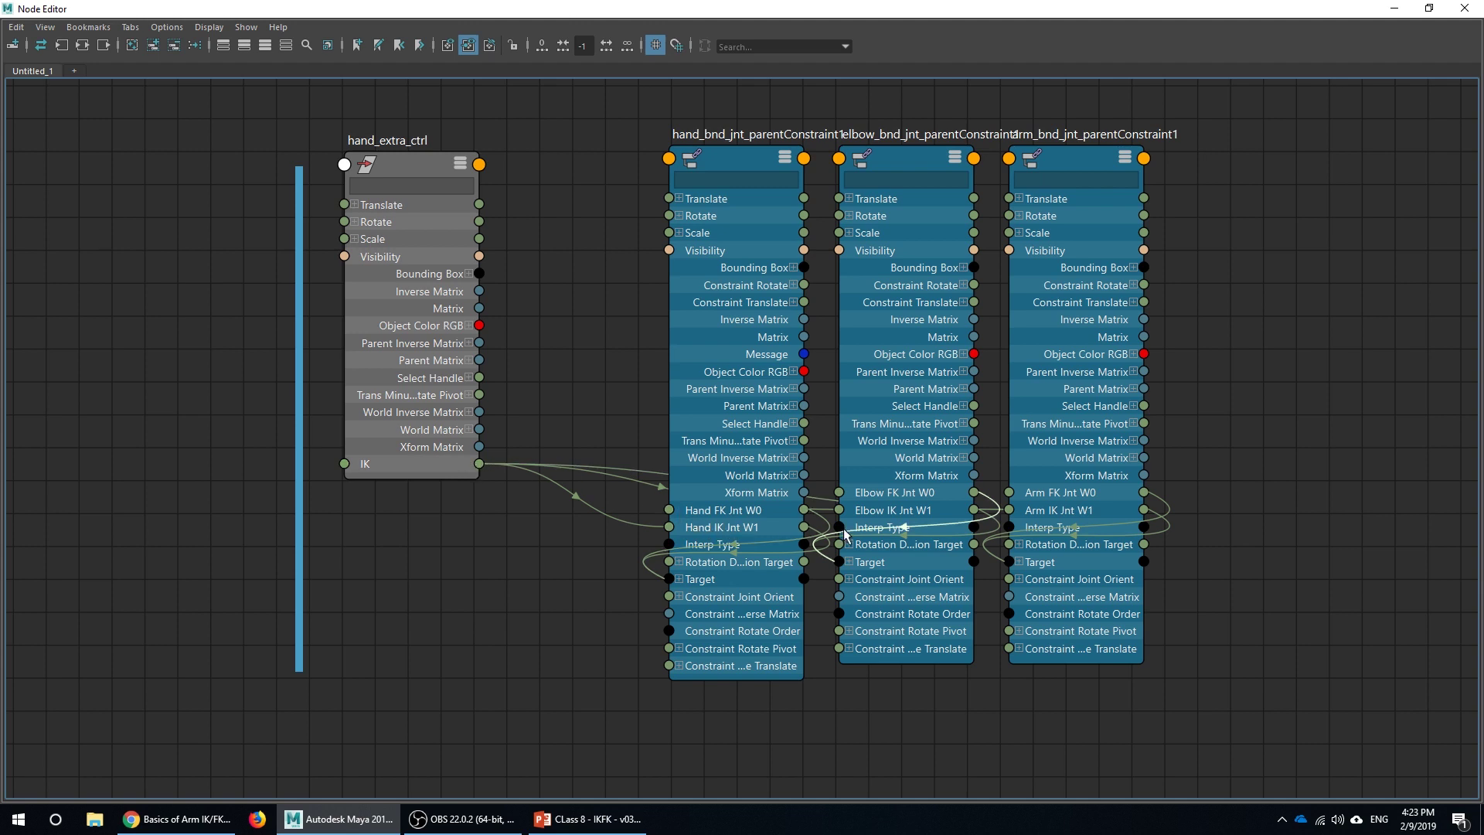
left_click_drag(899, 170, 902, 79)
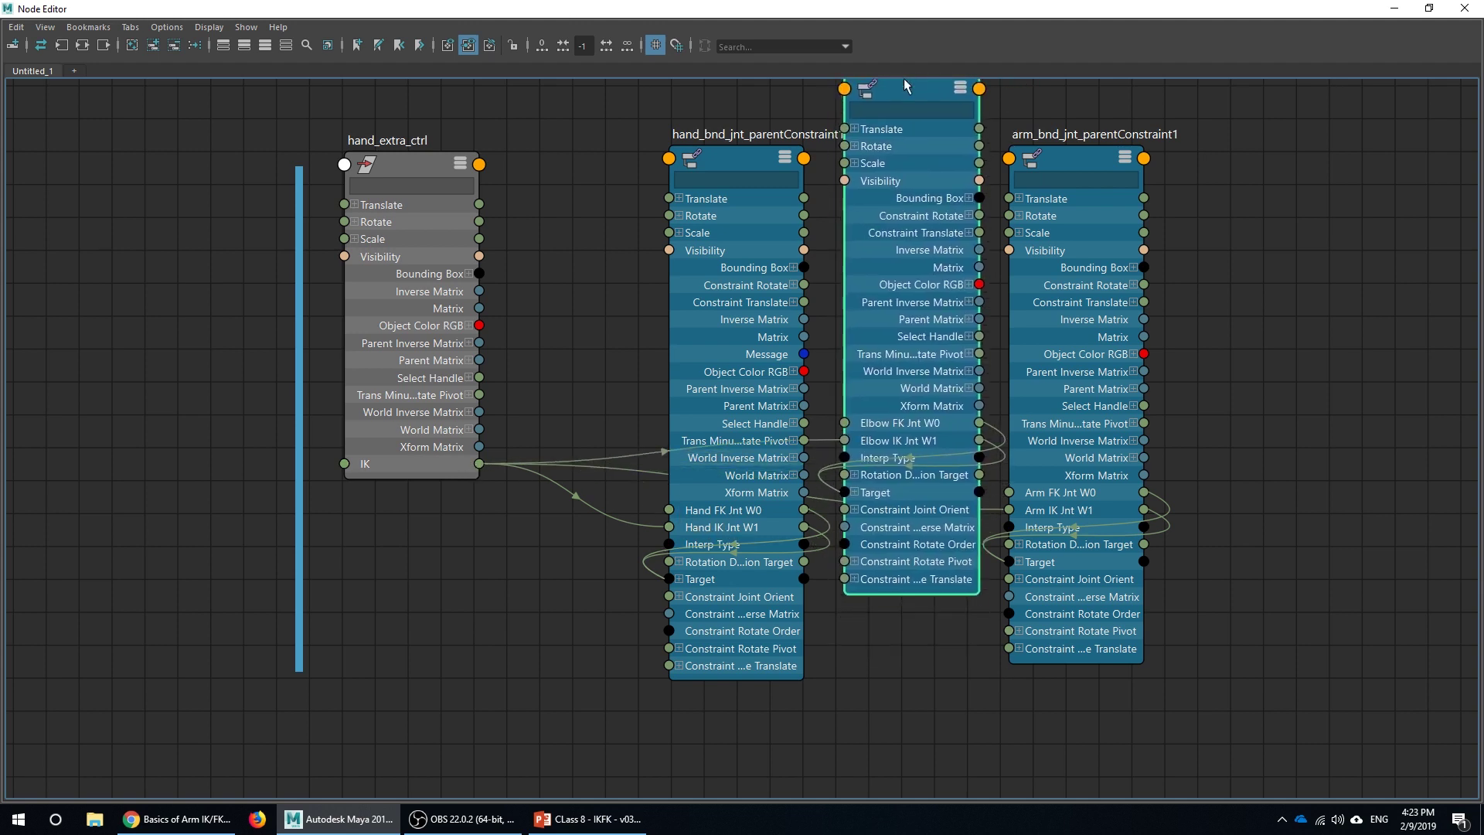
left_click(1068, 140)
left_click_drag(1068, 141, 1060, 295)
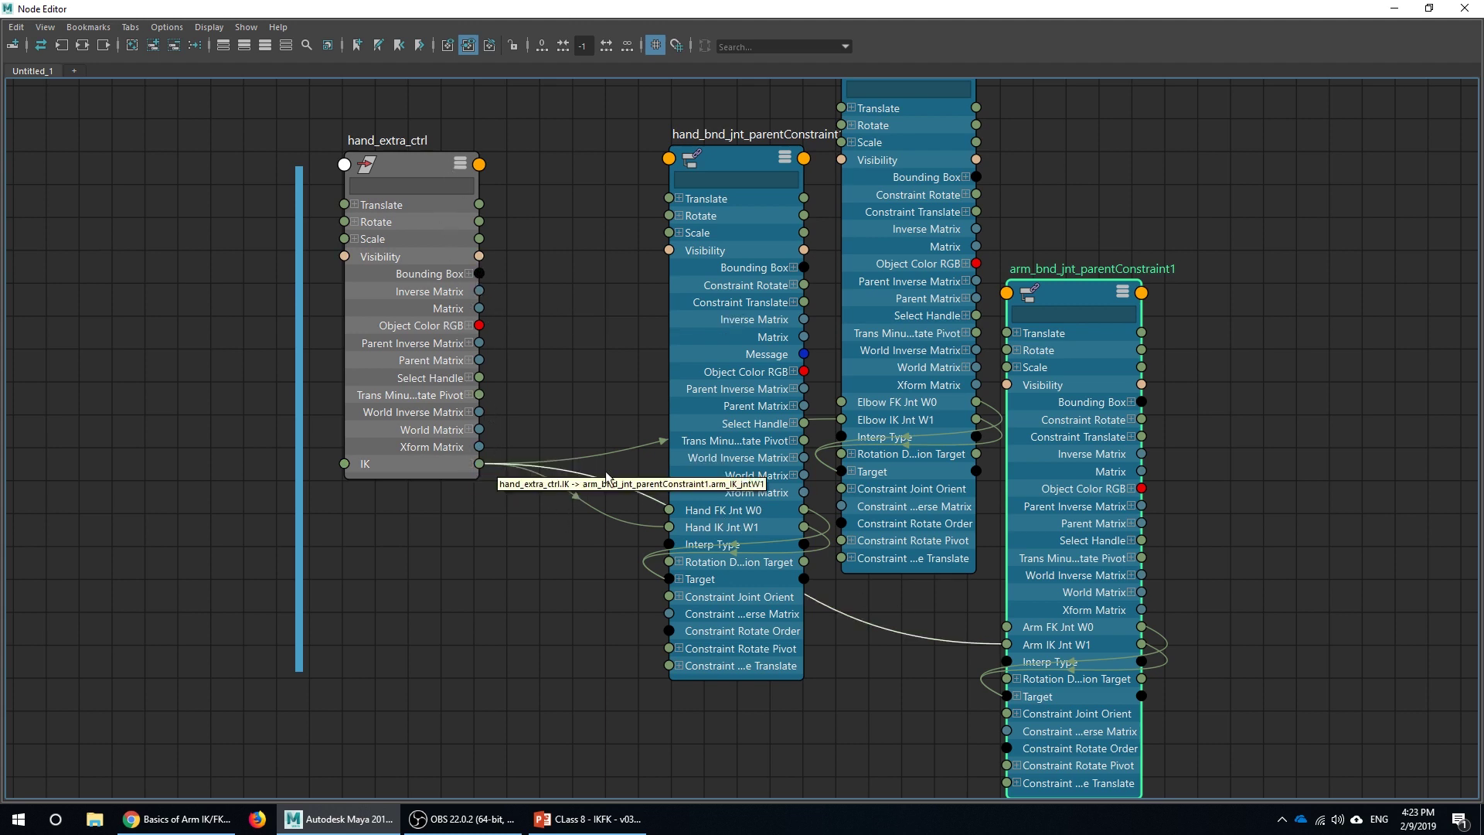
mouse_move(1068, 296)
left_mouse_down()
mouse_move(1073, 259)
mouse_move(1066, 272)
left_mouse_up()
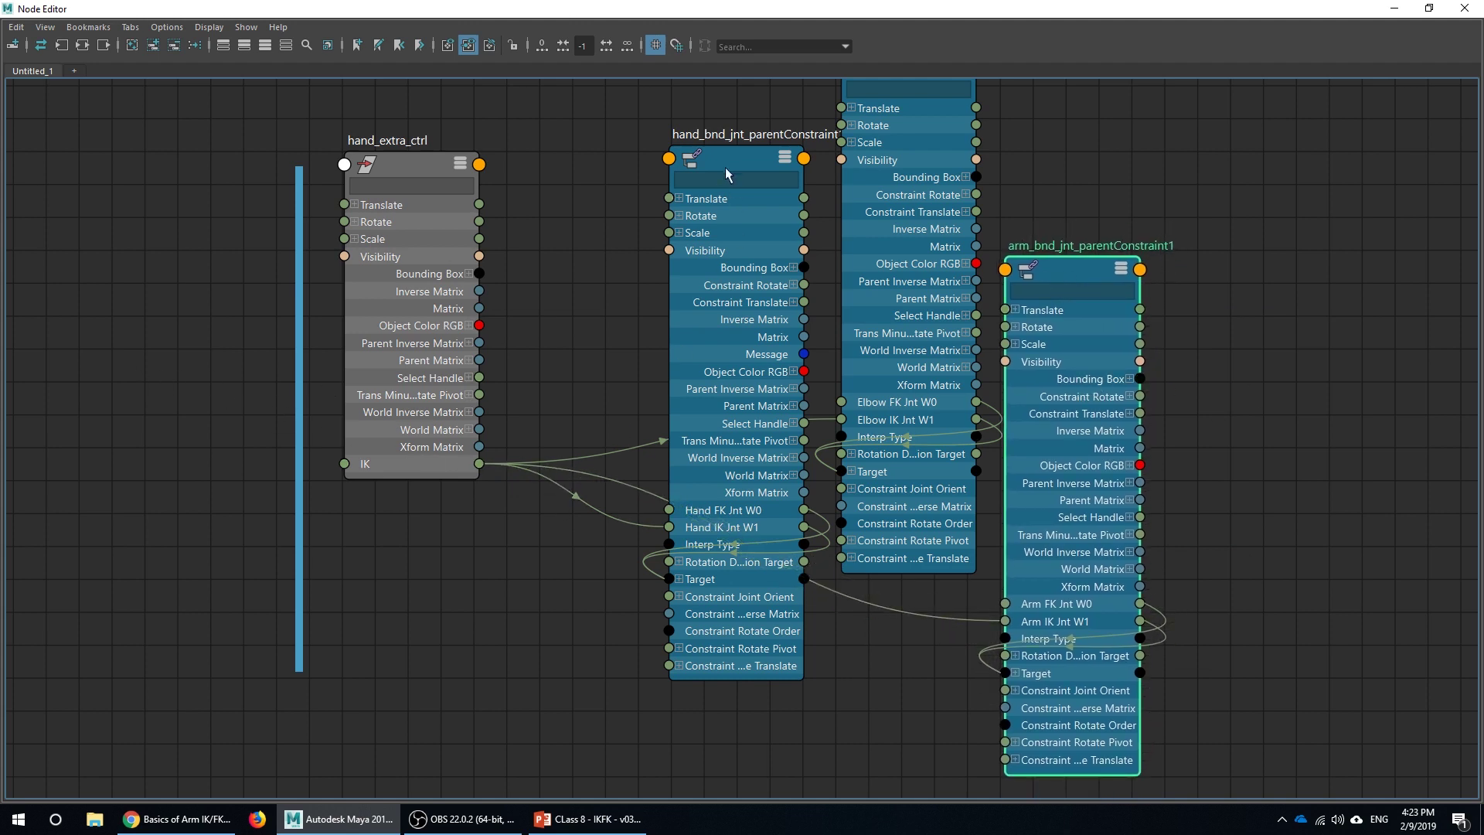
left_click_drag(744, 157, 759, 111)
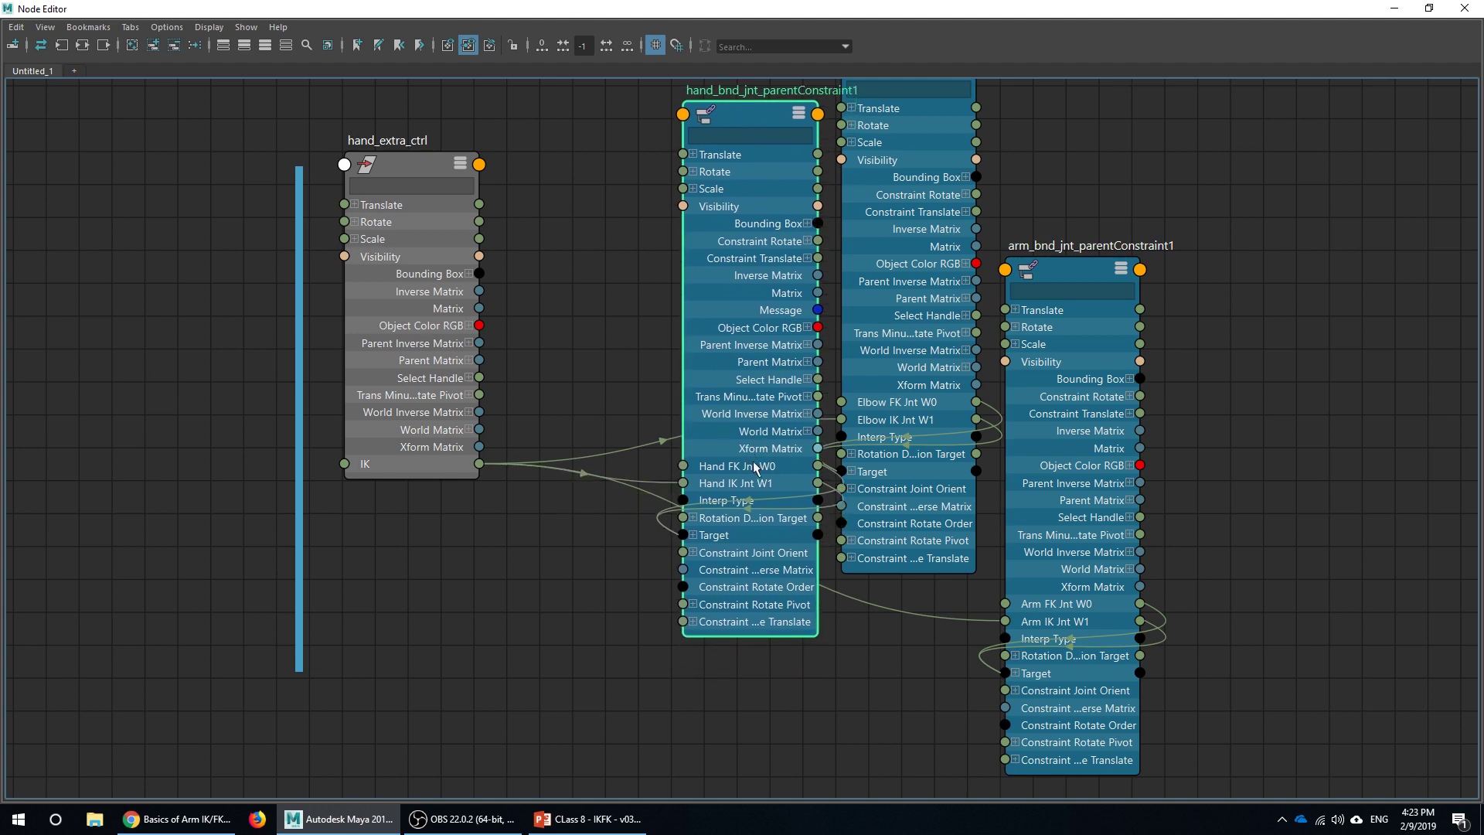
Move the hand_extra_ctrl node further away from the constraint nodes and create a reverse node in the gap between them
left_click_drag(384, 165, 148, 214)
middle_click_drag(508, 204, 619, 214, "alt")
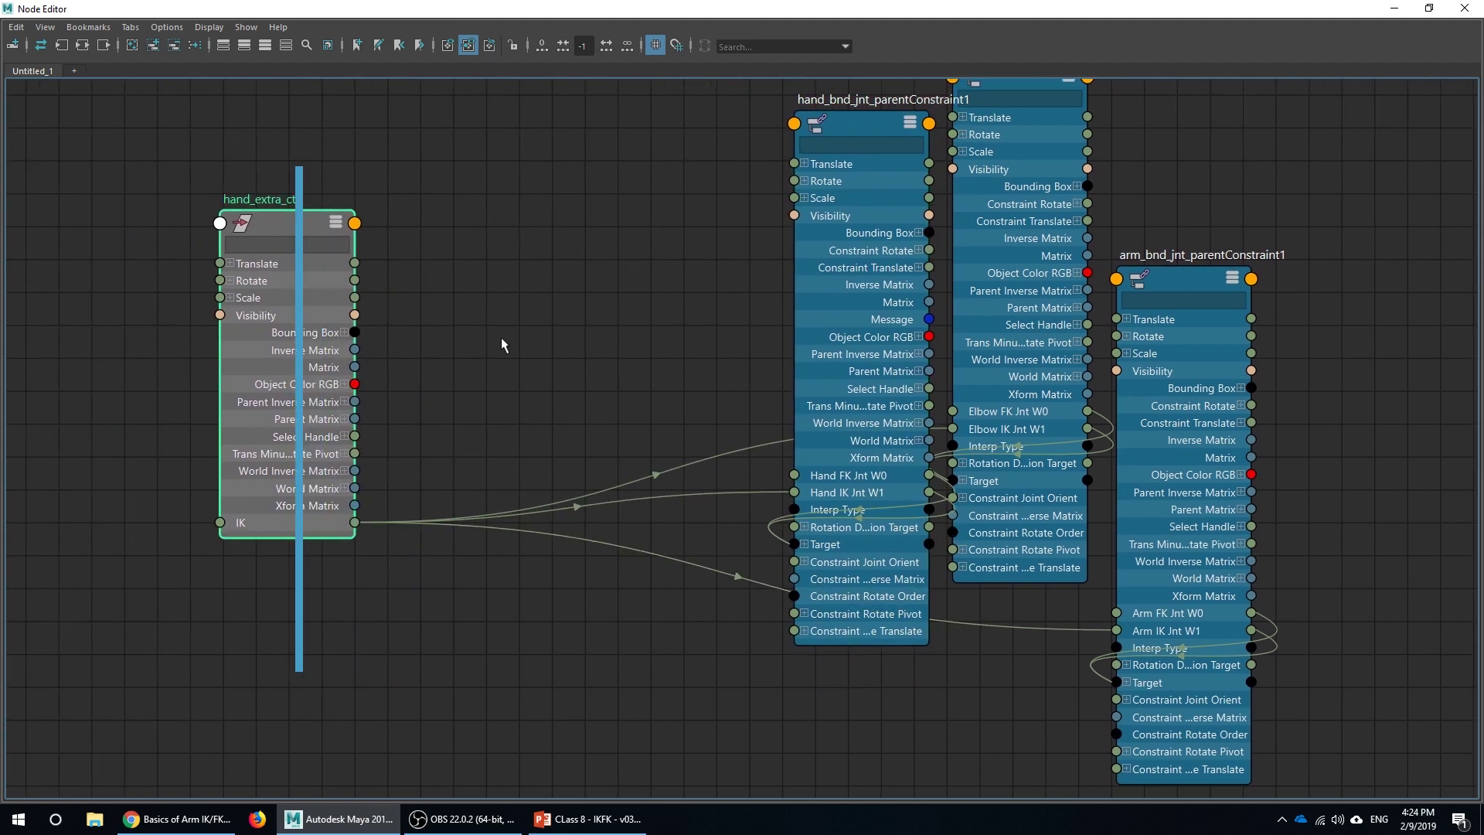
left_click(497, 249)
key("Tab")
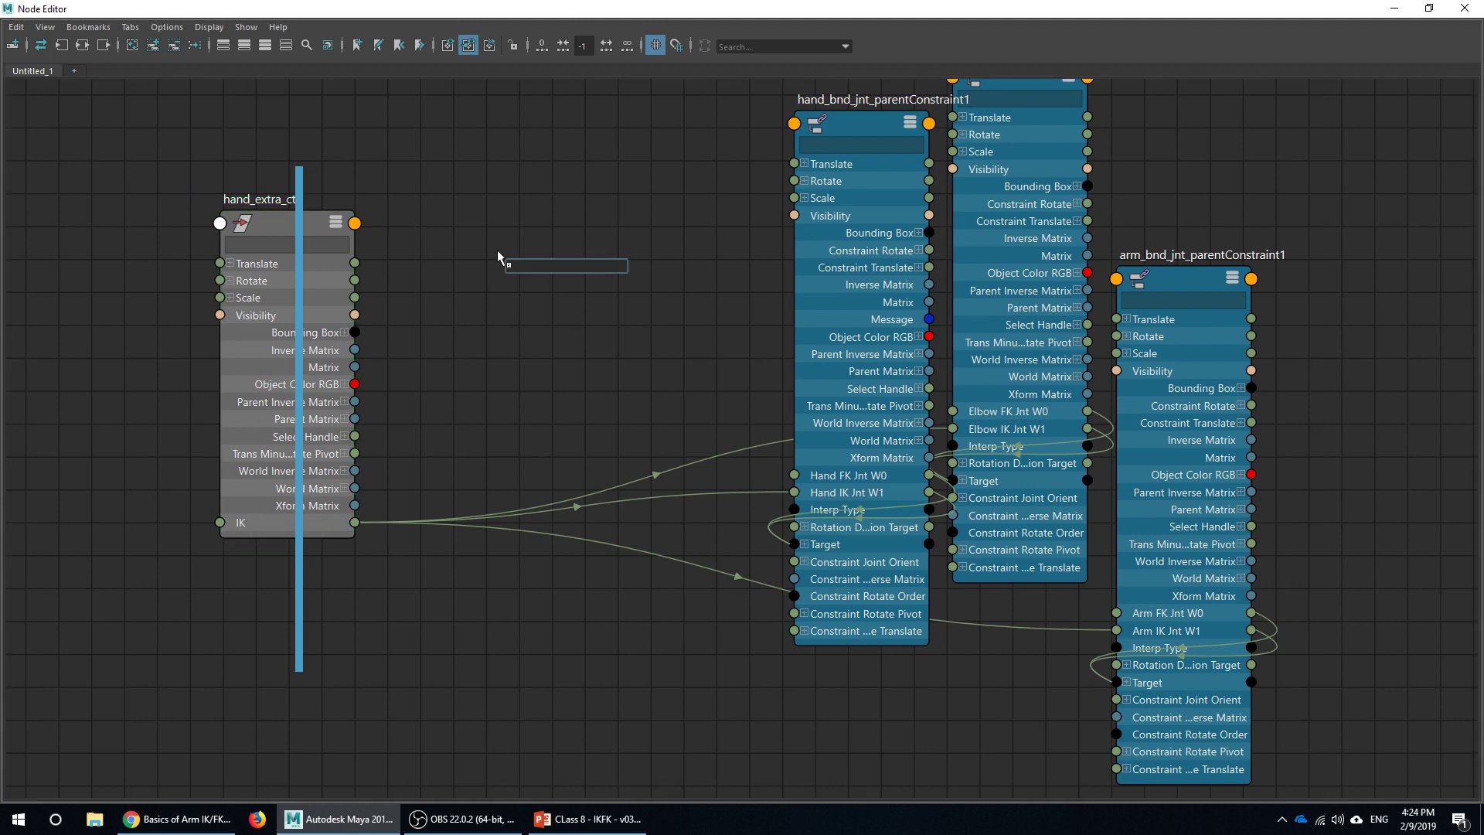
type("reverse")
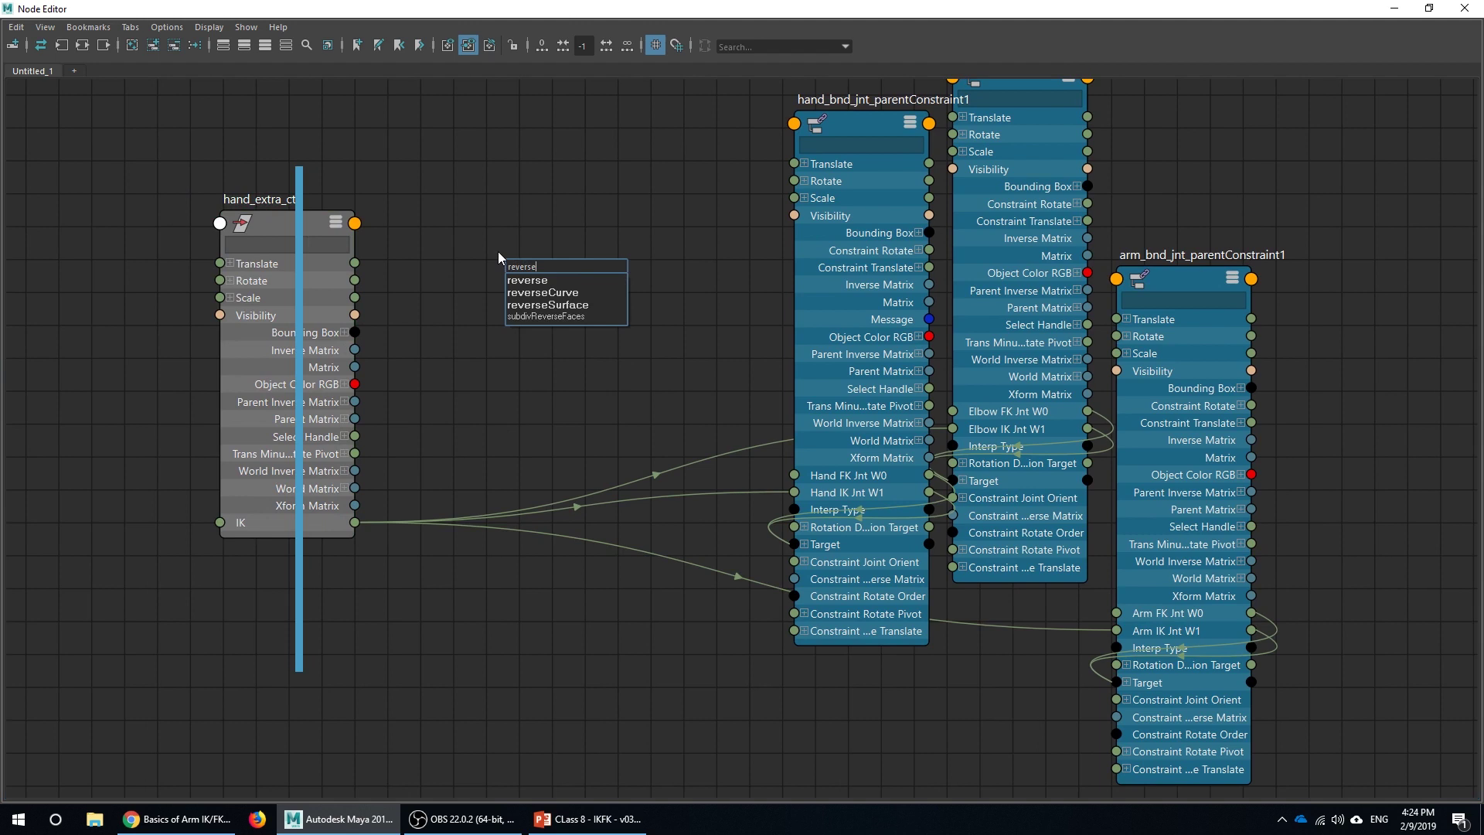
key("Down")
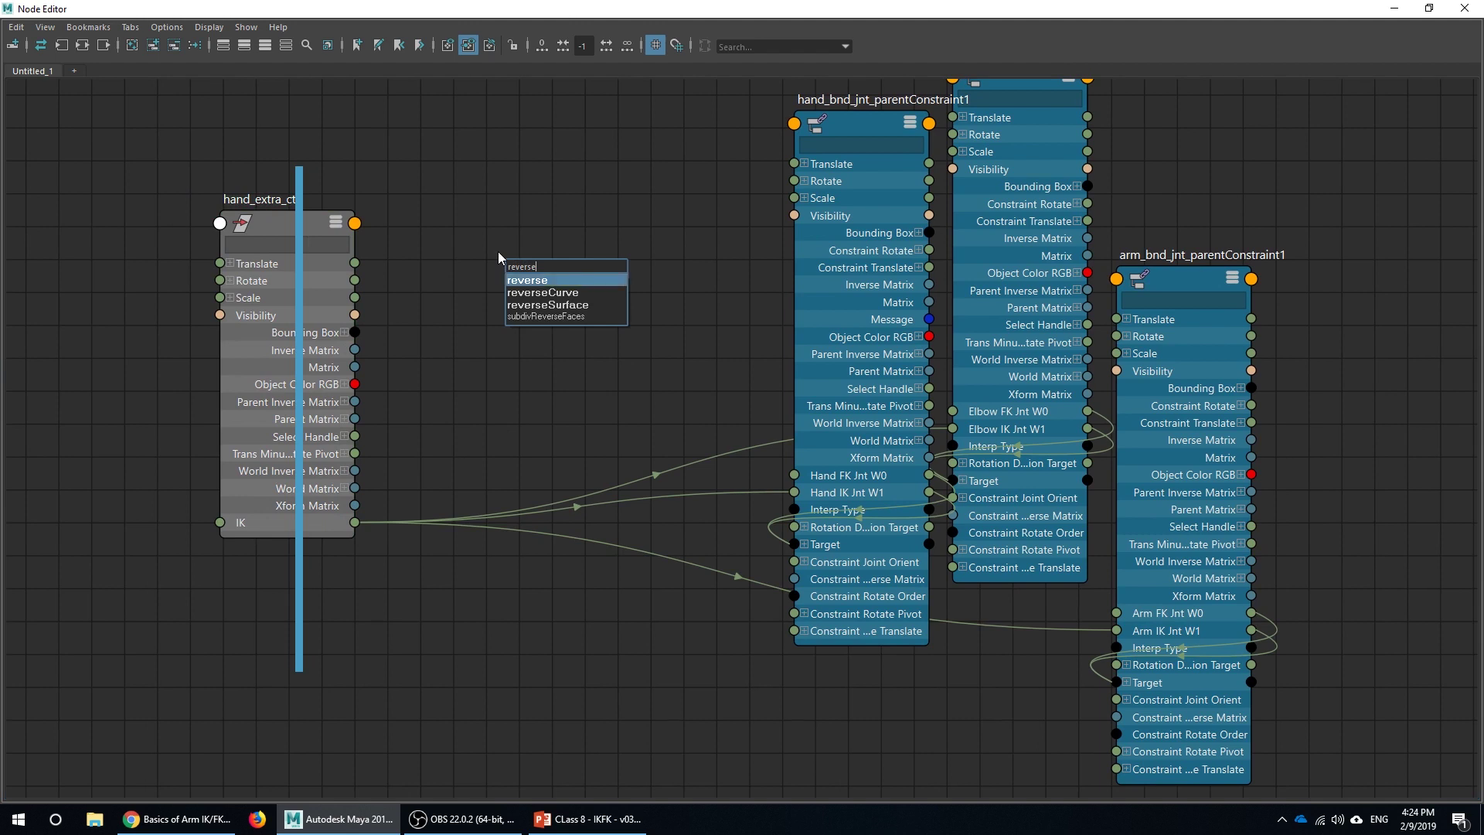
key("Return")
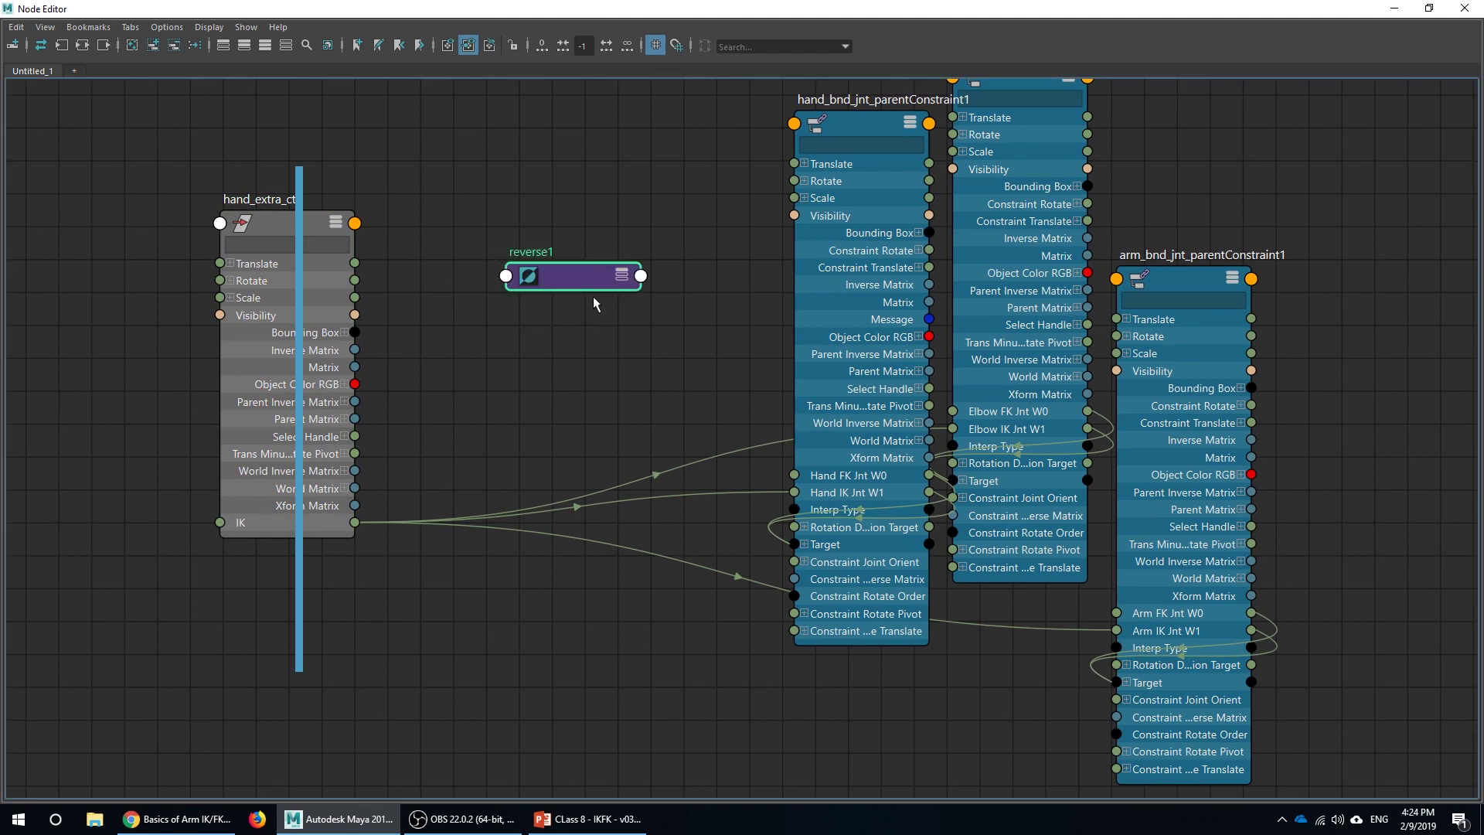
Place the reverse node above the existing connections and expand it to show its Input and Output X, Y and Z attributes
left_click_drag(594, 276, 559, 235)
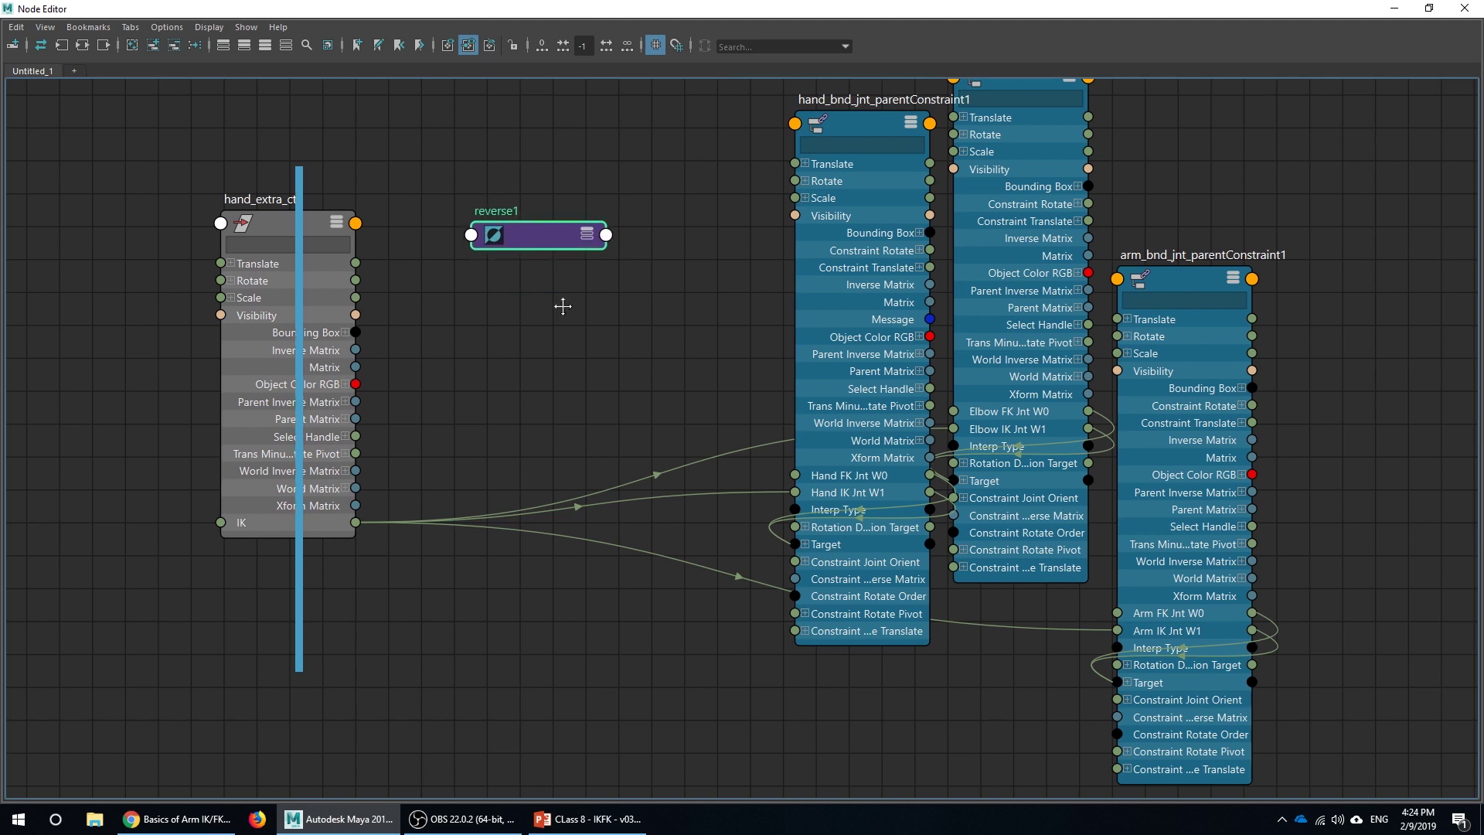
middle_click_drag(563, 306, 575, 308, "alt")
left_click_drag(601, 235, 603, 200)
left_click(604, 204)
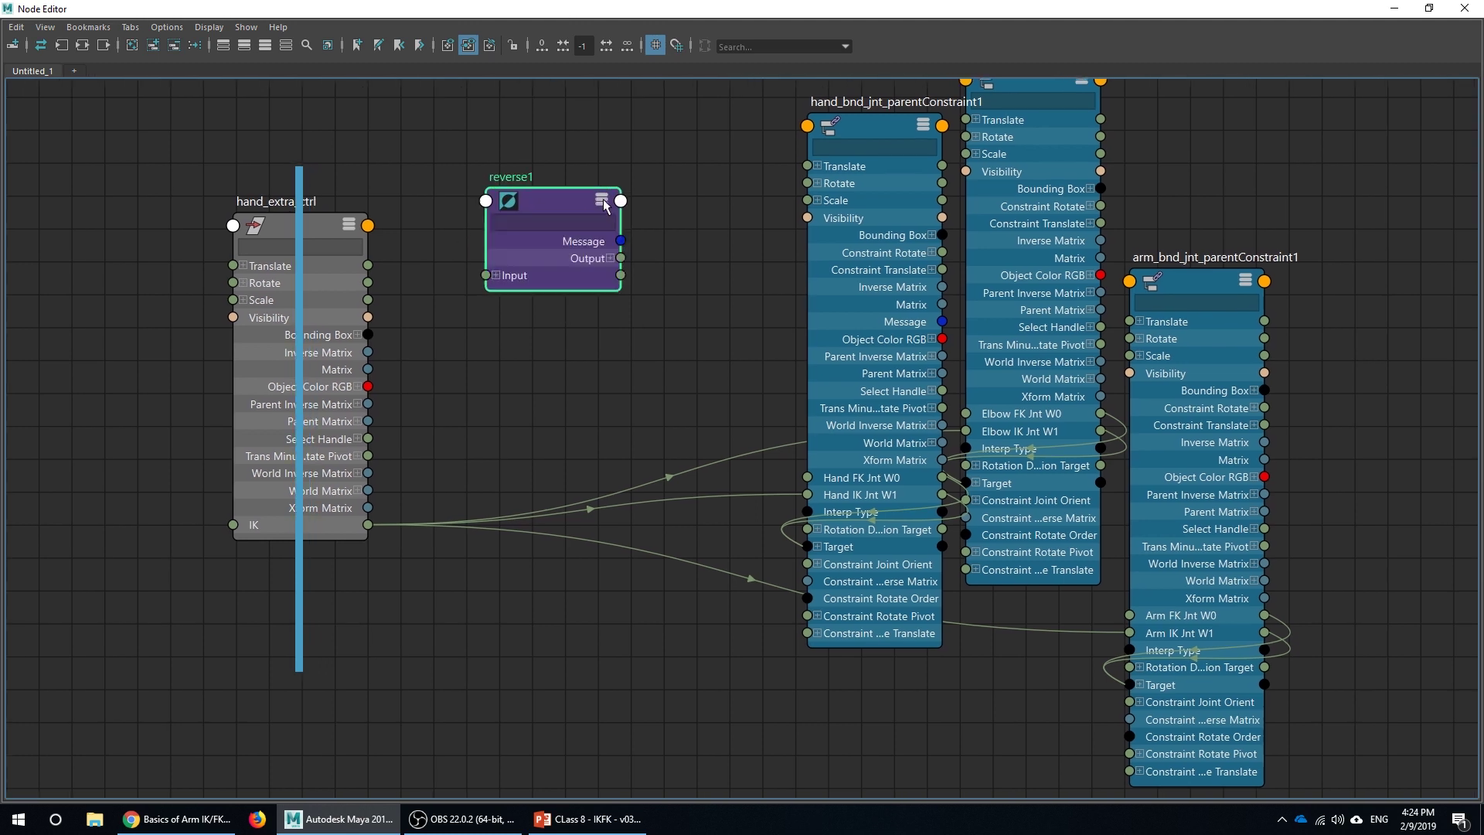
left_click(494, 277)
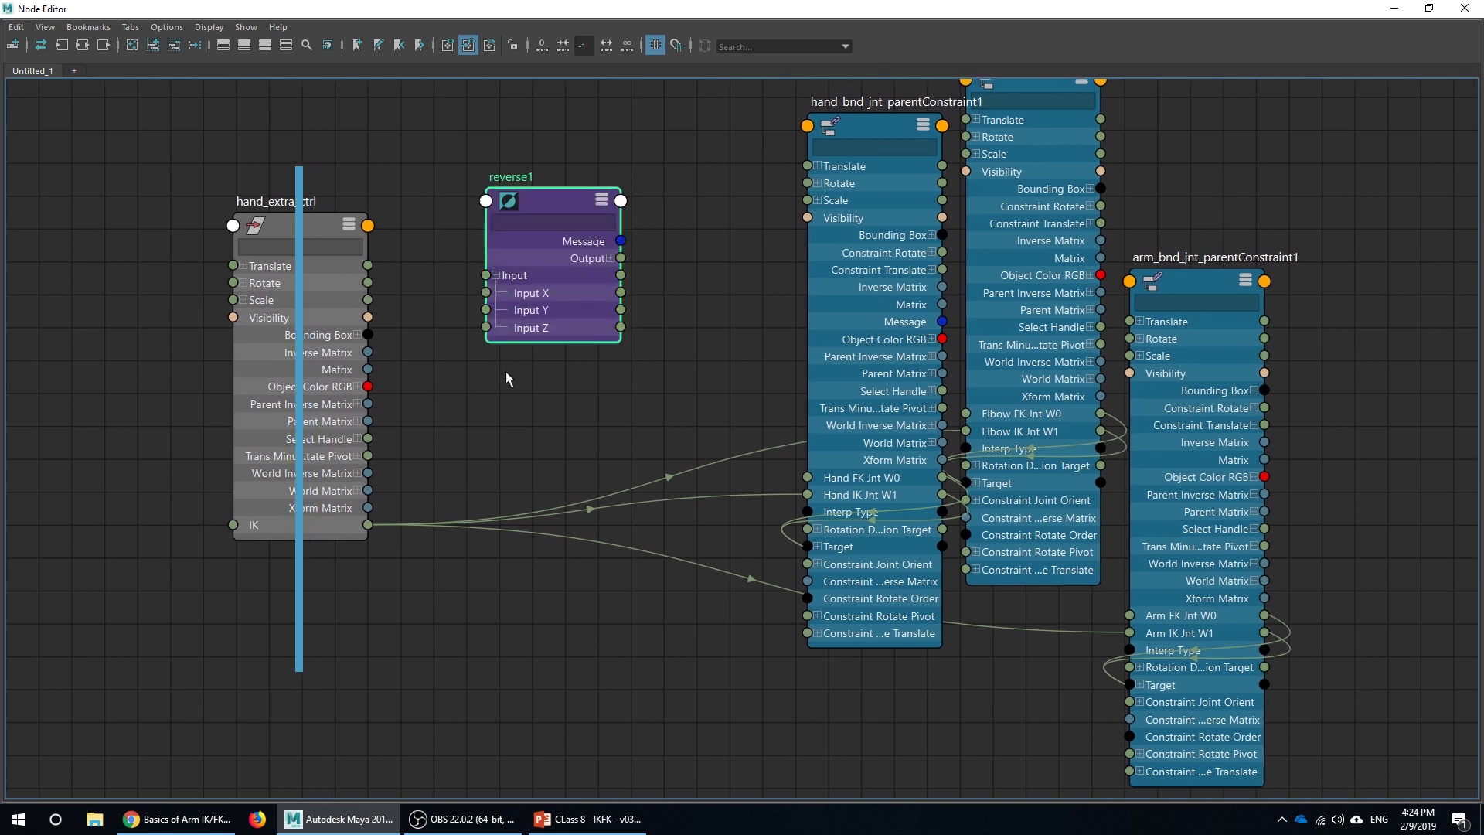
left_click(610, 258)
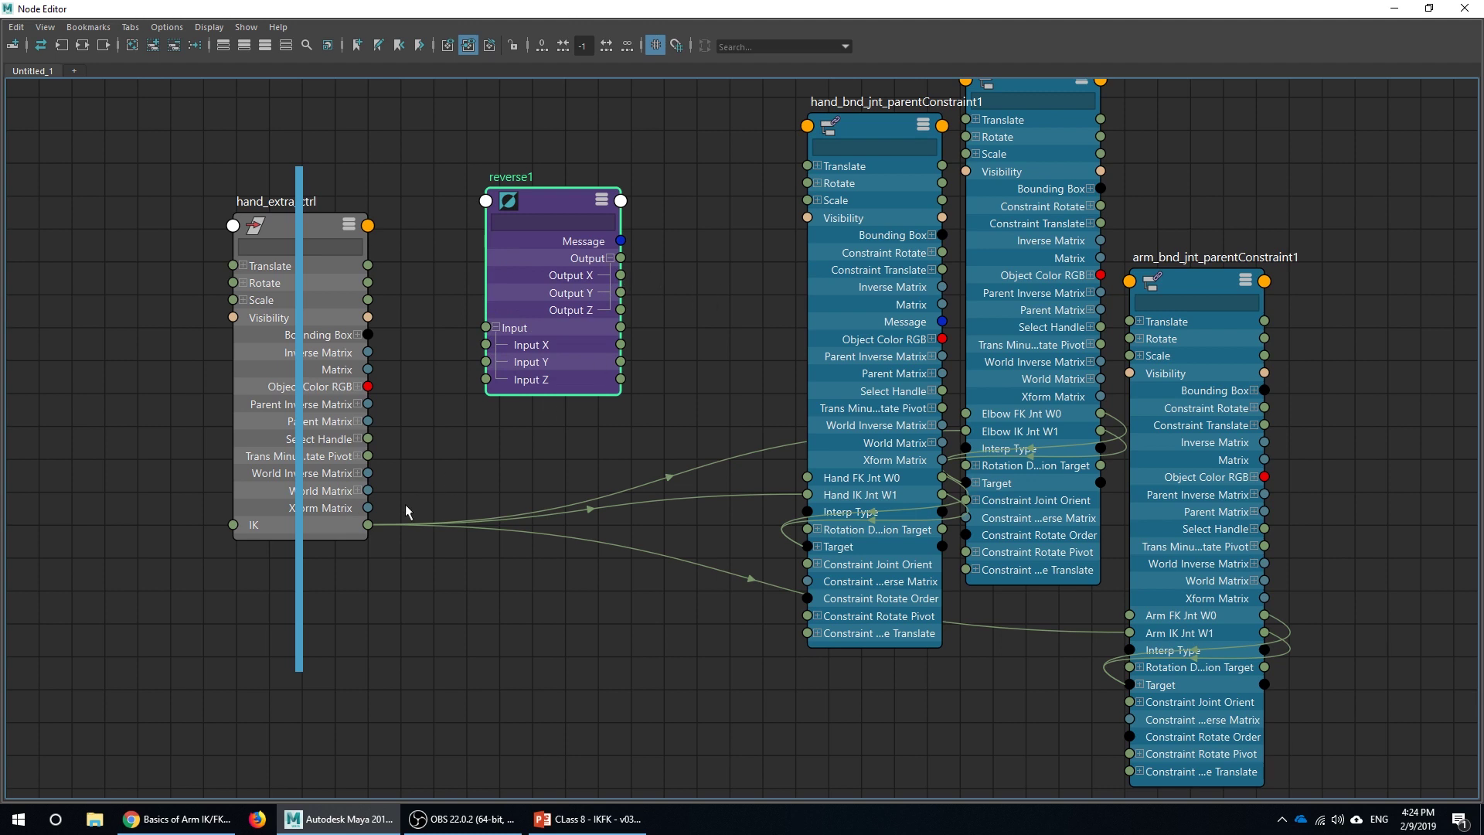
Connect hand_extra_ctrl's IK to the reverse node's Input X, and Output X to the Hand, Elbow and Arm FK Jnt W0 weights
left_click_drag(368, 524, 503, 350)
left_click_drag(561, 211, 567, 211)
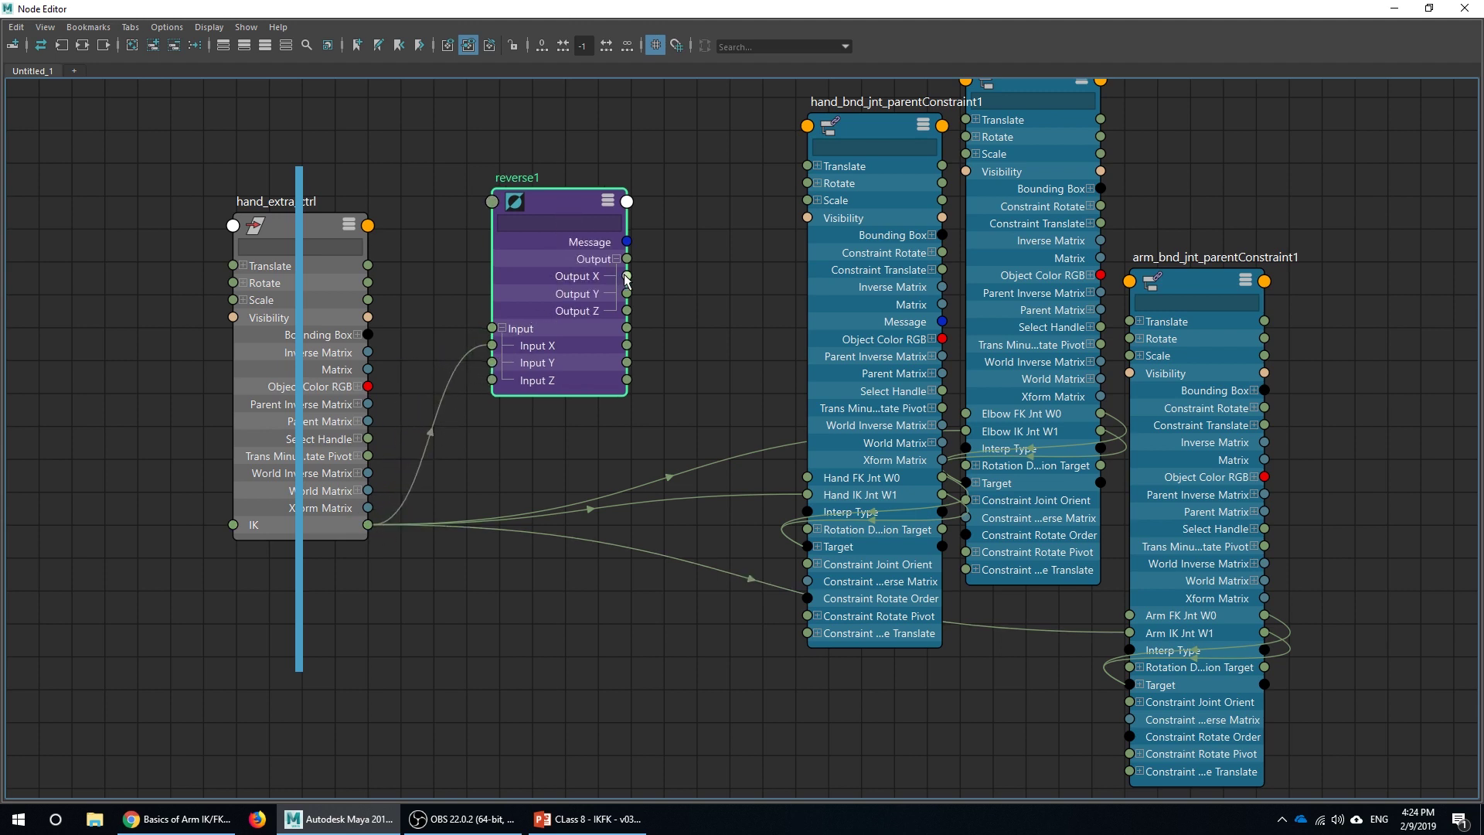
left_click_drag(647, 281, 808, 477)
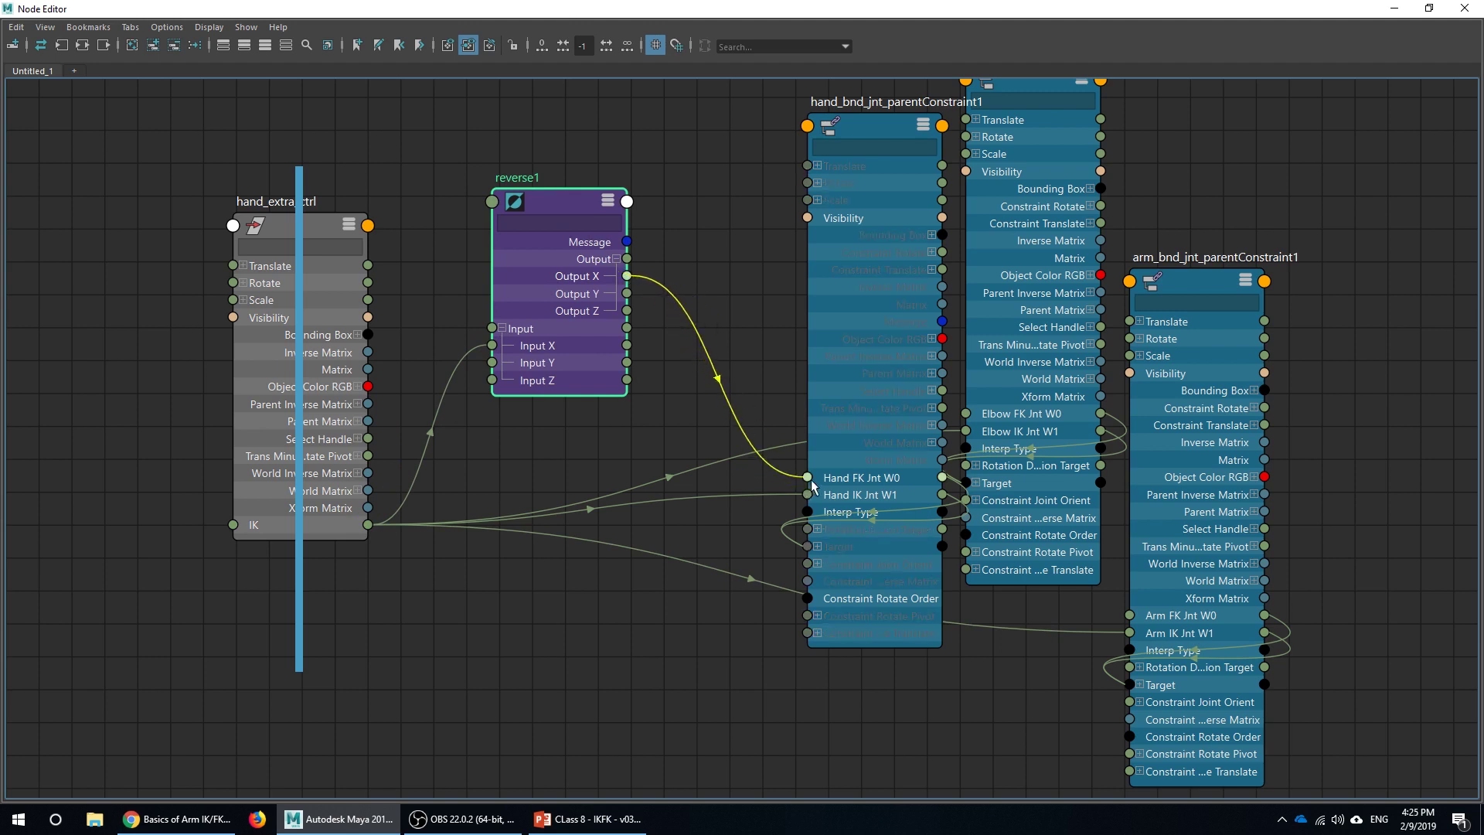
left_click_drag(627, 276, 967, 416)
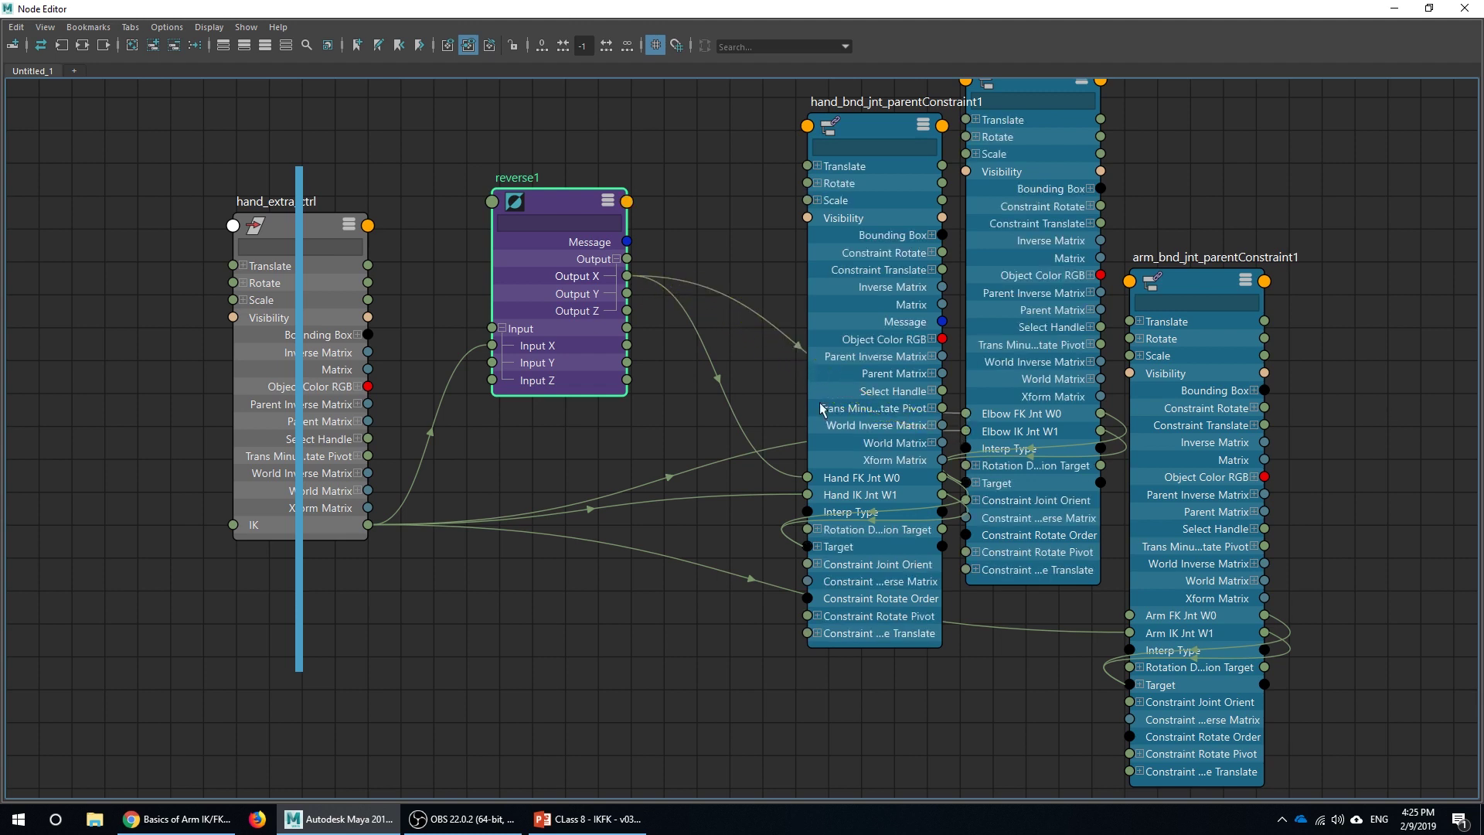
left_click_drag(627, 277, 1138, 620)
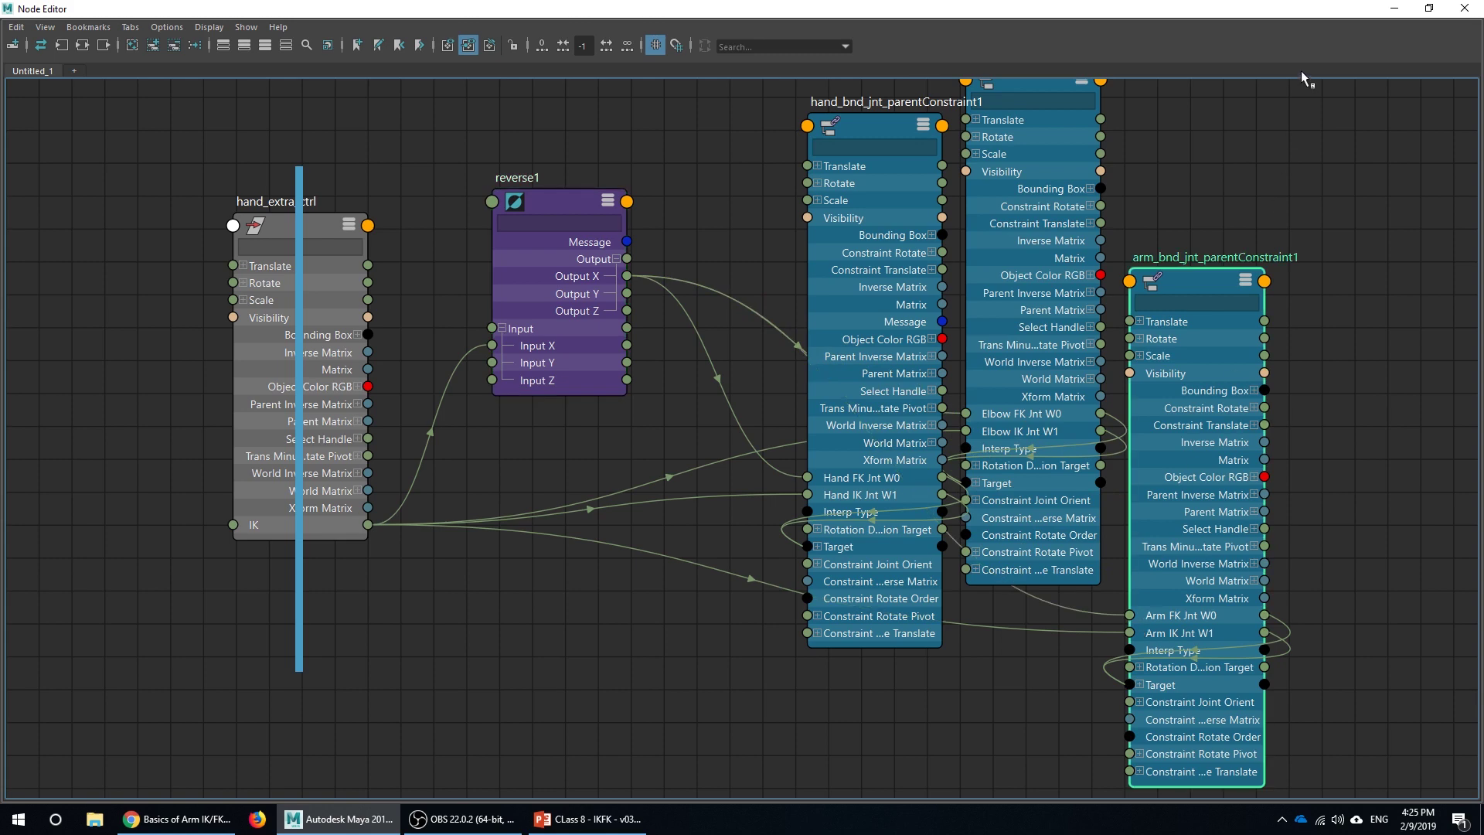
Minimize the Node Editor and check the FK and IK weights on the hand, elbow and arm parent constraints
left_click(1393, 9)
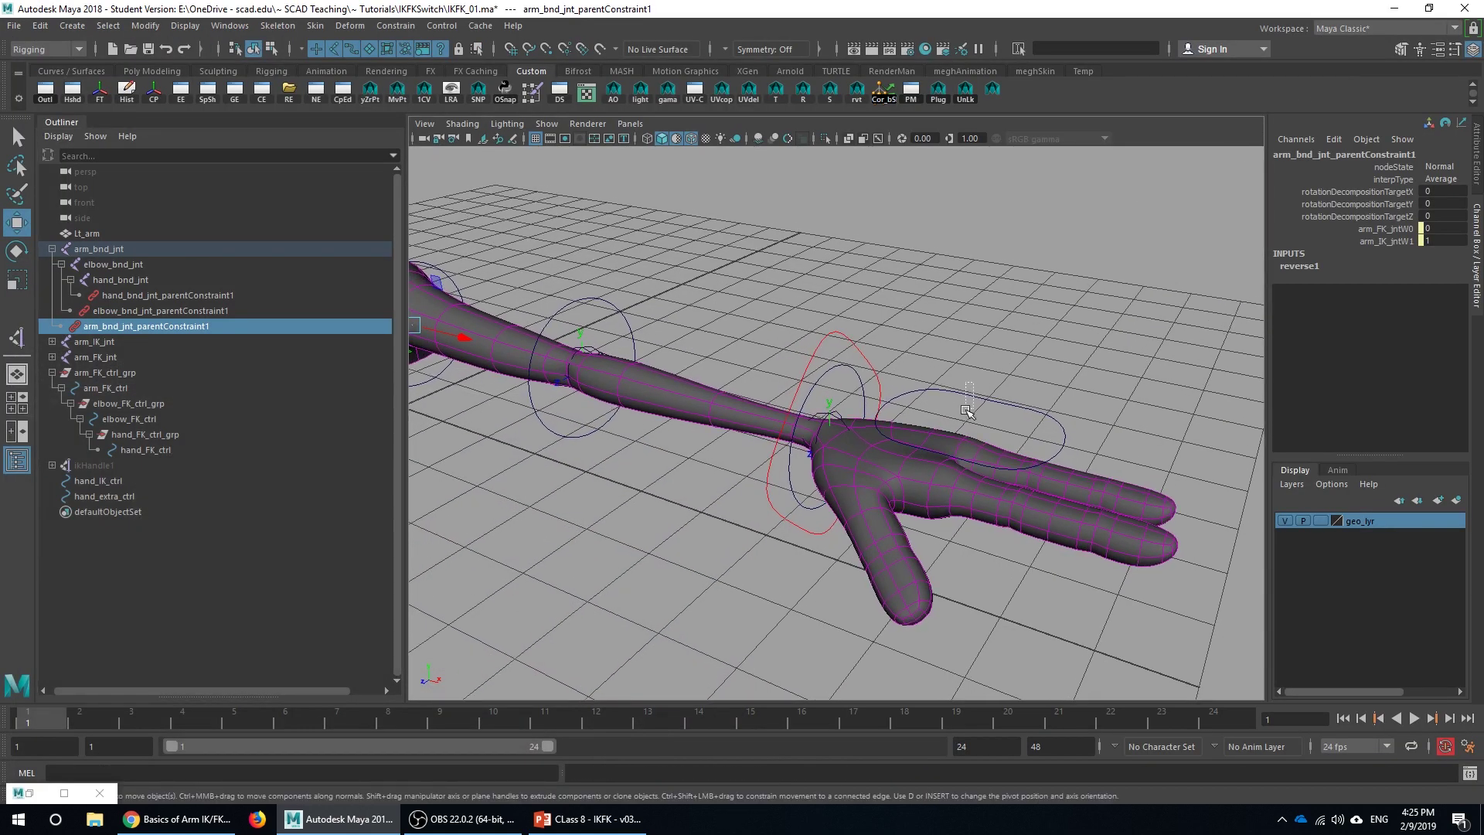
left_click(1011, 421)
left_click(165, 294)
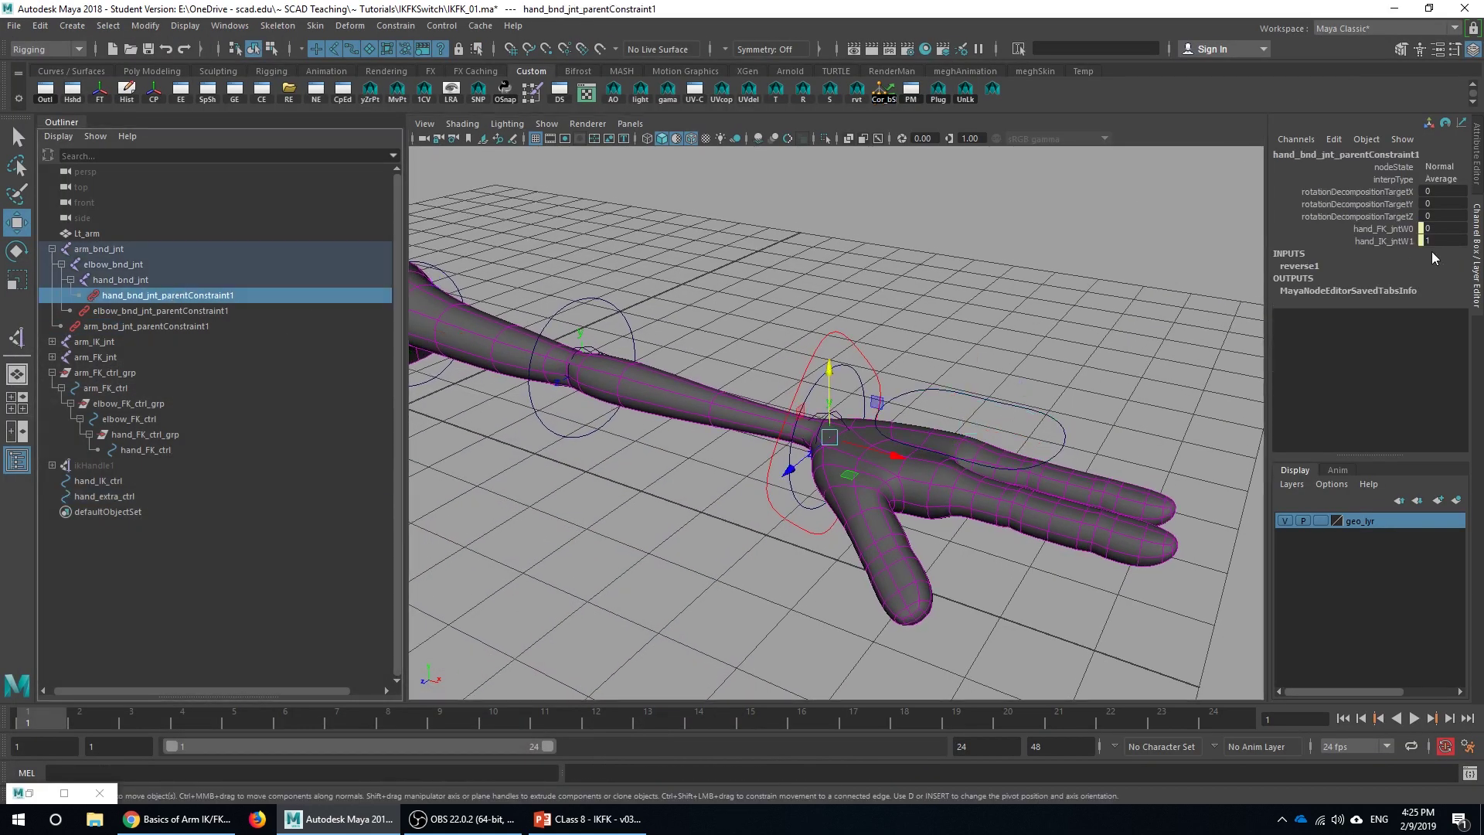
left_click(232, 310)
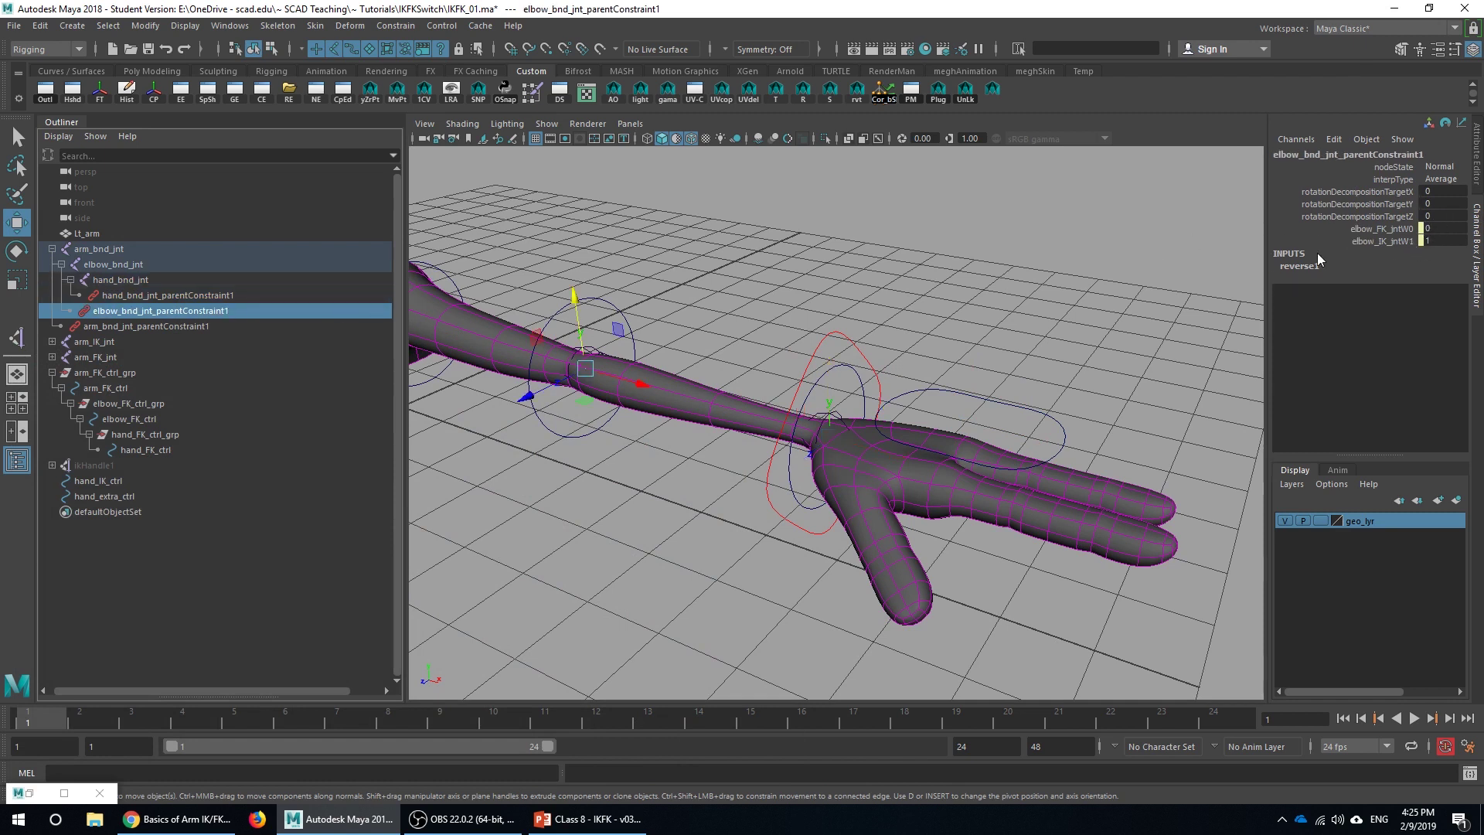
left_click(209, 326)
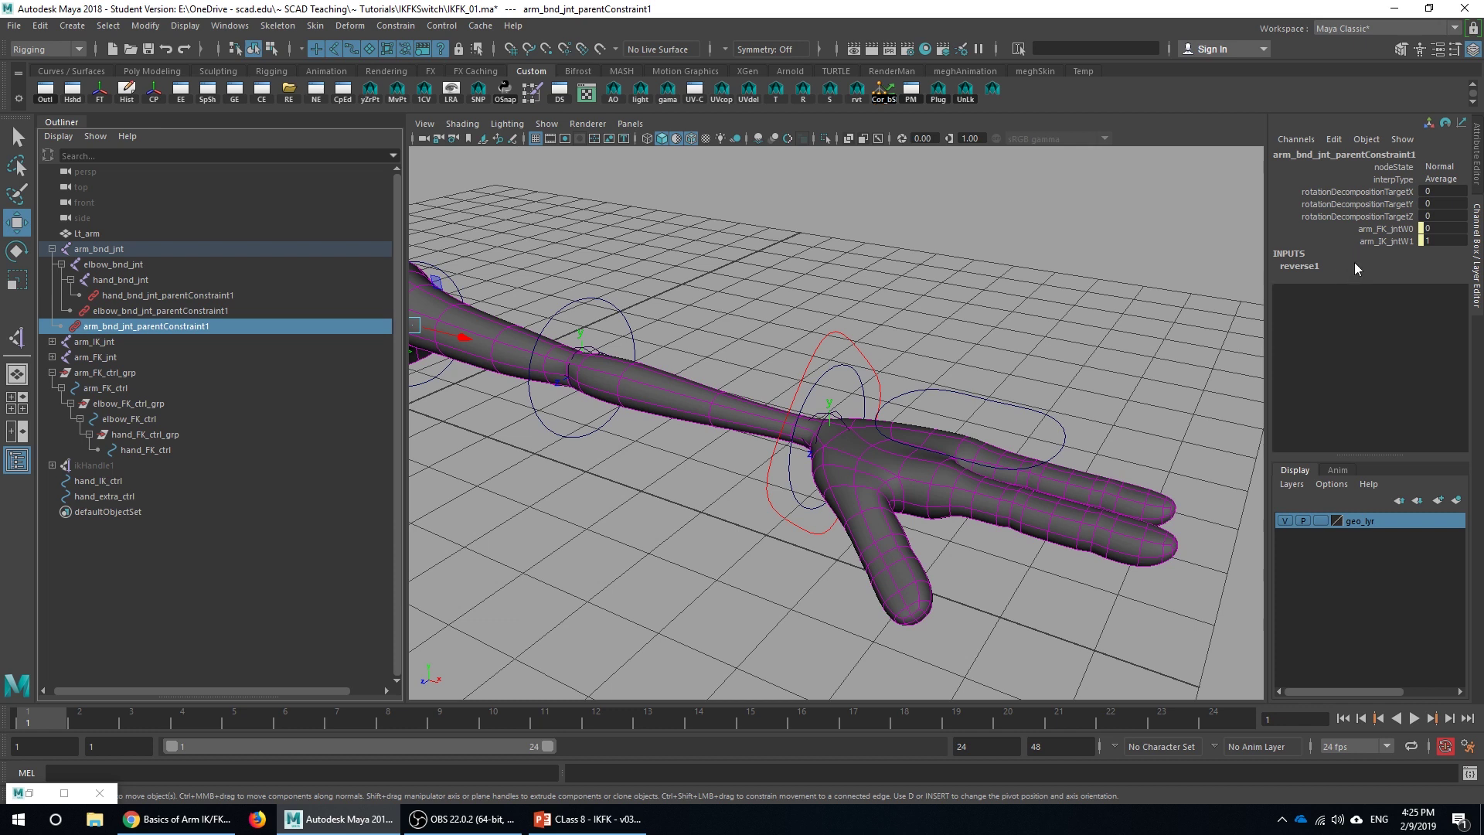
left_click(238, 313)
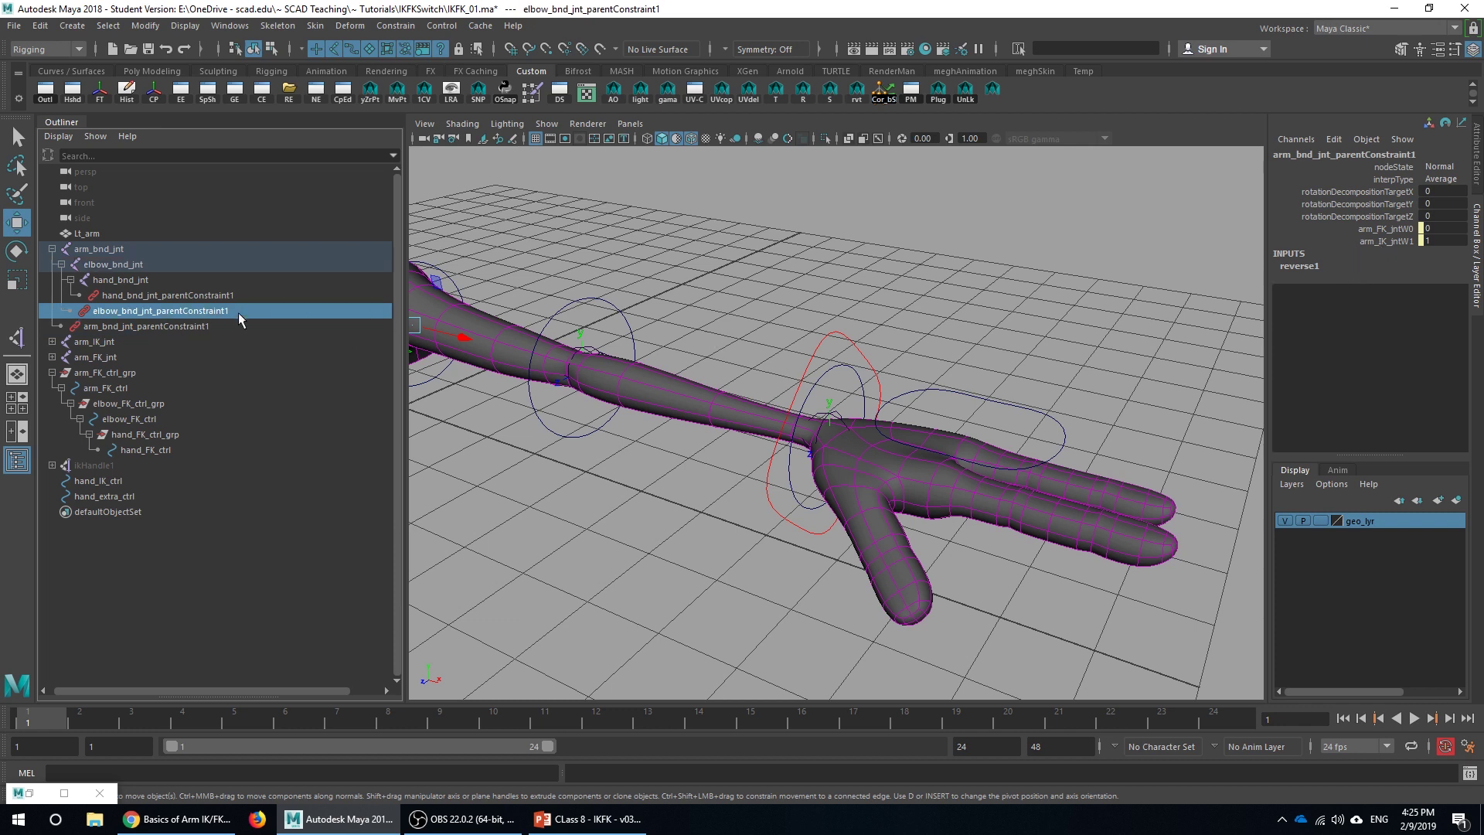
left_click(241, 294)
left_click(234, 308)
left_click(229, 297)
left_click(224, 310)
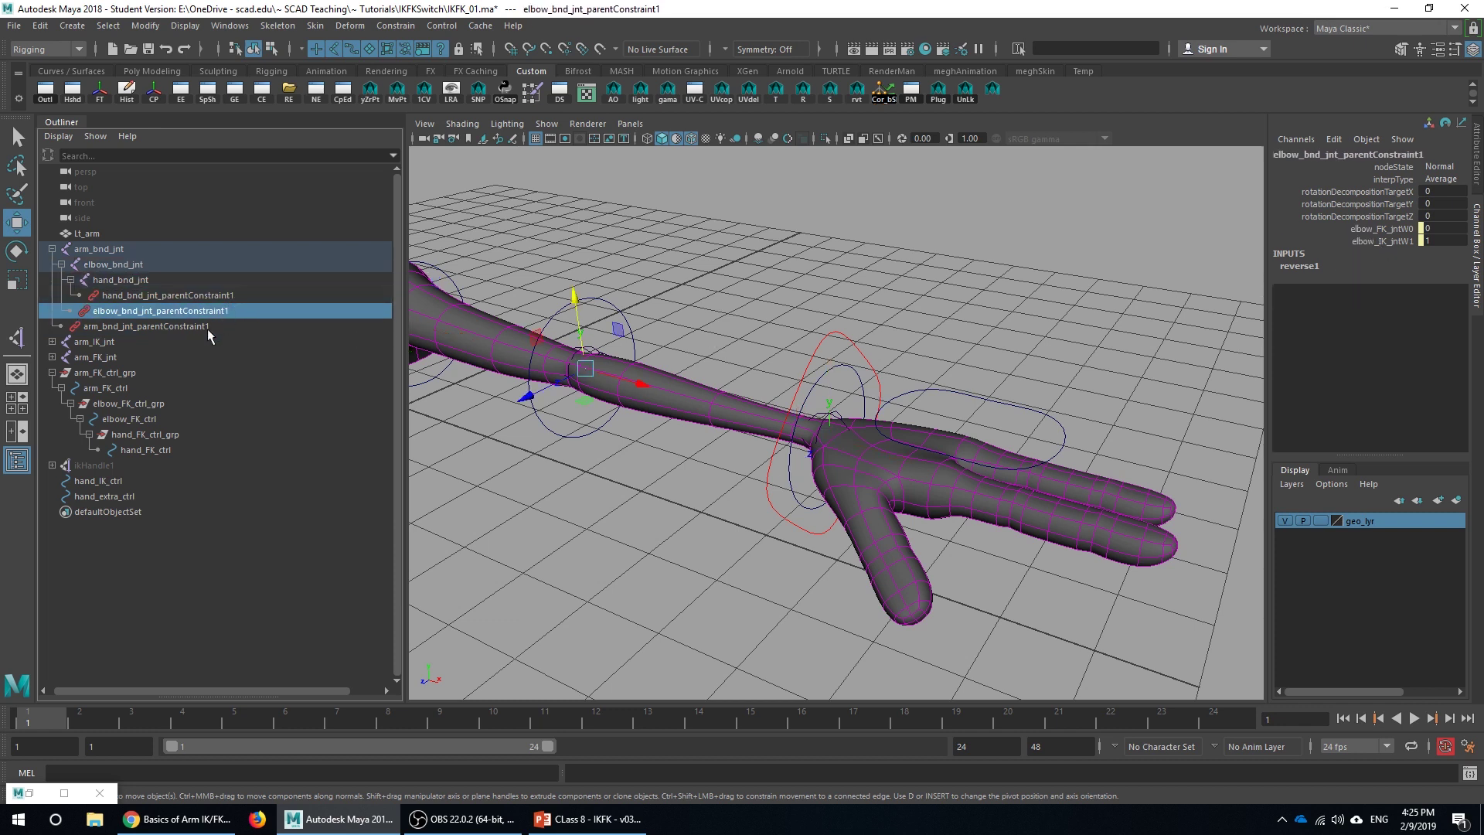
left_click(207, 326)
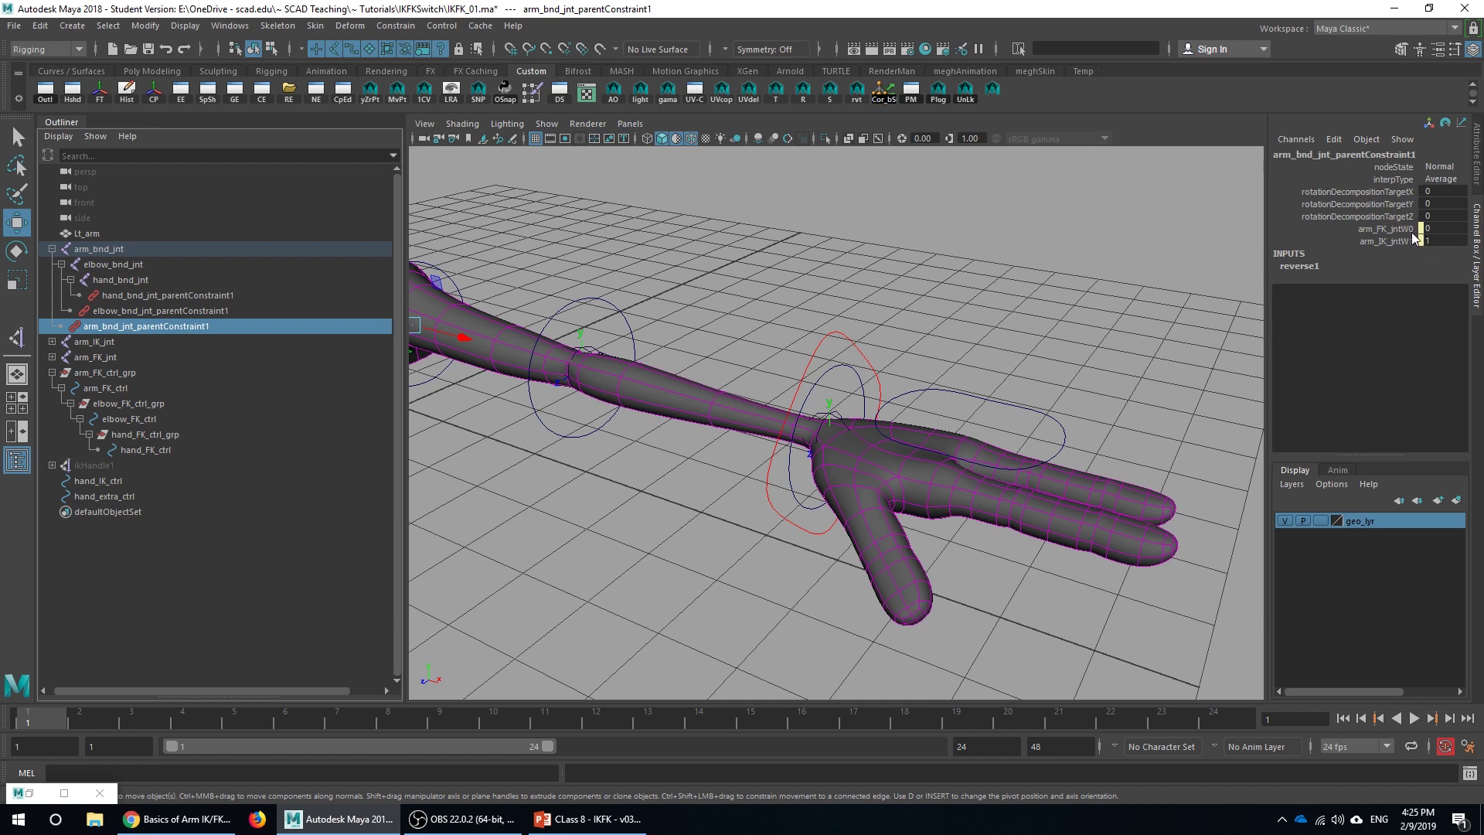
left_click(200, 310)
left_click(202, 297)
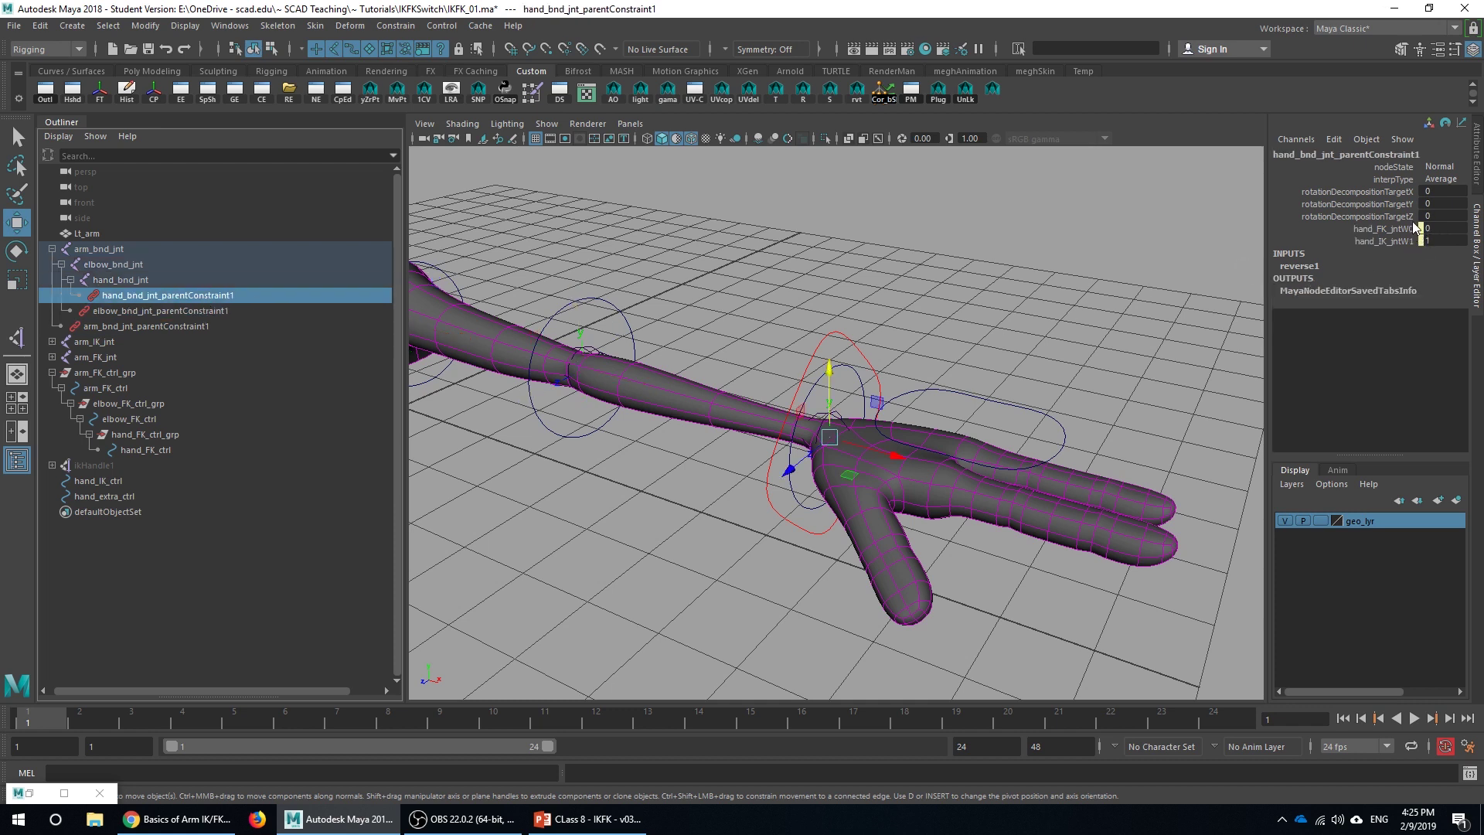
Move hand_IK_ctrl to about -2.9, 4.2, -0.9 to raise the arm into an IK pose
scroll(949, 370, "down", 3)
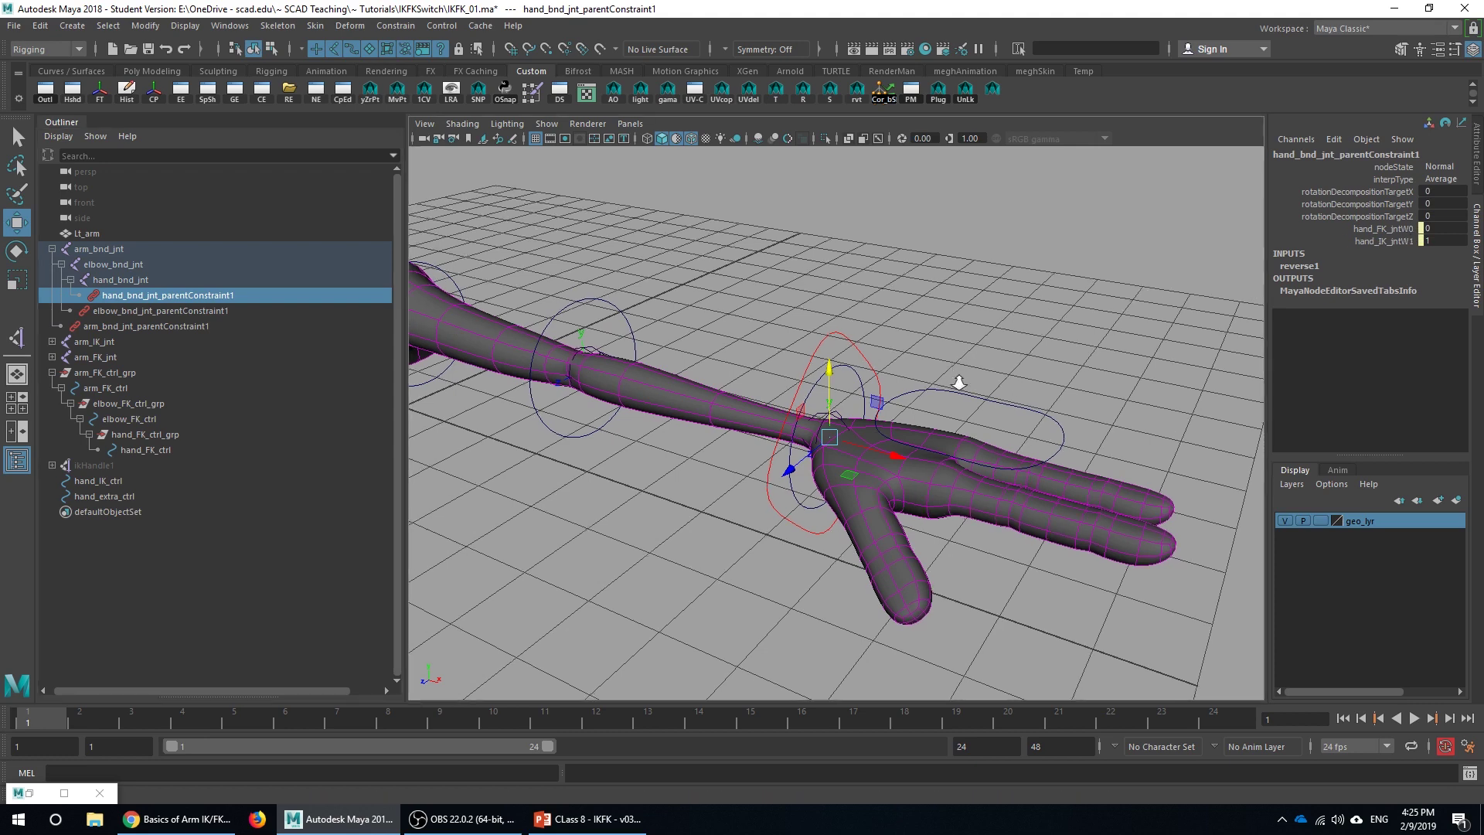
left_click(846, 383)
scroll(847, 384, "down", 1)
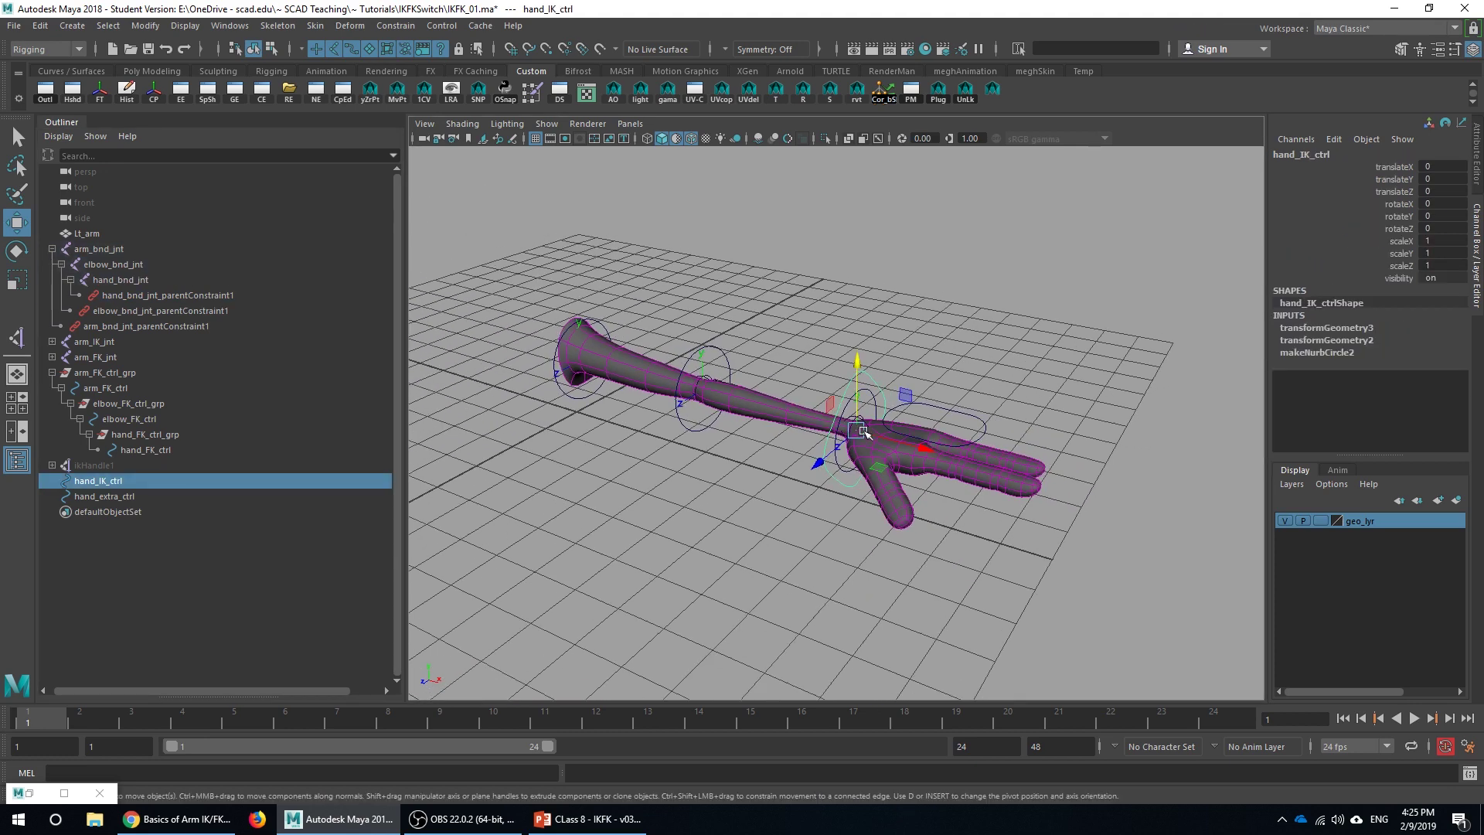
middle_click_drag(850, 390, 876, 413, "alt")
left_click_drag(884, 454, 785, 231)
left_click_drag(774, 325, 882, 437, "alt")
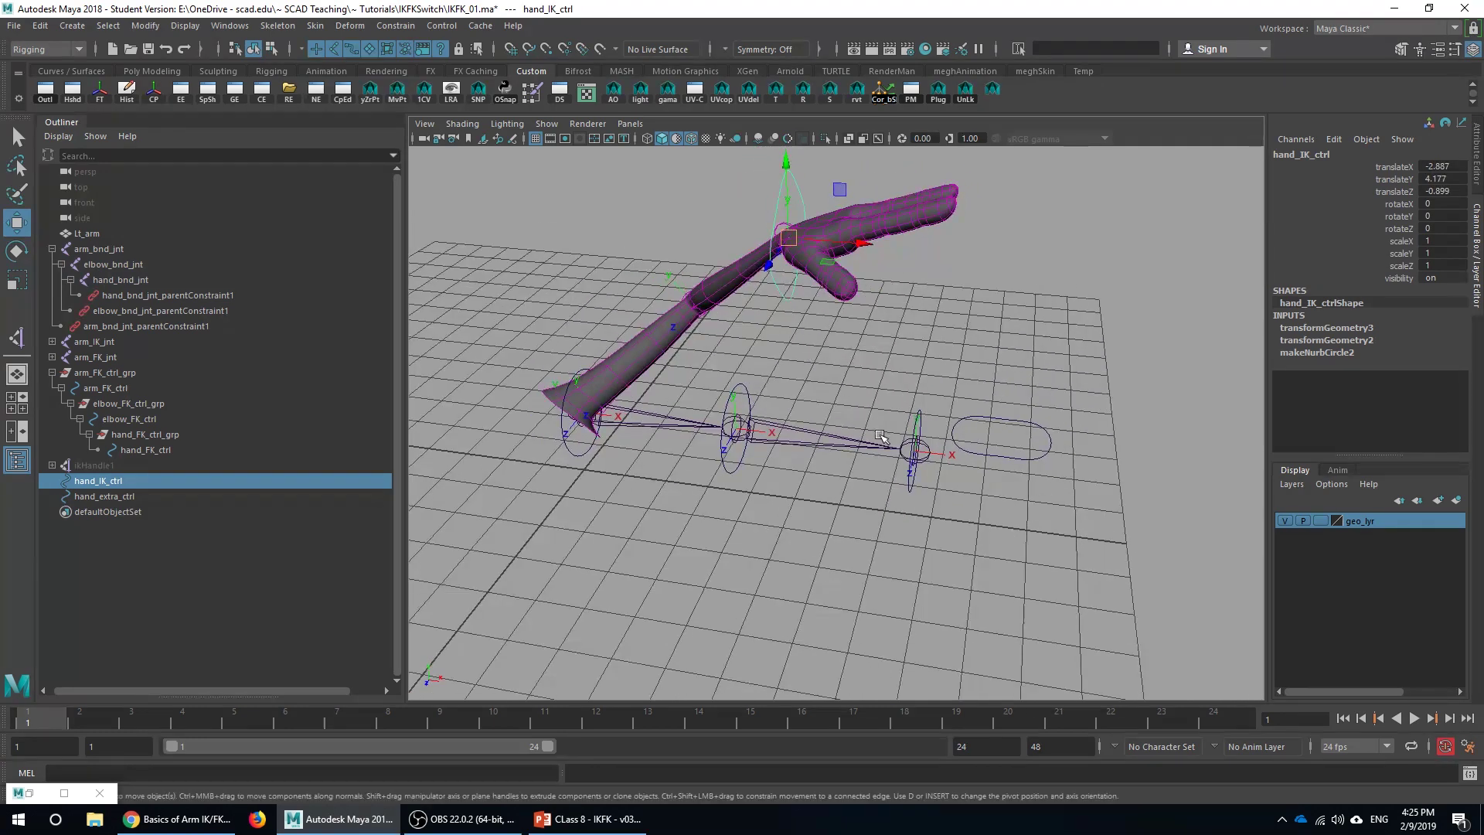
Rotate elbow_FK_ctrl to about 59, -54 and -37 degrees, and rotate arm_FK_ctrl so the FK arm hangs downward
left_click(744, 468)
key("e")
left_click_drag(744, 469, 688, 480)
left_click(601, 458)
left_click_drag(581, 435, 546, 494)
Test the switch by scrubbing hand_extra_ctrl's IK attribute, leaving it at 1
left_click_drag(955, 433, 1071, 360, "alt")
left_click(1035, 385)
left_click(1400, 289)
middle_click_drag(1245, 341, 1011, 358)
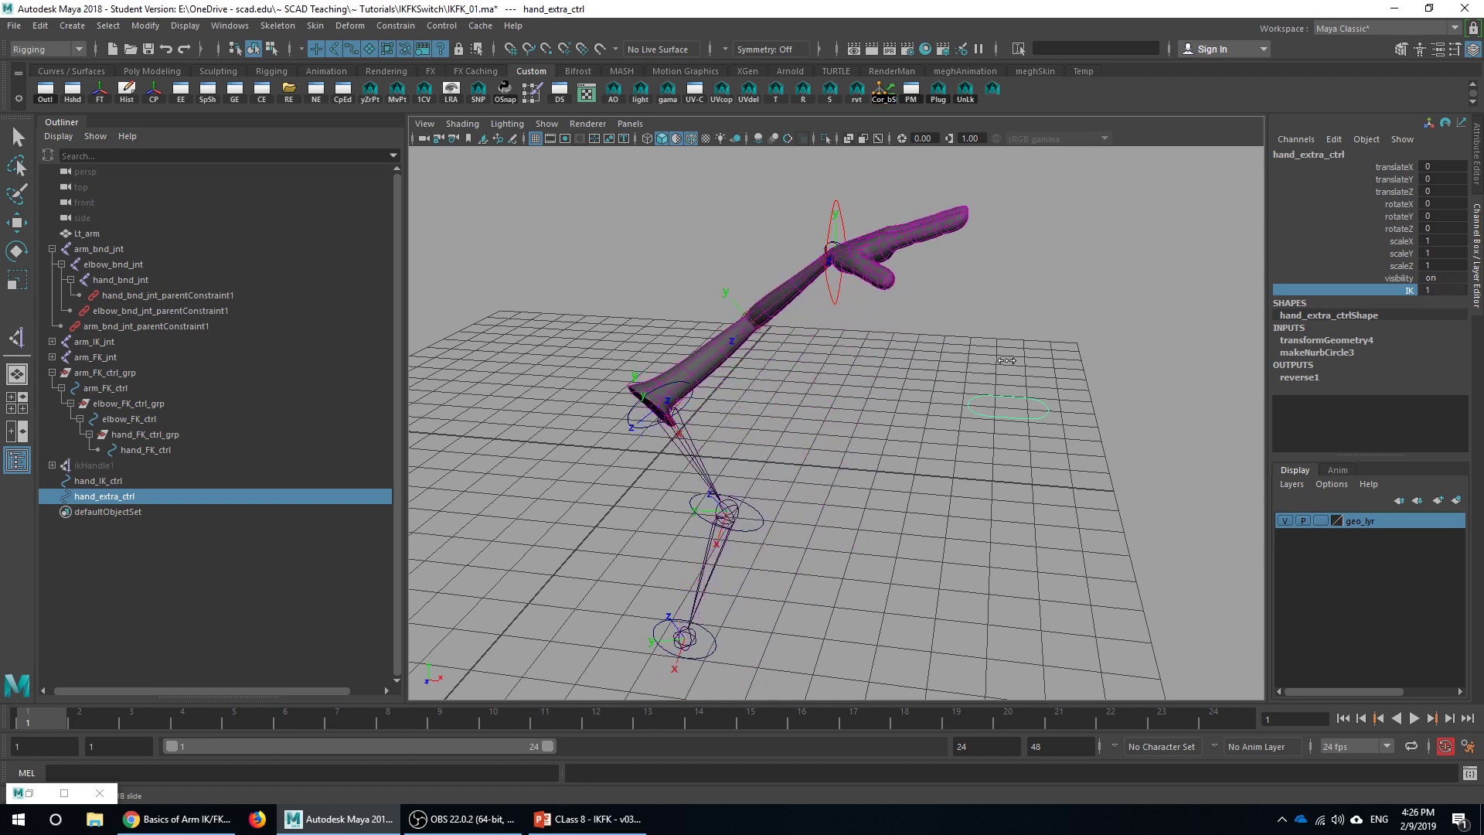
Set hand_extra_ctrl's IK attribute to 0.2 and examine the blended arm from several angles
left_click_drag(944, 383, 1018, 384, "alt")
left_click(1443, 291)
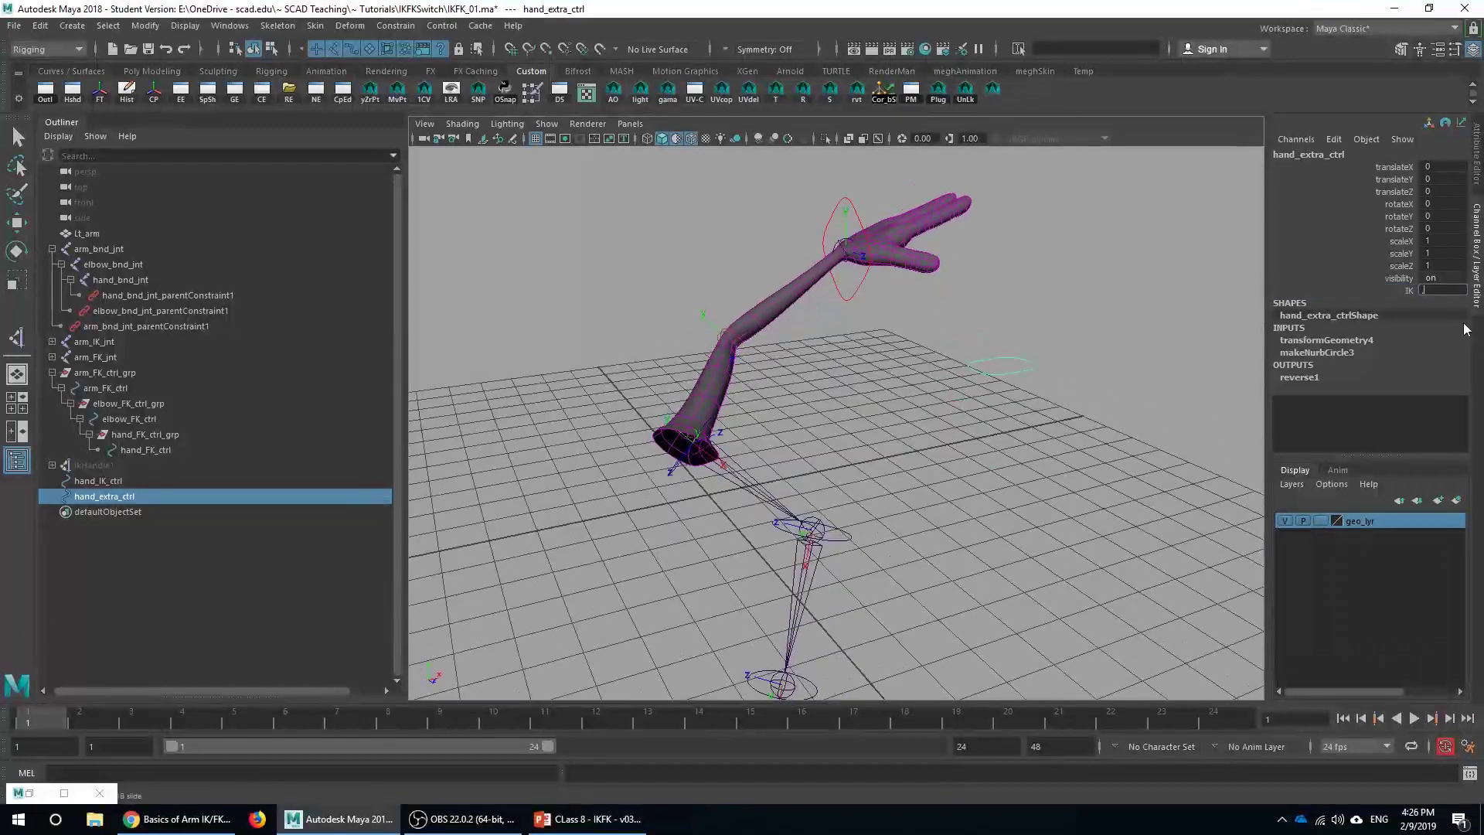
type(".2")
key("Return")
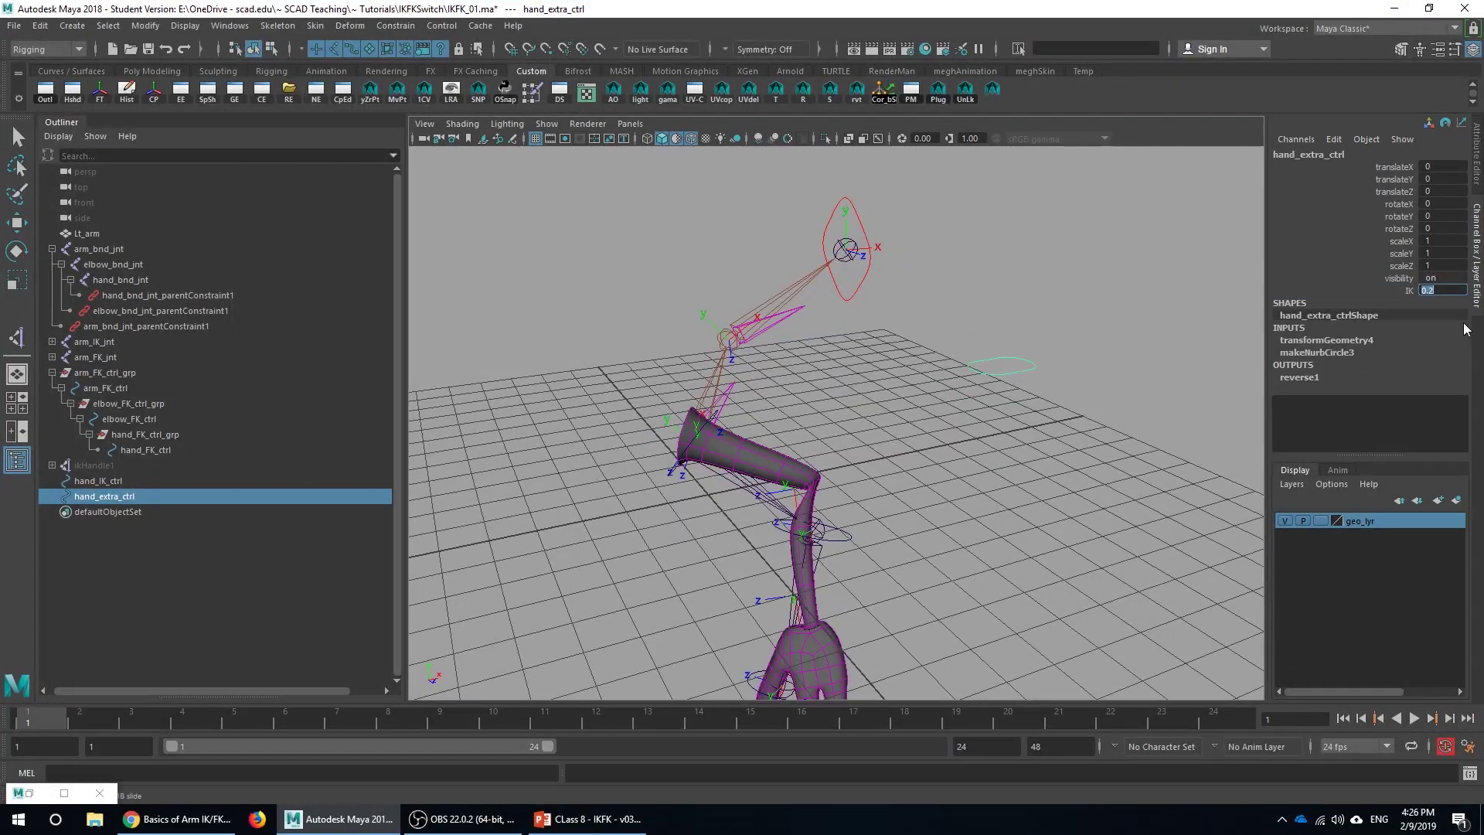
left_click_drag(900, 395, 788, 374, "alt")
scroll(809, 479, "up", 4)
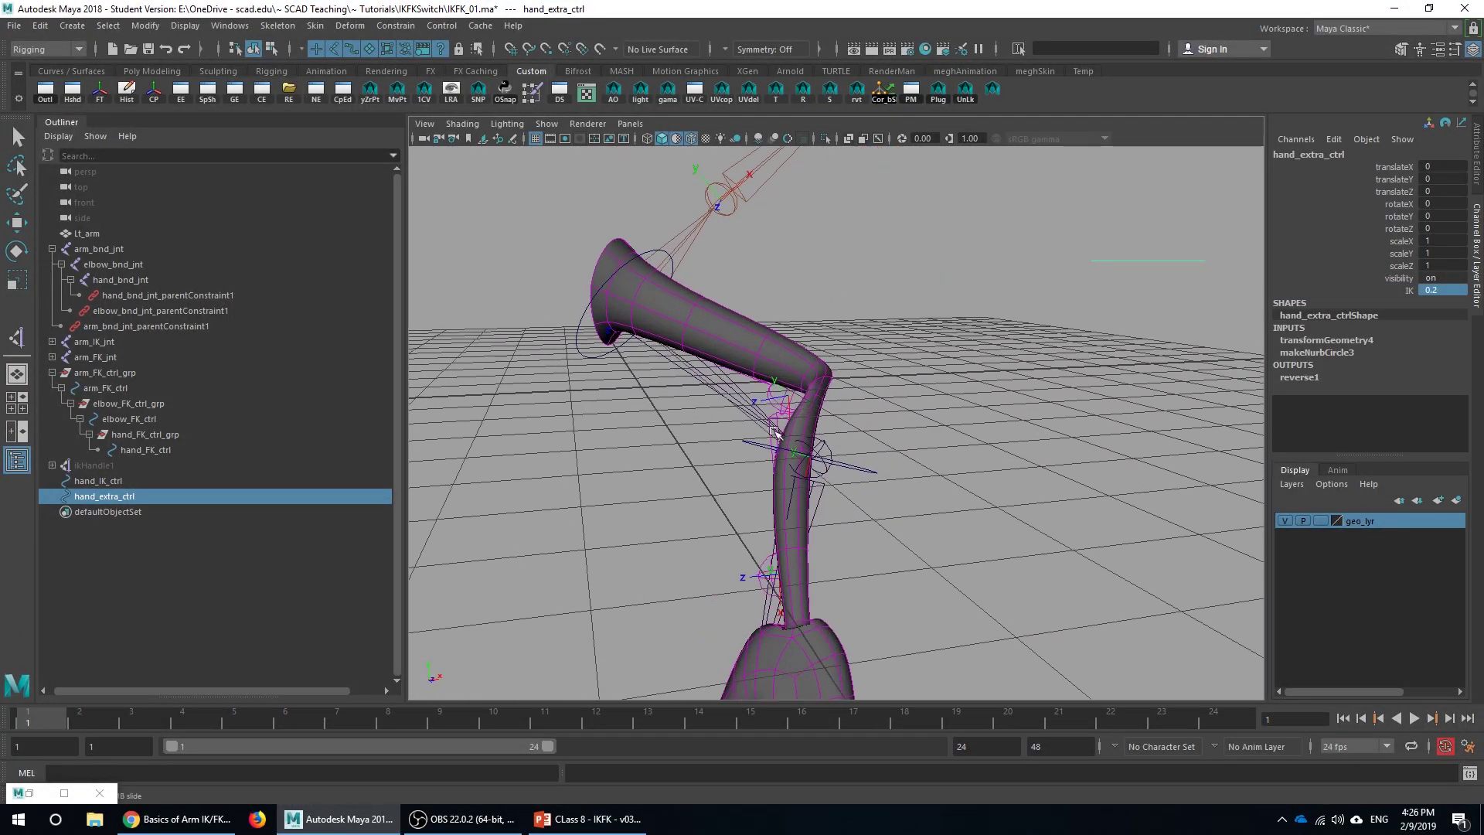
left_click_drag(775, 433, 705, 454, "alt")
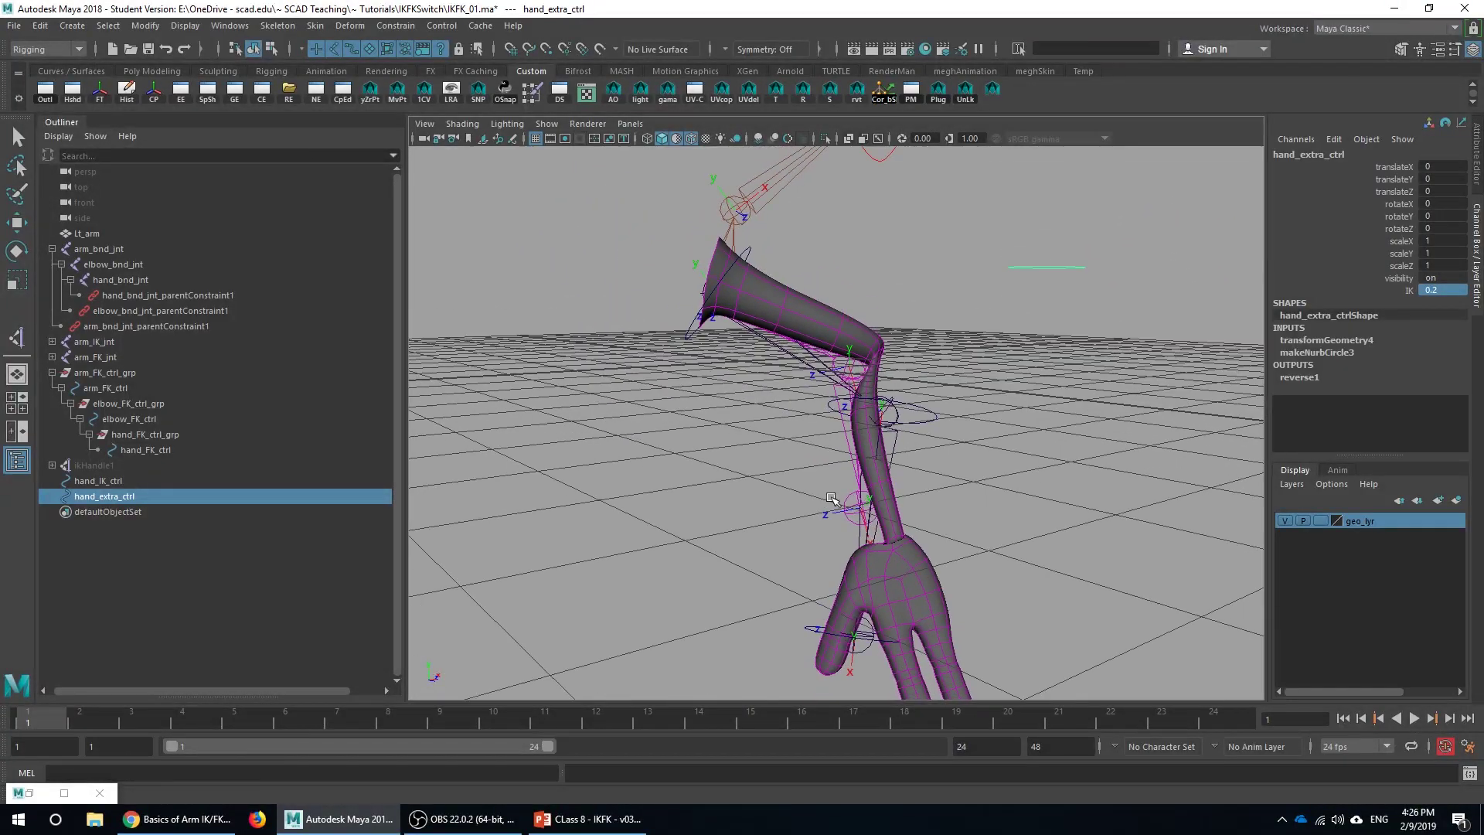
Hide the geo_lyr layer and examine the bind joints' position between the IK and FK chains
left_click(1281, 521)
scroll(858, 518, "down", 3)
left_click_drag(846, 517, 782, 508, "alt")
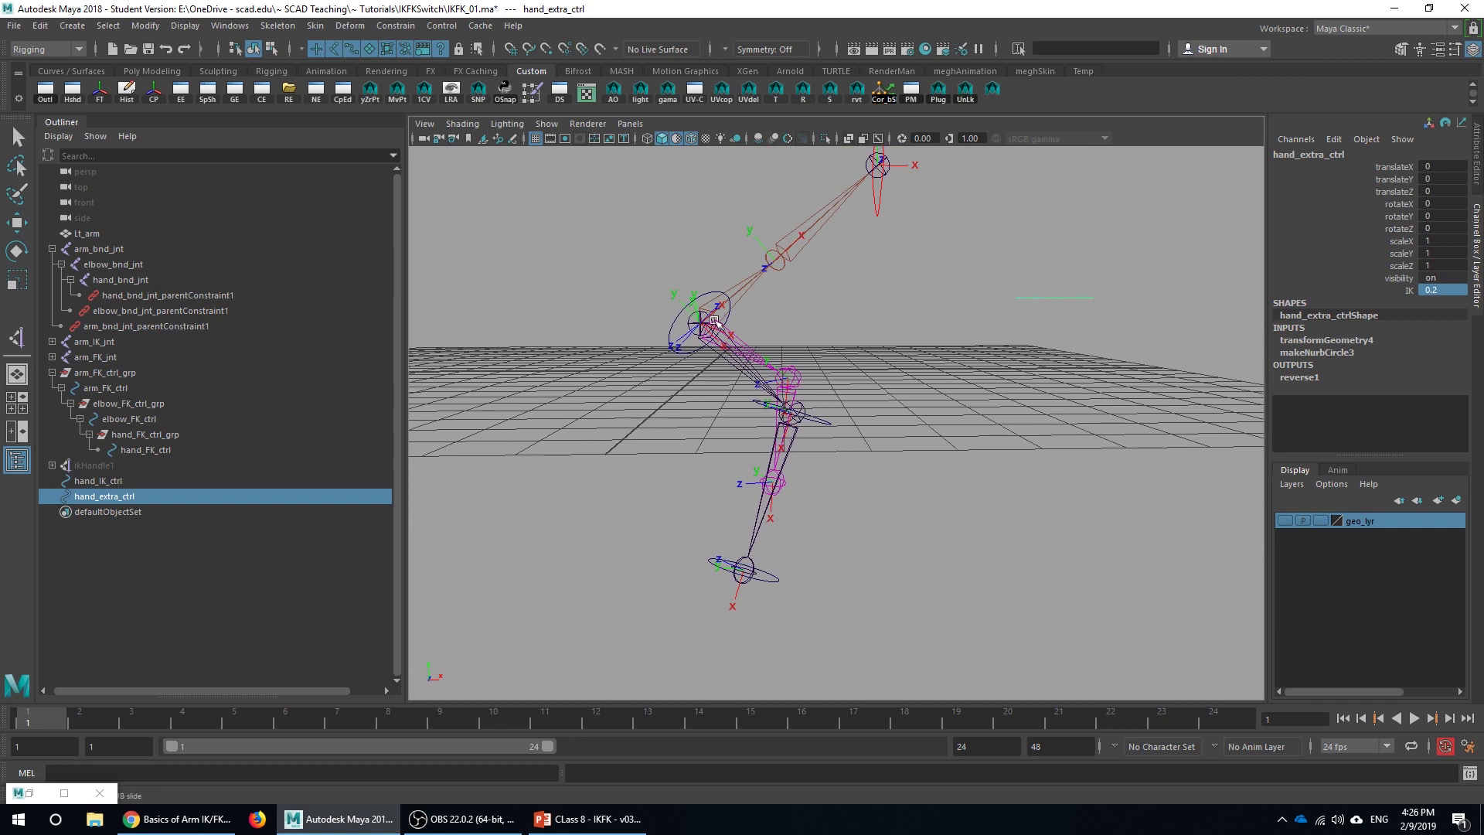
left_click_drag(717, 323, 730, 328, "alt")
Scrub hand_extra_ctrl's IK attribute to 1 and show the geo_lyr layer again
key("e")
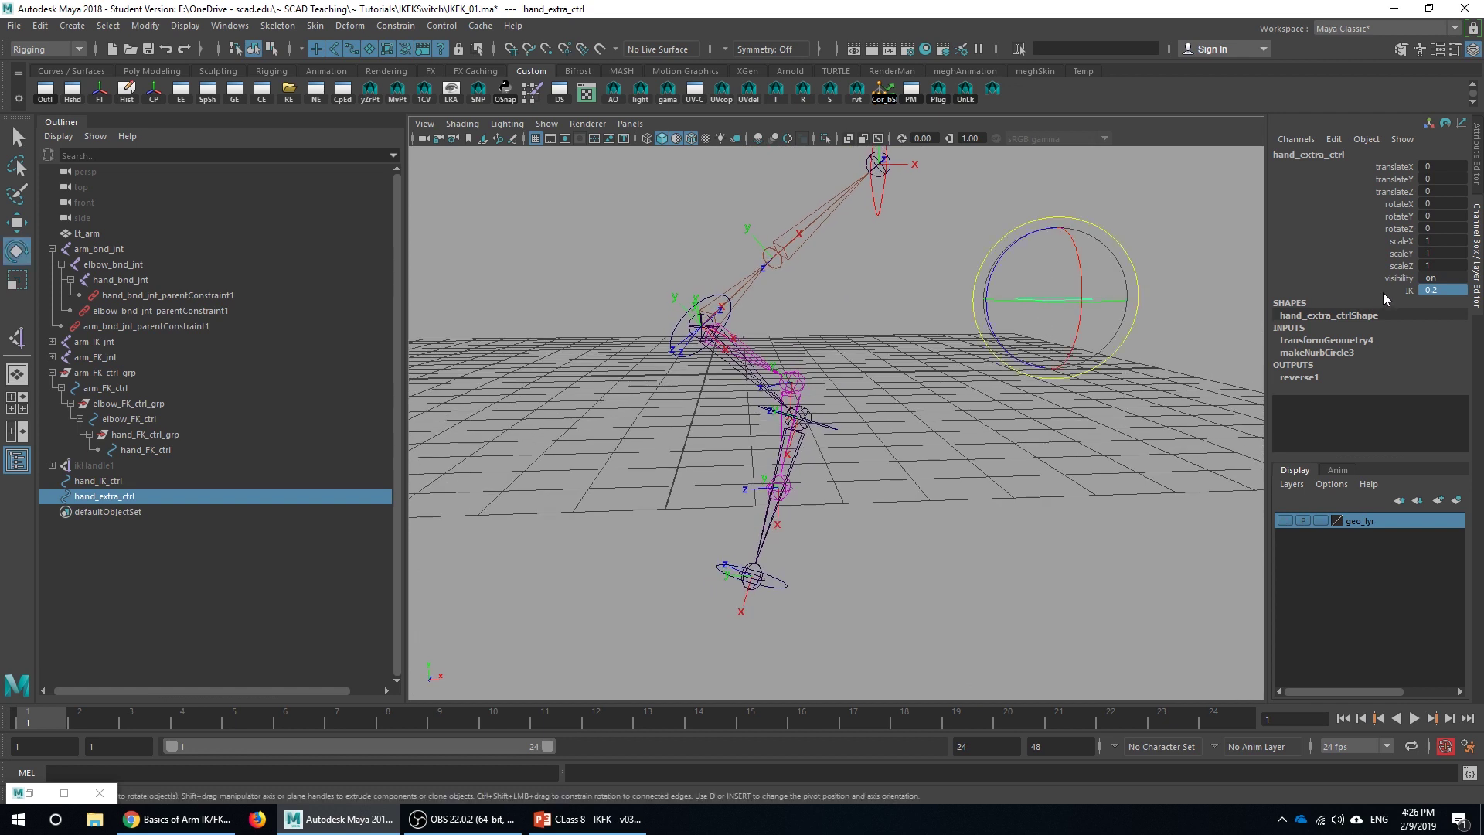
left_click(1384, 291)
middle_click_drag(1005, 325, 1063, 325)
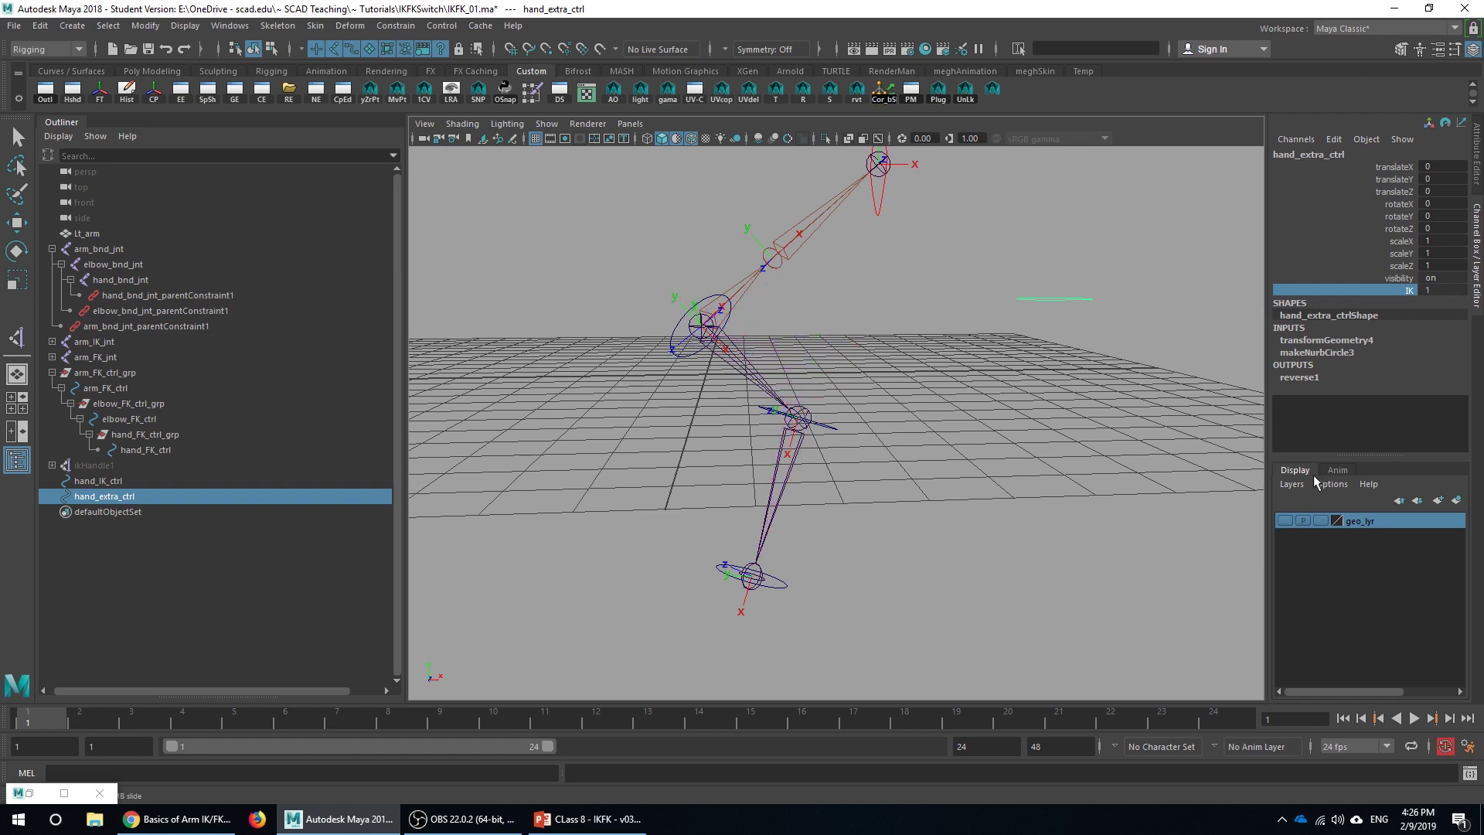
left_click(1285, 521)
left_click_drag(897, 459, 831, 478, "alt")
right_click_drag(807, 485, 916, 465, "alt")
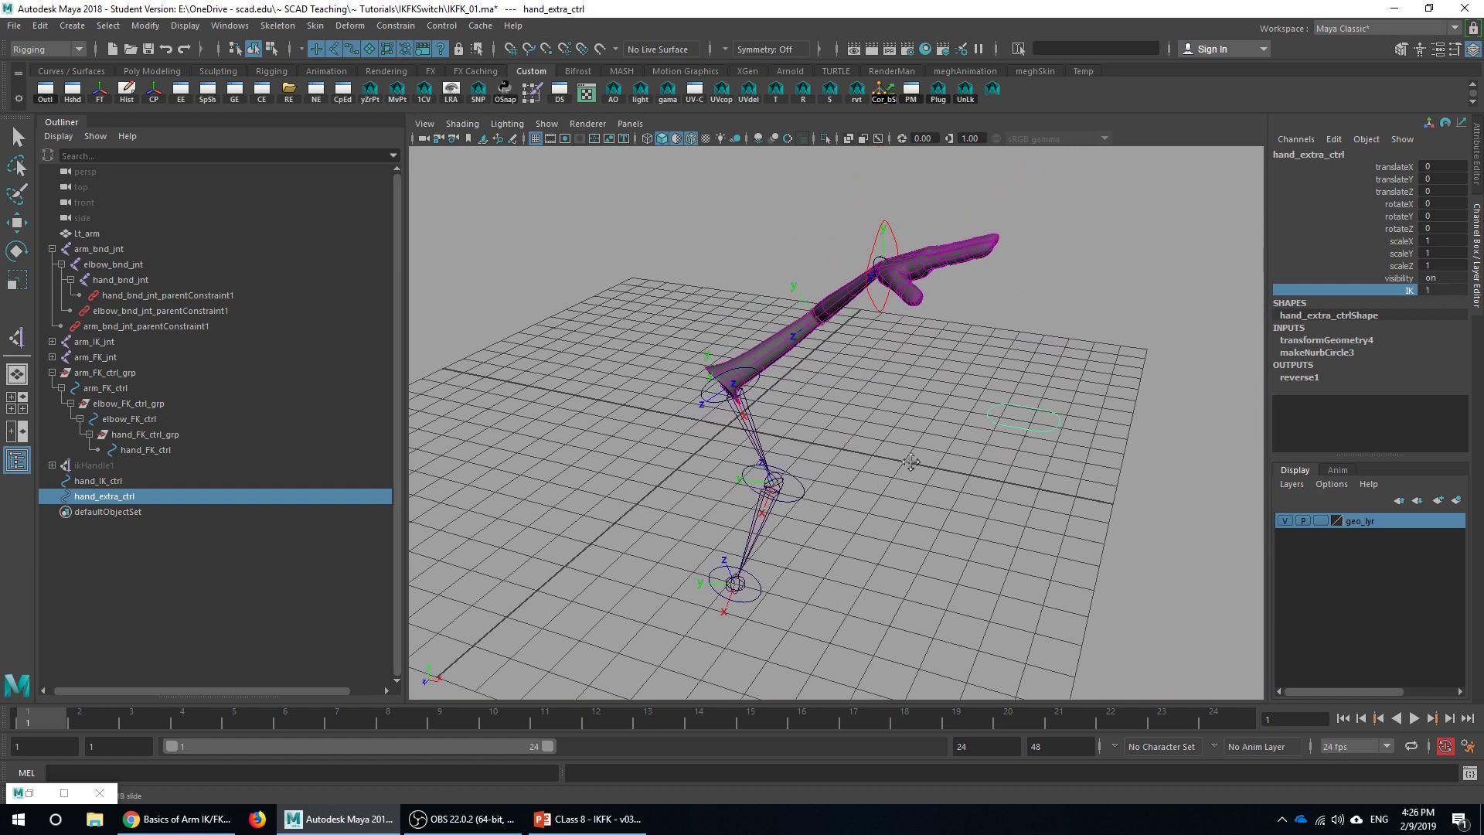
middle_click_drag(920, 464, 903, 473, "alt")
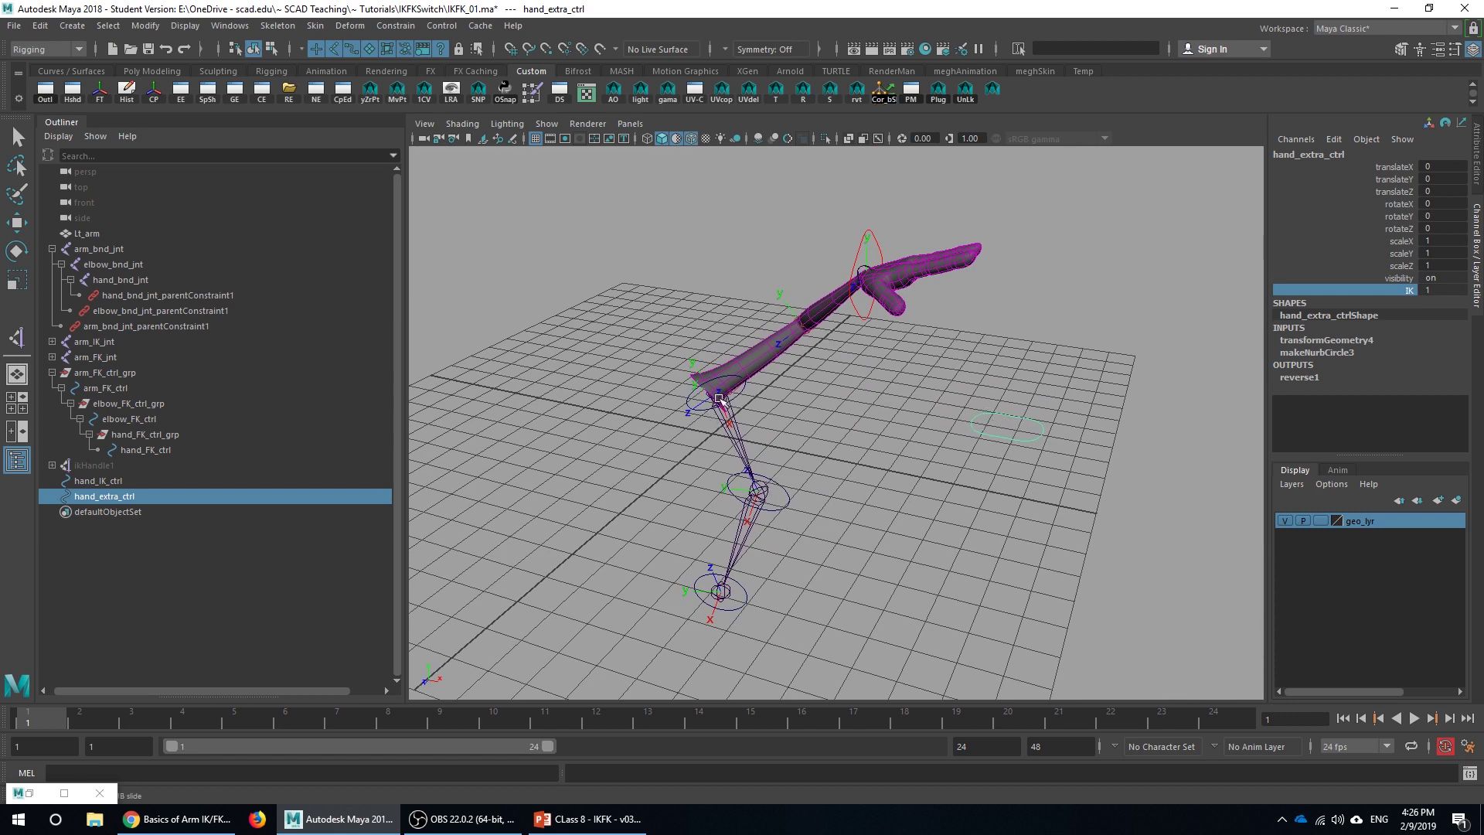
Reset the arm, elbow and hand FK controls and hand_IK_ctrl by setting all translate and rotate values to 0
left_click(688, 403)
key("e")
left_click(777, 509, "shift")
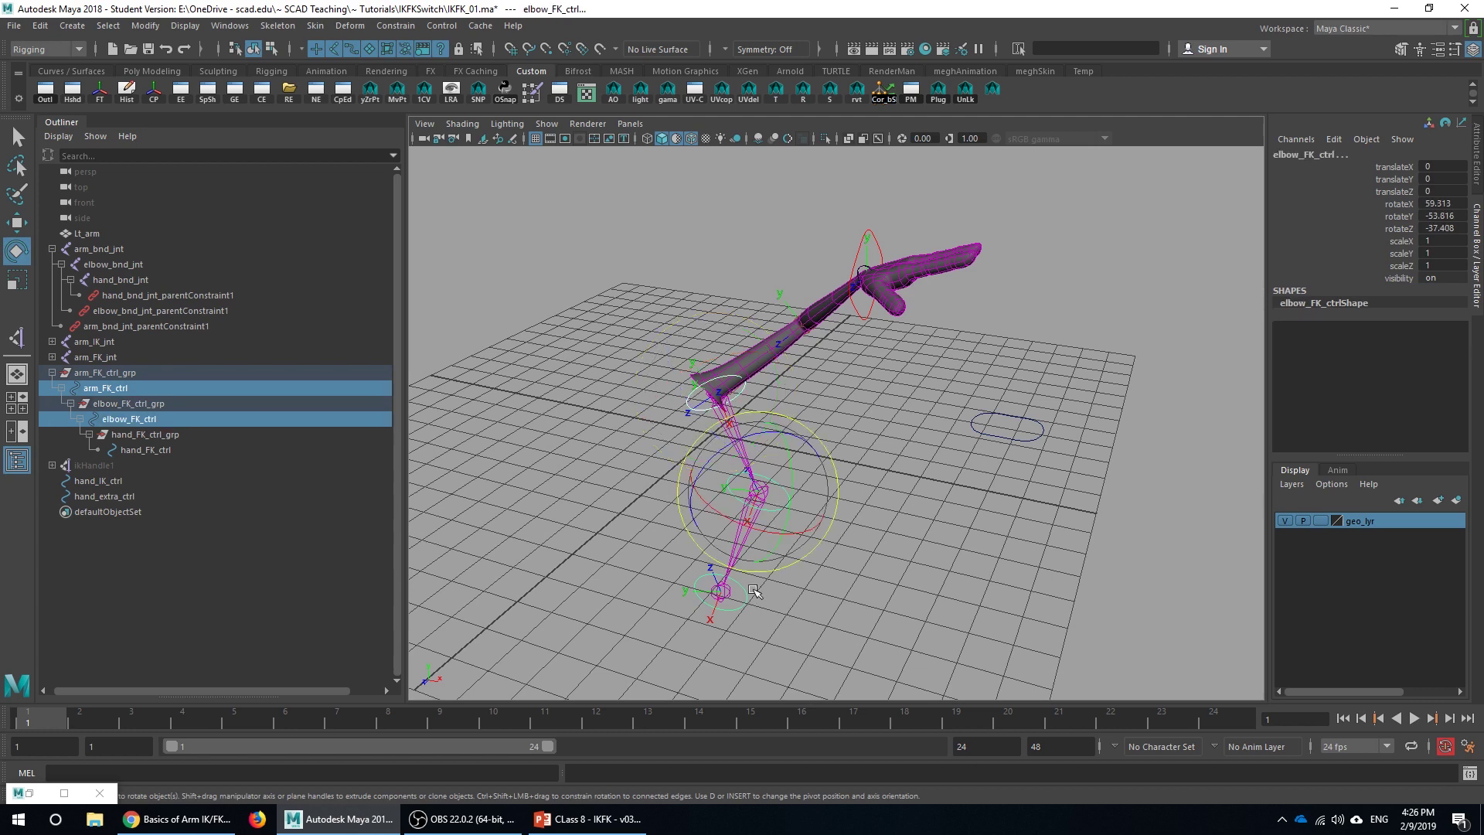
left_click(746, 599, "shift")
left_click(874, 232, "shift")
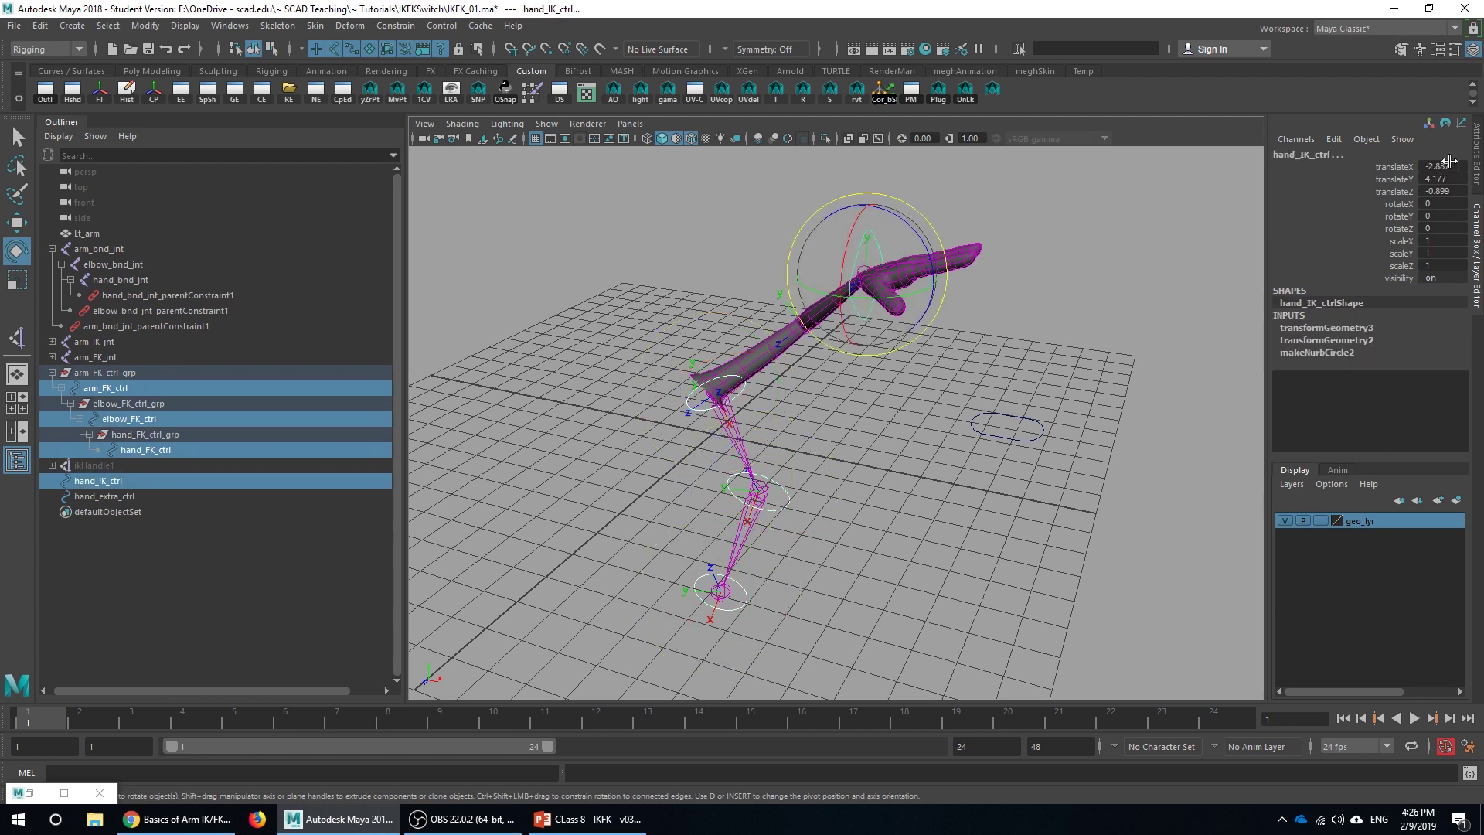
left_click_drag(1450, 164, 1442, 229)
type("0")
key("Return")
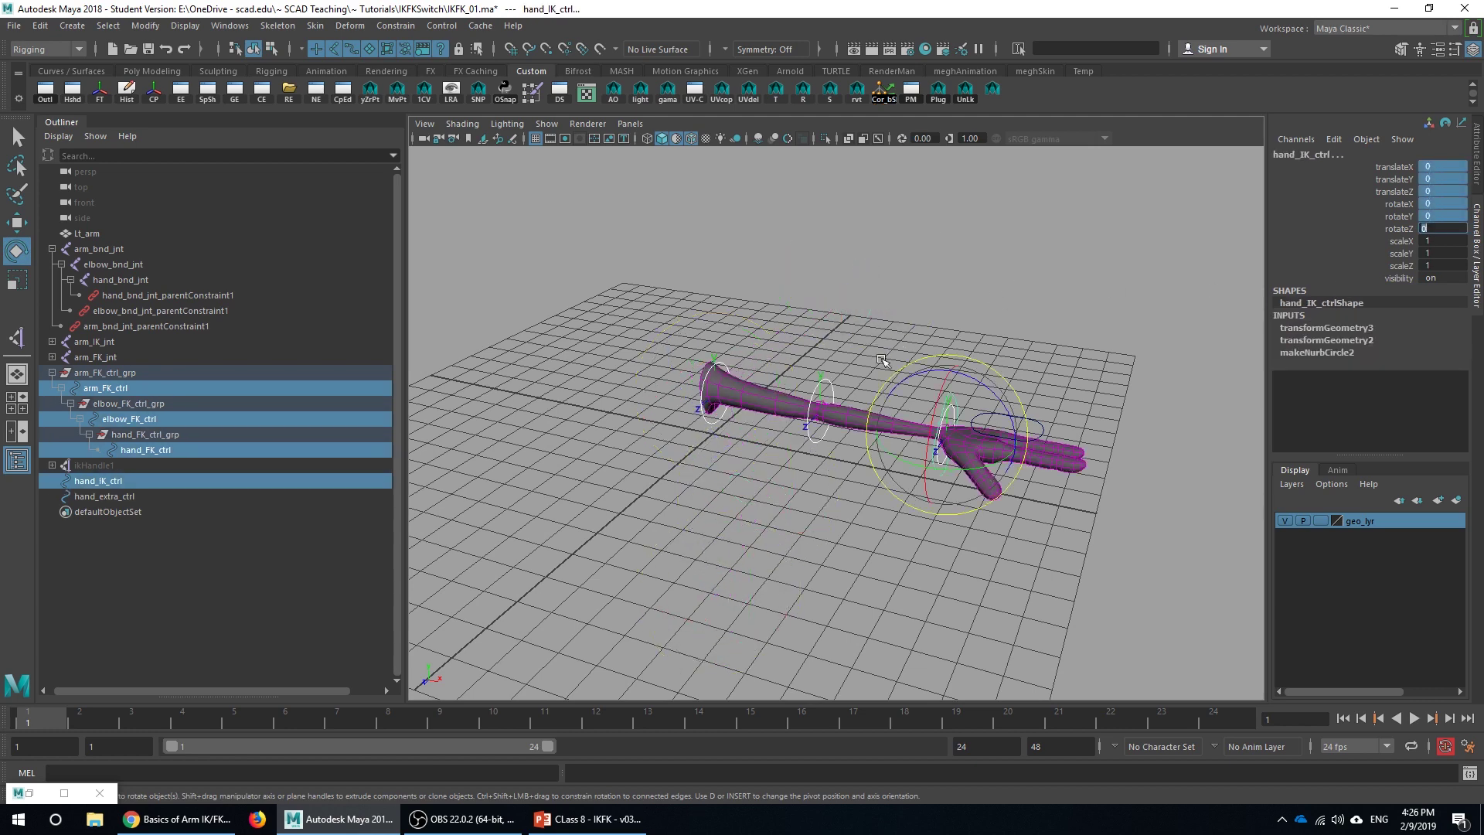
Parent-constrain hand_extra_ctrl to hand_bnd_jnt
scroll(881, 359, "up", 5)
left_click(995, 384)
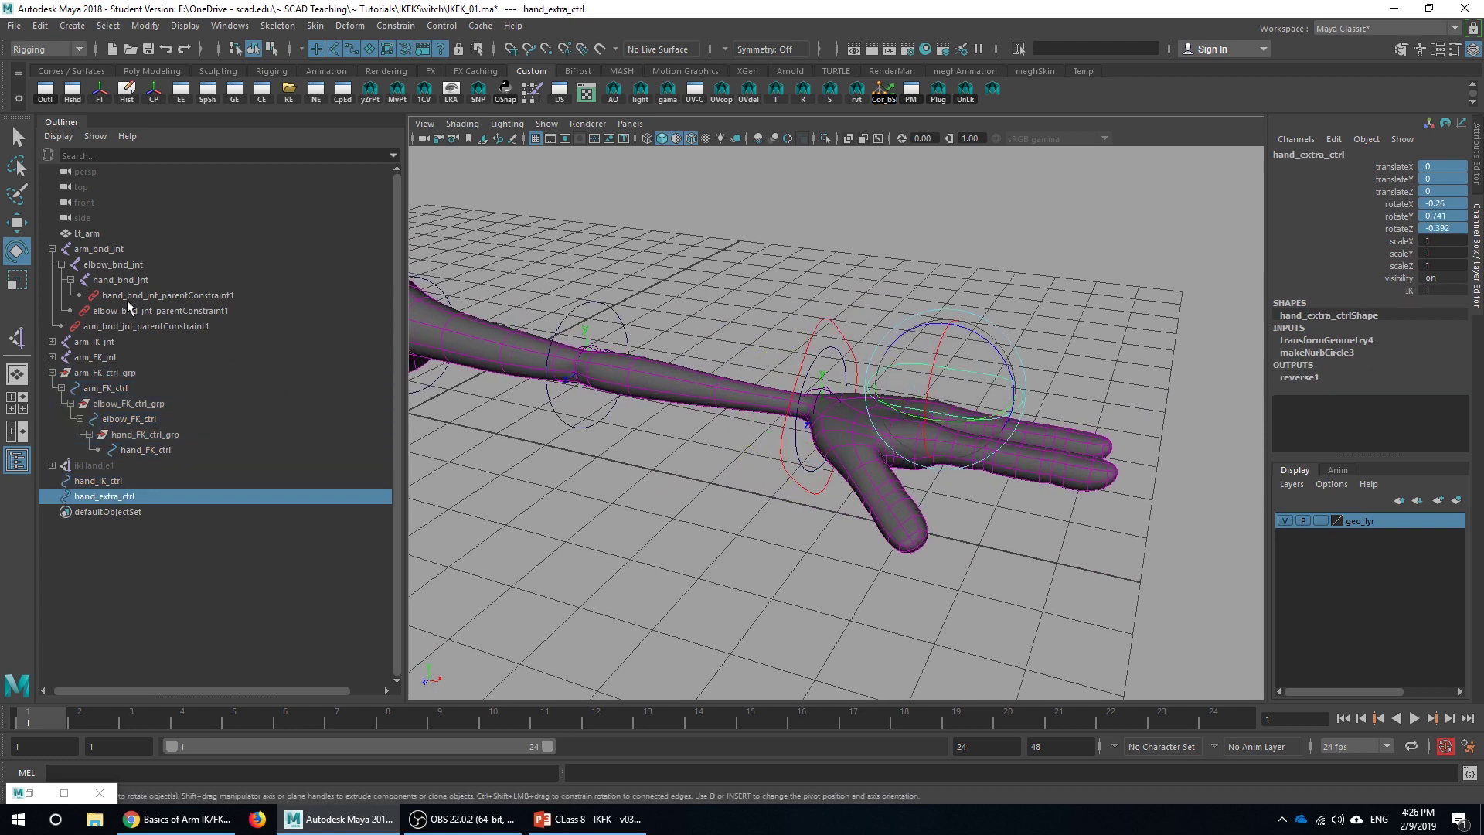
left_click(136, 281)
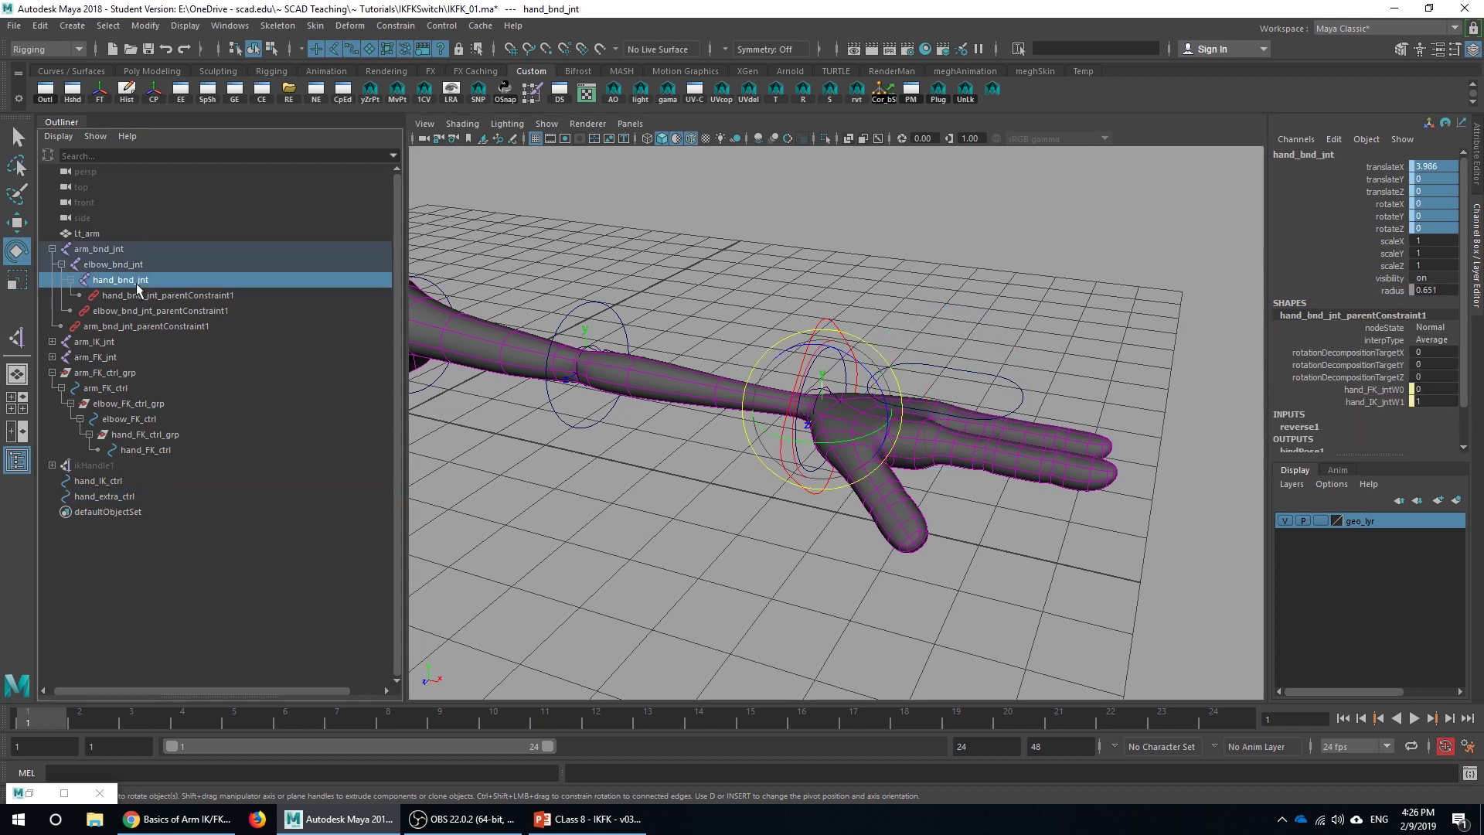
left_click(91, 498, "ctrl")
left_click(395, 26)
left_click(397, 58)
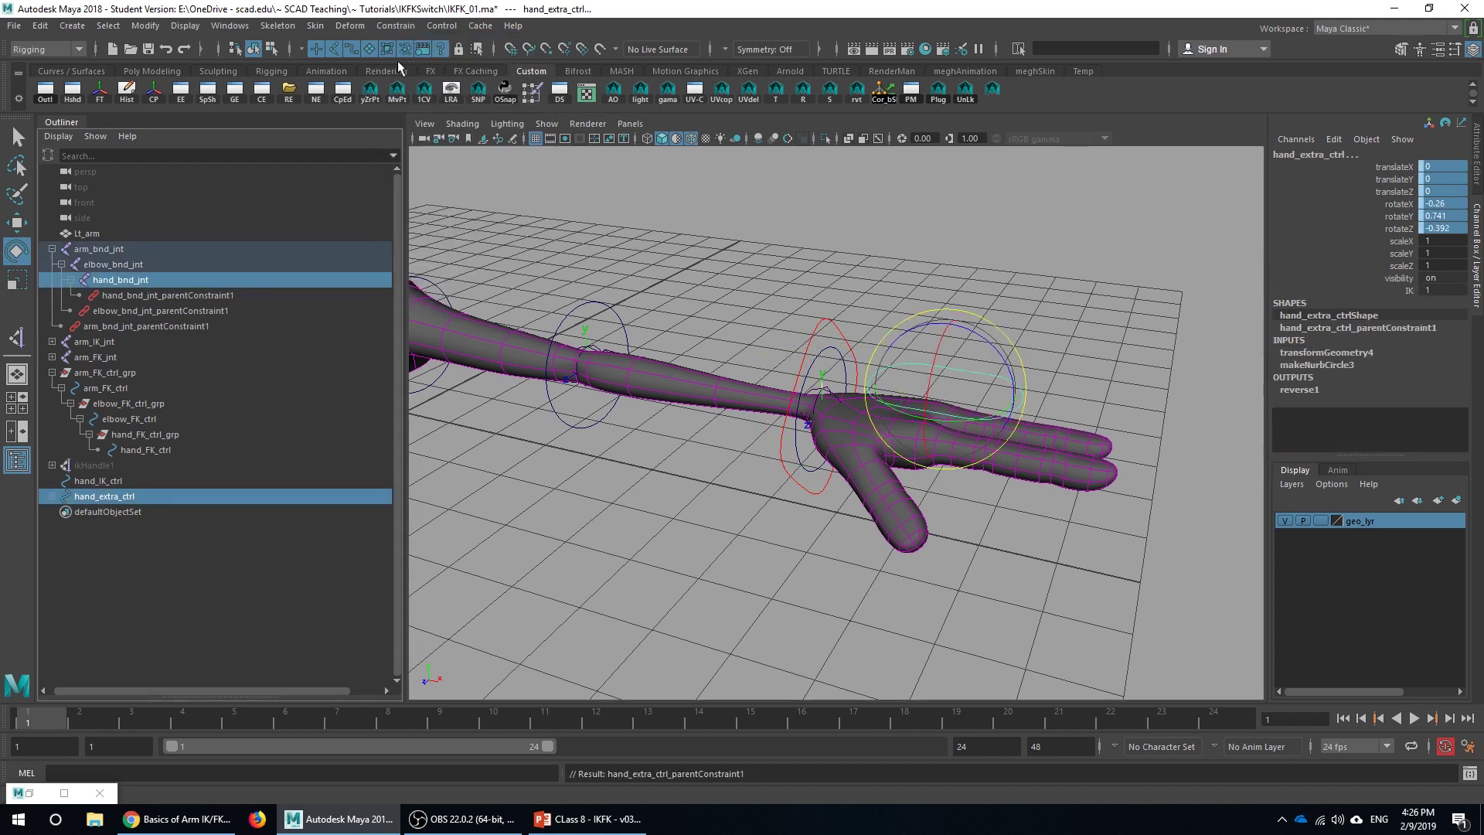
Lock and hide the translate, rotate and scale channels of hand_extra_ctrl
left_click_drag(1395, 175, 1398, 269)
right_click(1399, 240)
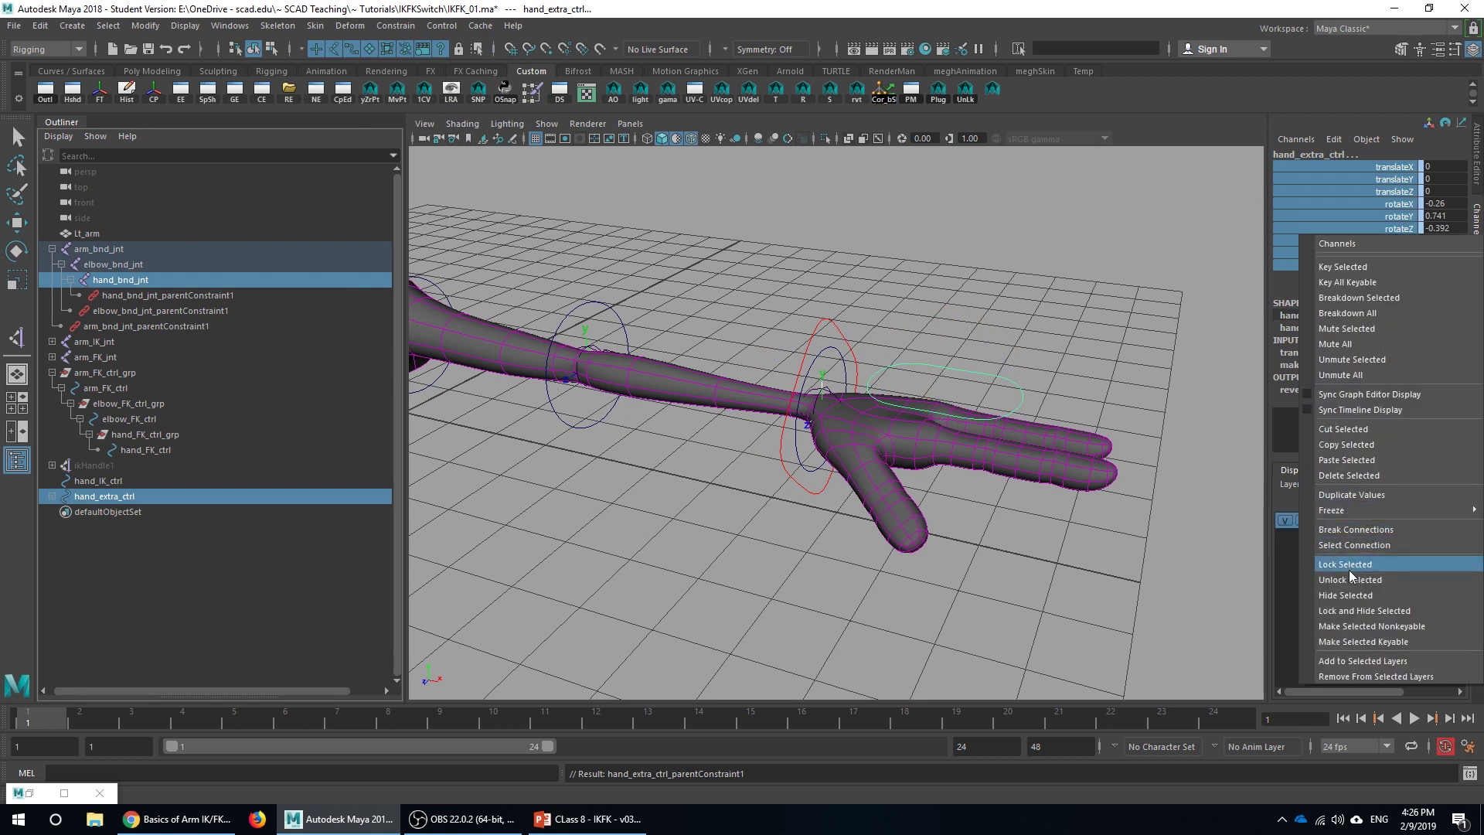
left_click(1346, 611)
Move hand_IK_ctrl to about -1.61, 1.77, -0.64 to test whether hand_extra_ctrl follows the hand
key("e")
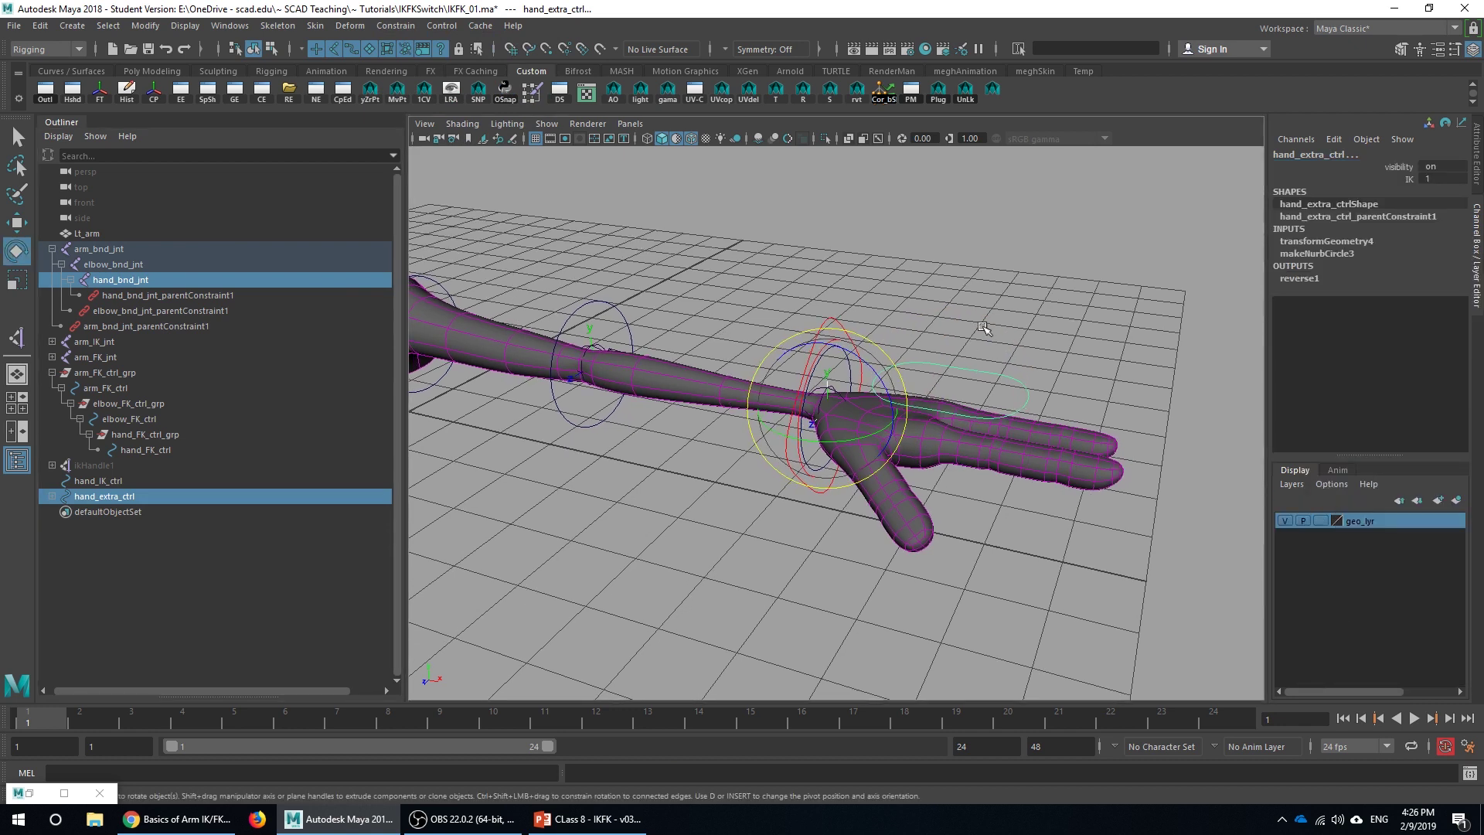
left_click(862, 342)
left_click(841, 326)
scroll(840, 329, "down", 3)
left_click_drag(827, 398, 786, 305, "alt")
key("w")
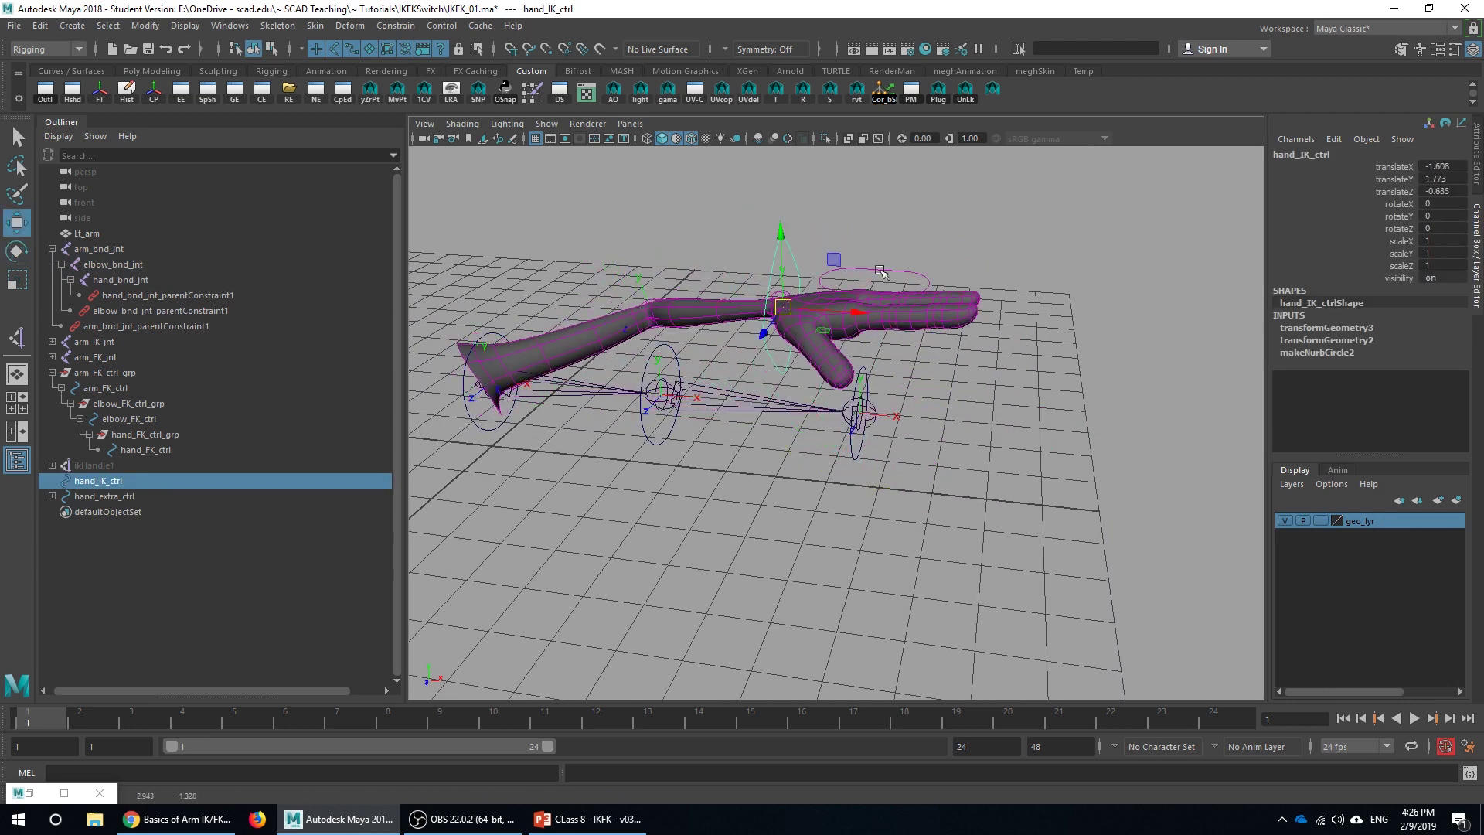
Scrub hand_extra_ctrl's IK attribute to 0 and check the control's position on the FK-driven hand
left_click_drag(886, 270, 866, 292, "alt")
left_click(863, 299)
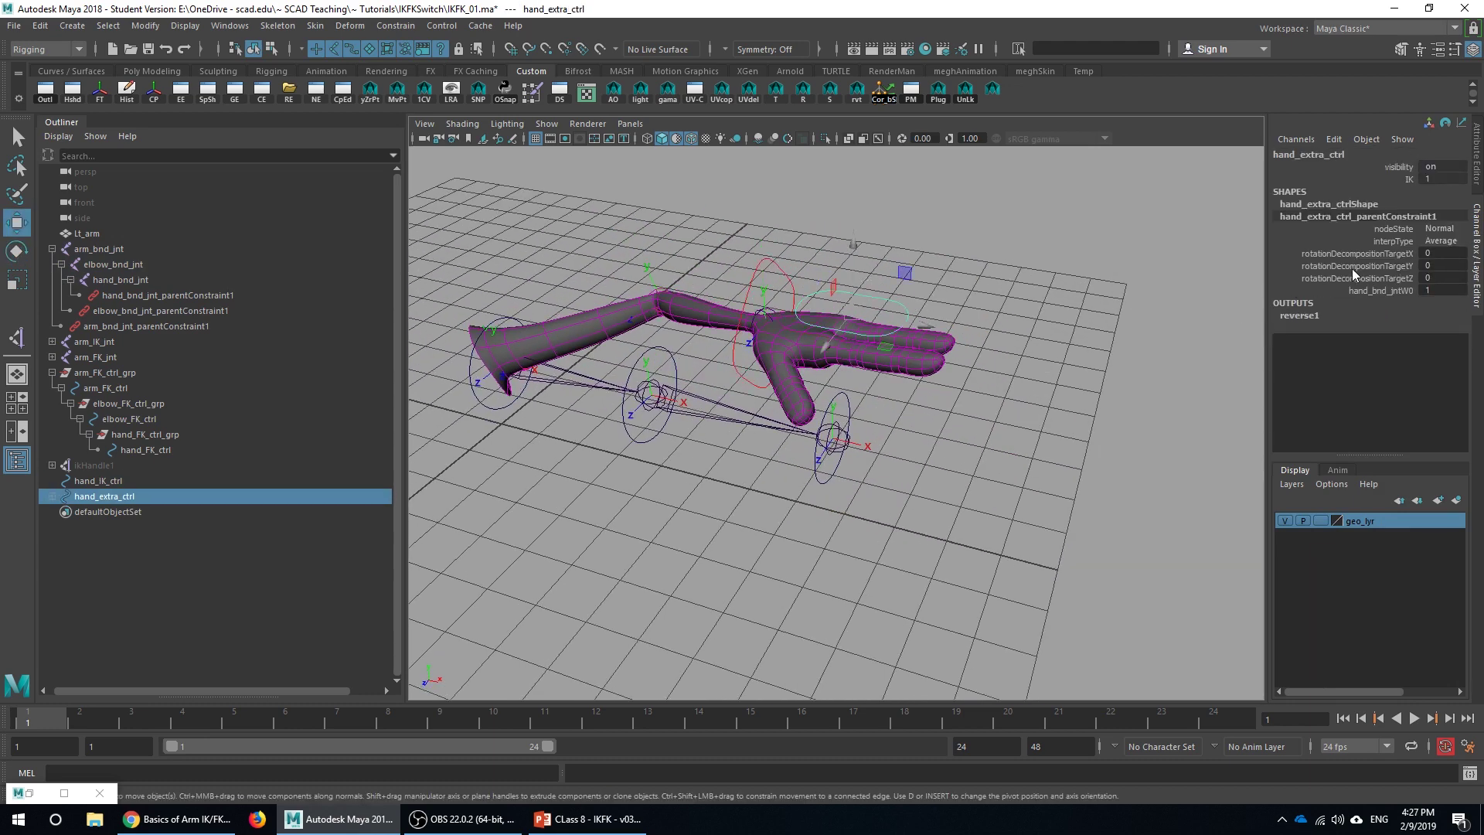
left_click(1408, 178)
middle_click_drag(987, 267, 959, 267)
left_click_drag(959, 266, 1098, 424, "alt")
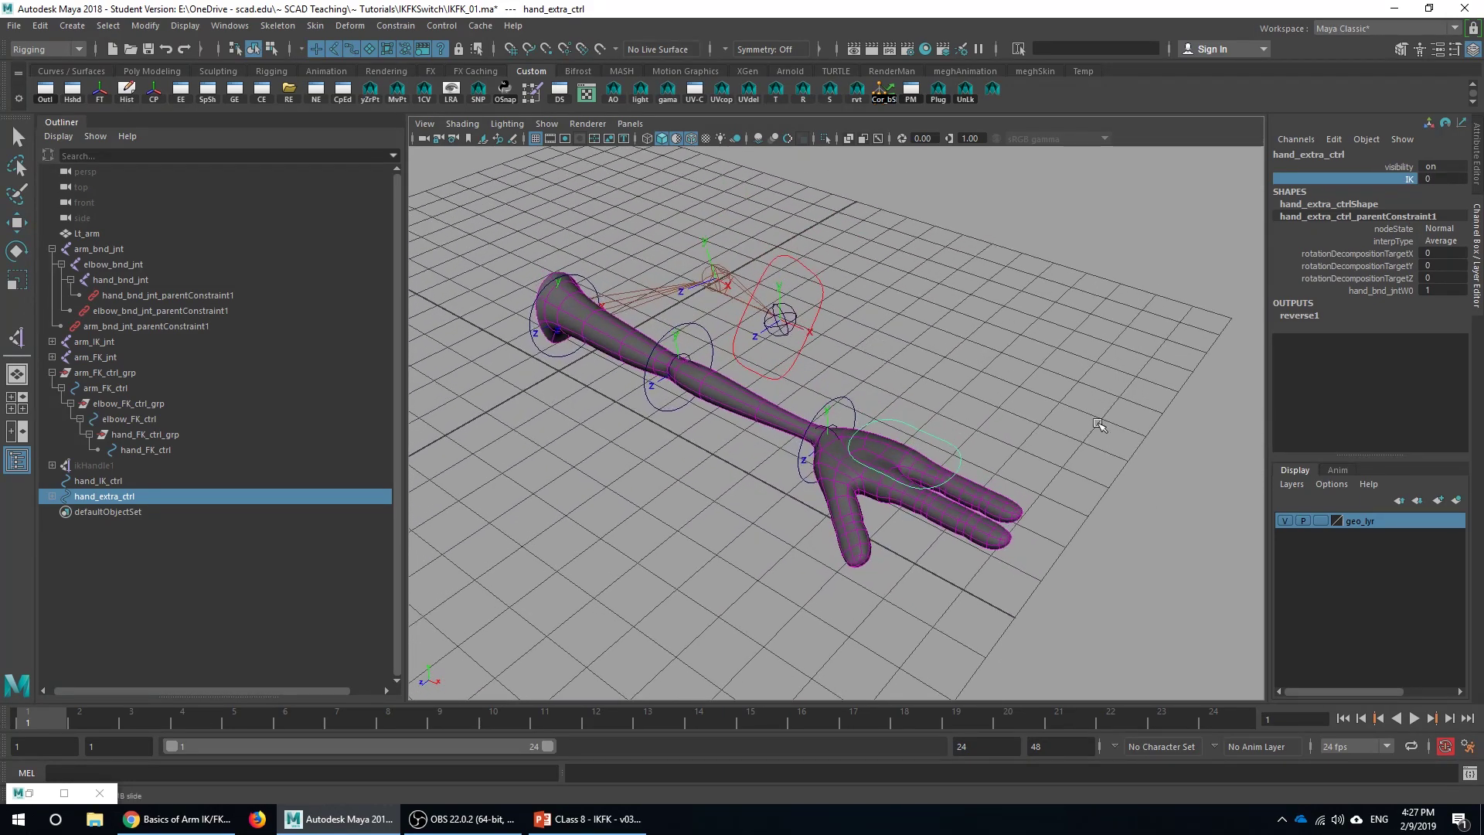